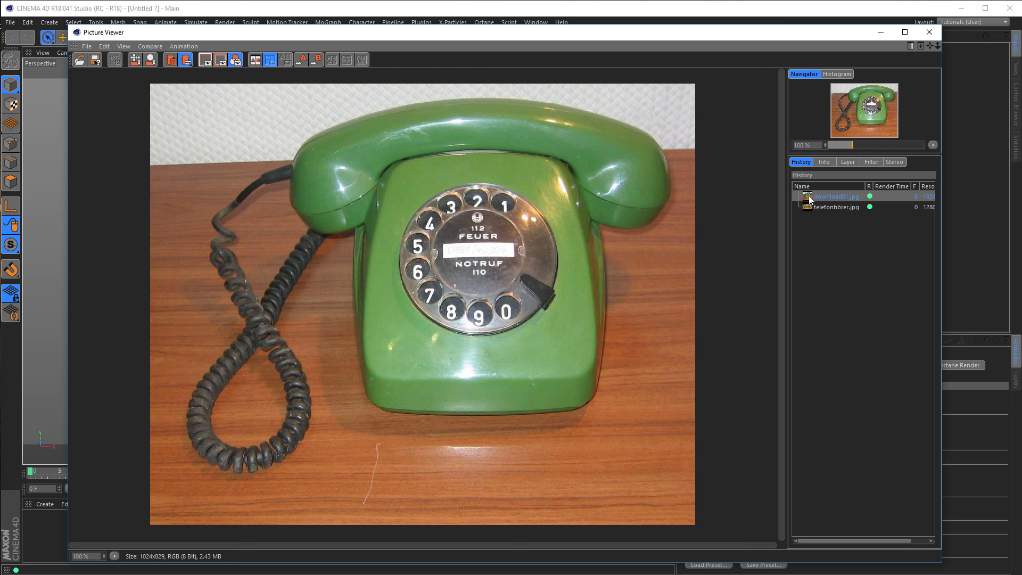
Compare the telephone reference photos download01.jpg and telefonhörer.jpg, and close the Picture Viewer.
left_click(822, 208)
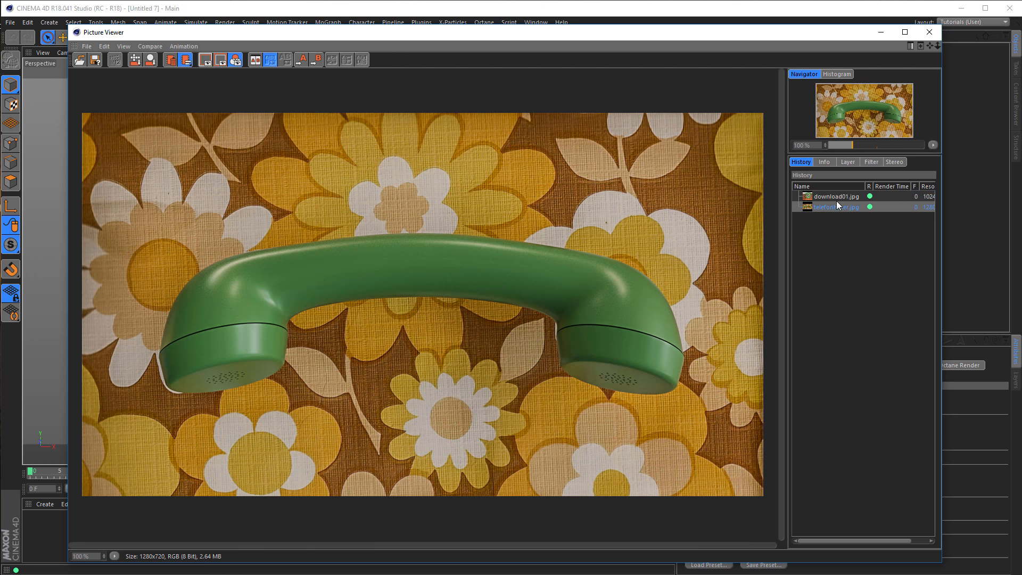
left_click(833, 197)
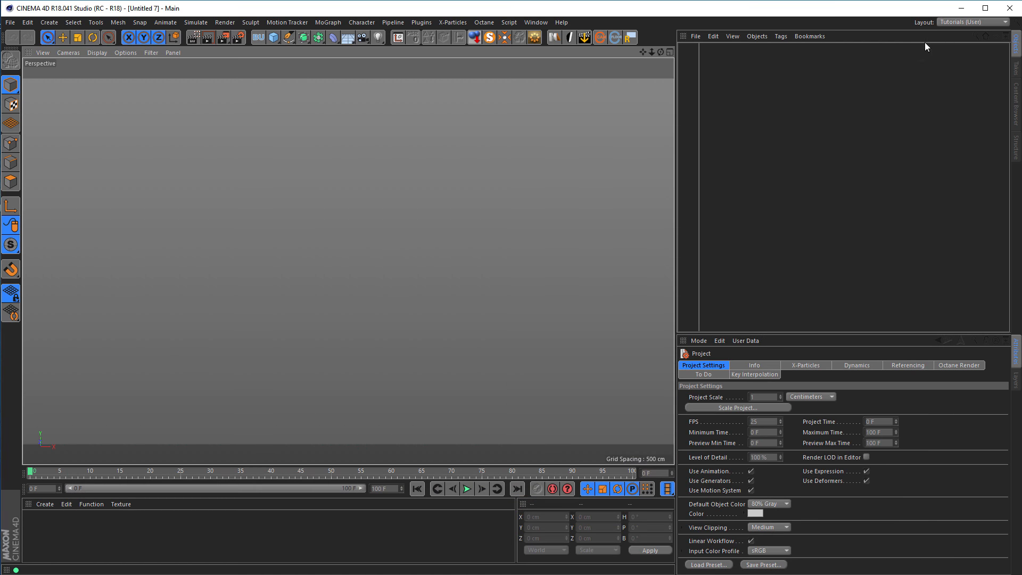
left_click(929, 33)
Add a cone primitive and set its top radius to 50 cm.
left_click(274, 38)
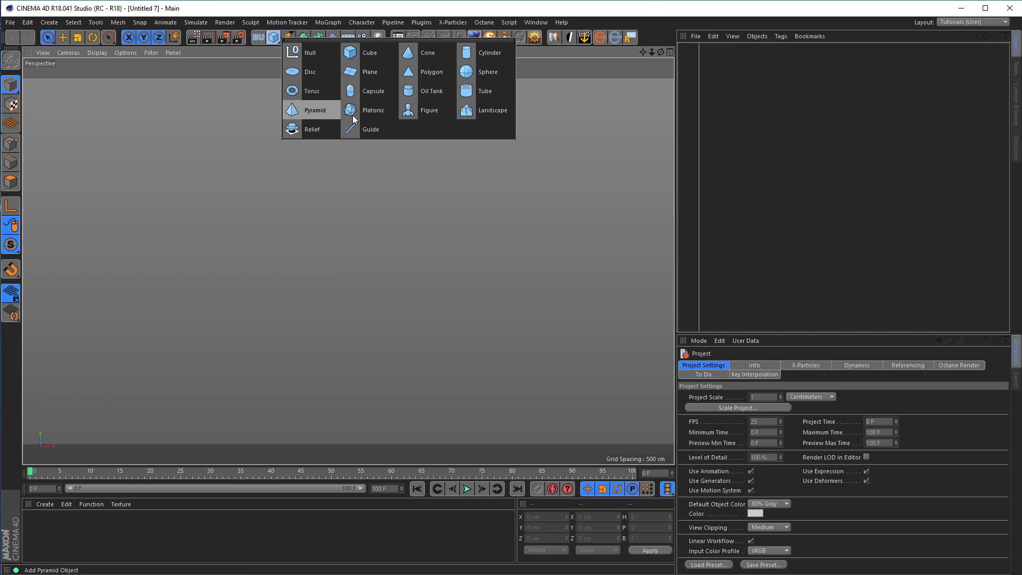
left_click(436, 53)
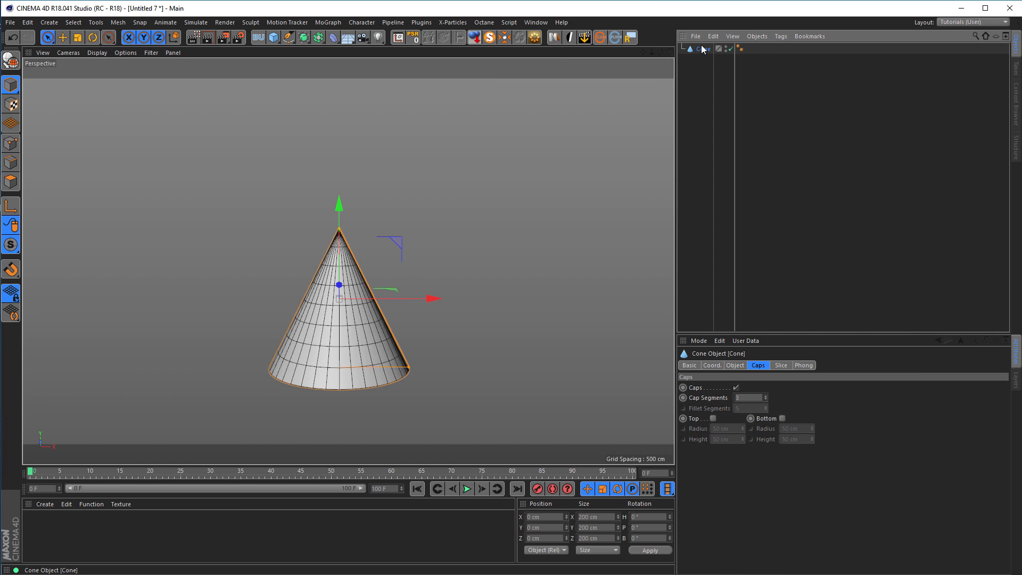
left_click(738, 365)
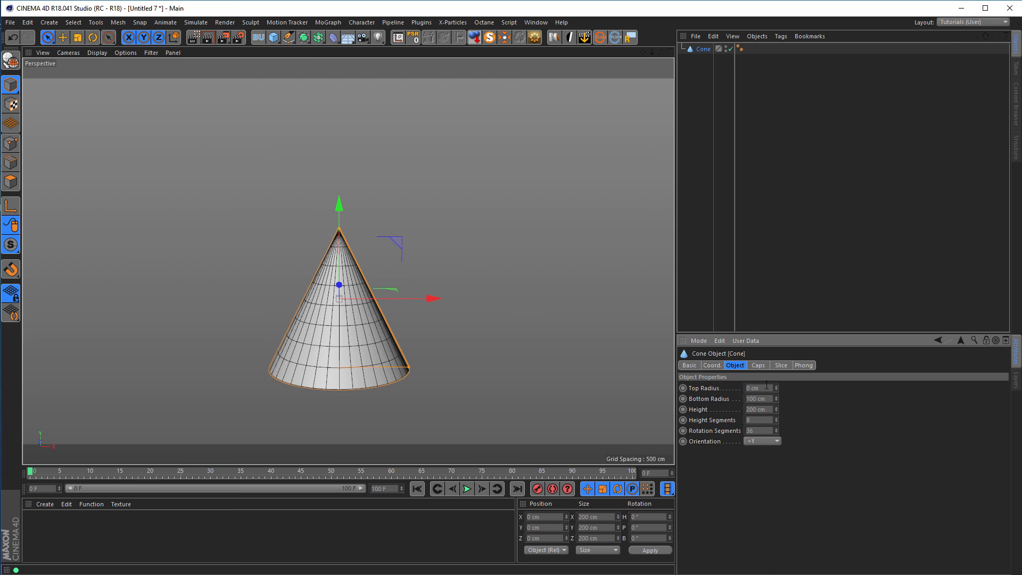
type("50")
key("Tab")
key("Tab")
Set the cone's height to 100 cm, with 2 height segments and 8 rotation segments.
type("5")
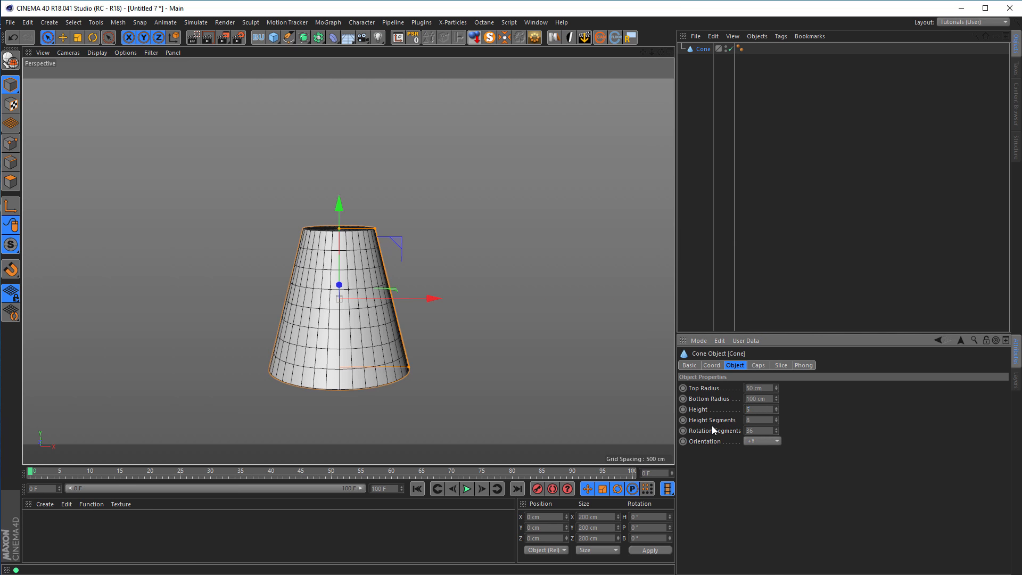
type("100")
key("Tab")
type("2")
key("Tab")
type("8")
key("Return")
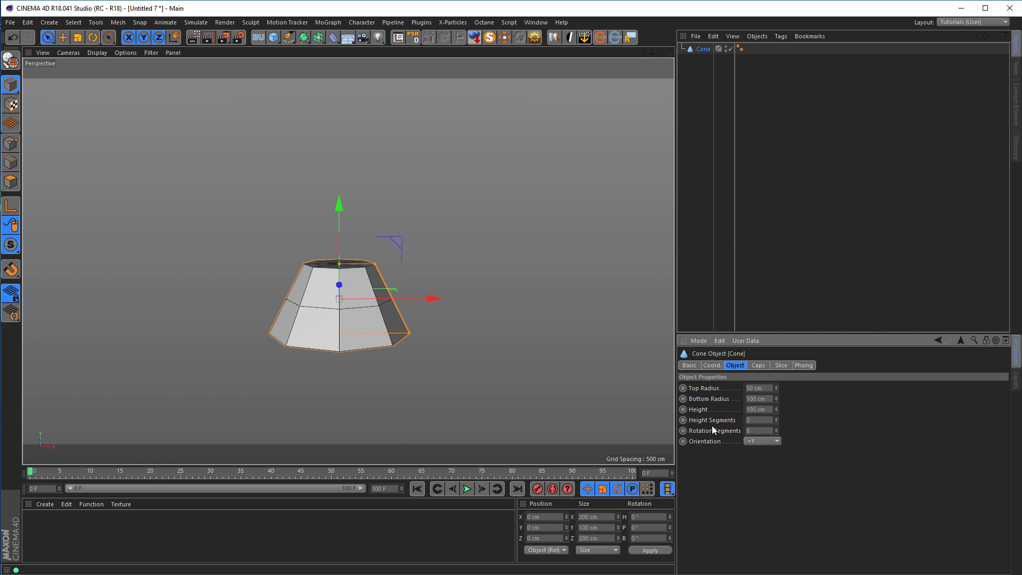
Turn off the cone's caps and convert the cone into an editable polygon object.
left_click(758, 366)
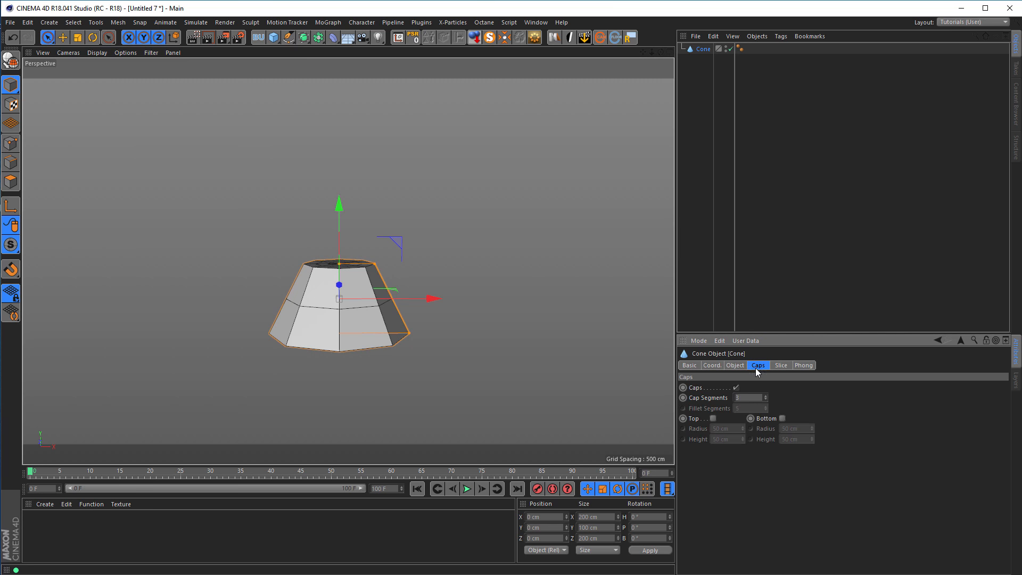
left_click(736, 388)
left_click_drag(343, 282, 340, 290, "alt")
right_click_drag(340, 290, 397, 277, "alt")
mouse_move(397, 276)
left_mouse_down("alt")
mouse_move(388, 271)
mouse_move(380, 286)
left_mouse_up("alt")
middle_click_drag(380, 286, 376, 248, "alt")
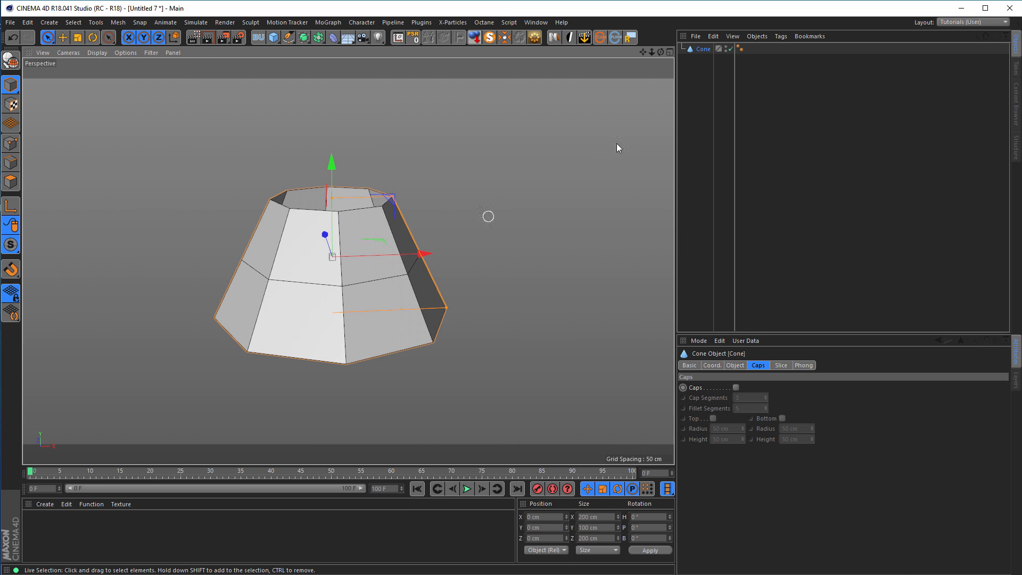
left_click(703, 49)
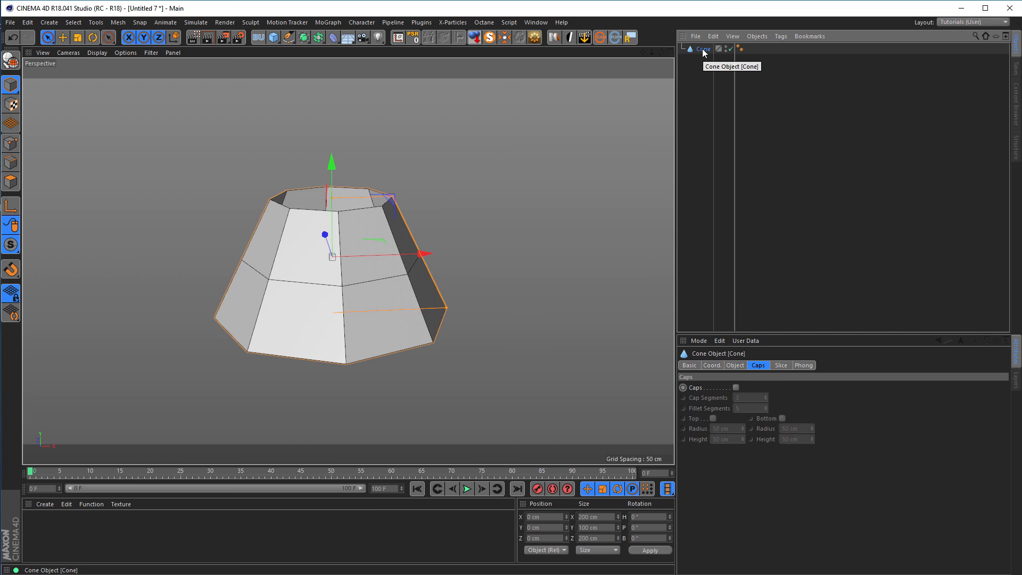
key("c")
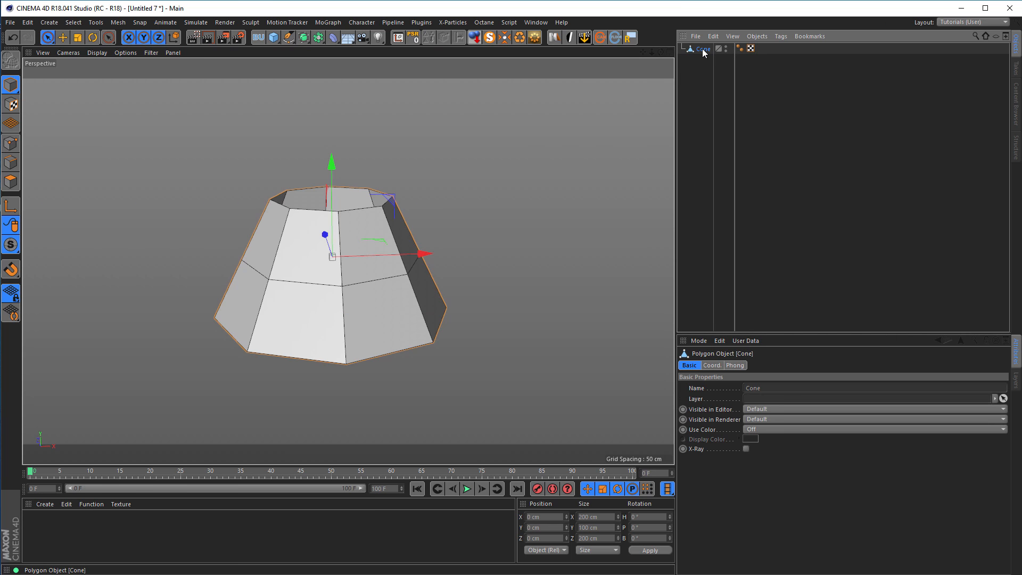
Loop-select the cone's middle edge ring and scale it outward to about 190 cm across.
left_click(11, 162)
key("u")
key("l")
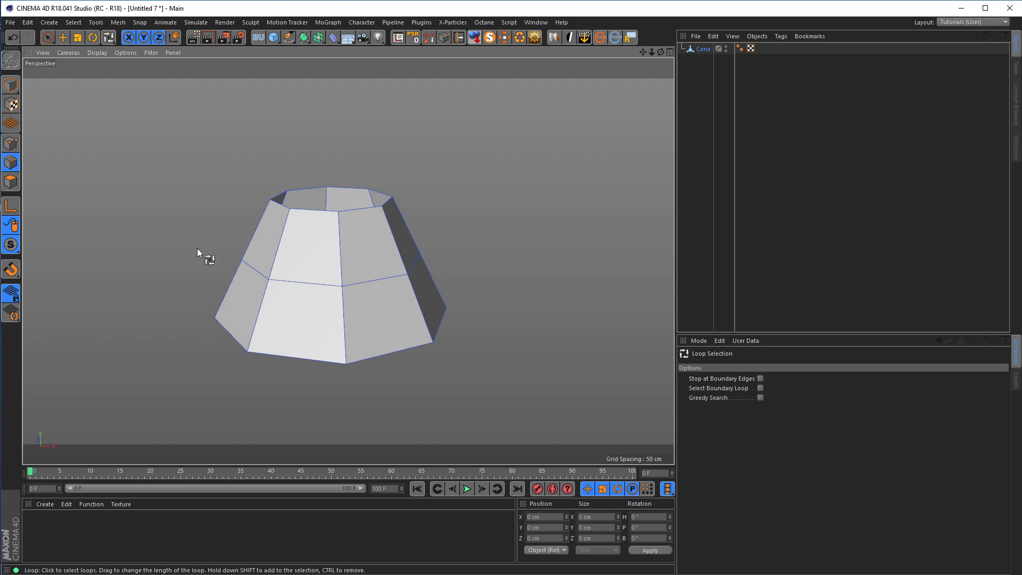
left_click(325, 284)
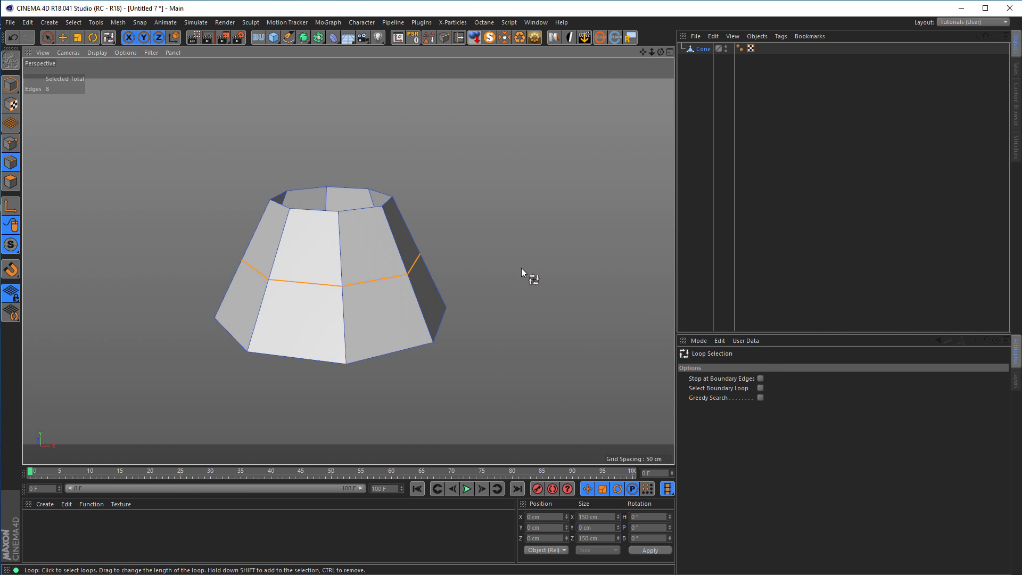
key("t")
left_click_drag(503, 284, 600, 242)
middle_click_drag(411, 299, 417, 292, "alt")
left_click_drag(418, 292, 434, 288, "alt")
middle_click_drag(434, 288, 297, 306, "alt")
left_click_drag(348, 304, 301, 294, "alt")
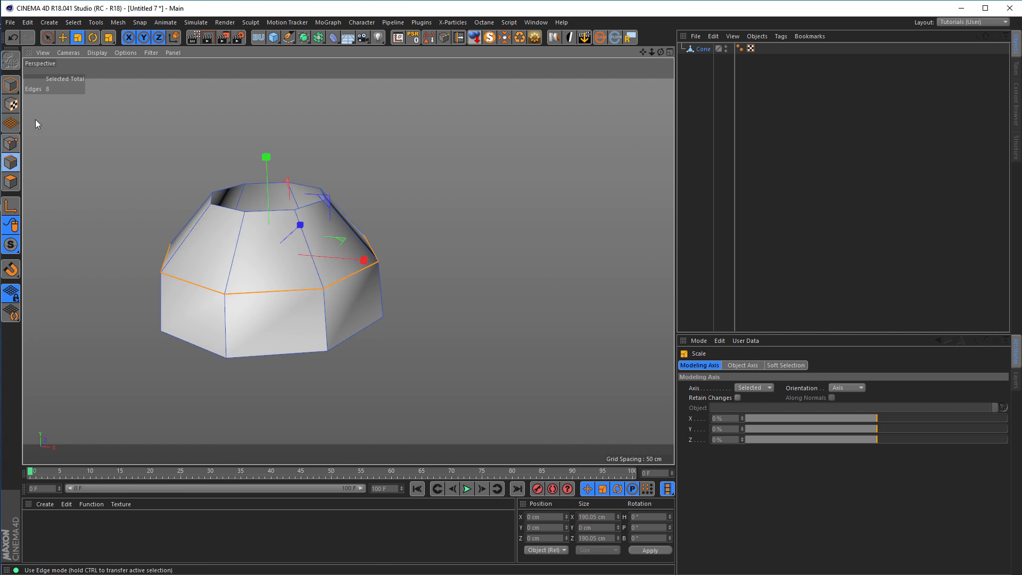
Select two adjacent middle-ring edges on the positive X side and slide them about 44 cm down, close to the bottom rim.
left_click(48, 38)
left_click(354, 274)
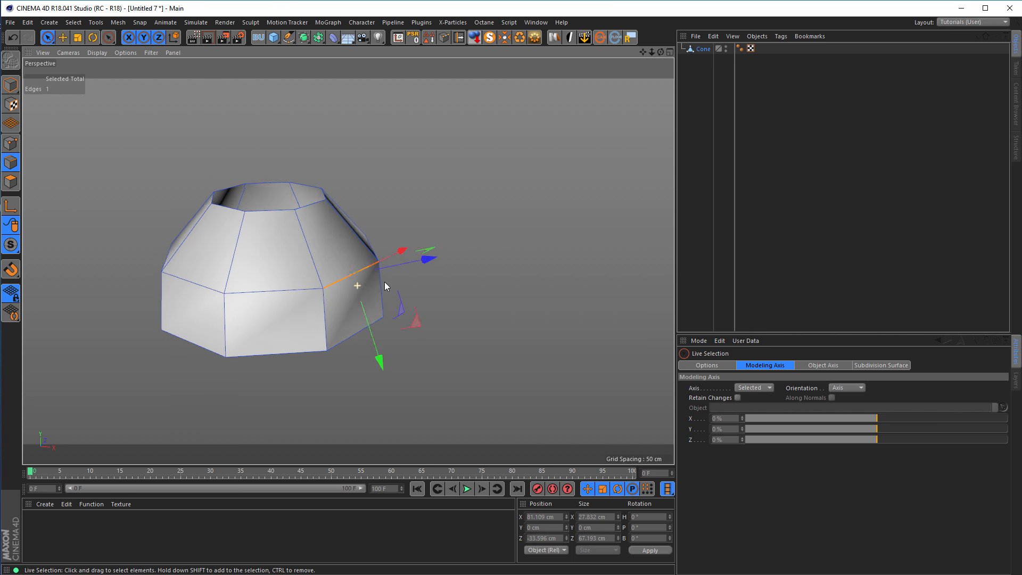
left_click_drag(385, 282, 433, 270, "alt")
left_click(420, 256, "shift")
middle_click(406, 288)
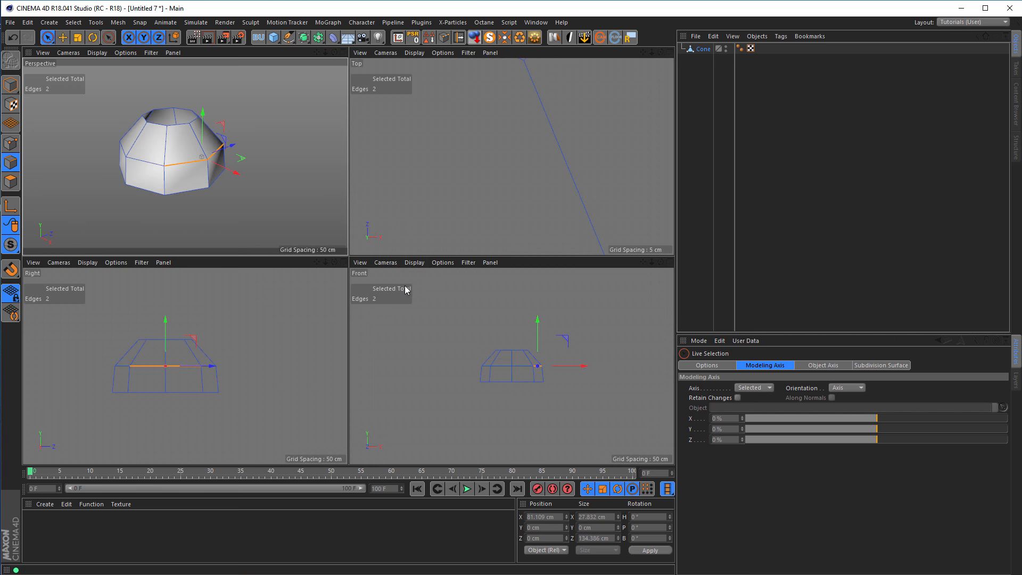
middle_click(424, 233)
scroll(407, 246, "down", 6)
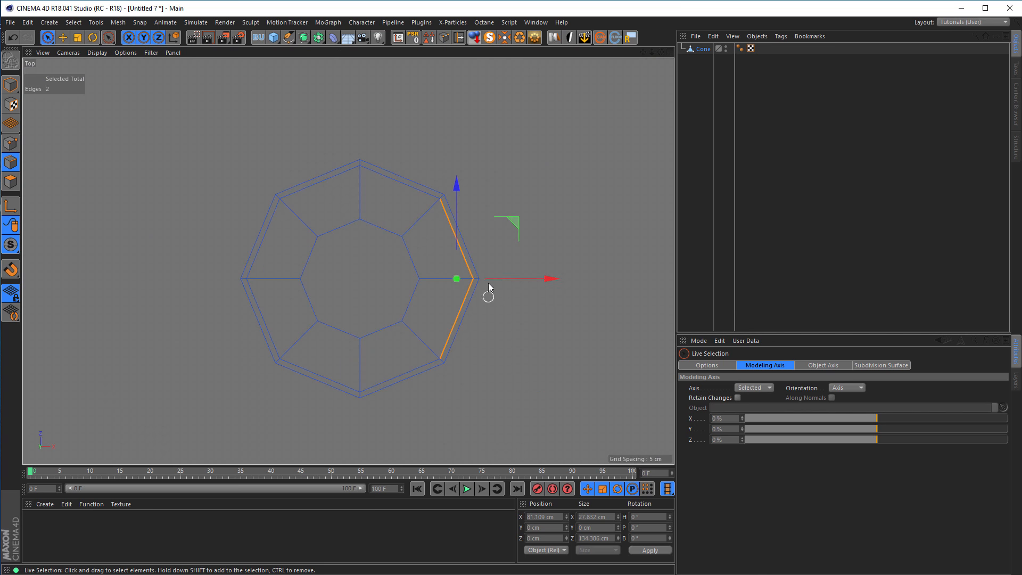
middle_click(499, 320)
middle_click(271, 213)
left_click_drag(309, 261, 305, 296, "alt")
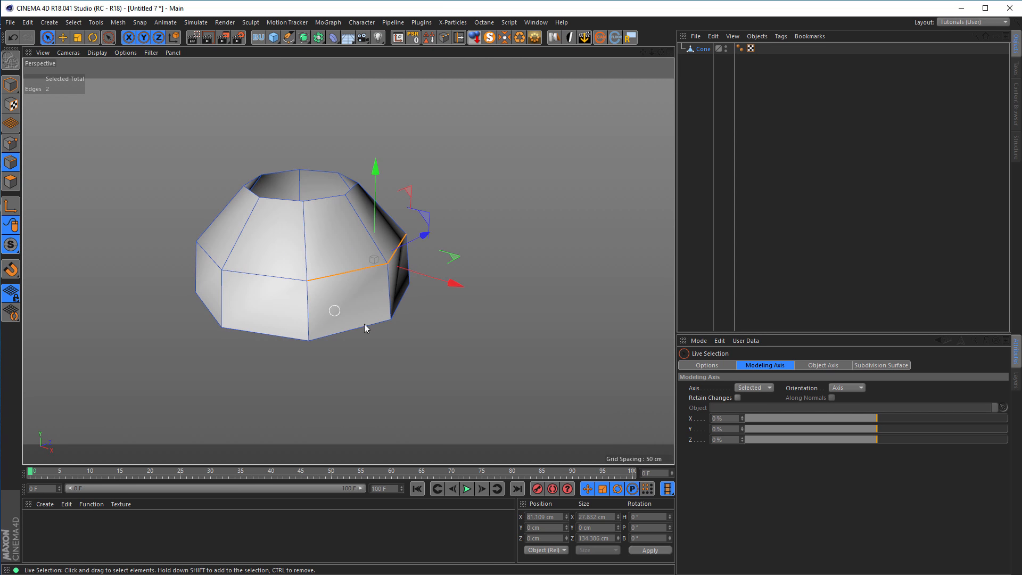
key("m")
key("o")
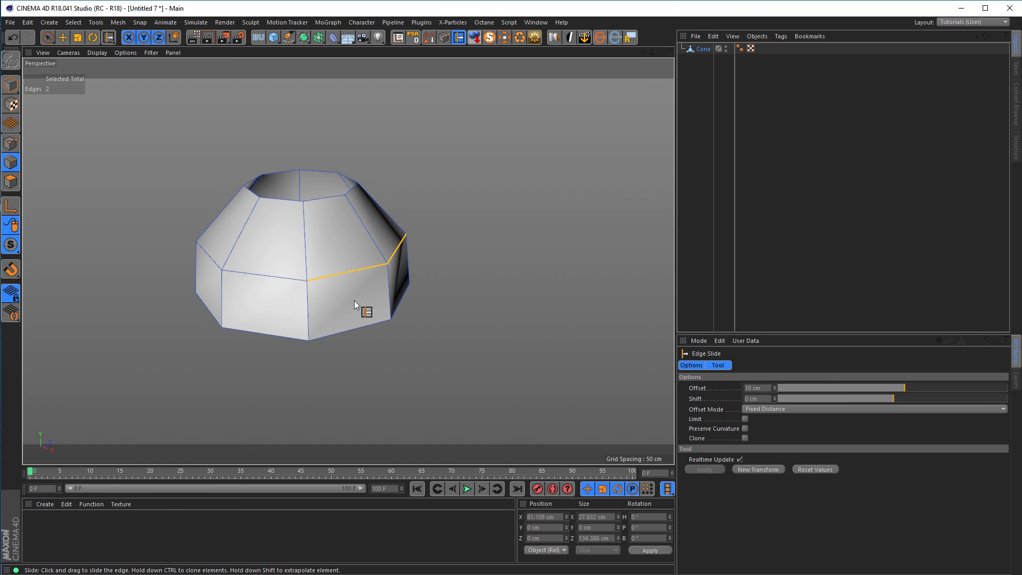
left_click_drag(353, 275, 346, 328)
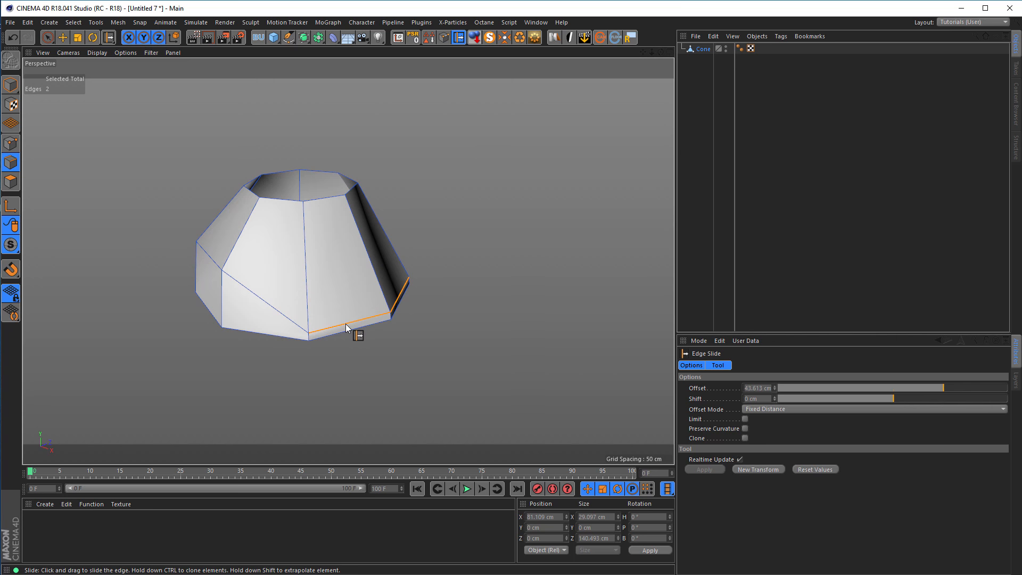
Select the two top-rim edges above the lowered ones and slide them down about 95.5 cm to open that side.
left_click(329, 201)
left_click(354, 192, "shift")
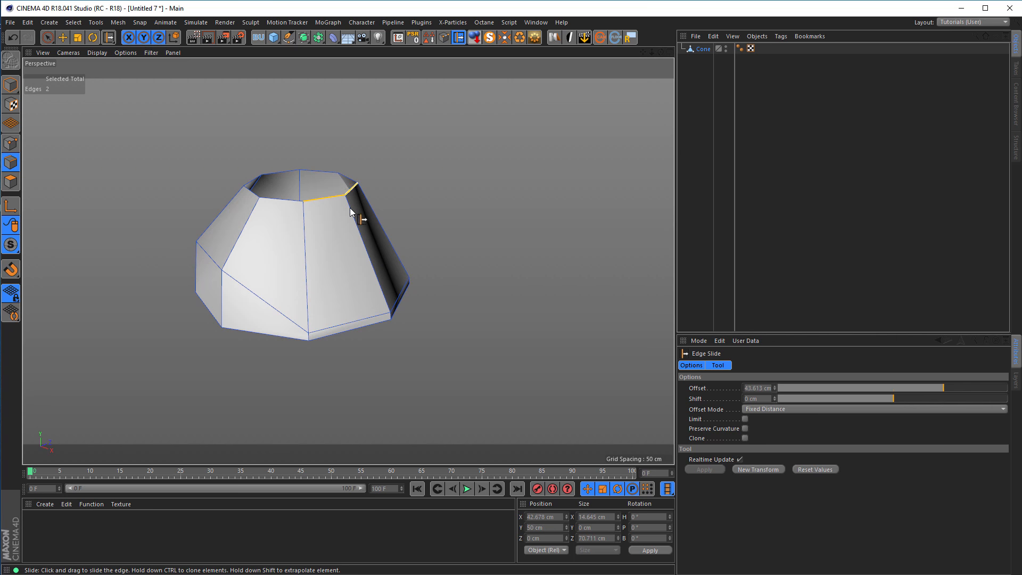
left_click_drag(326, 201, 341, 243)
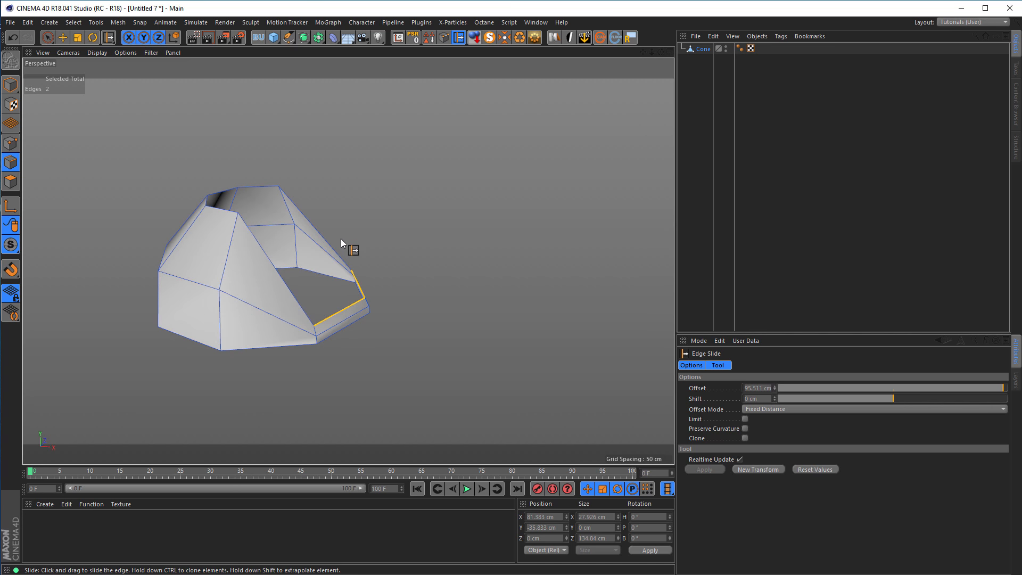
Select the four edges bordering the side opening and, with Move orientation set to Normal, extrude them outward to about X 143 cm, Y 34 cm.
left_click(329, 238, "shift")
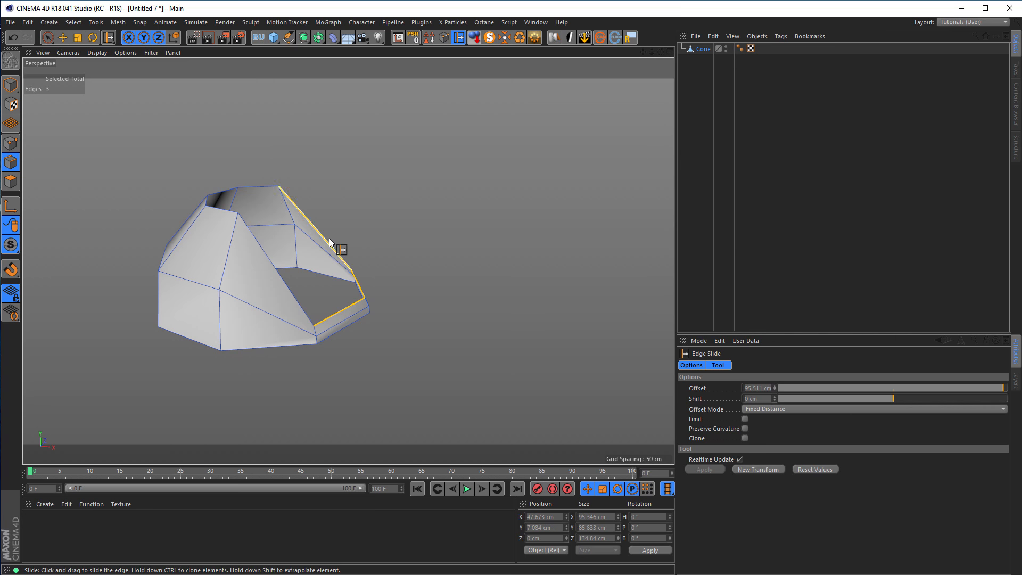
left_click(279, 274, "shift")
mouse_move(384, 305)
left_mouse_down("alt")
mouse_move(359, 326)
mouse_move(372, 318)
mouse_move(365, 314)
left_mouse_up("alt")
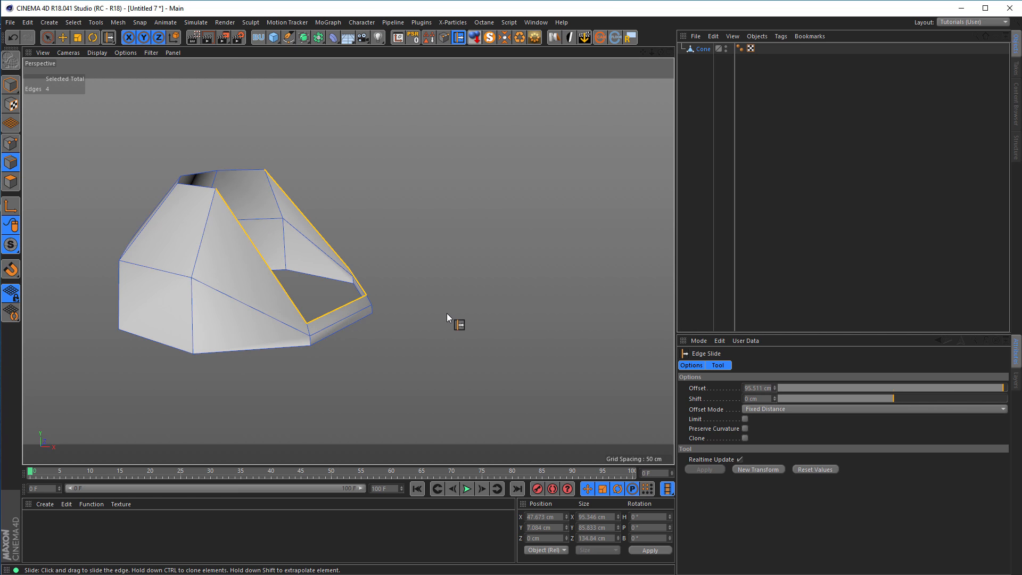
key("e")
left_click_drag(358, 315, 325, 324, "alt")
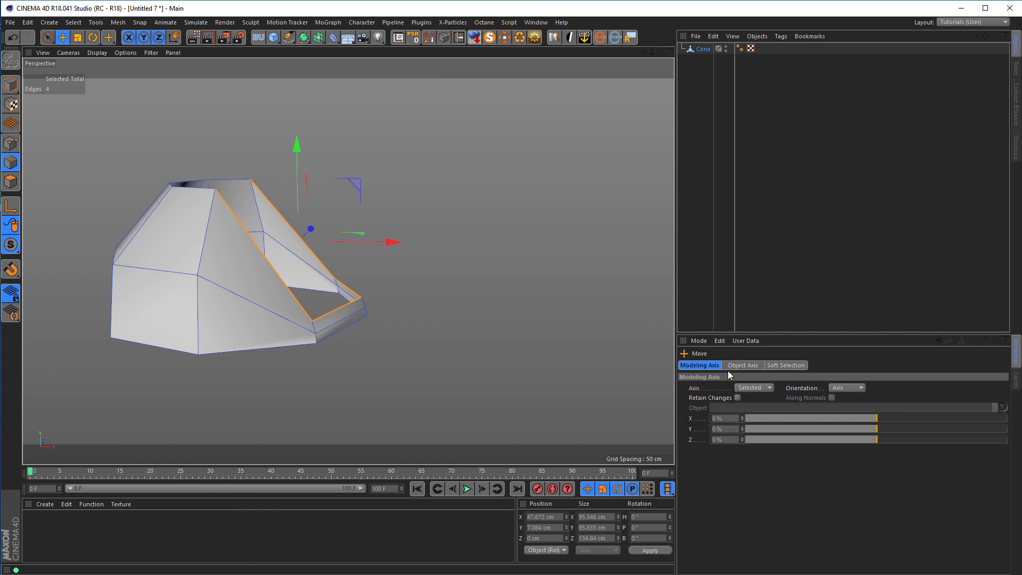
left_click(697, 367)
left_click(851, 389)
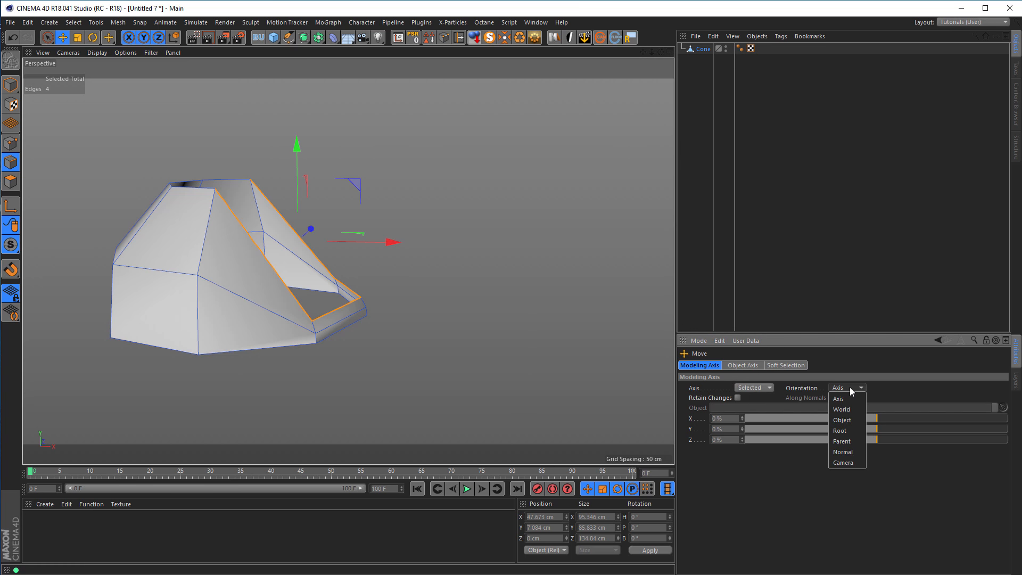
left_click(851, 452)
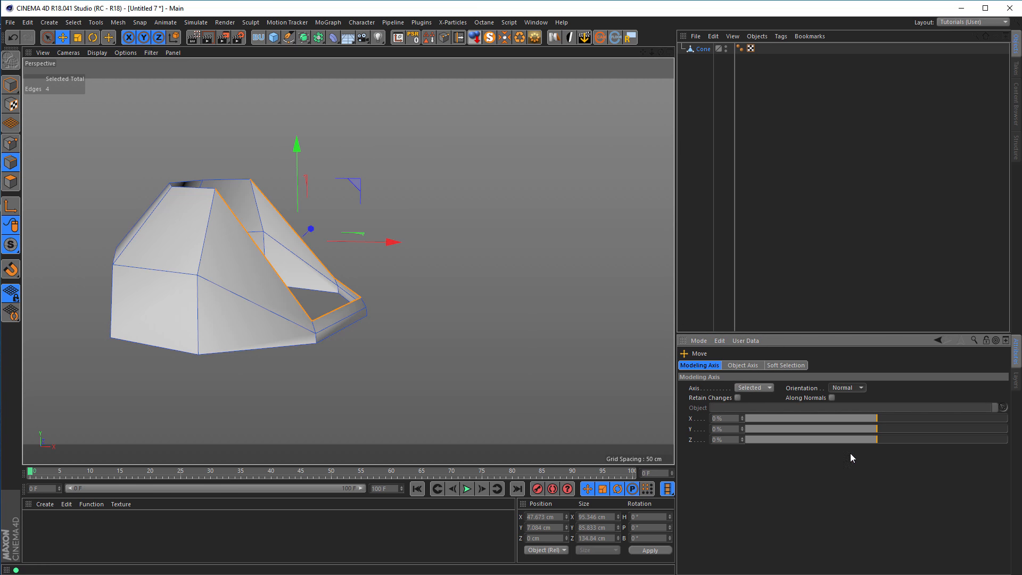
left_click_drag(320, 335, 294, 338, "alt")
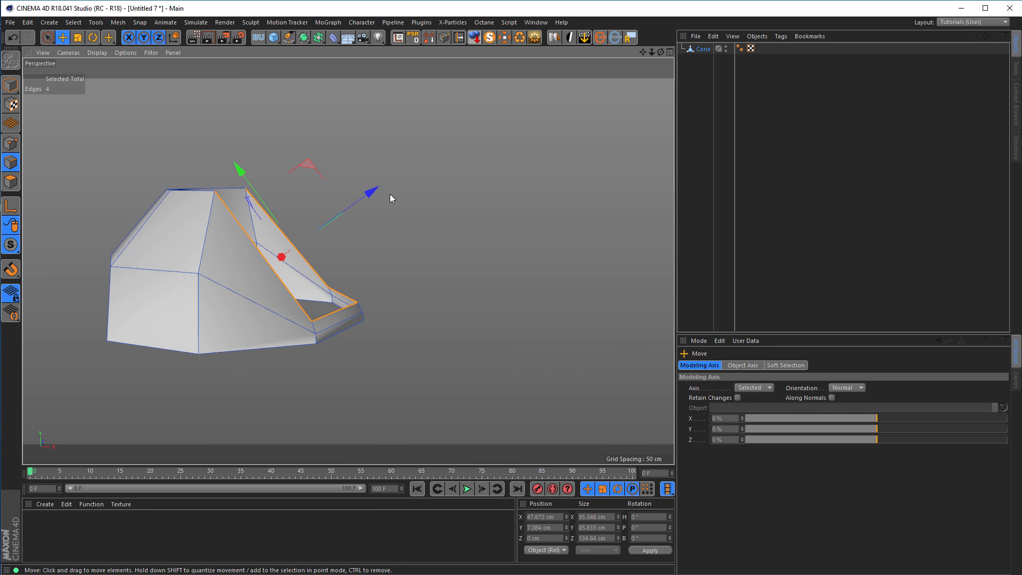
left_click_drag(373, 191, 484, 142)
left_click_drag(432, 226, 440, 155)
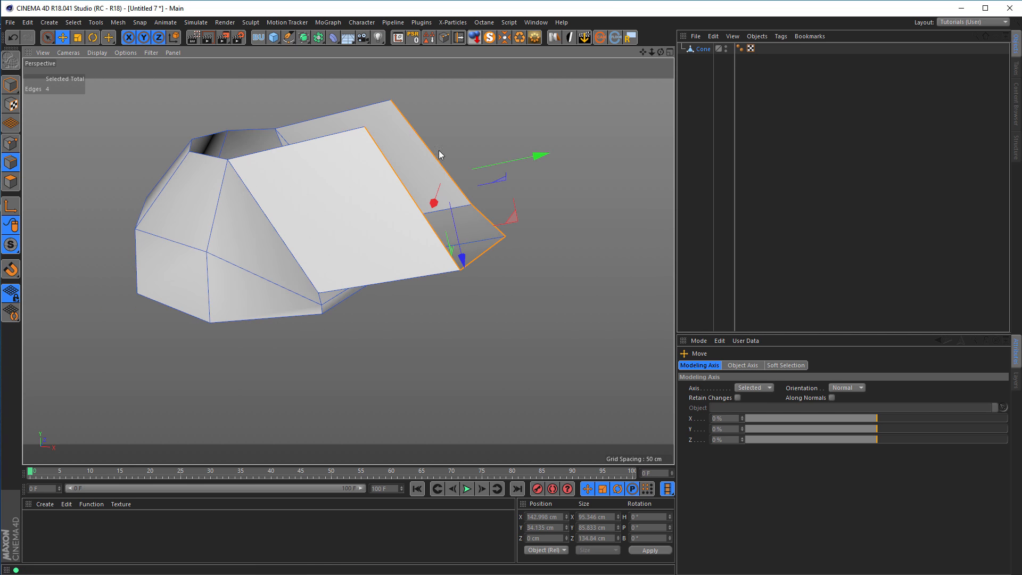
Flatten the four extruded edges into a vertical plane by setting their X size to 0 cm.
left_click_drag(436, 201, 379, 275, "alt")
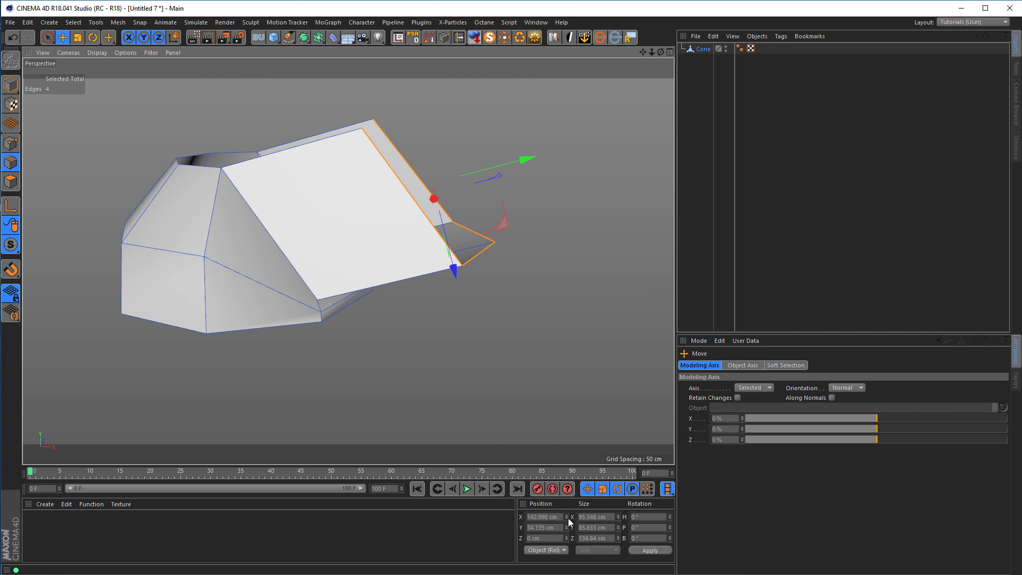
double_click(591, 517)
type("0")
key("Return")
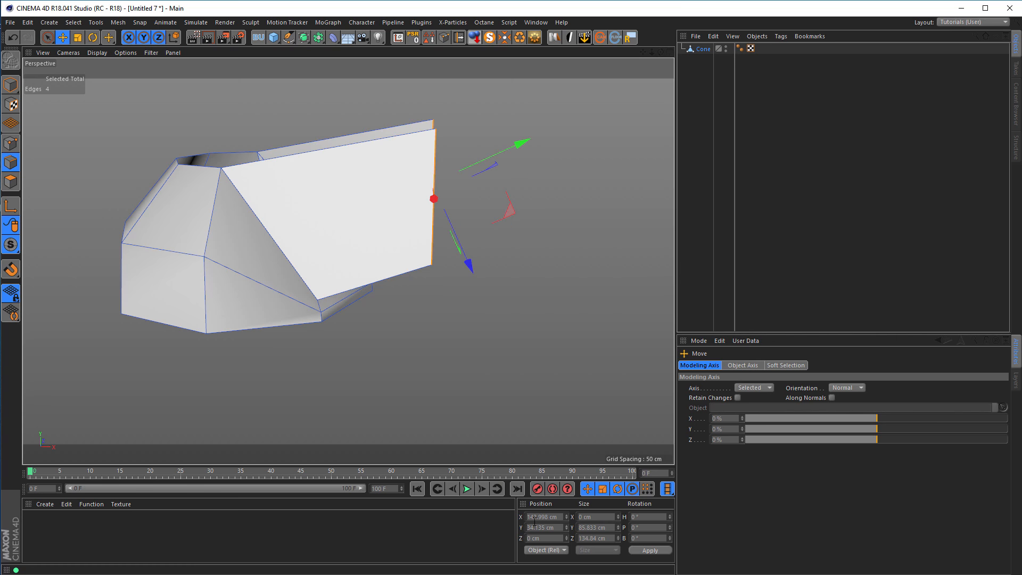
Bridge the upper edges of the two extruded side walls to close the top with a polygon.
left_click_drag(317, 271, 371, 305, "alt")
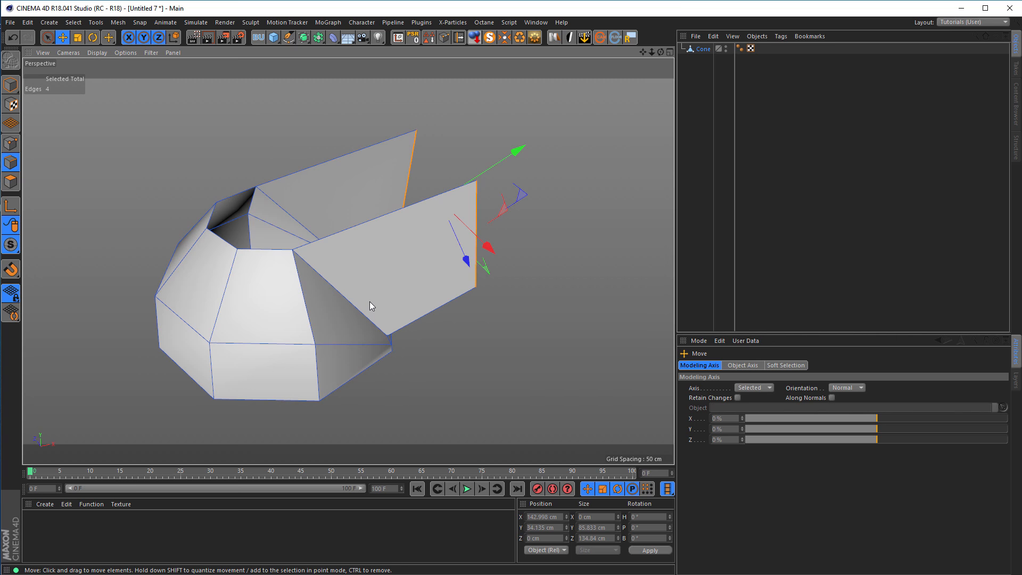
key("b")
left_click_drag(340, 158, 392, 228)
left_click_drag(385, 263, 298, 251, "alt")
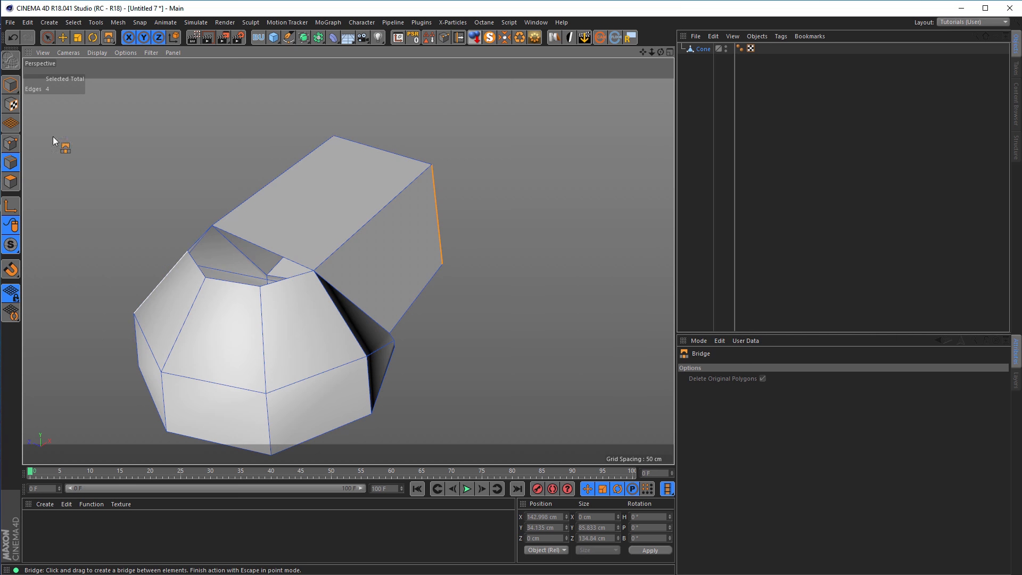
Select the two cross edges of the bridged top polygon and divide it with three evenly spaced lengthwise cuts.
left_click(48, 37)
left_click(267, 248)
left_click(365, 144, "shift")
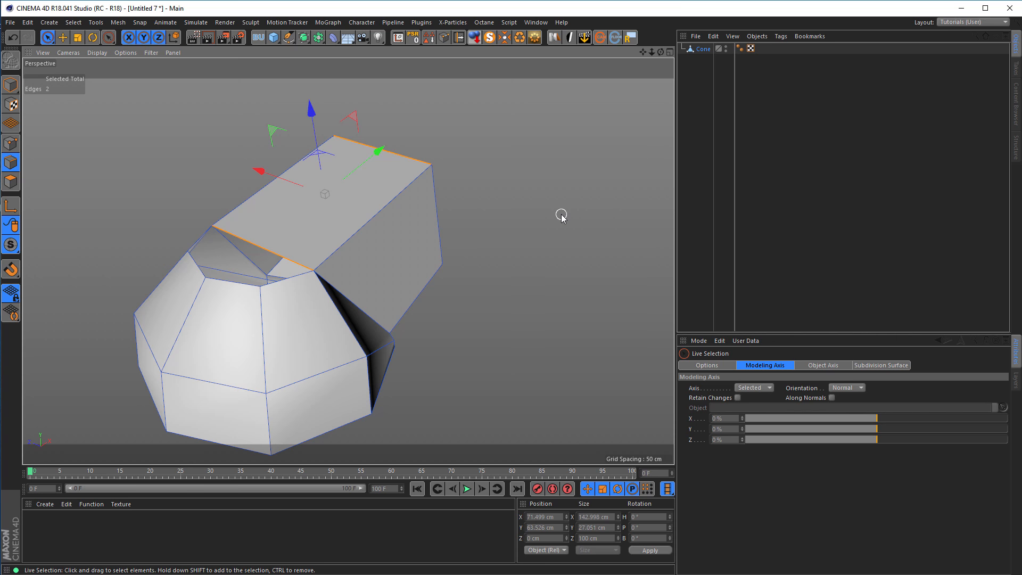
key("m")
key("m")
key("m")
key("m")
left_click_drag(364, 247, 366, 269, "alt")
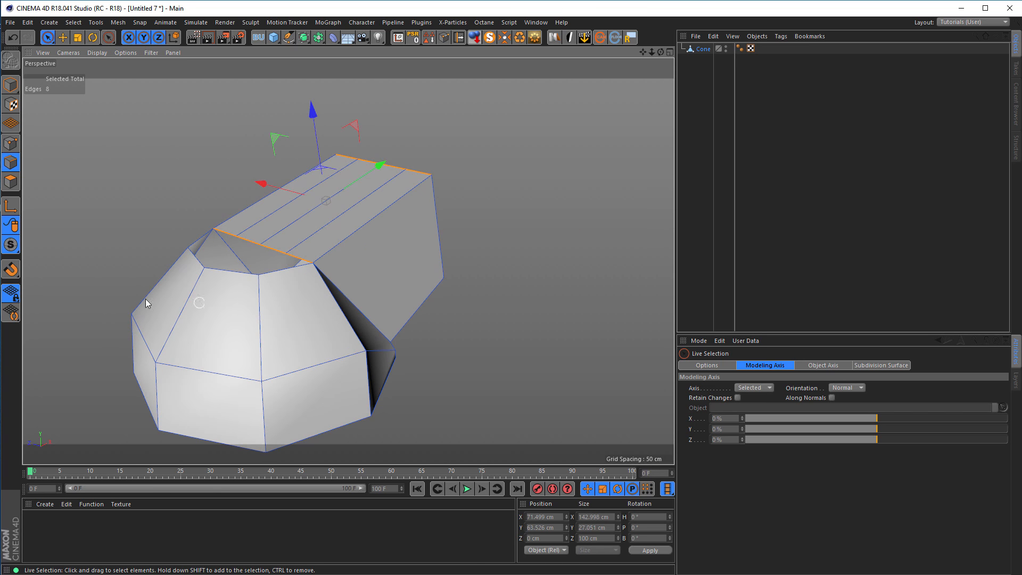
Loop-select the eight points around the open end of the extruded arm.
left_click_drag(383, 239, 476, 231, "alt")
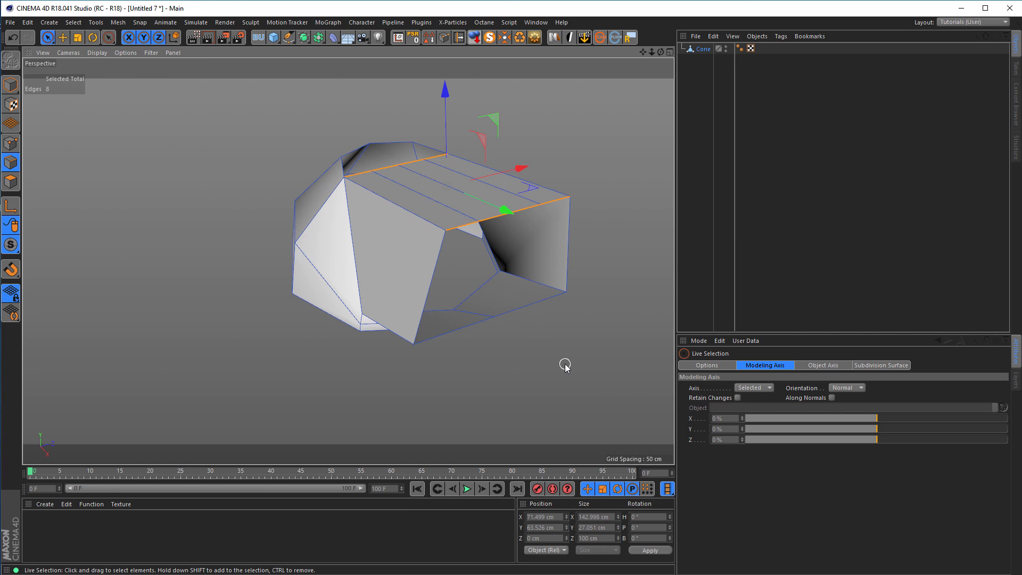
left_click(12, 144)
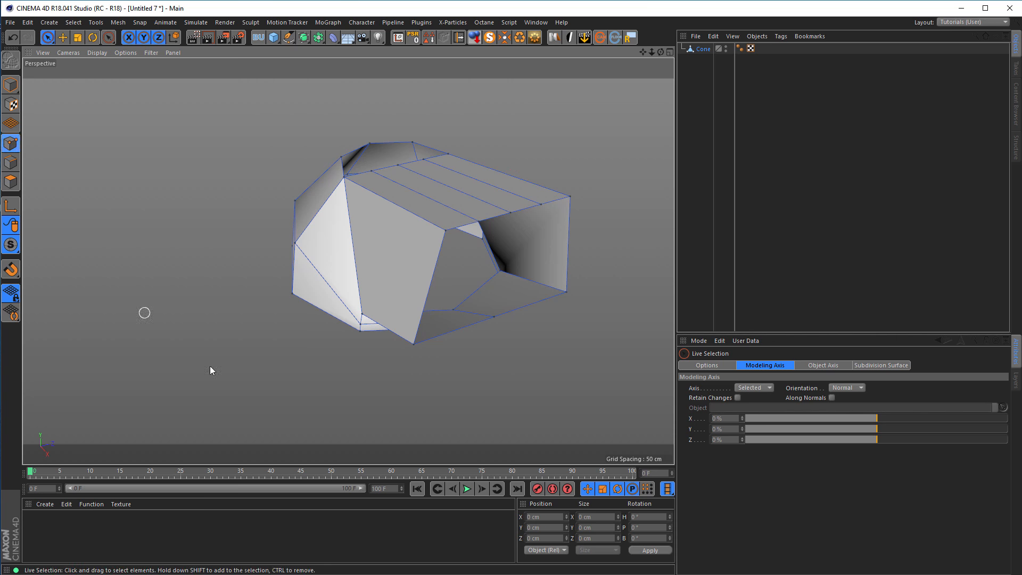
key("u")
key("l")
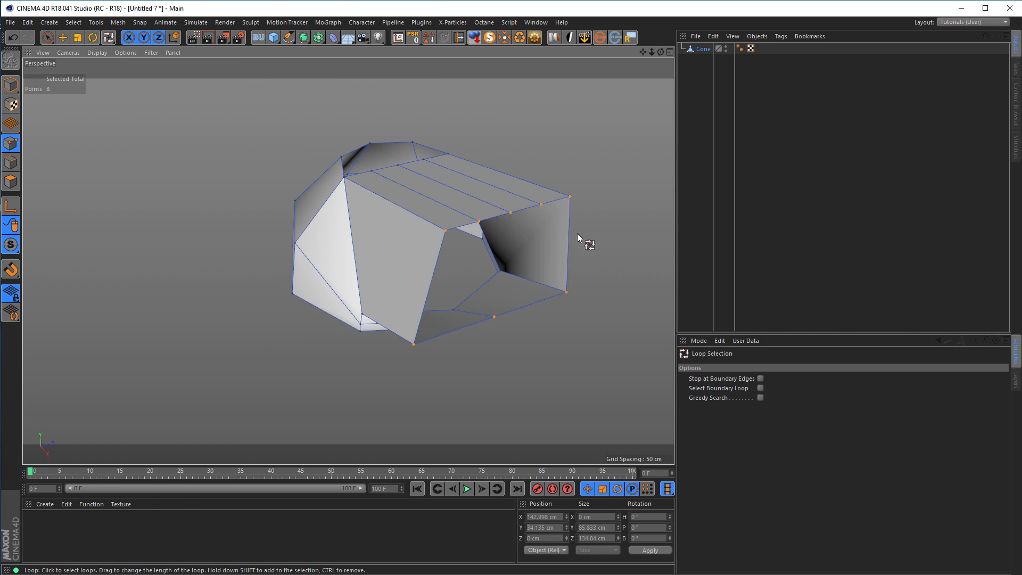
Select the two middle polygons on the arm's top and, with Orientation set to Axis, raise them to about Y 79 cm.
left_click_drag(422, 255, 250, 216, "alt")
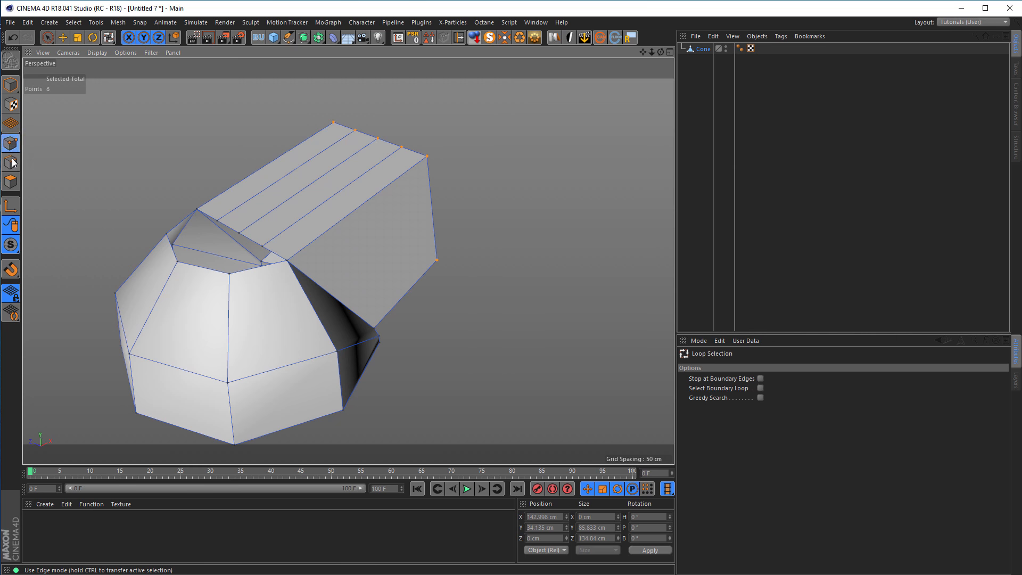
left_click(16, 180)
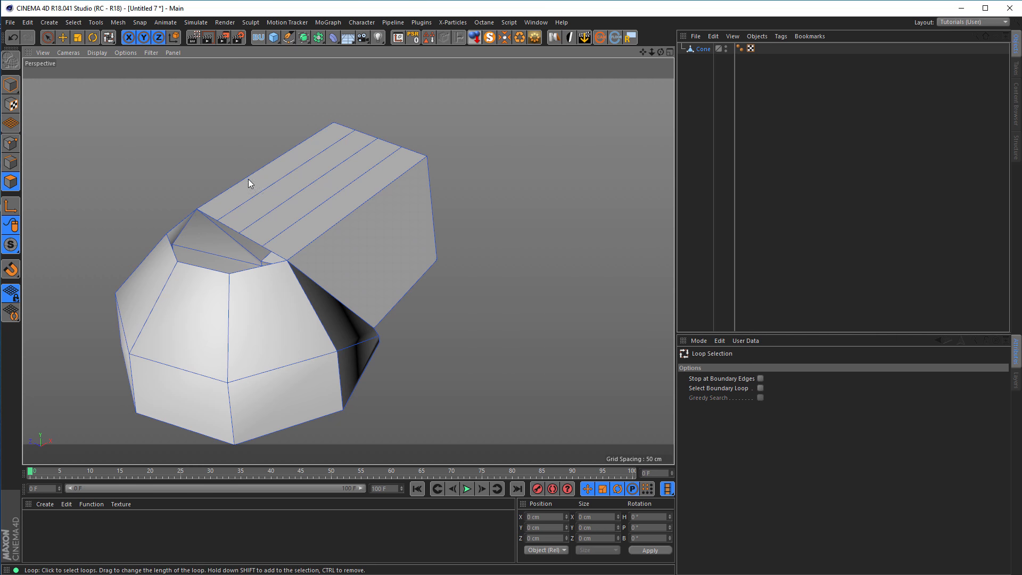
key("space")
left_click(294, 197)
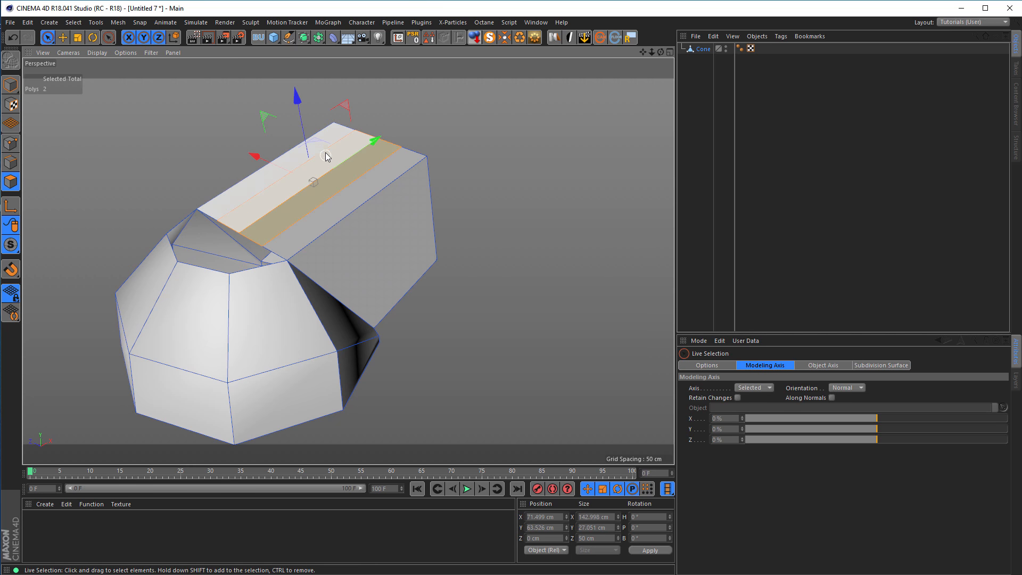
left_click_drag(331, 152, 398, 229, "alt")
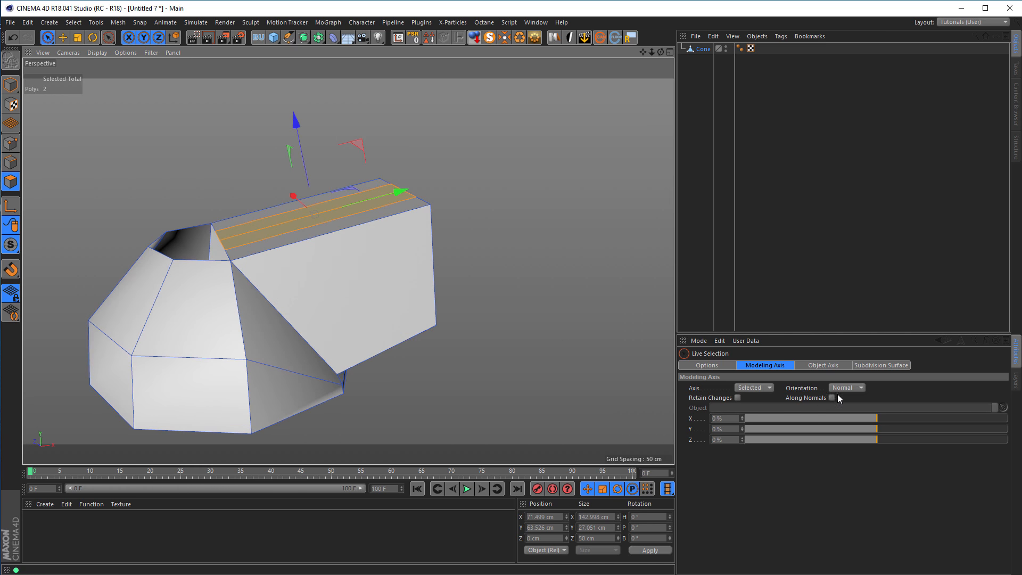
left_click(843, 388)
left_click(850, 398)
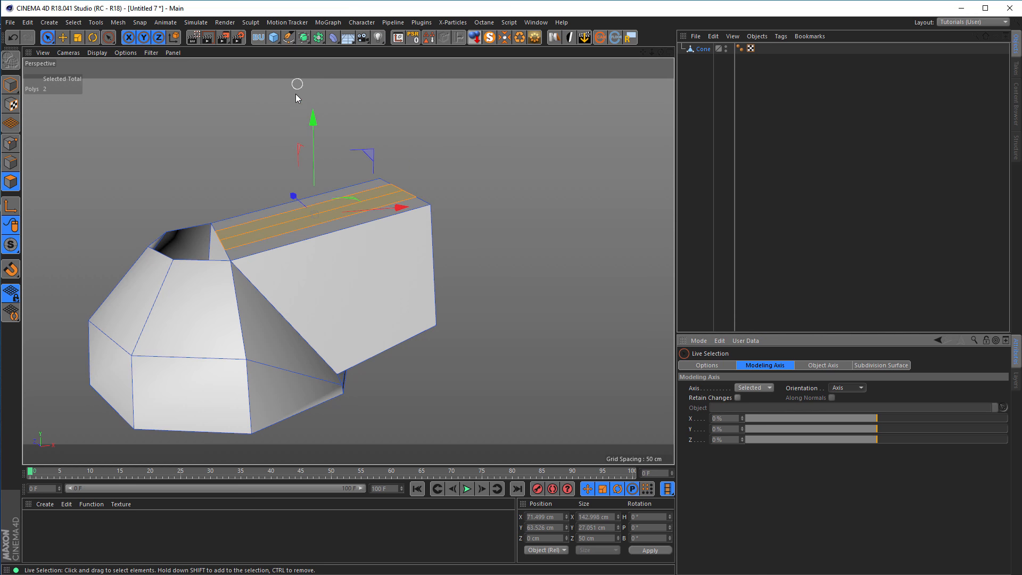
left_click_drag(315, 124, 255, 178)
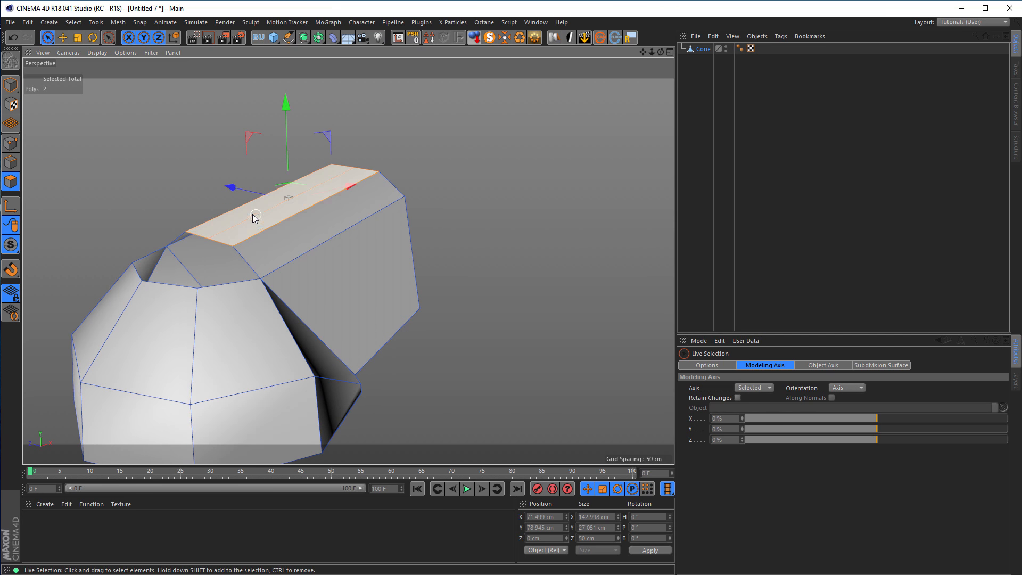
Select the central lengthwise edge on the arm's top and raise it straight up using world coordinates to round the profile.
left_click(11, 162)
left_click(253, 217)
left_click_drag(274, 123, 274, 99)
key("ctrl+z")
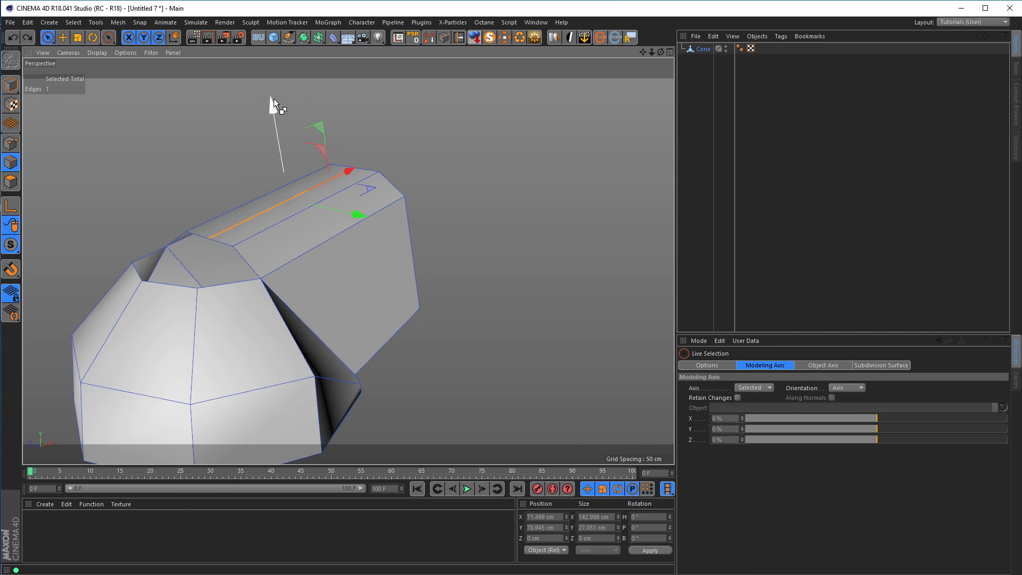
left_click_drag(359, 262, 446, 295, "alt")
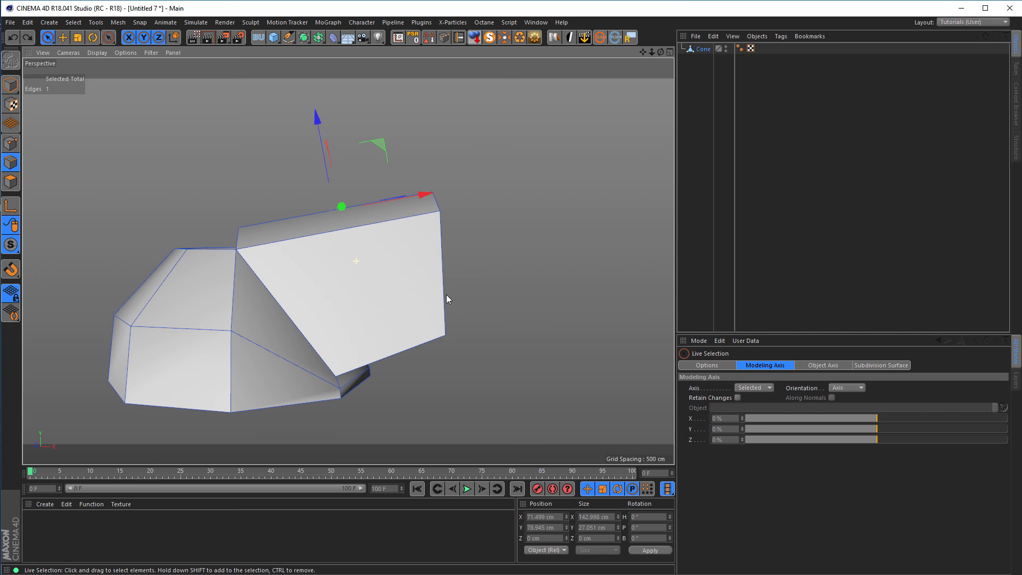
left_click(174, 37)
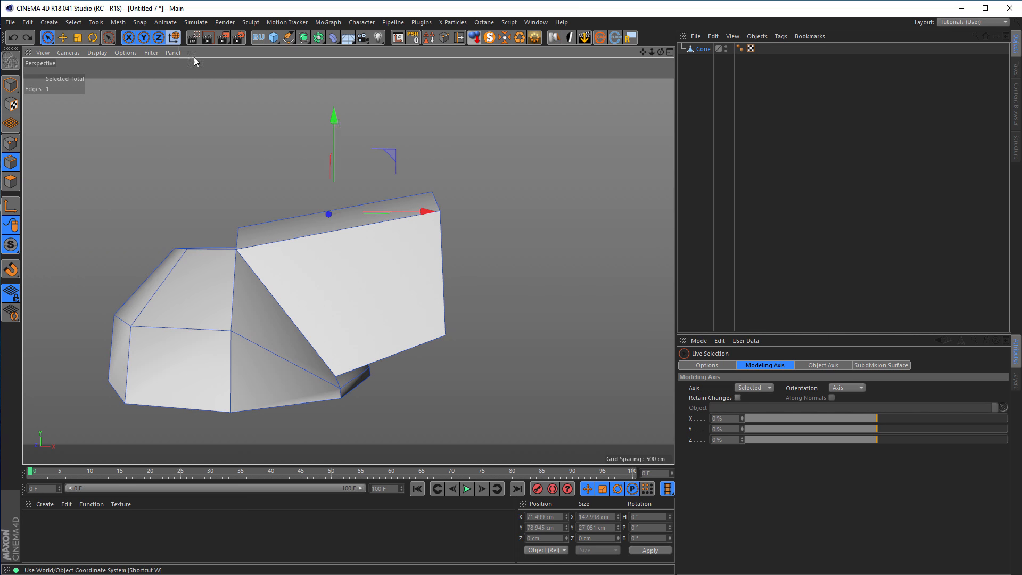
left_click_drag(334, 120, 338, 102)
left_click_drag(339, 102, 455, 159, "alt")
left_click_drag(417, 83, 417, 89)
Shape the eight points around the arm's open end into a circle with the Points to Circle script.
left_click_drag(449, 261, 336, 210, "alt")
left_click(11, 143)
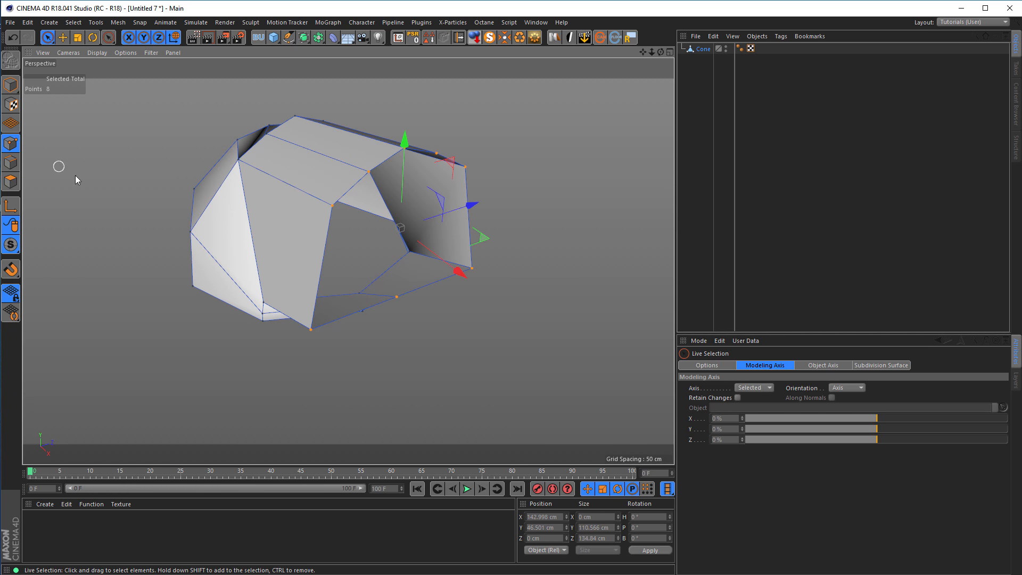
left_click_drag(322, 272, 371, 162, "alt")
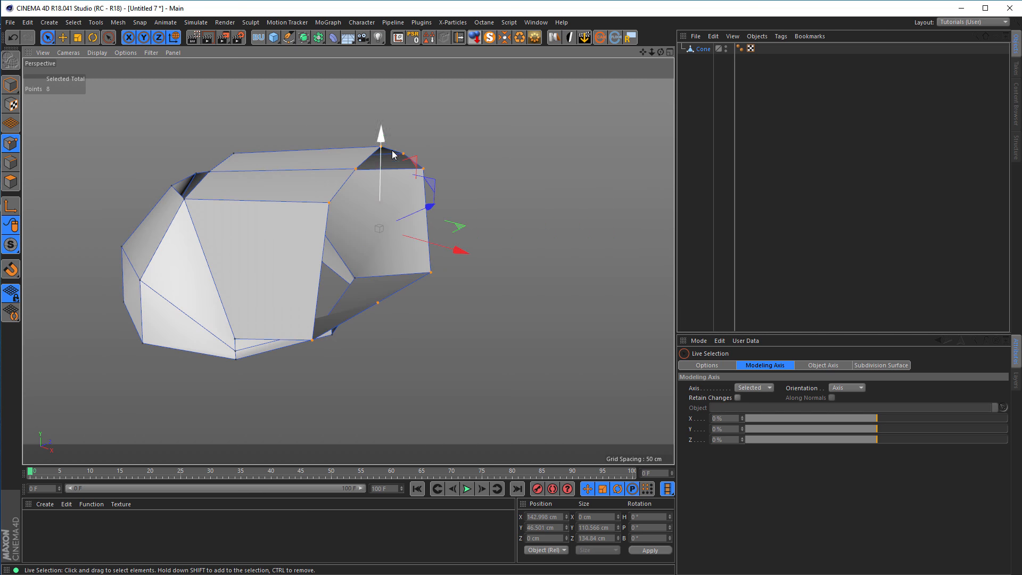
key("u")
key("l")
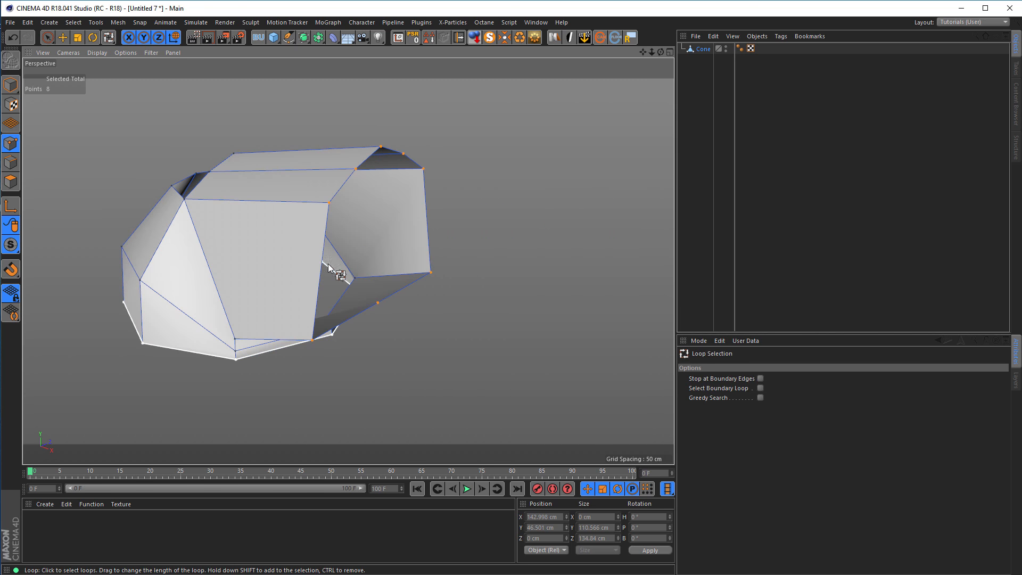
left_click_drag(435, 302, 520, 262, "alt")
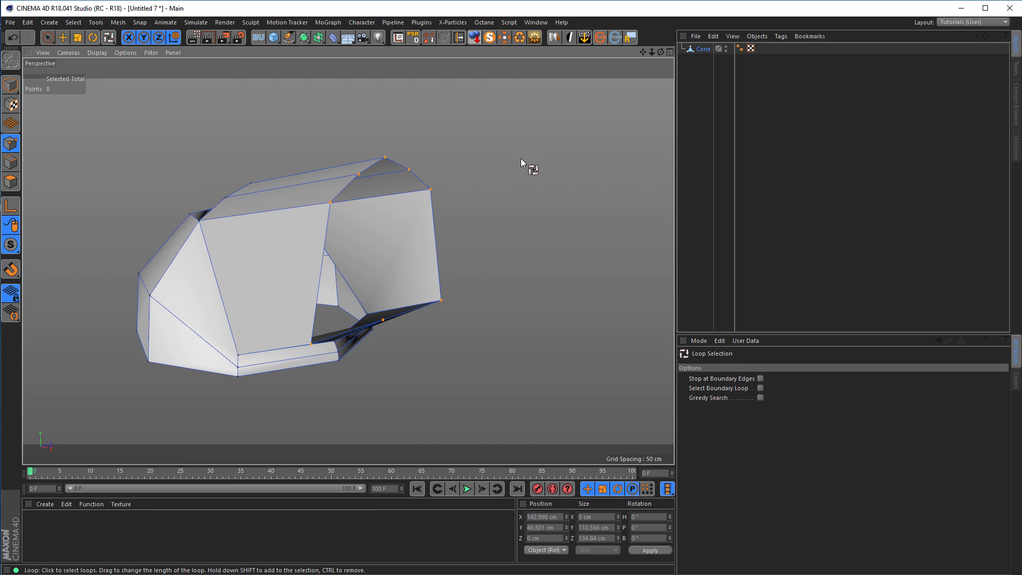
left_click(509, 23)
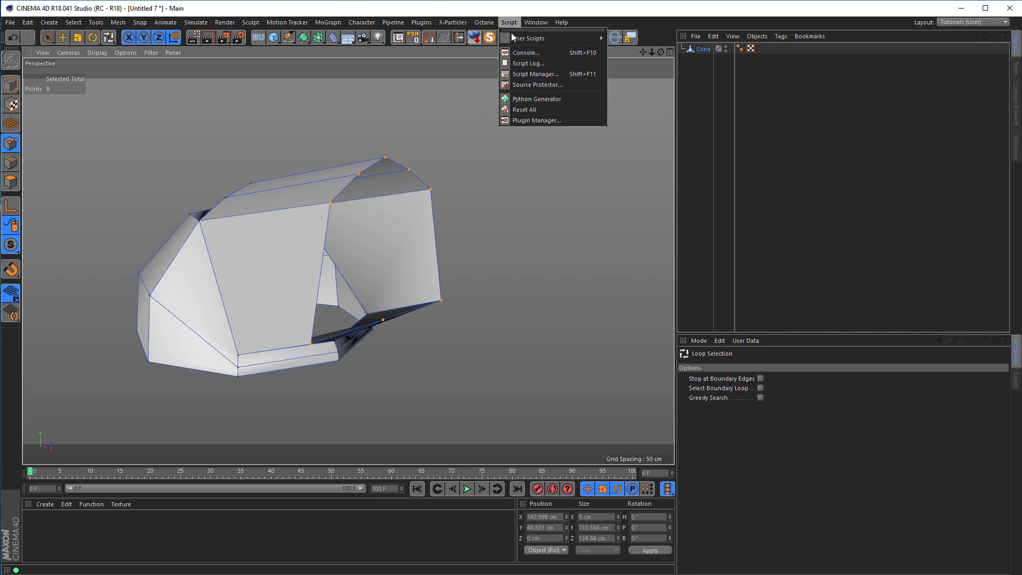
mouse_move(577, 38)
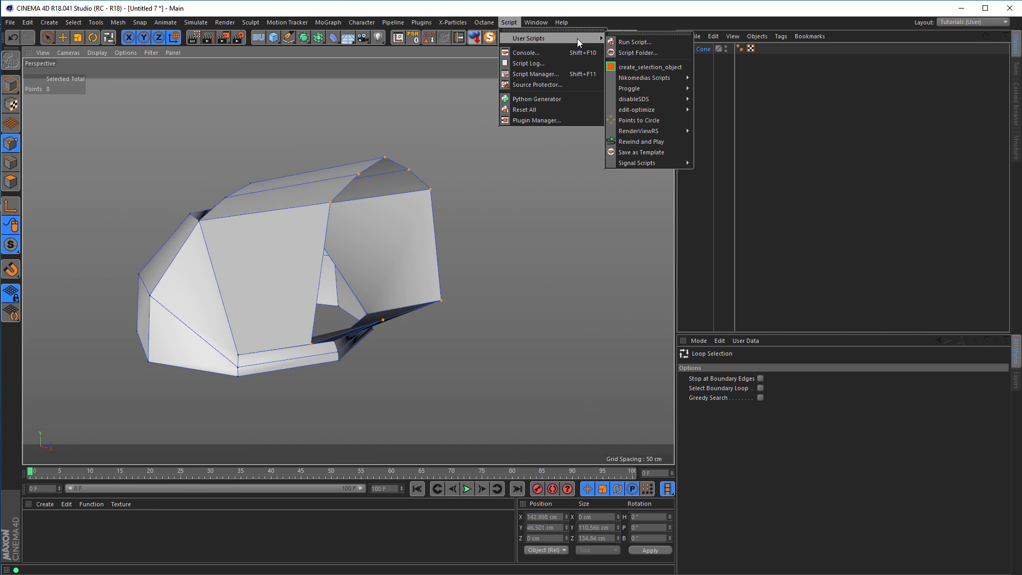
left_click(638, 120)
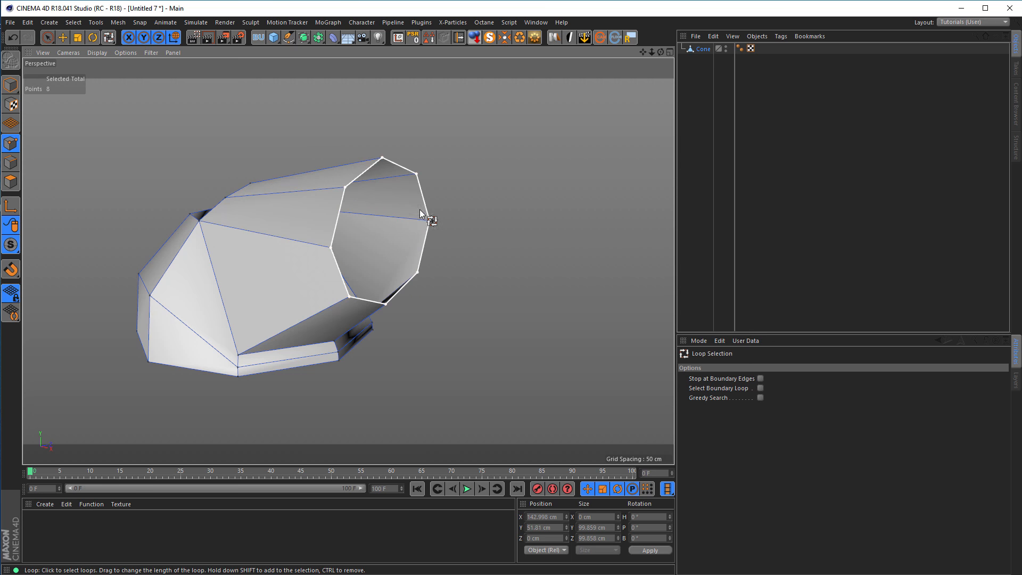
Scale the circular end loop up to about 117.6 cm in height and width.
left_click_drag(415, 209, 467, 218, "alt")
left_click_drag(321, 227, 409, 178, "alt")
key("e")
key("t")
left_click_drag(513, 273, 572, 246)
Rotate the circular end loop in the Right view until its points sit symmetrically on the vertical and horizontal axes.
middle_click(571, 245)
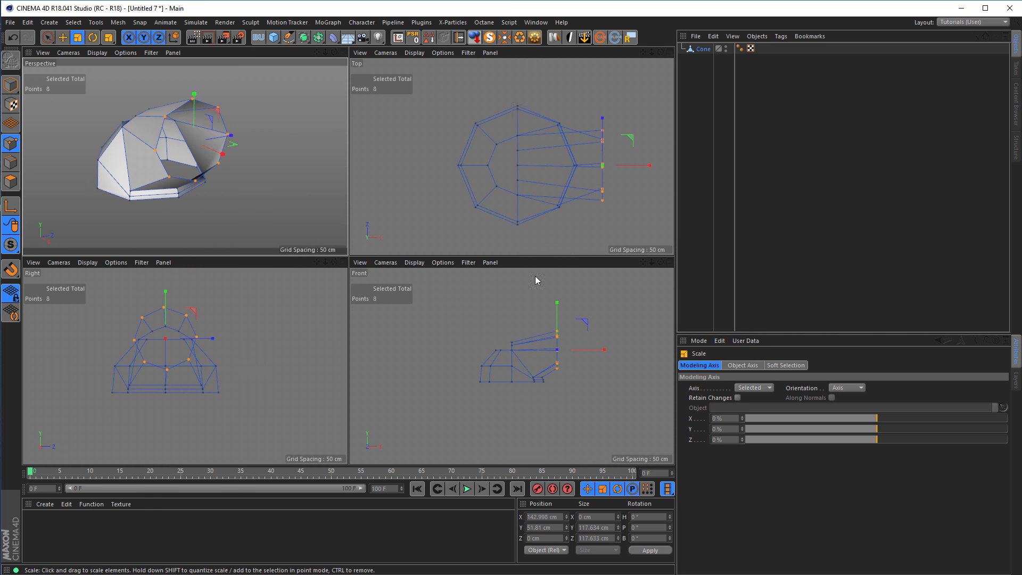
middle_click(261, 346)
scroll(299, 211, "up", 3)
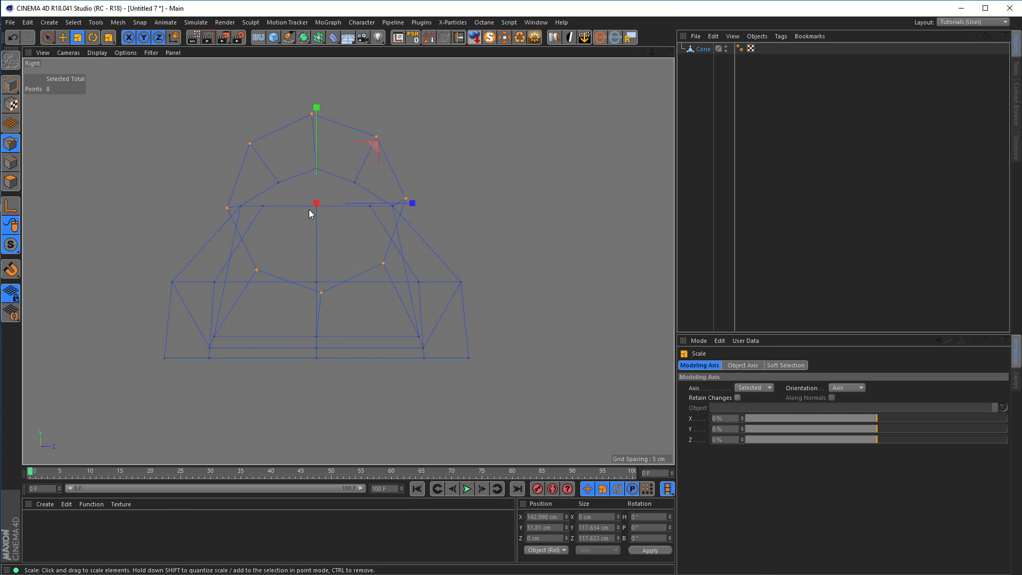
key("r")
left_click_drag(358, 169, 363, 165)
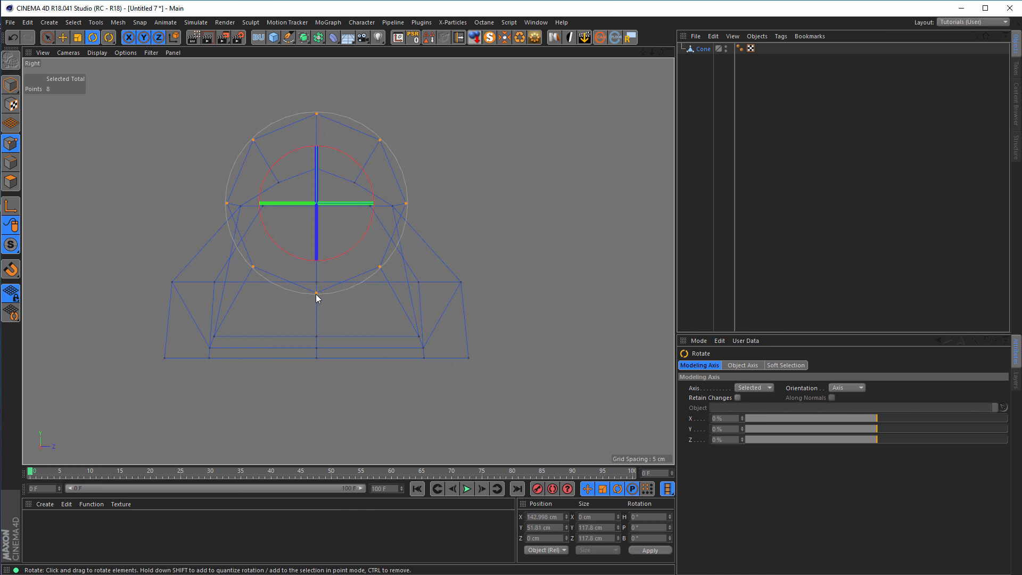
middle_click(335, 351)
middle_click(239, 198)
Extrude the end loop's edges outward along X to about 254 cm and raise them to about Y 64 cm.
left_click_drag(265, 212, 145, 222, "alt")
mouse_move(278, 200)
left_mouse_down("alt")
mouse_move(257, 196)
mouse_move(312, 269)
mouse_move(363, 276)
mouse_move(314, 195)
mouse_move(266, 184)
mouse_move(315, 186)
mouse_move(213, 198)
mouse_move(284, 194)
left_mouse_up("alt")
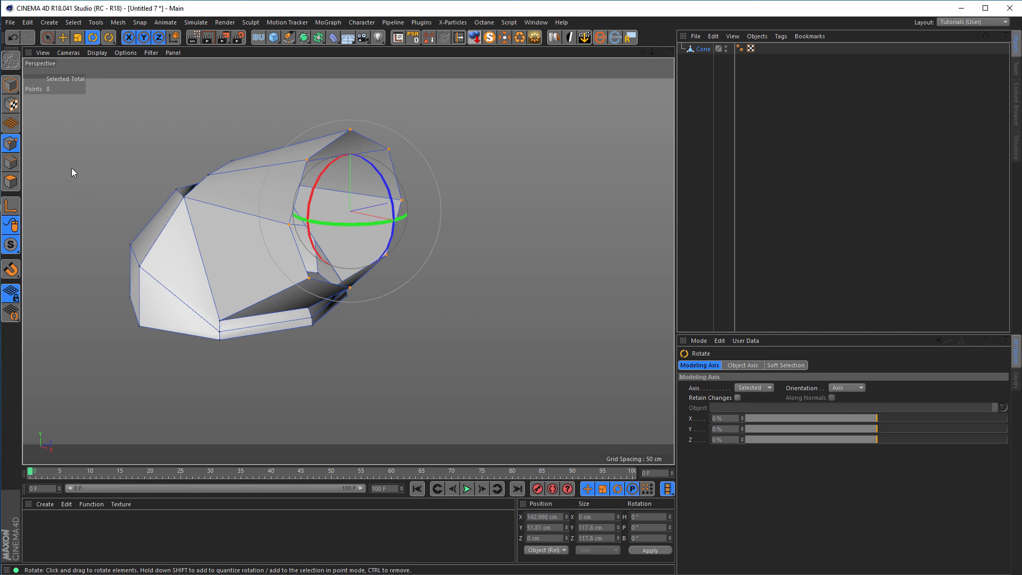
left_click(10, 162)
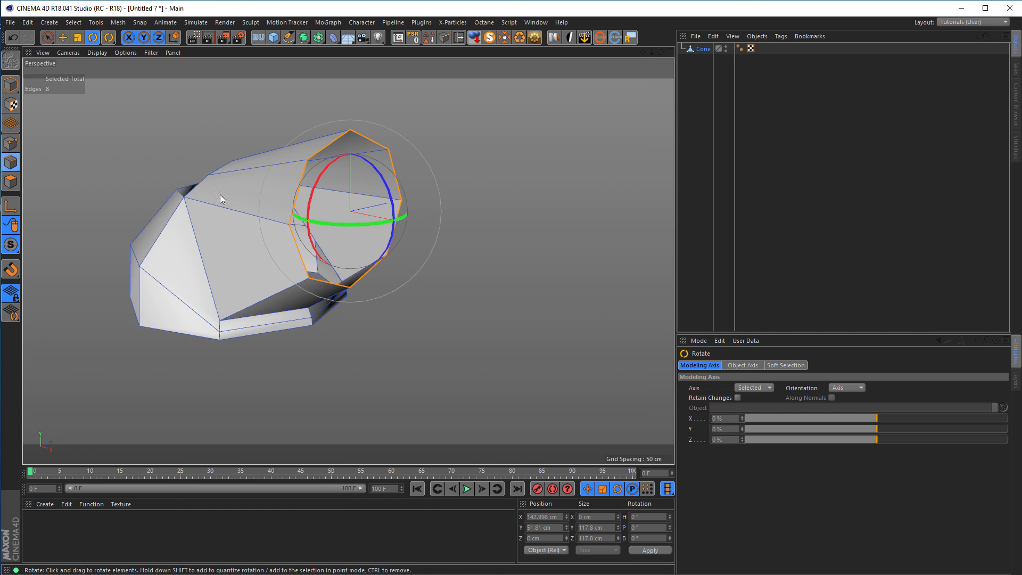
left_click_drag(293, 241, 238, 236, "alt")
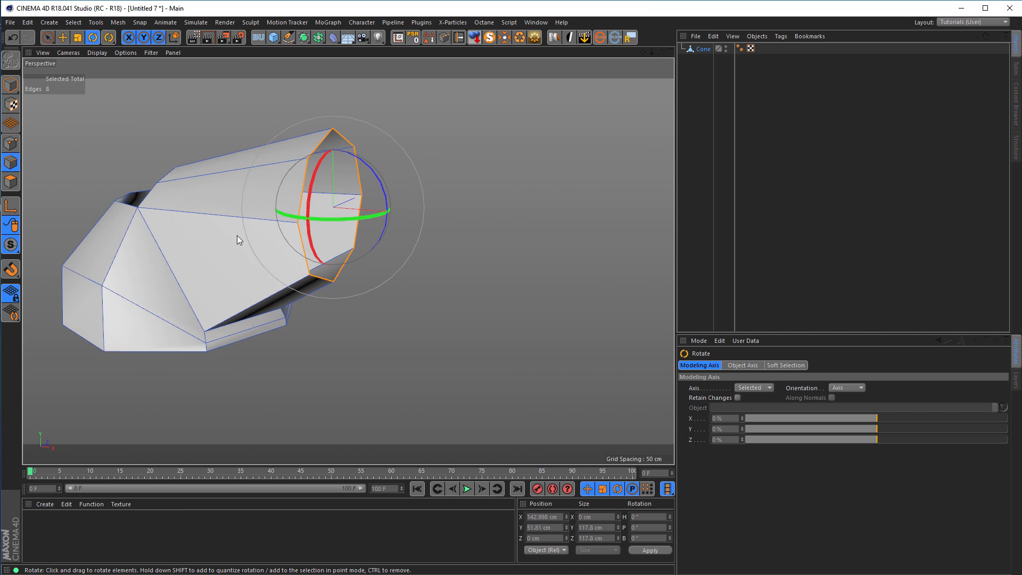
key("e")
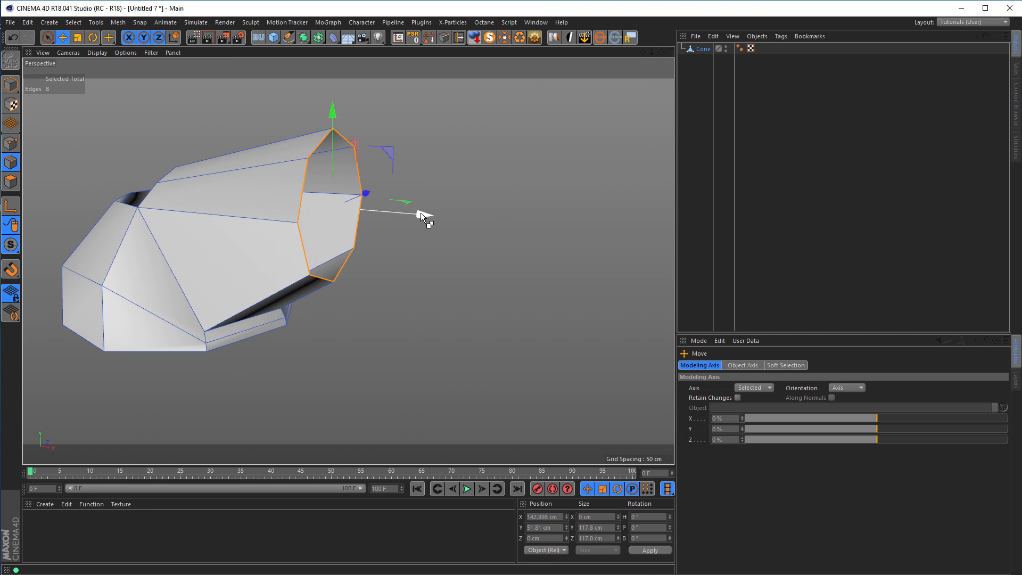
left_click_drag(420, 213, 575, 238)
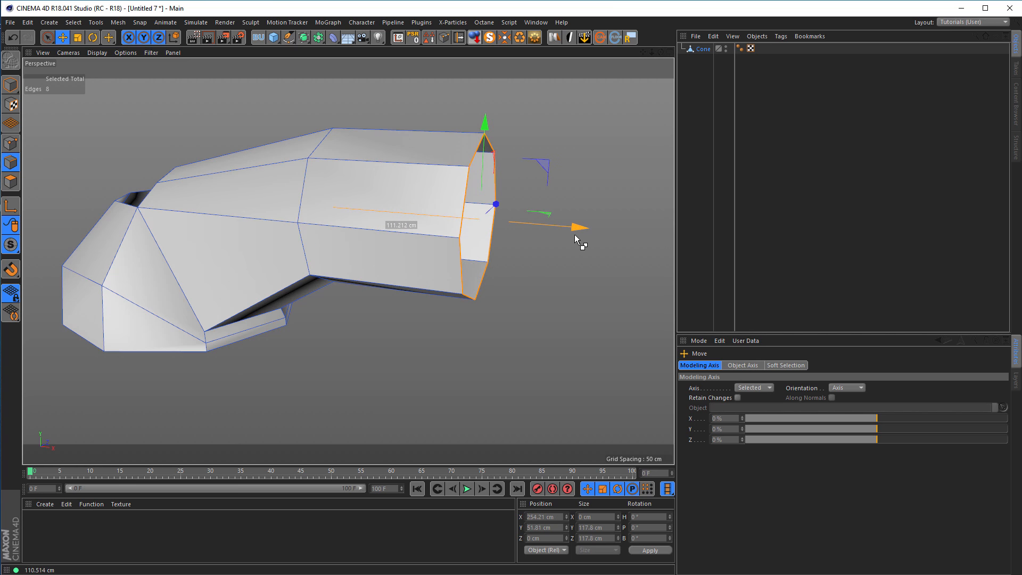
left_click_drag(486, 122, 487, 104)
Fill both halves of the gap between the handle's upper edge and the cone's rim using the Polygon Pen.
left_click_drag(379, 215, 307, 232, "alt")
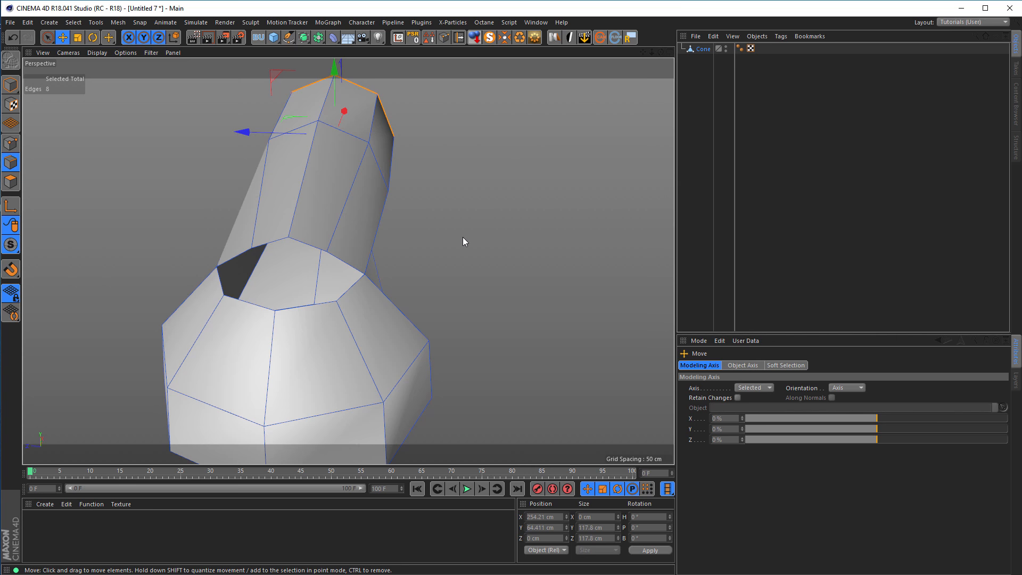
key("m")
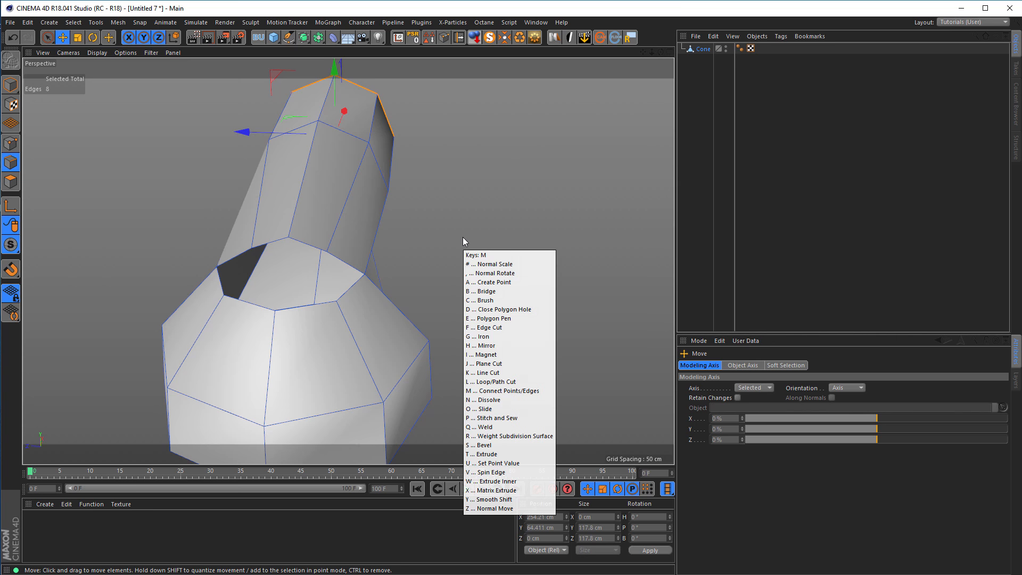
key("e")
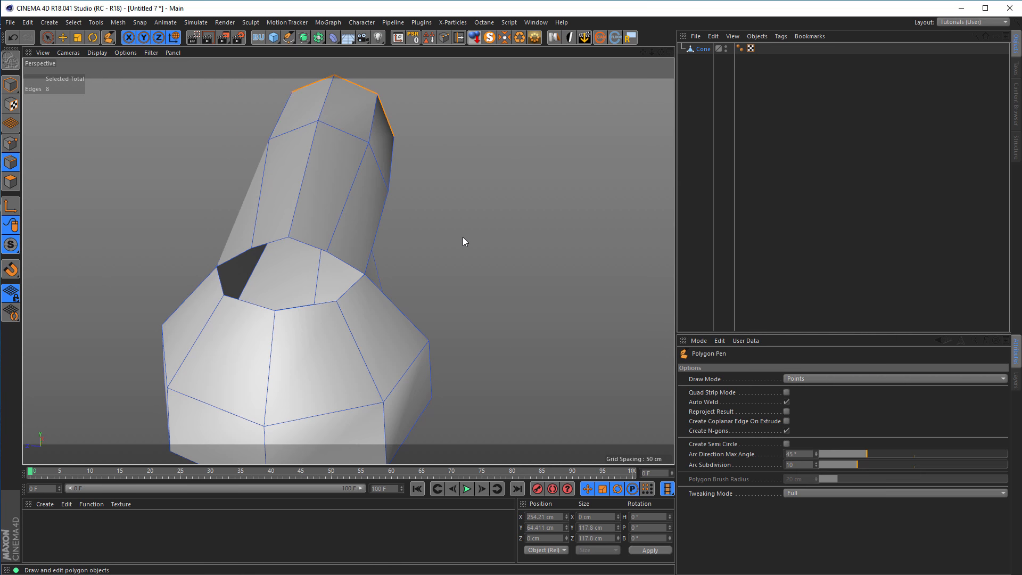
left_click(288, 237)
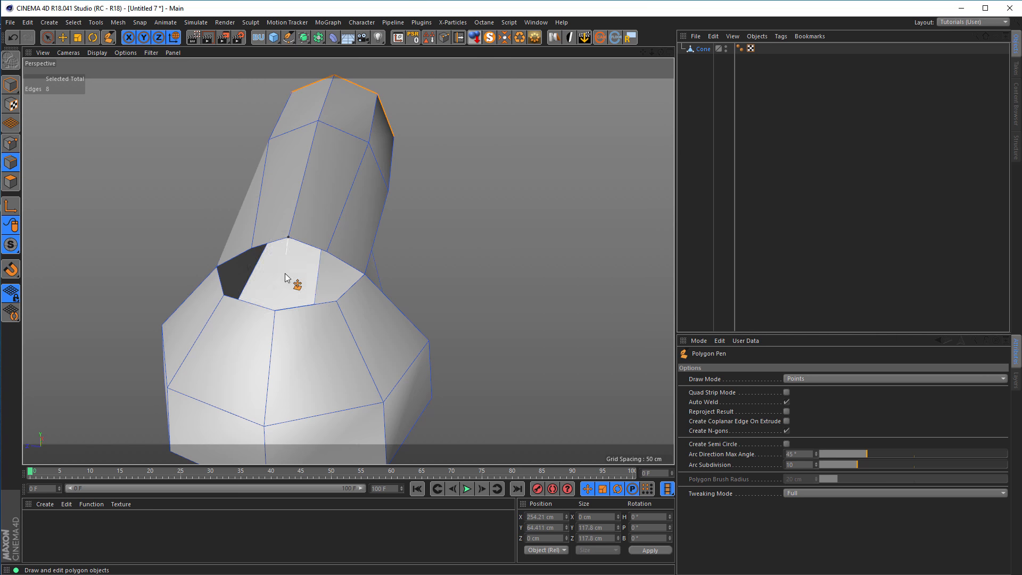
left_click(275, 309)
left_click_drag(303, 299, 273, 290, "alt")
left_click(265, 245)
left_click(226, 262)
left_click(190, 291)
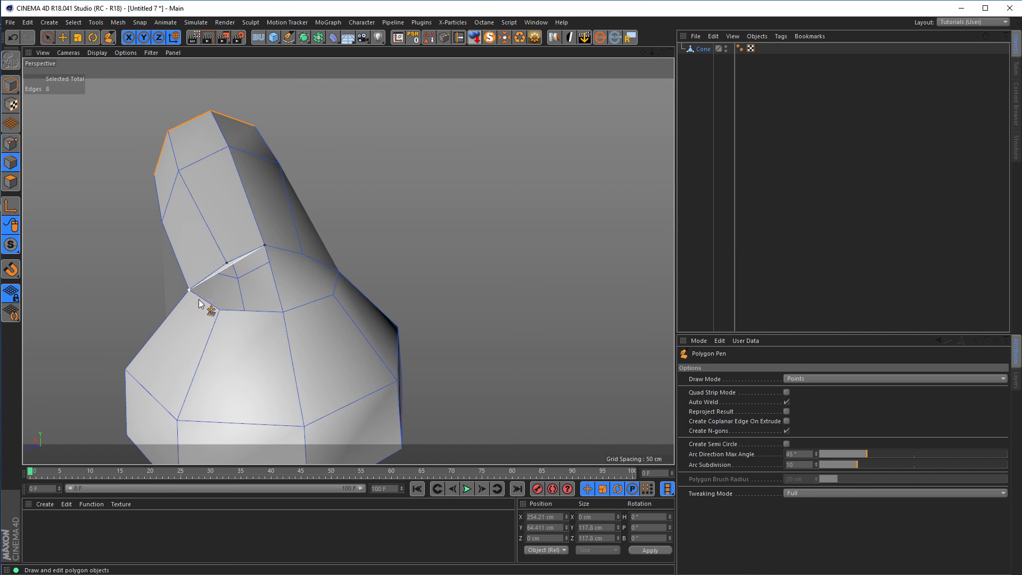
left_click(220, 311)
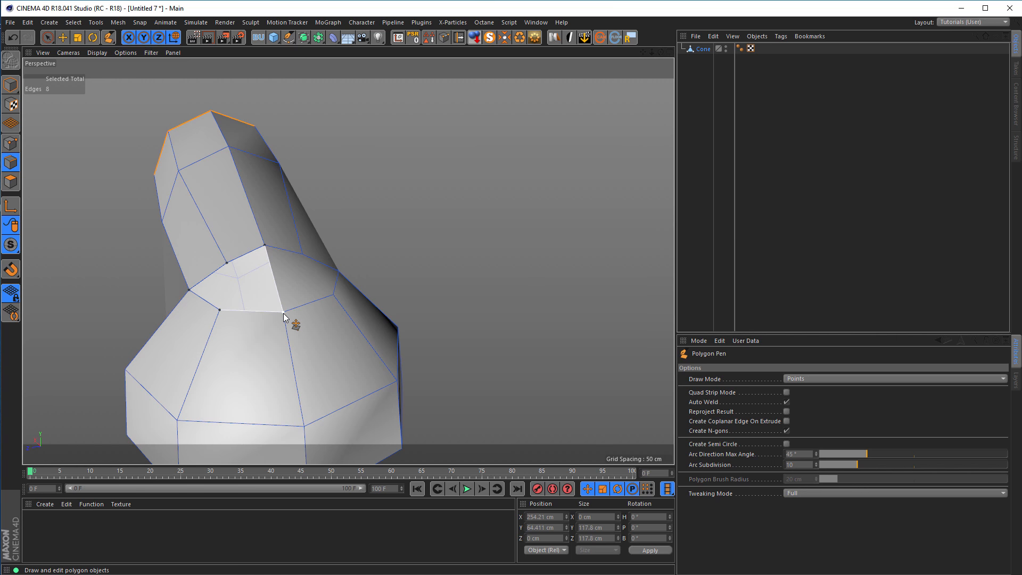
left_click(283, 313)
Select the central edge between the two filled polygons and split it at its midpoint.
left_click_drag(468, 292, 334, 272, "alt")
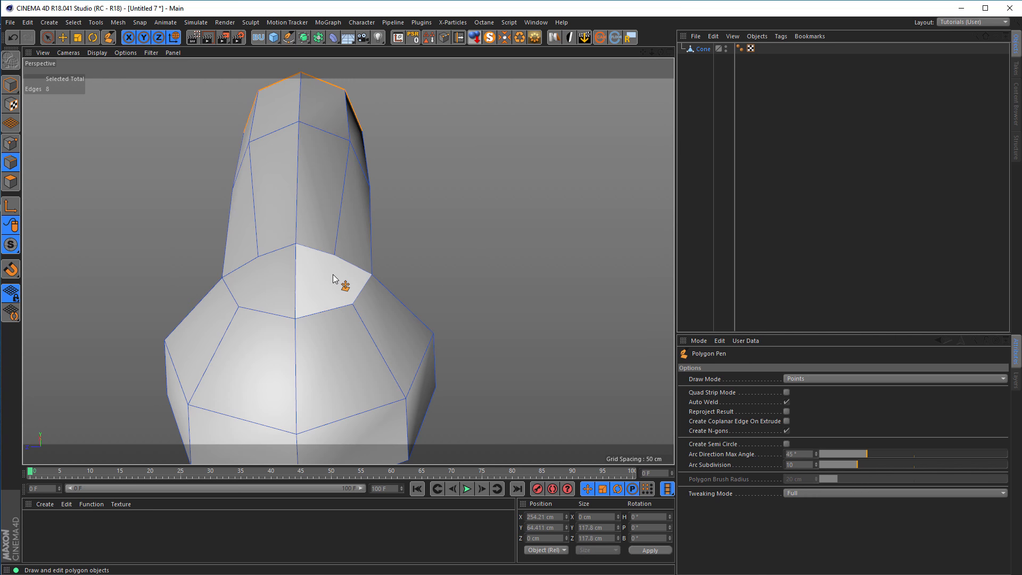
left_click(10, 162)
left_click(47, 37)
left_click(290, 281)
left_click(296, 281)
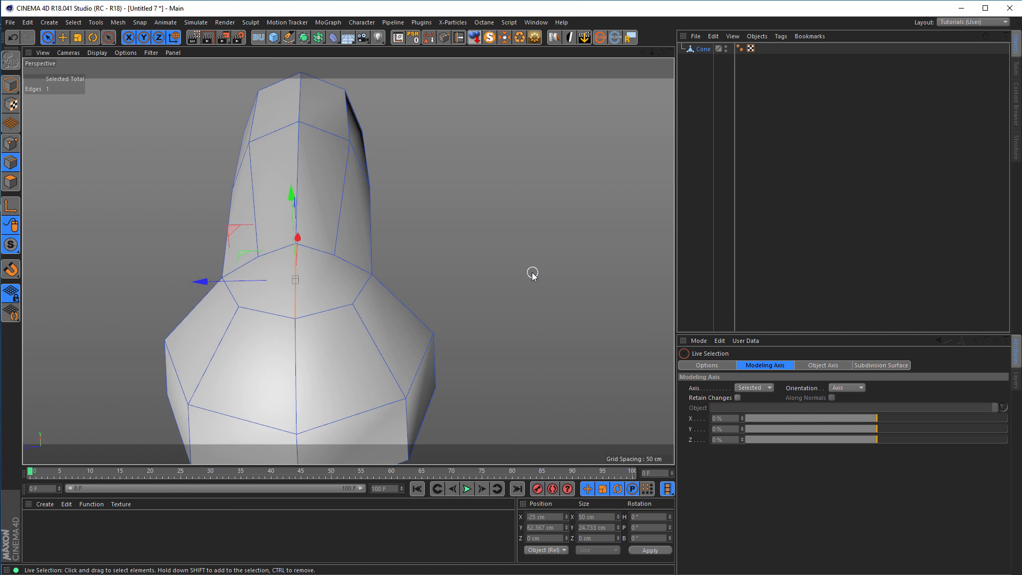
key("u")
key("d")
left_click(398, 283)
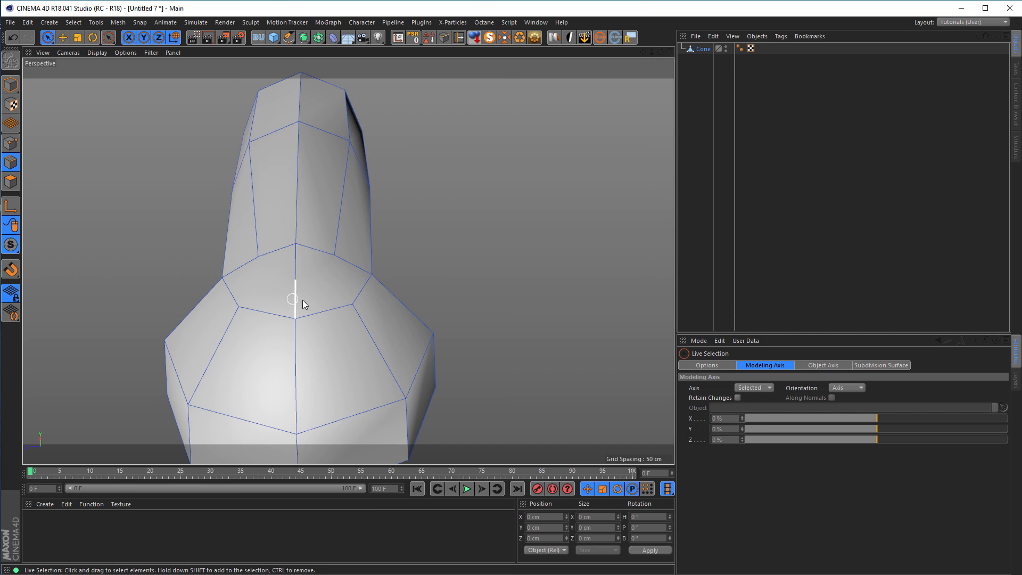
Connect the center edge's midpoint to the two adjacent corner points on the handle's base with new edges.
left_click(10, 143)
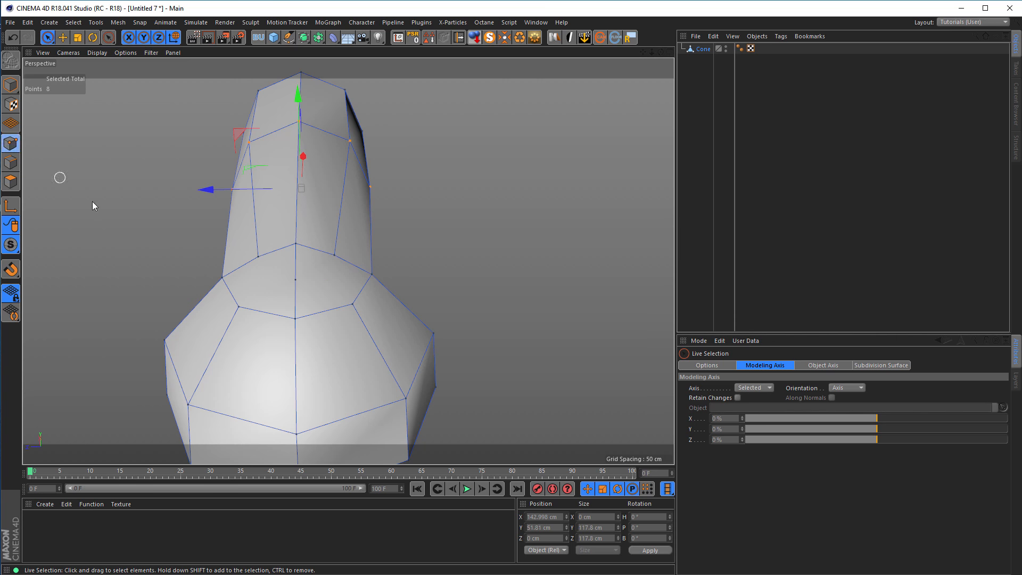
left_click(331, 259, "shift")
key("m")
key("m")
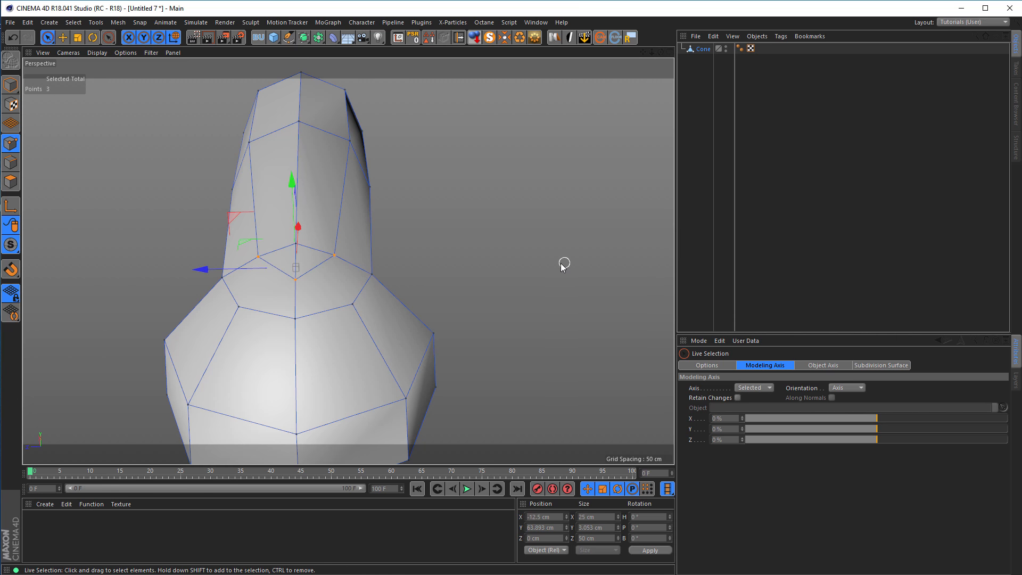
Select the two new V-shaped edges at the handle's base and split each at its midpoint.
left_click_drag(380, 299, 327, 302, "alt")
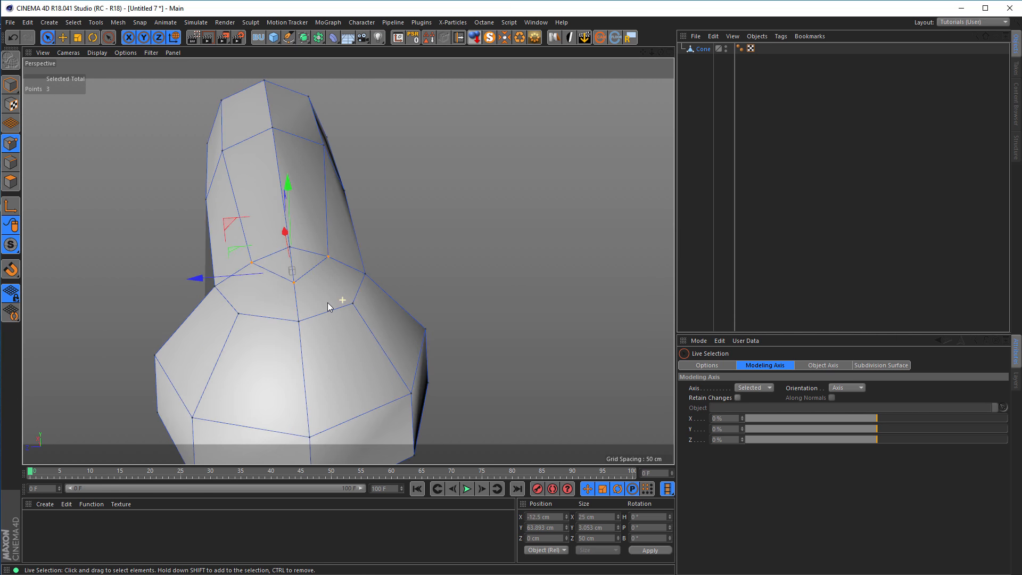
left_click(10, 162)
left_click(269, 281)
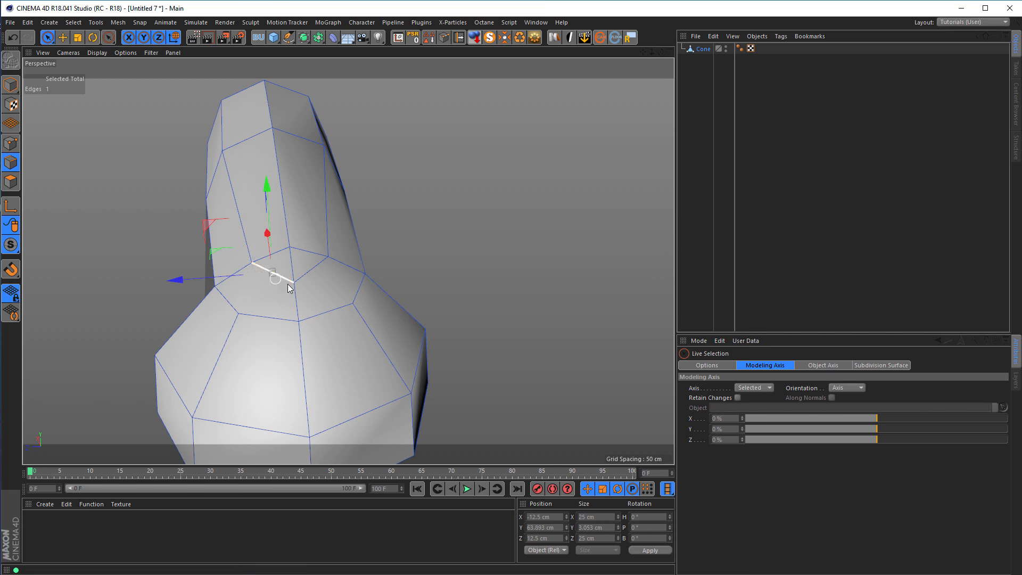
left_click(318, 272, "shift")
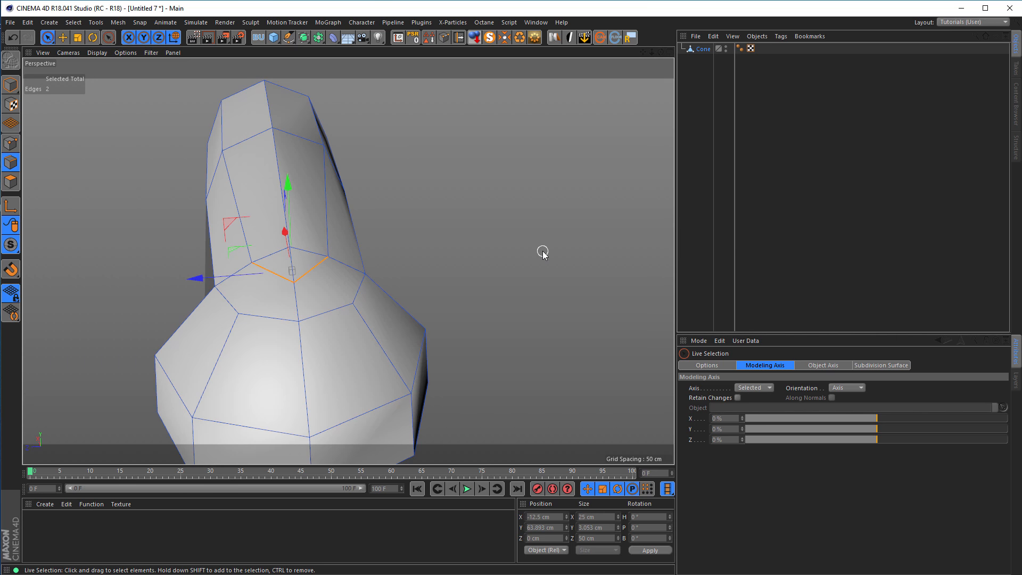
Connect each new edge midpoint to its nearest corner point on the cone's rim, and clear the selection.
left_click(10, 143)
left_click(273, 274)
left_click(272, 273)
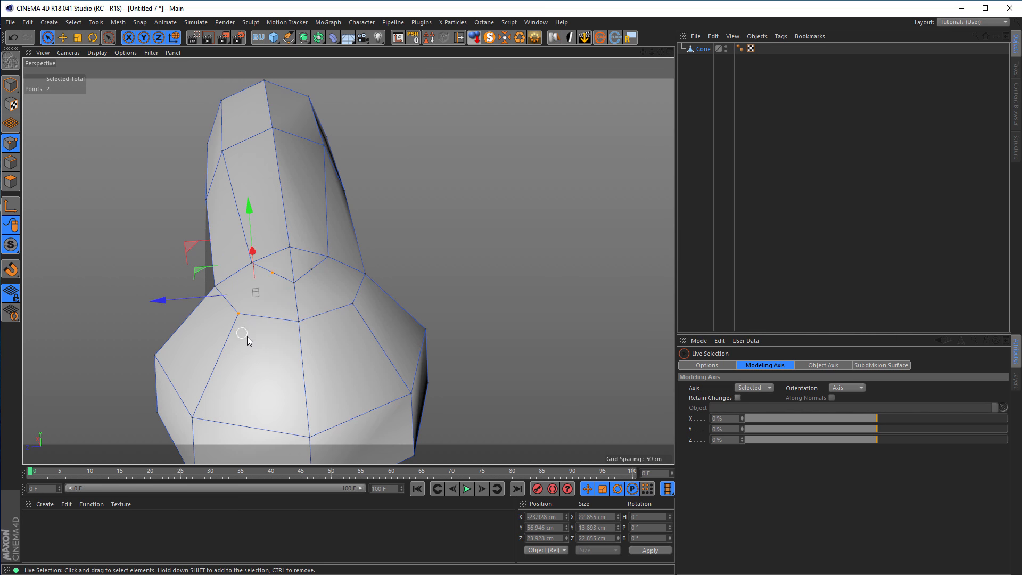
key("m")
key("m")
left_click(313, 267)
left_click(352, 303, "shift")
key("m")
key("m")
mouse_move(316, 305)
left_mouse_down("alt")
mouse_move(399, 312)
mouse_move(310, 291)
left_mouse_up("alt")
right_click_drag(313, 277, 352, 268, "alt")
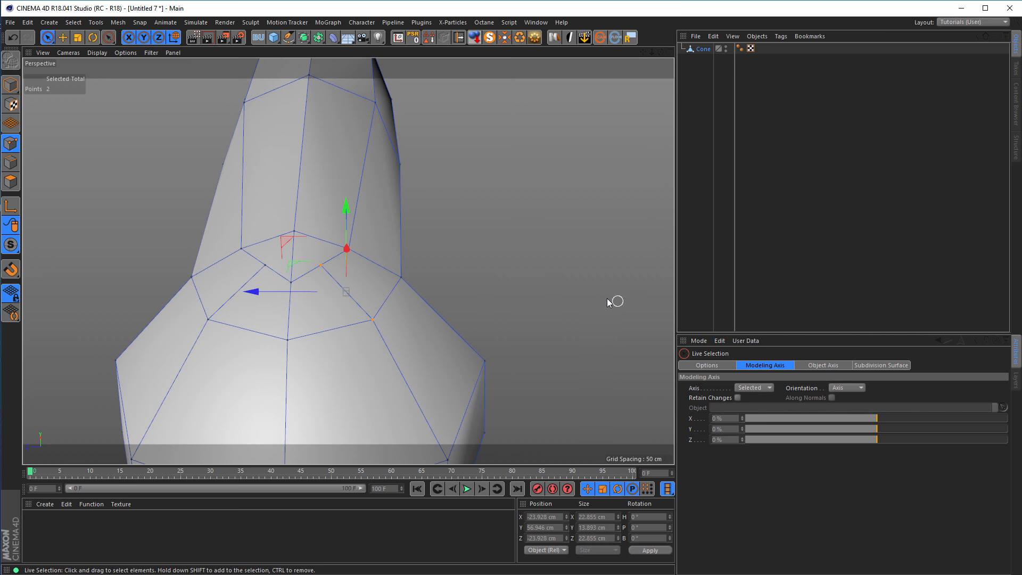
left_click(594, 296)
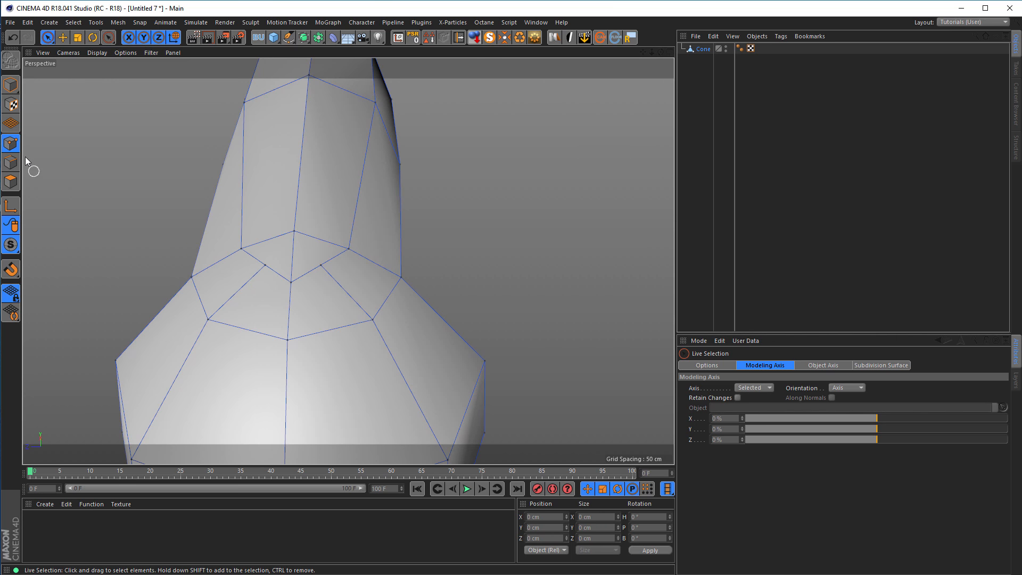
Slide the two new midpoints slightly outward toward the rim with the Slide tool to round the V-shaped joint.
right_click(79, 165)
left_click(98, 318)
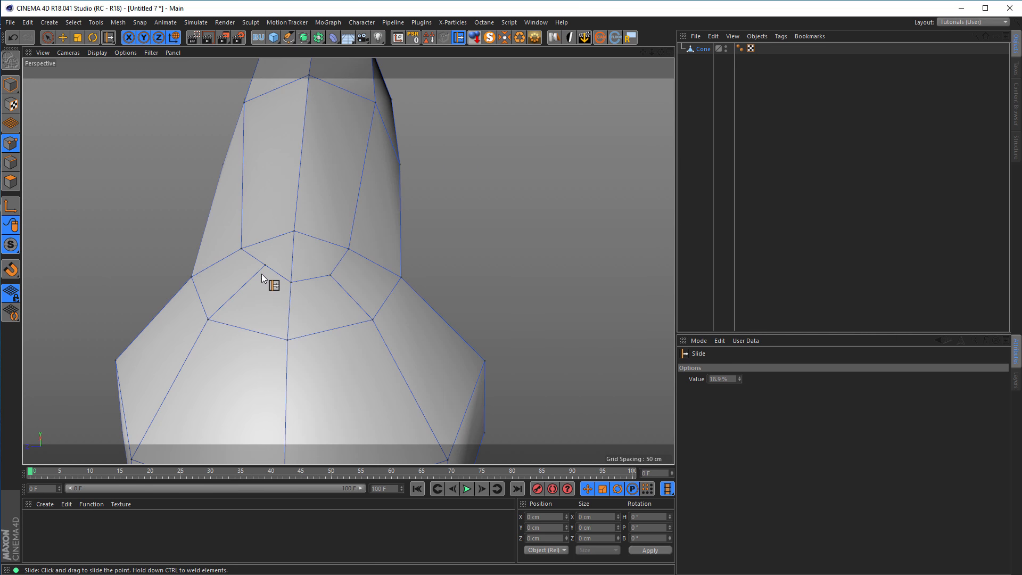
left_click_drag(253, 276, 253, 275)
right_click_drag(328, 273, 197, 314, "alt")
Select the whole Cone object in Model mode and show it in the Front view.
left_click_drag(421, 306, 356, 283, "alt")
middle_click_drag(356, 283, 352, 261, "alt")
left_click_drag(351, 261, 388, 257, "alt")
middle_click_drag(387, 256, 339, 257, "alt")
left_click_drag(410, 264, 287, 253, "alt")
left_click(11, 87)
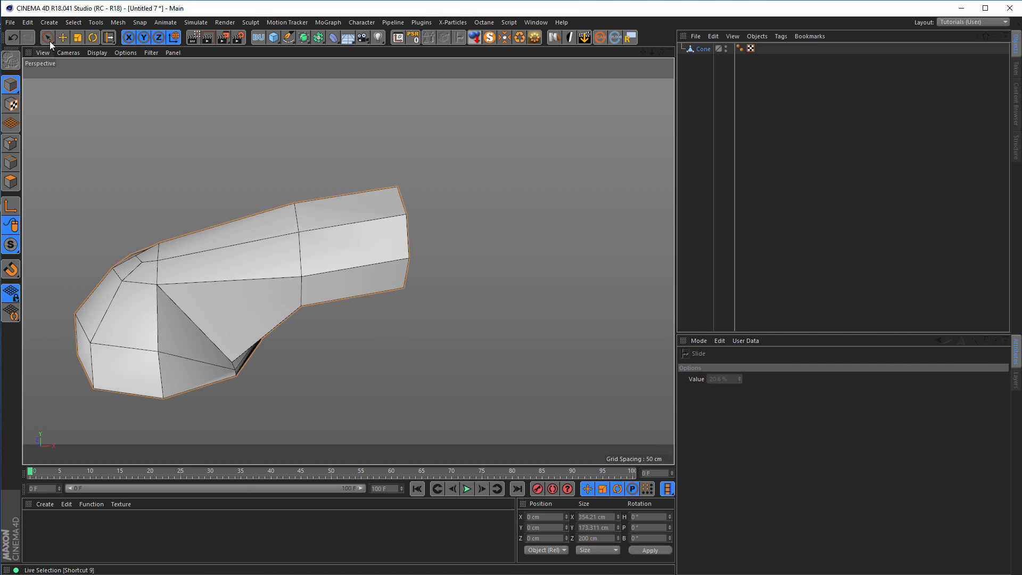
left_click(48, 37)
left_click(699, 51)
left_click_drag(233, 298, 249, 297, "alt")
middle_click(245, 294)
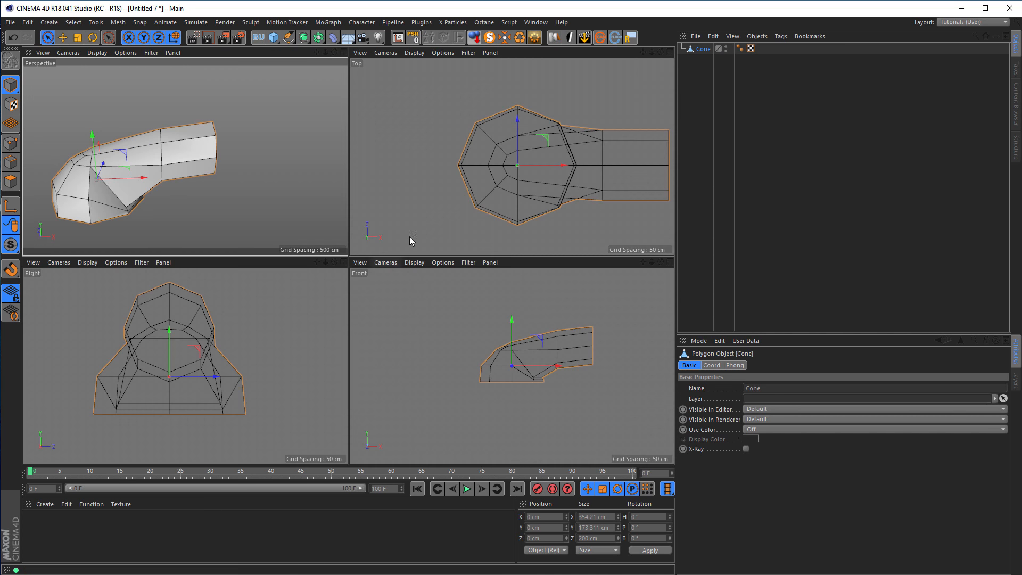
middle_click(431, 302)
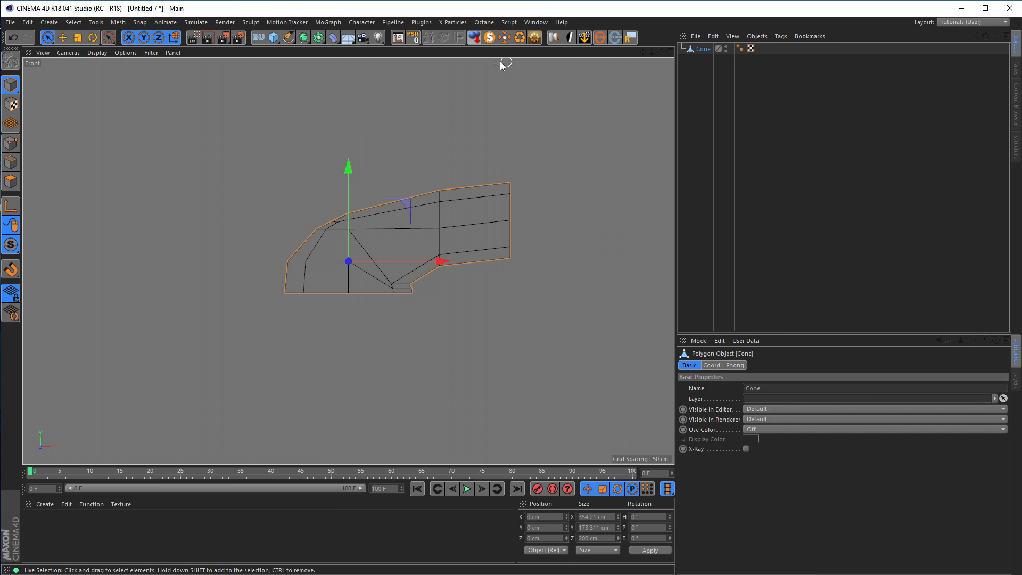
Move the Cone's axis to the handle's open end with Axis Center, using X 100% and Auto Update.
left_click(398, 38)
left_click_drag(397, 37, 461, 77)
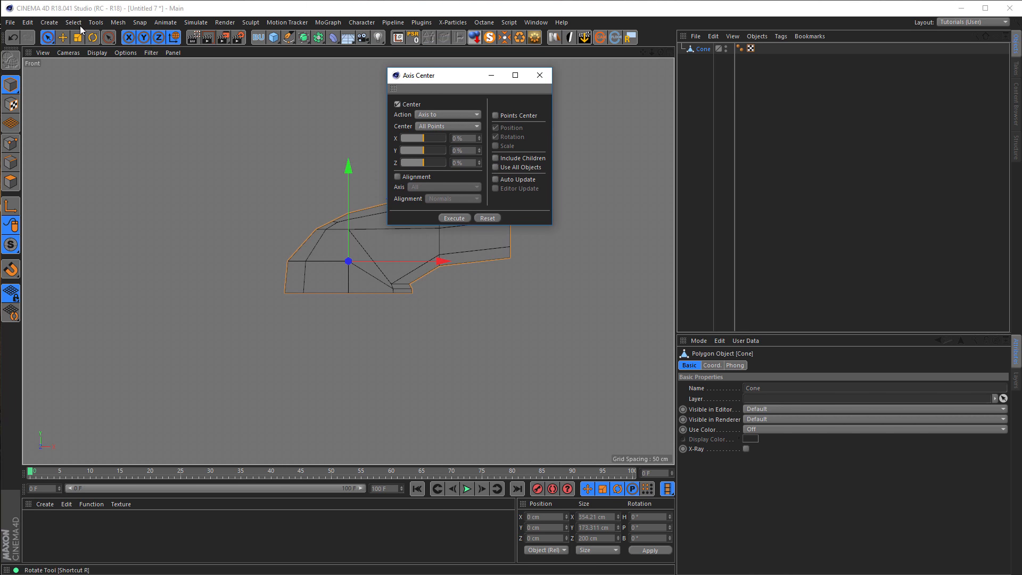
left_click(117, 22)
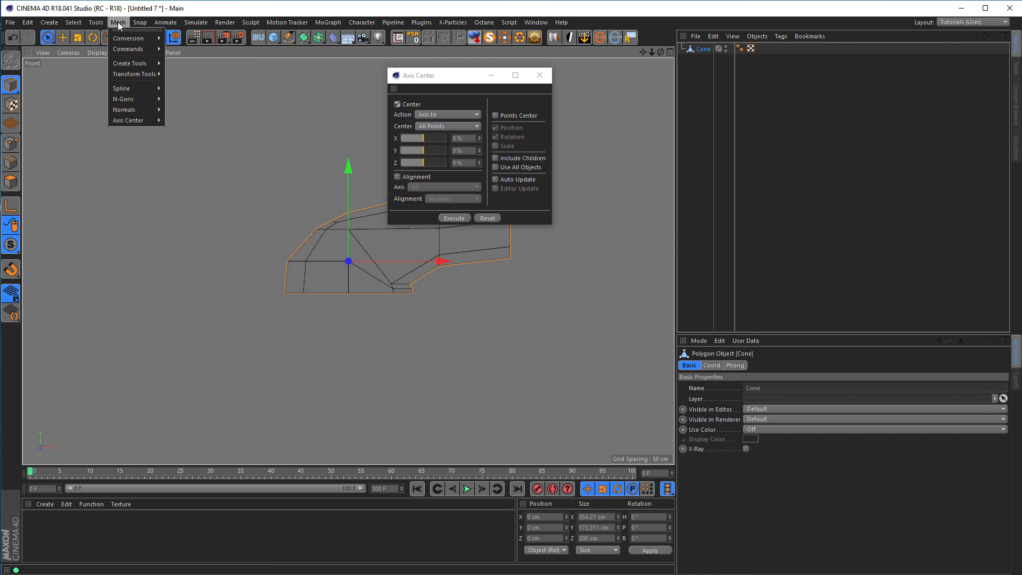
mouse_move(140, 122)
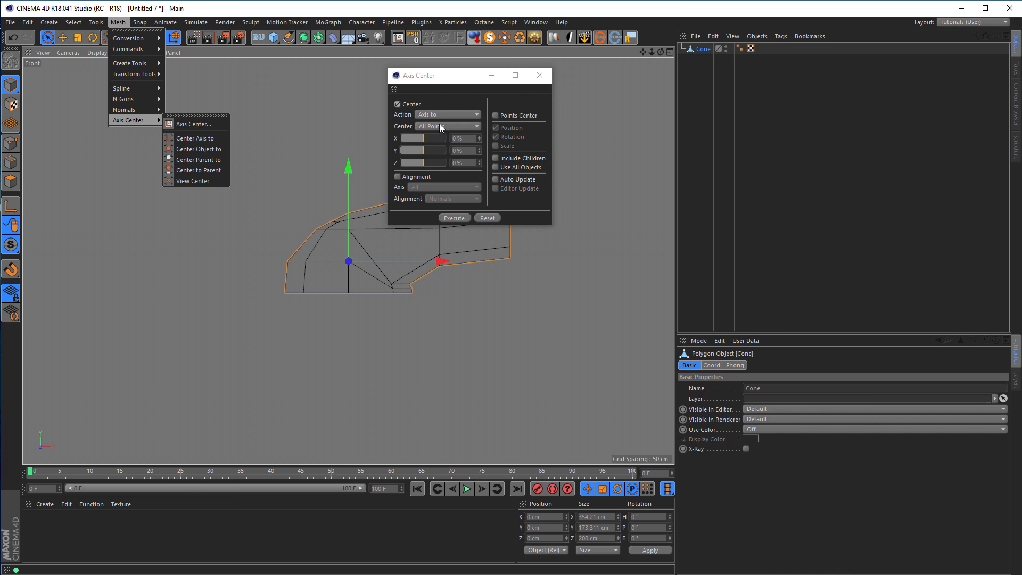
left_click(459, 80)
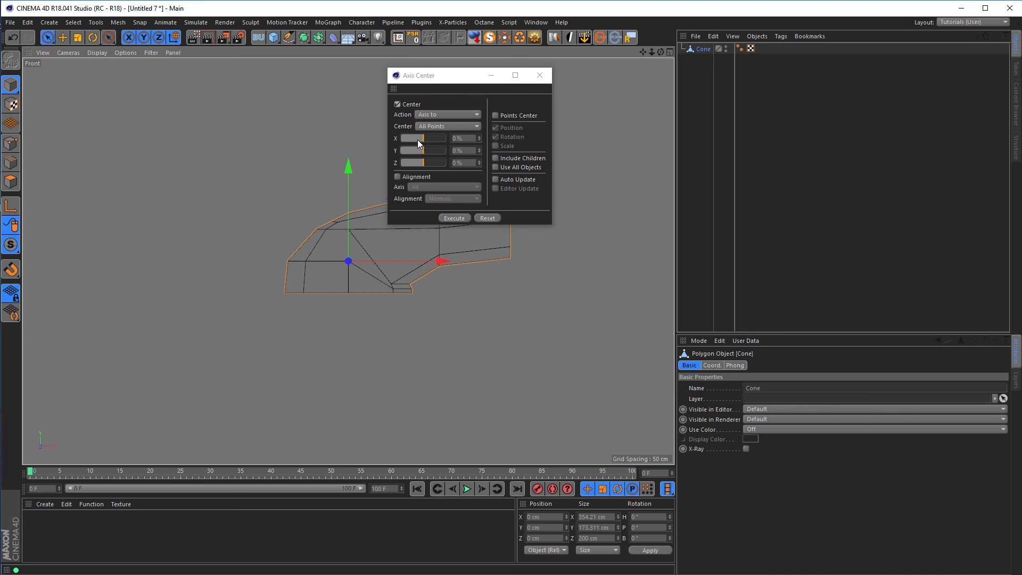
left_click_drag(418, 140, 485, 141)
left_click(495, 179)
left_click_drag(477, 75, 712, 131)
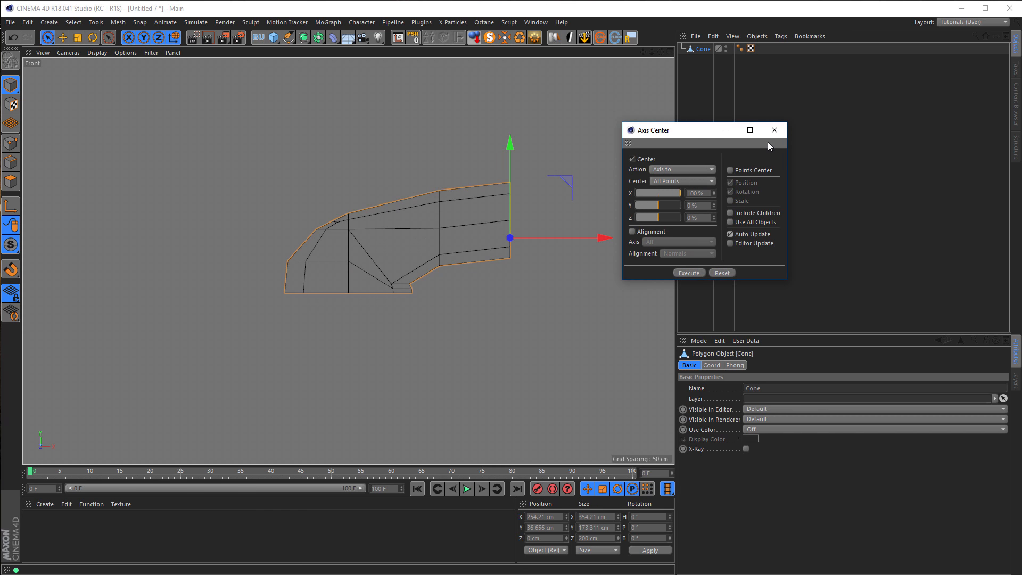
left_click(775, 130)
Reset the Cone's position to the world origin with Reset PSR in the Perspective view.
middle_click(470, 255)
middle_click(257, 192)
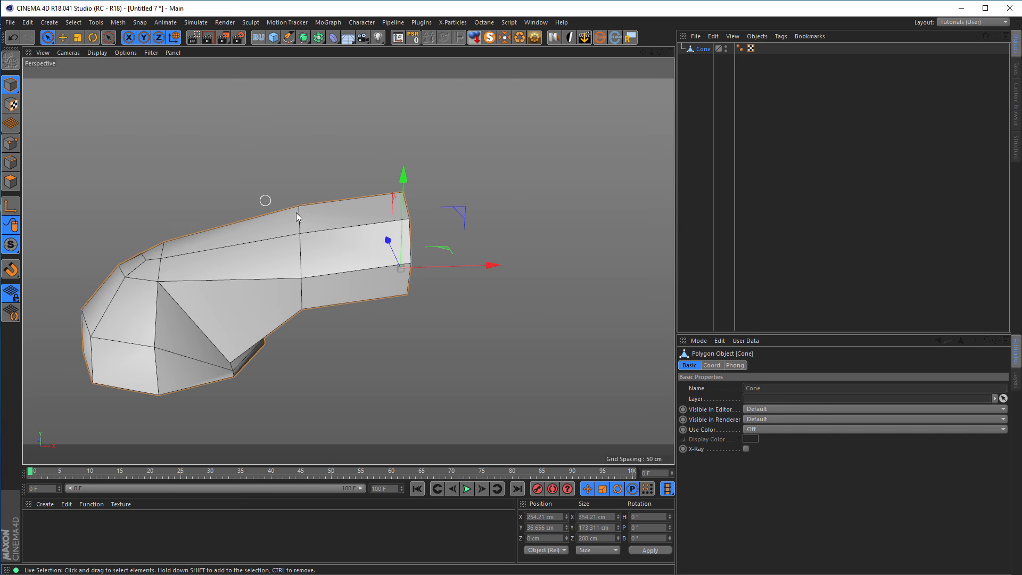
left_click_drag(296, 212, 284, 214, "alt")
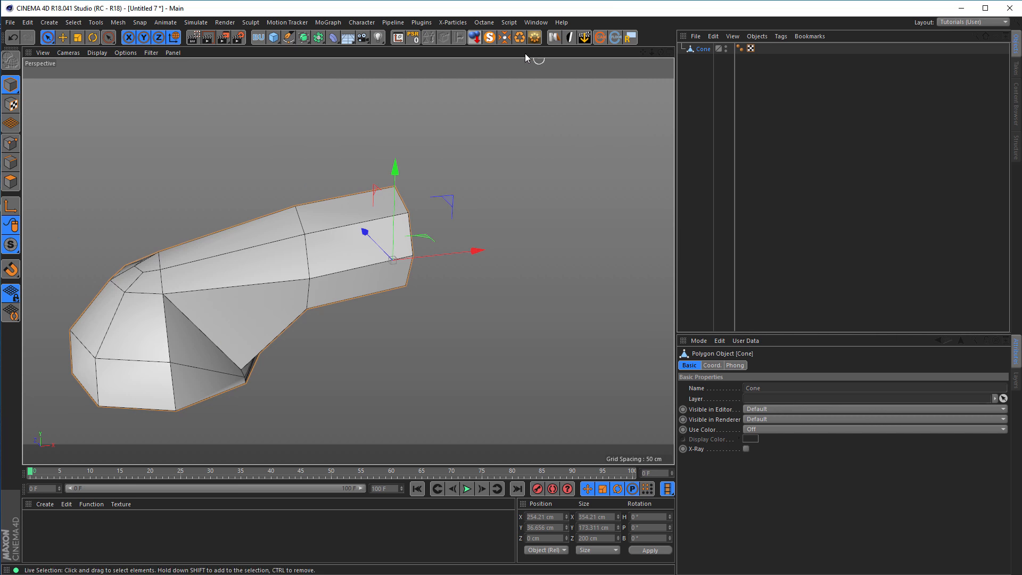
left_click(412, 38)
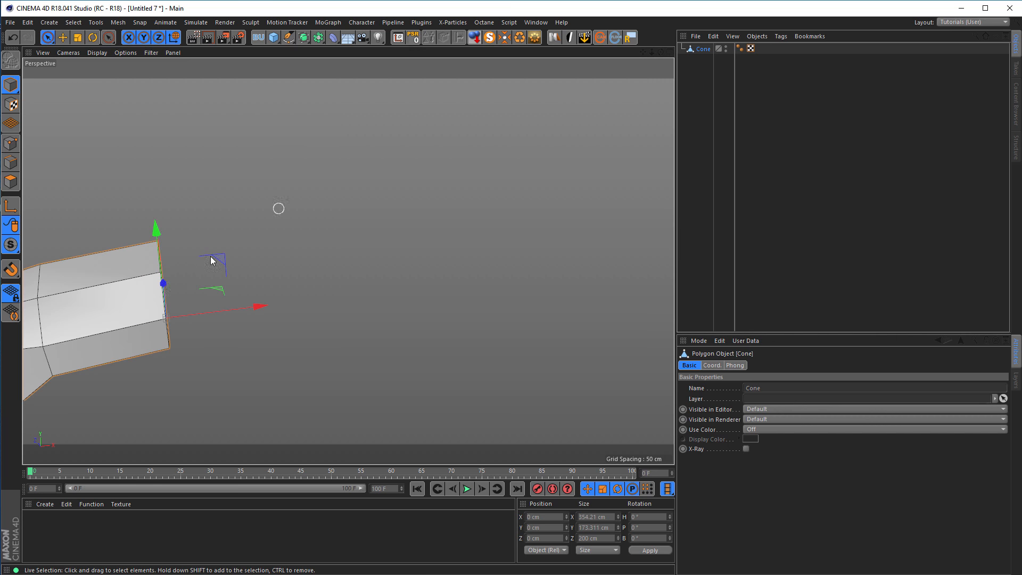
left_click_drag(363, 188, 373, 179, "alt")
right_click_drag(354, 191, 283, 221, "alt")
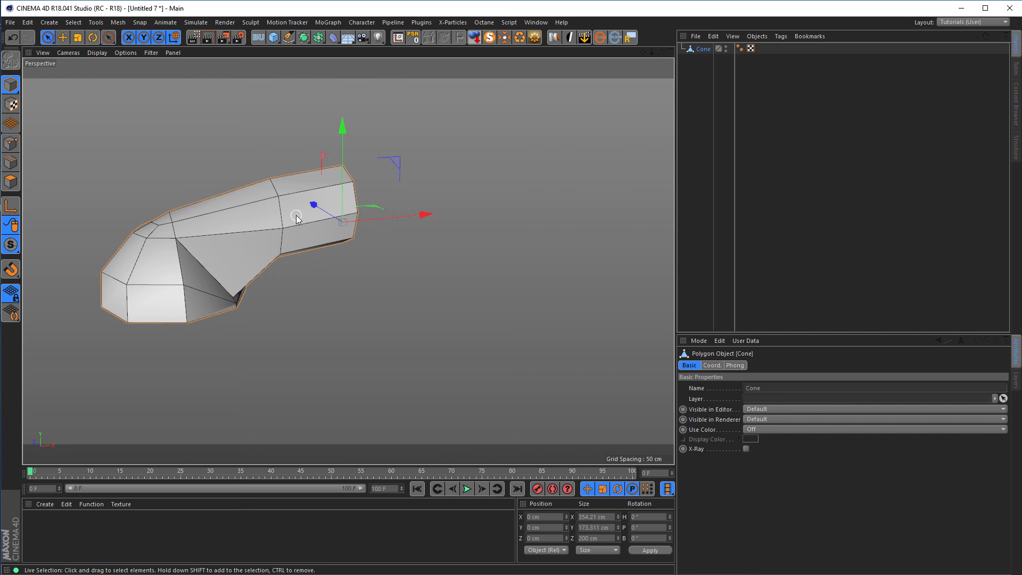
middle_click_drag(295, 216, 298, 223, "alt")
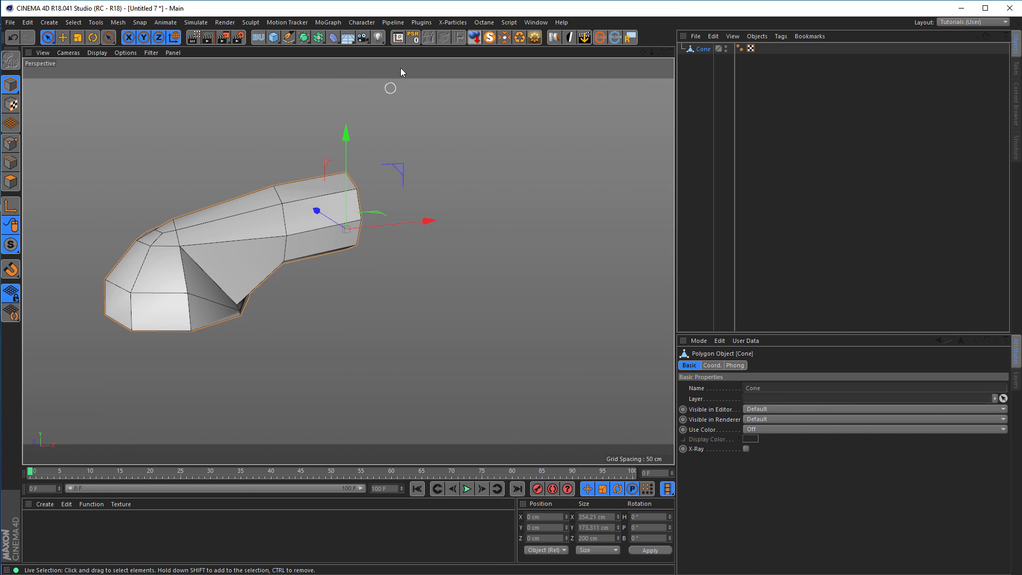
left_click(362, 23)
mouse_move(373, 50)
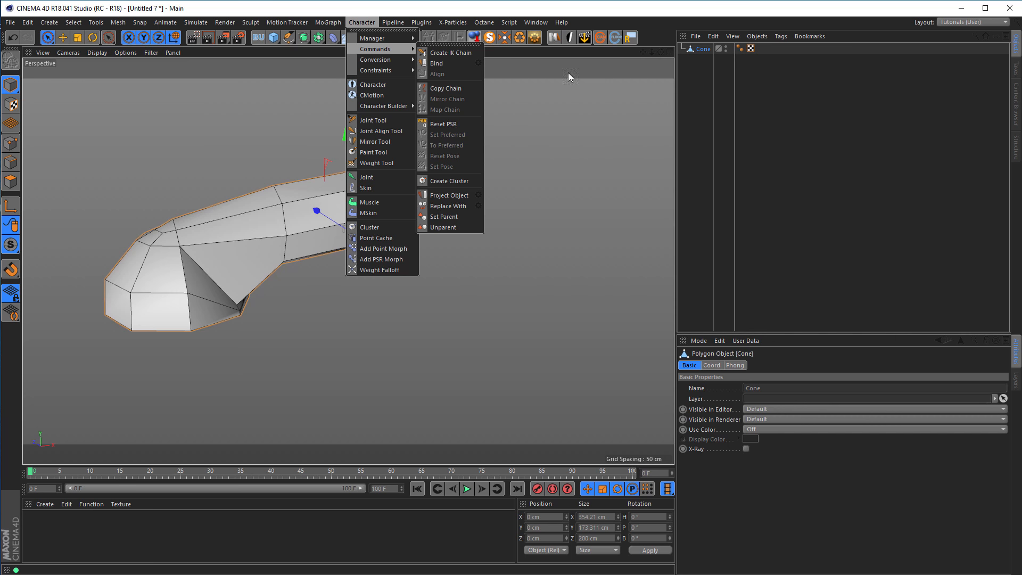
left_click(634, 17)
Add a Symmetry object as the Cone's parent to mirror the half handset across the ZY plane.
left_click_drag(329, 245, 353, 246, "alt")
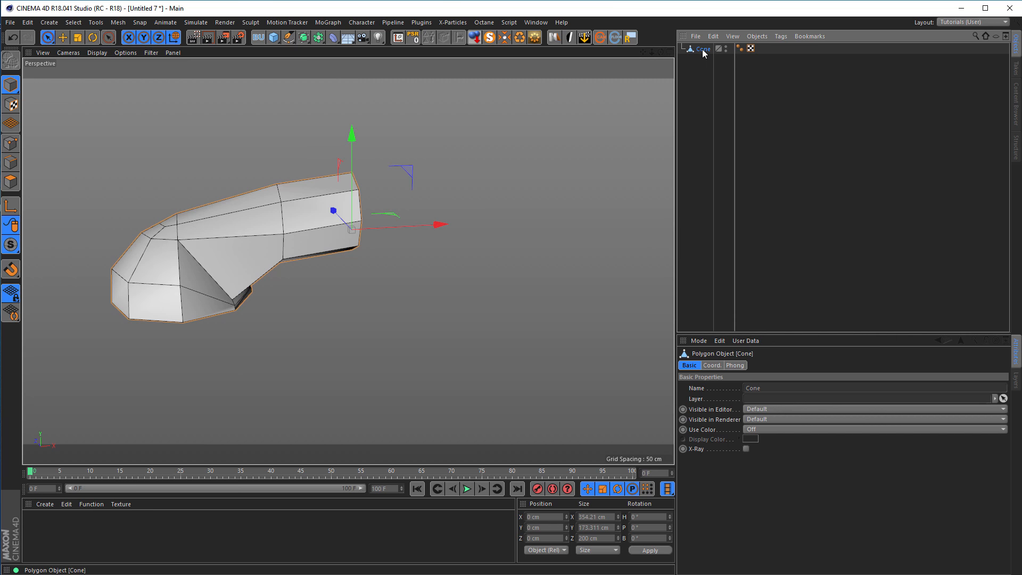
left_click(318, 40)
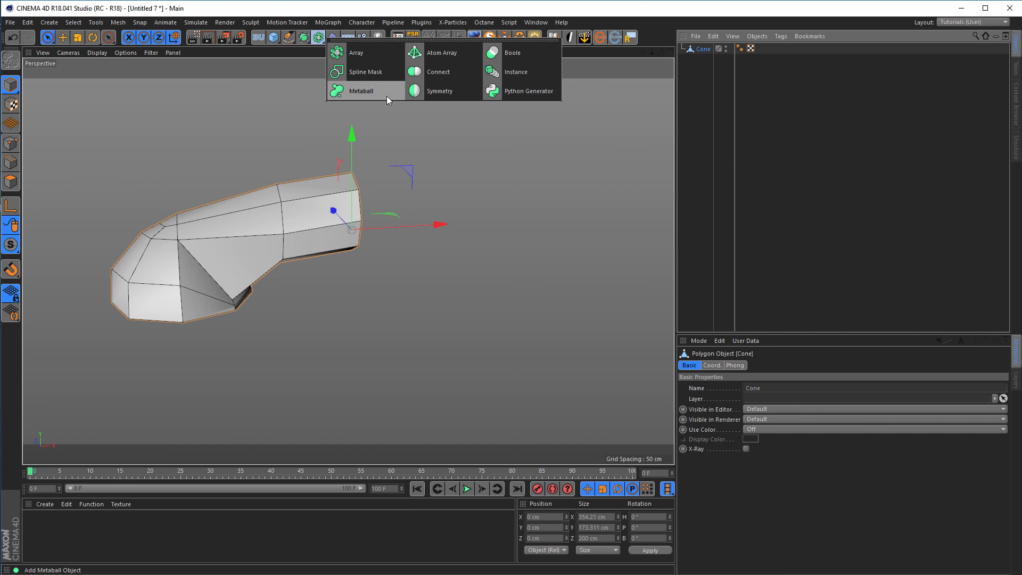
left_click(436, 92, "alt")
mouse_move(415, 225)
left_mouse_down("alt")
mouse_move(449, 290)
mouse_move(391, 217)
mouse_move(392, 188)
mouse_move(436, 160)
mouse_move(327, 217)
mouse_move(357, 279)
mouse_move(422, 230)
left_mouse_up("alt")
scroll(377, 181, "up", 5)
scroll(327, 218, "down", 3)
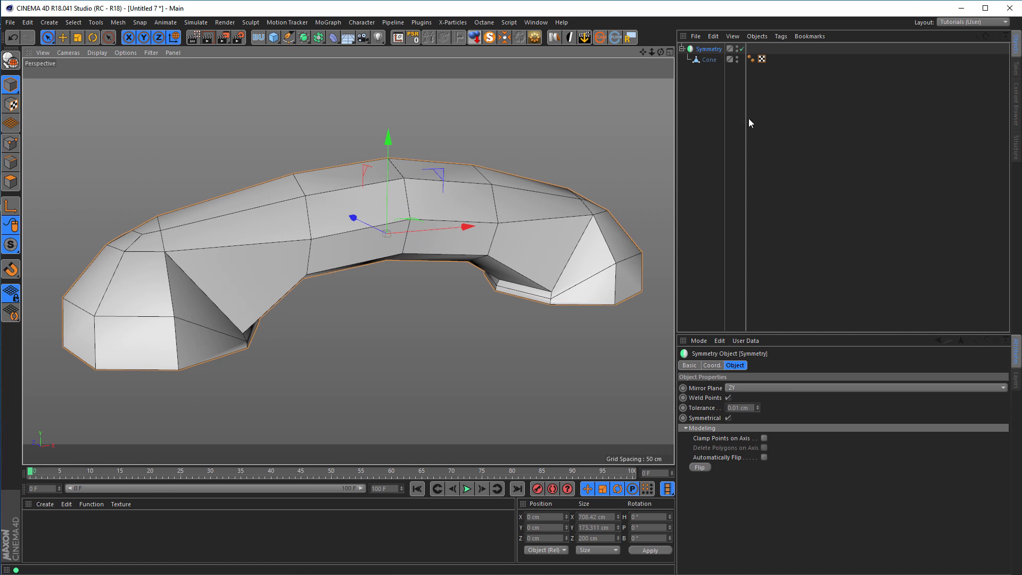
Add a Subdivision Surface as the Cone's parent inside the Symmetry object, and inspect the center seam.
left_click(707, 60)
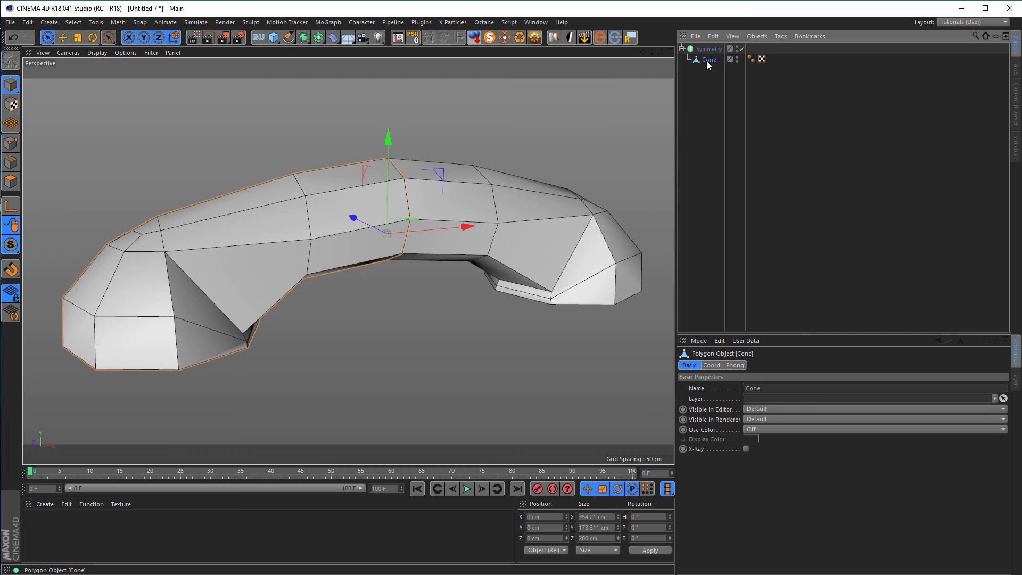
left_click(304, 37, "alt")
scroll(442, 238, "up", 3)
left_click_drag(441, 238, 415, 203, "alt")
right_click_drag(415, 202, 493, 178, "alt")
left_click_drag(455, 183, 370, 198, "alt")
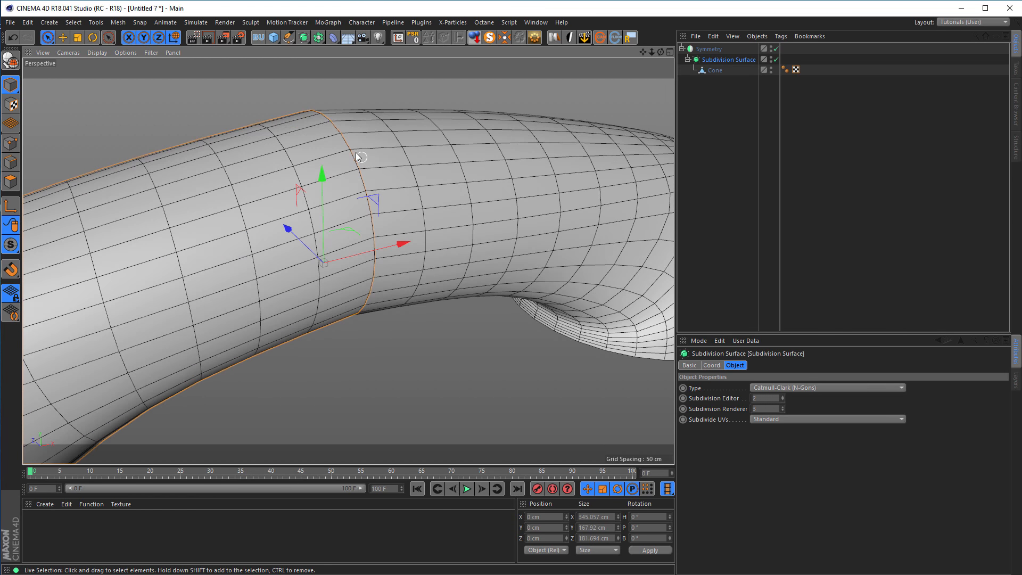
Try raising the Symmetry object's weld tolerance to 2.01 cm to smooth the center seam.
left_click(712, 49)
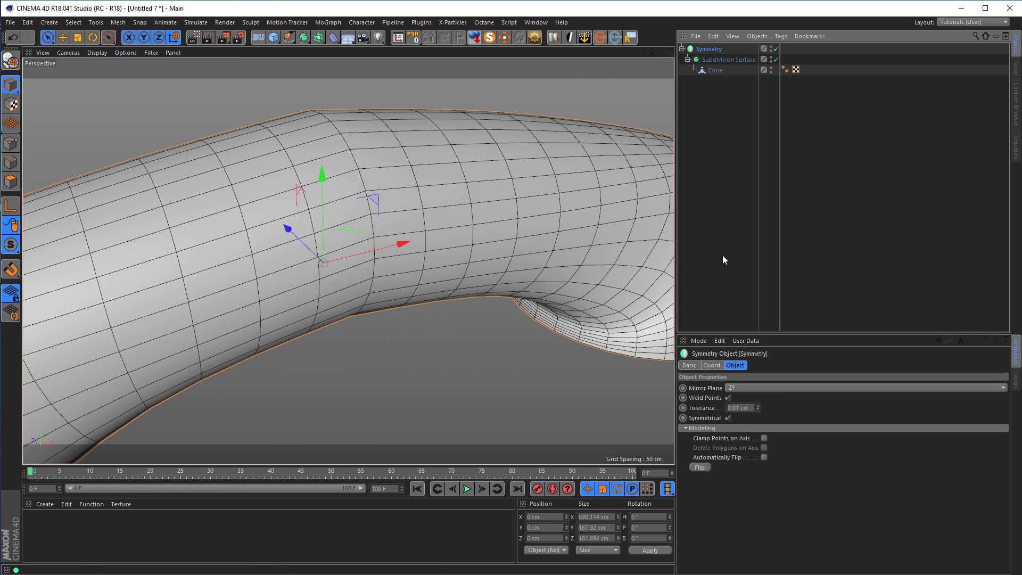
left_click_drag(531, 219, 618, 335, "alt")
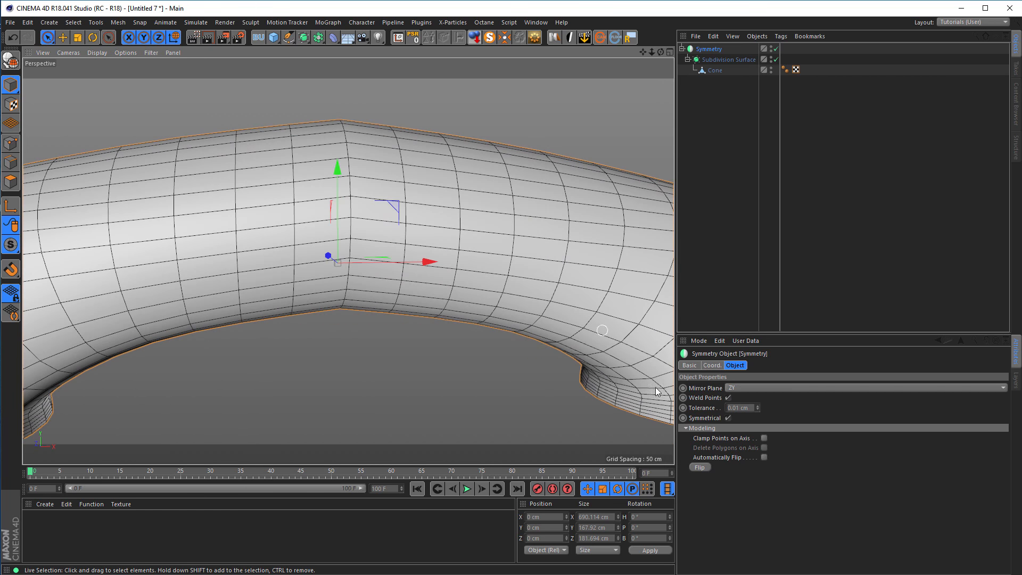
left_click(758, 405)
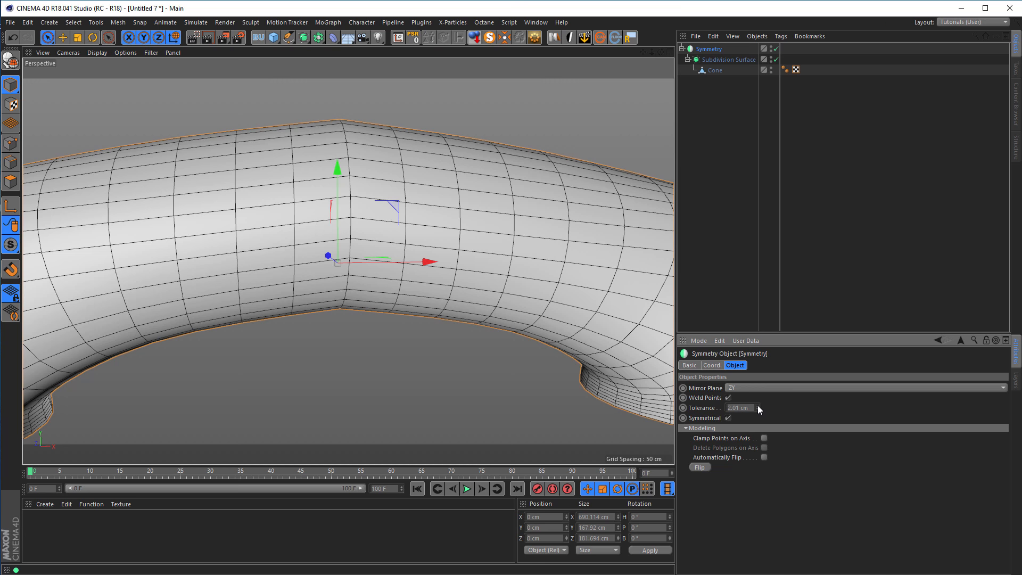
left_click(758, 409)
Disable the Subdivision Surface and Symmetry objects to expose the handle's open end on the low-poly half.
left_click_drag(516, 254, 566, 156, "alt")
left_click(776, 59)
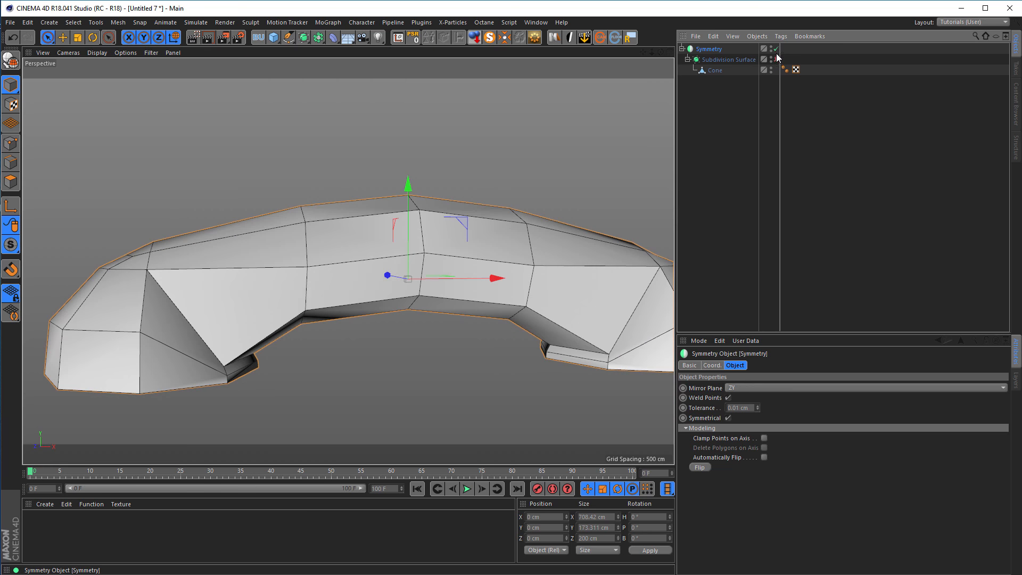
left_click(775, 48)
left_click_drag(364, 263, 447, 245, "alt")
Loop-select the Cone's boundary edges around the handle's open end in Edge mode.
left_click(10, 163)
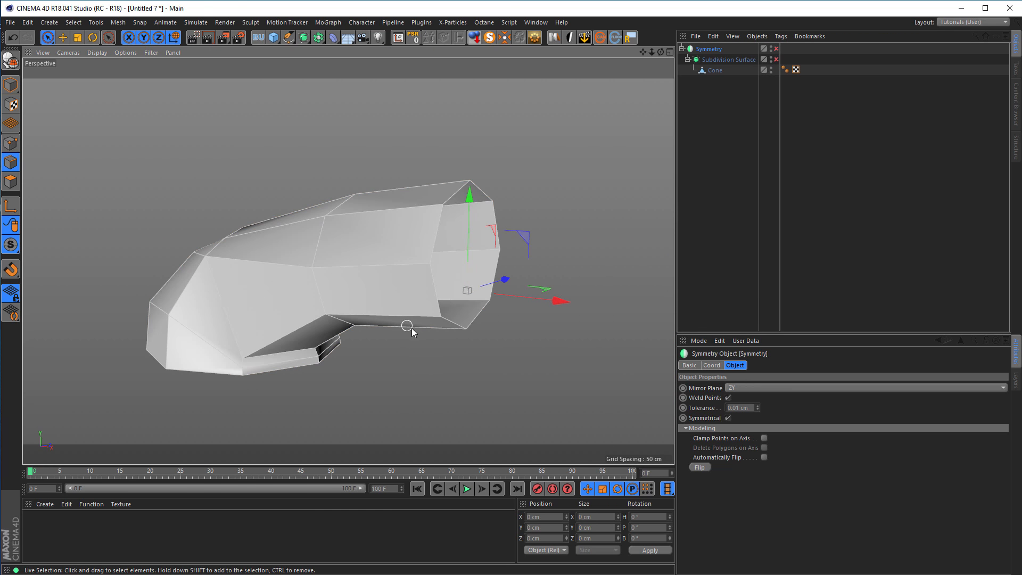
left_click(716, 71)
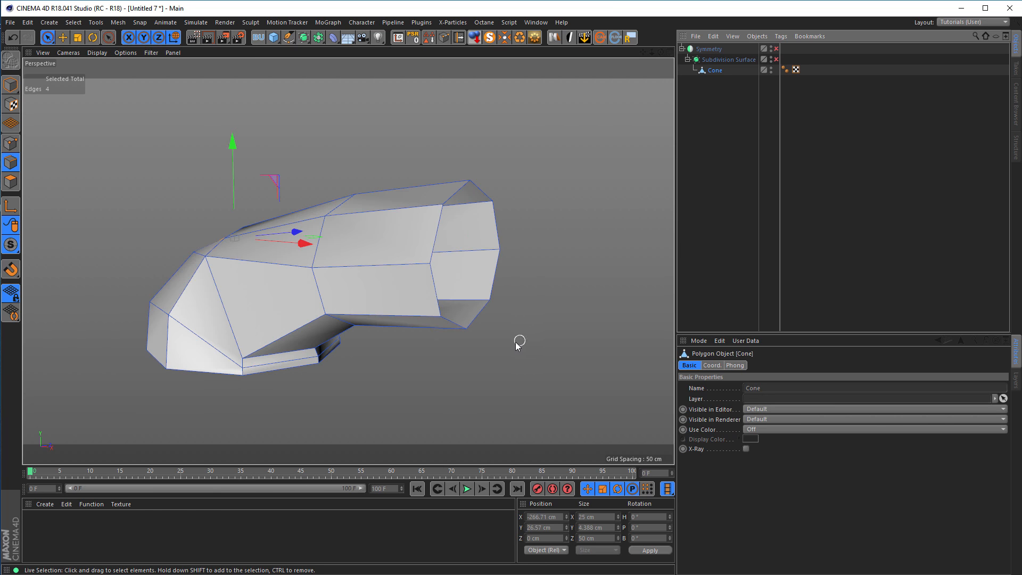
key("u")
key("l")
left_click(461, 333)
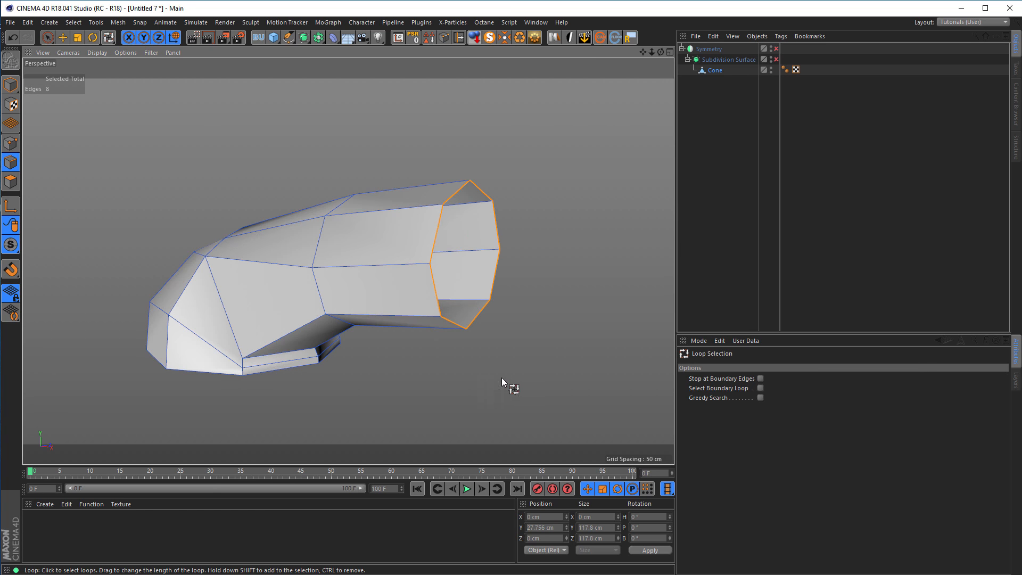
Inspect the low-poly half's open end at the symmetry plane in Model mode, in the Perspective and Front views.
left_click_drag(437, 322, 314, 286, "alt")
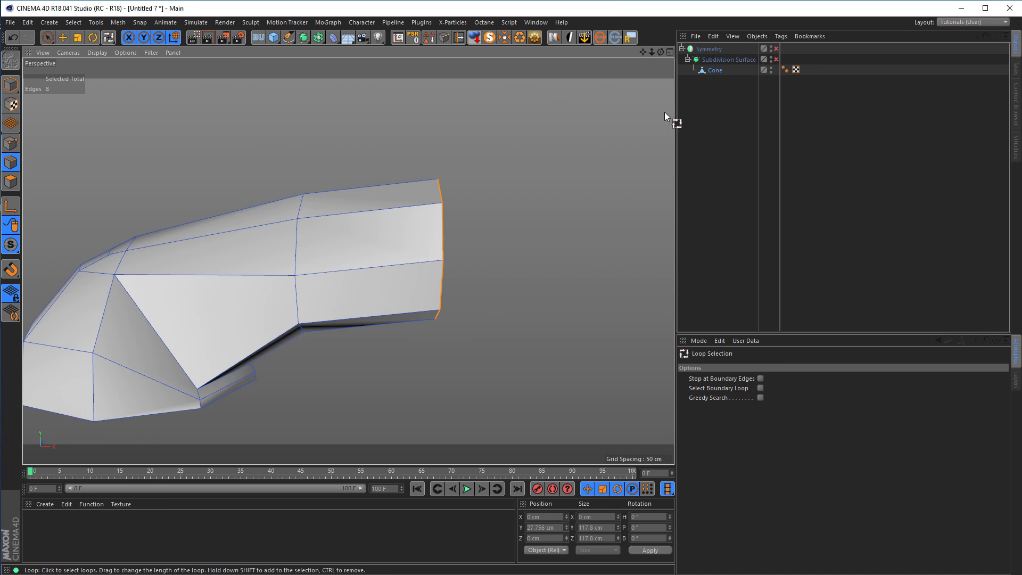
left_click(11, 84)
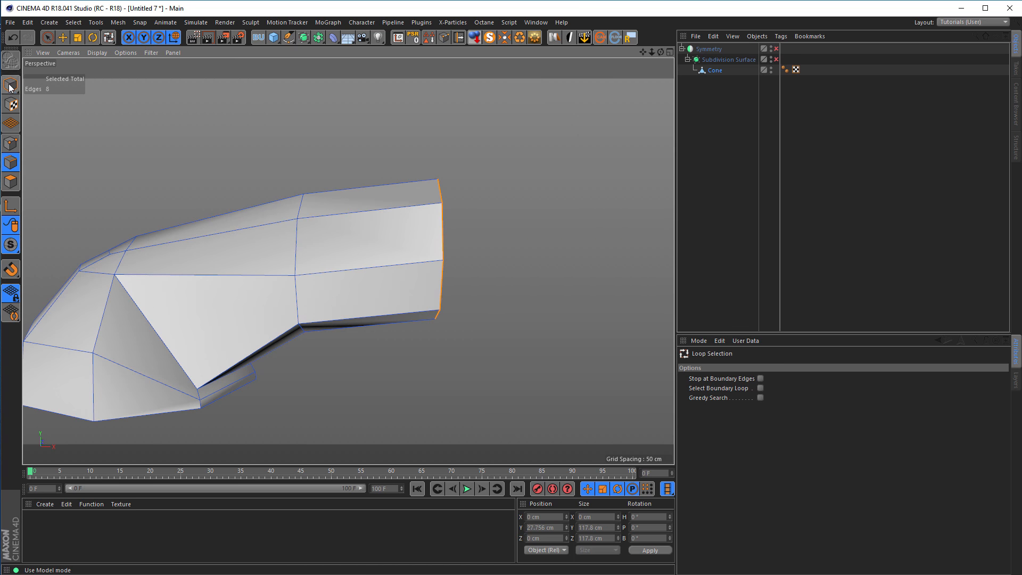
left_click(47, 37)
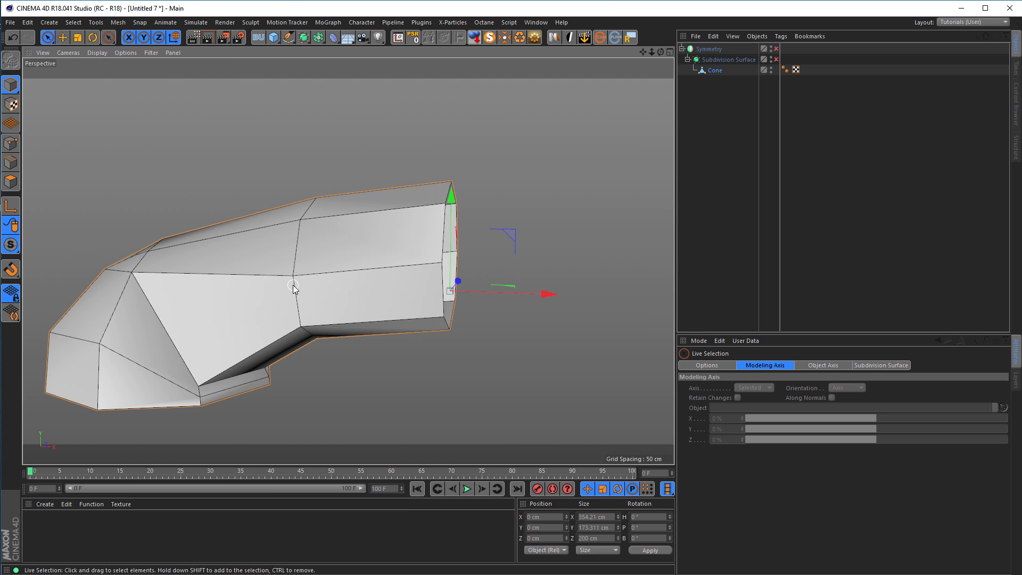
middle_click(297, 291)
middle_click(388, 399)
scroll(356, 266, "up", 5)
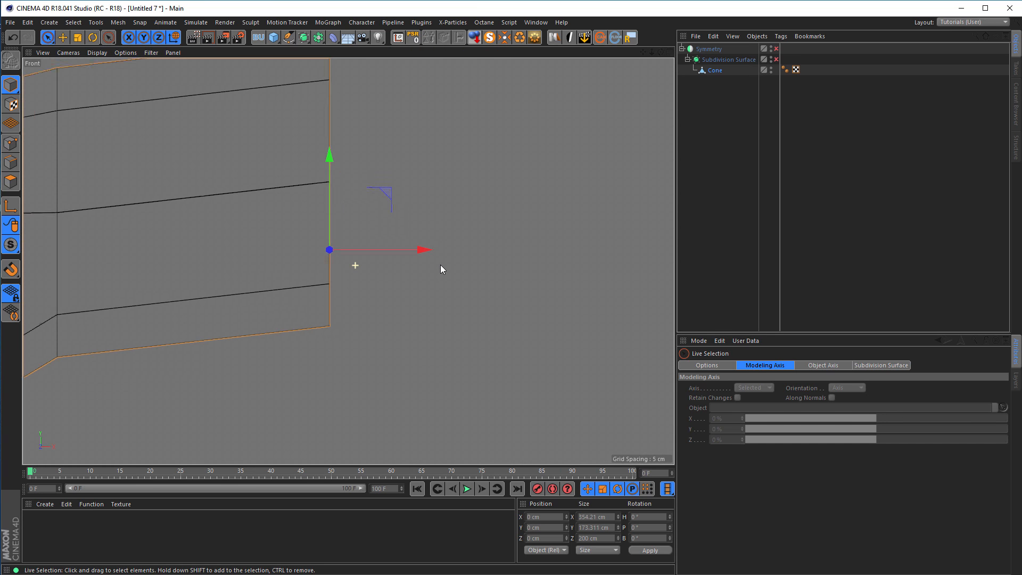
scroll(355, 266, "down", 6)
middle_click(223, 214)
middle_click(222, 214)
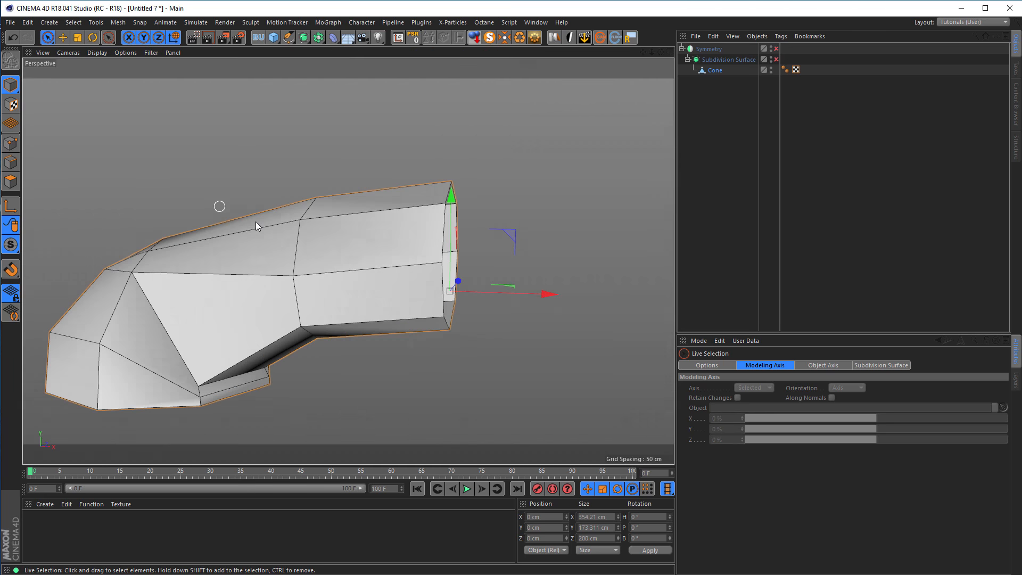
scroll(303, 254, "up", 4)
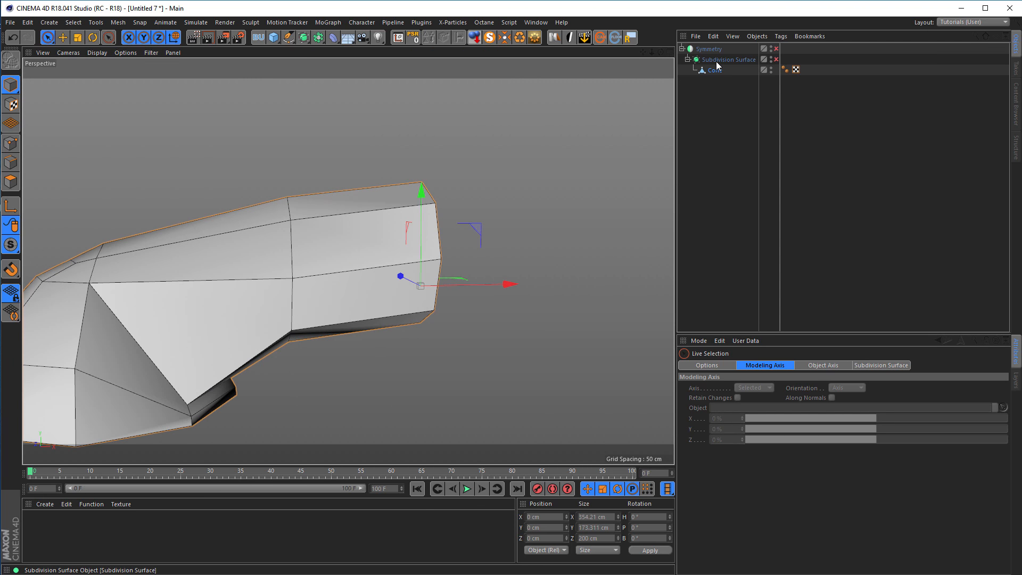
Re-enable the Subdivision Surface, take it out of the Symmetry object, and nest the Cone directly under Symmetry.
left_click(776, 60)
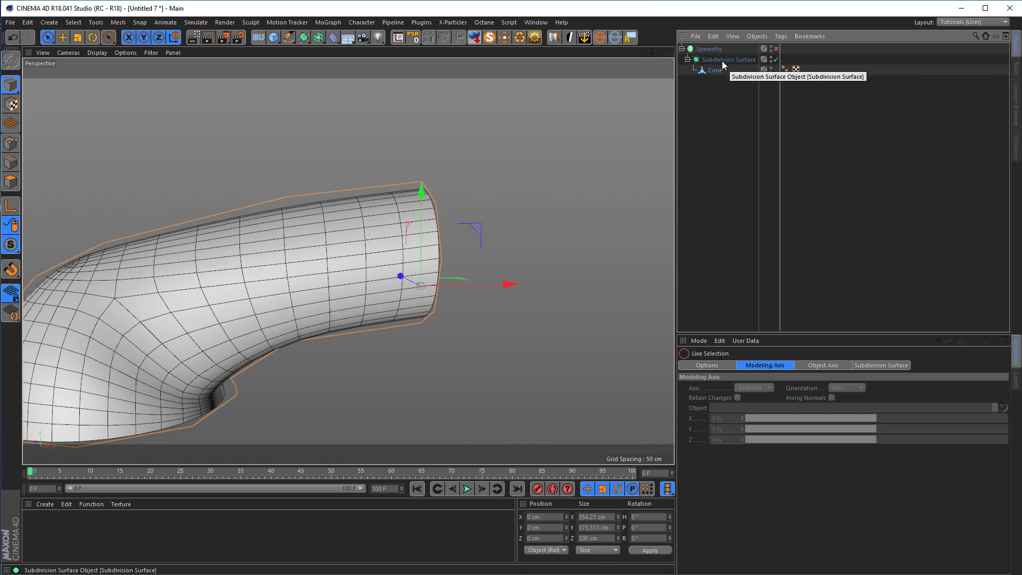
left_click_drag(707, 106, 708, 105)
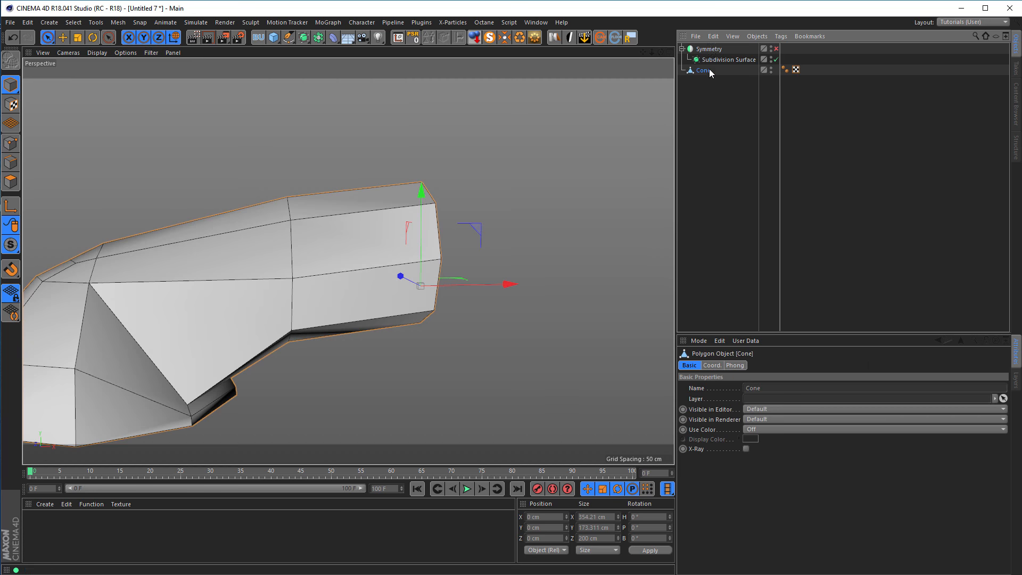
mouse_move(710, 46)
left_mouse_down()
mouse_move(705, 78)
mouse_move(713, 51)
left_mouse_up()
left_click(704, 61)
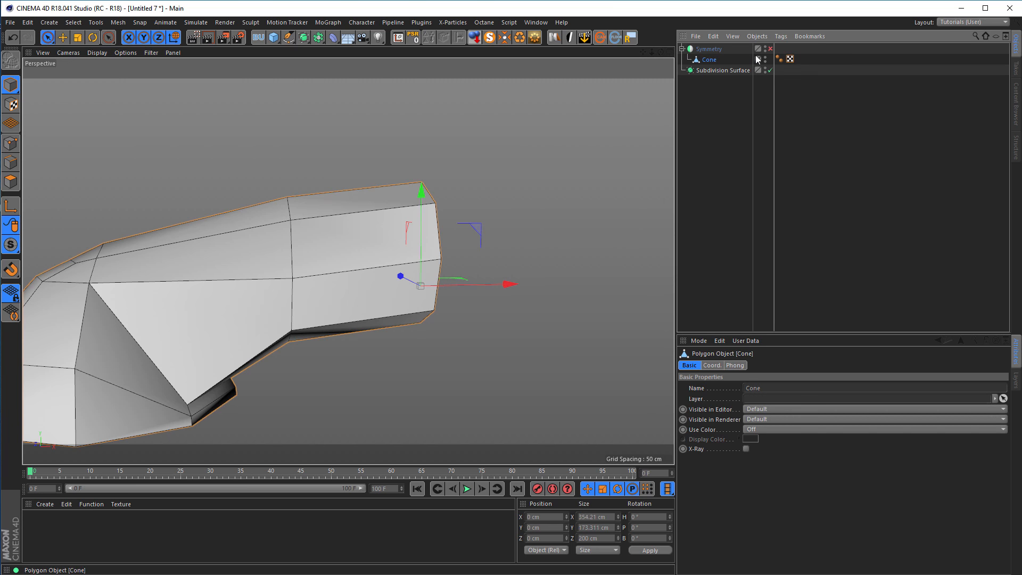
Enable the Symmetry object and make it a child of the Subdivision Surface so the mirrored mesh is smoothed as one.
left_click(770, 48)
left_click_drag(711, 74, 717, 70)
scroll(383, 279, "down", 3)
left_click_drag(384, 279, 484, 299, "alt")
right_click_drag(483, 299, 433, 288, "alt")
mouse_move(433, 288)
left_mouse_down("alt")
mouse_move(461, 286)
mouse_move(410, 238)
mouse_move(294, 238)
mouse_move(306, 244)
mouse_move(296, 249)
left_mouse_up("alt")
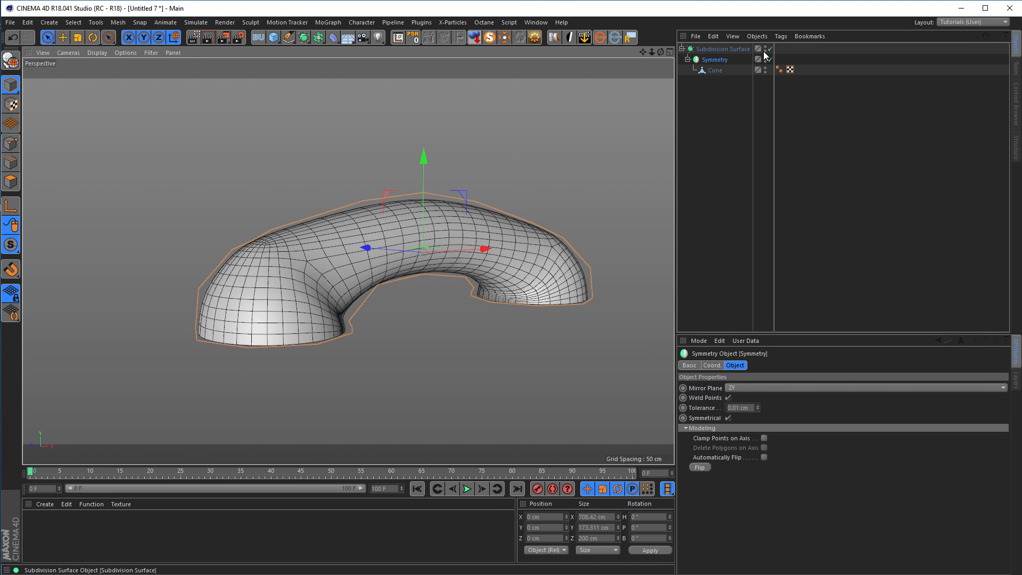
Compare the handset's Front view silhouette with the green telephone reference image in the Picture Viewer.
middle_click(481, 271)
middle_click(295, 375)
middle_click(372, 369)
middle_click(396, 369)
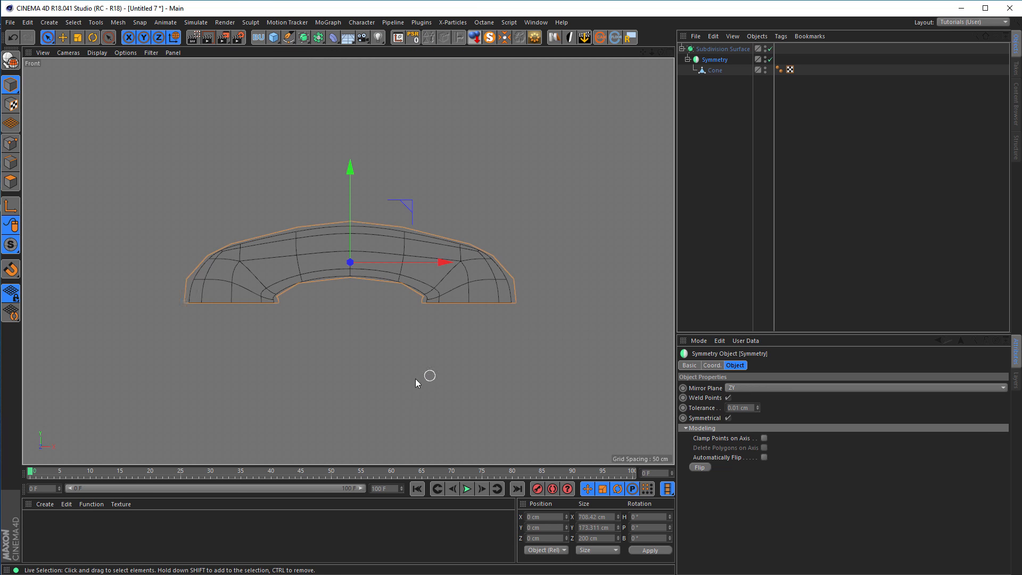
left_click(215, 343)
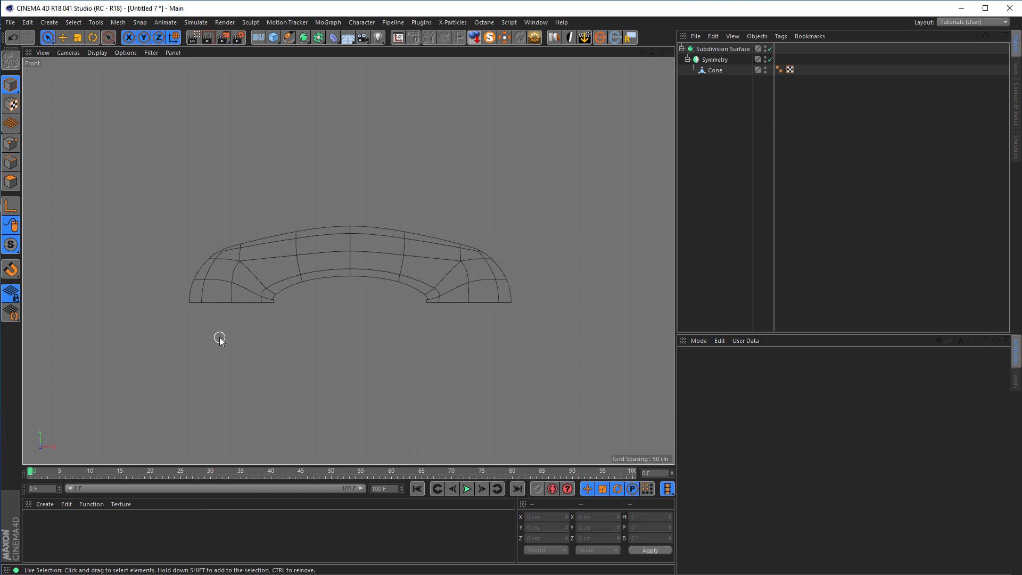
key("shift+F6")
left_click(815, 207)
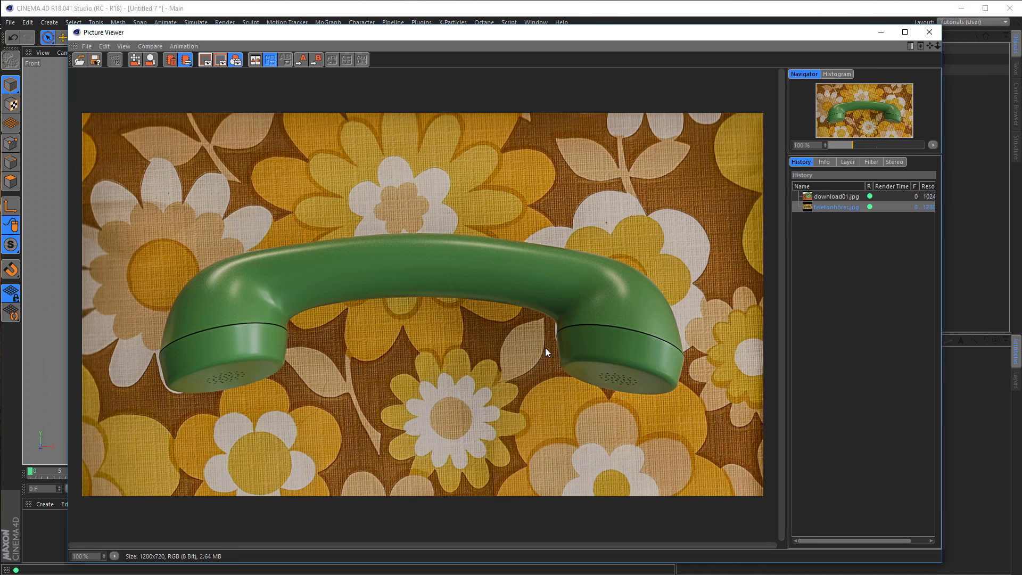
left_click(929, 32)
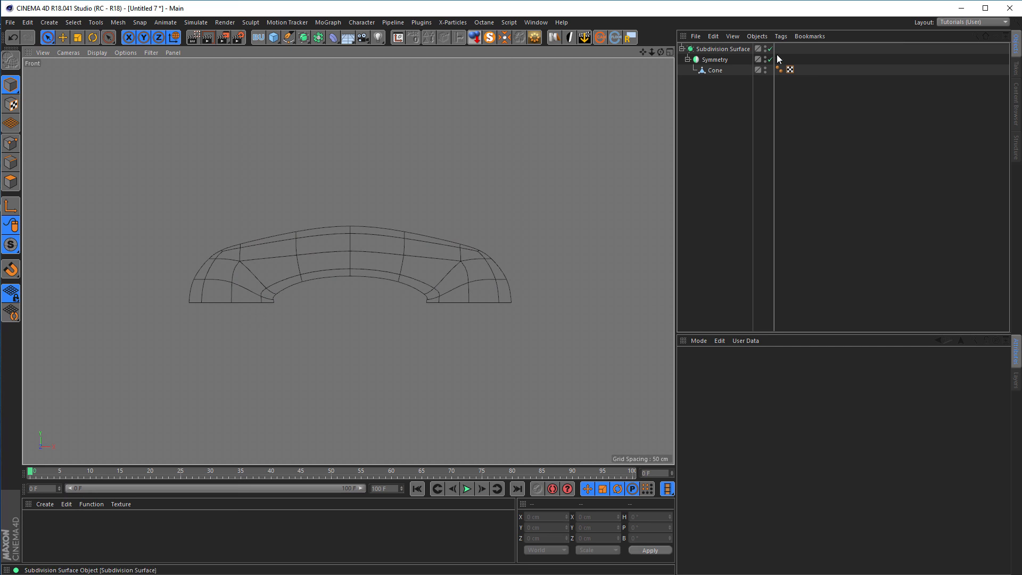
Disable the Subdivision Surface and Symmetry objects and return to the Cone in Edge mode.
left_click_drag(770, 49, 770, 60)
middle_click_drag(196, 297, 249, 290)
middle_click(276, 286)
middle_click(207, 231)
scroll(370, 324, "up", 3)
left_click(11, 163)
left_click(714, 70)
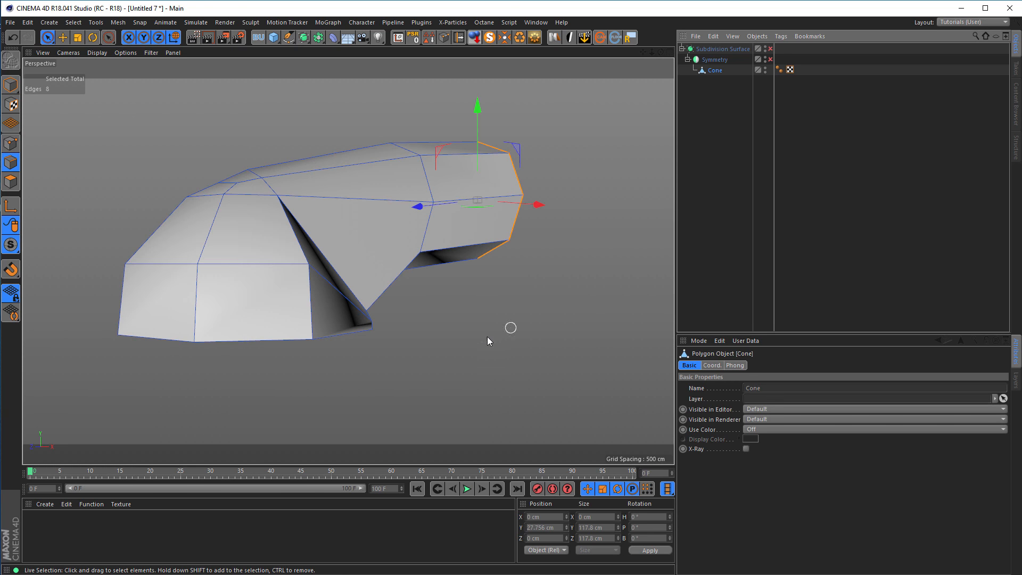
Loop-select the boundary edges of the Cone's bottom opening and show them in the Front view.
key("u")
key("l")
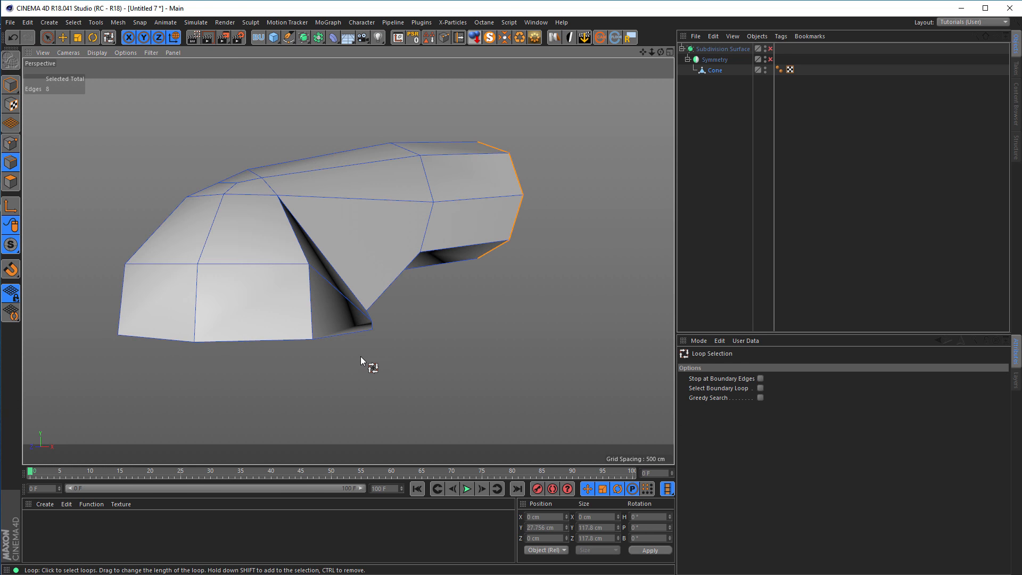
left_click(338, 334)
middle_click(448, 373)
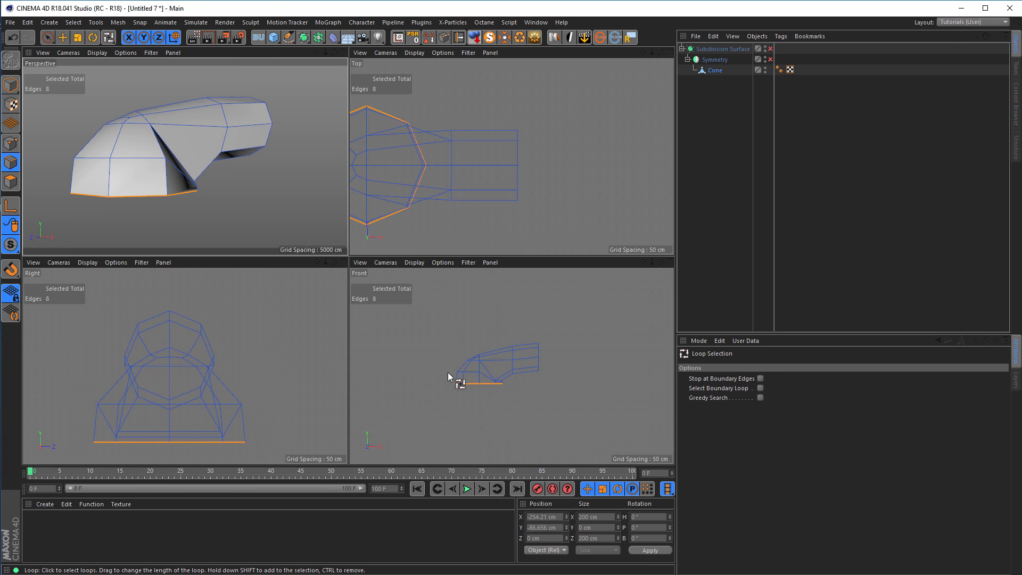
middle_click(430, 398)
scroll(337, 296, "up", 4)
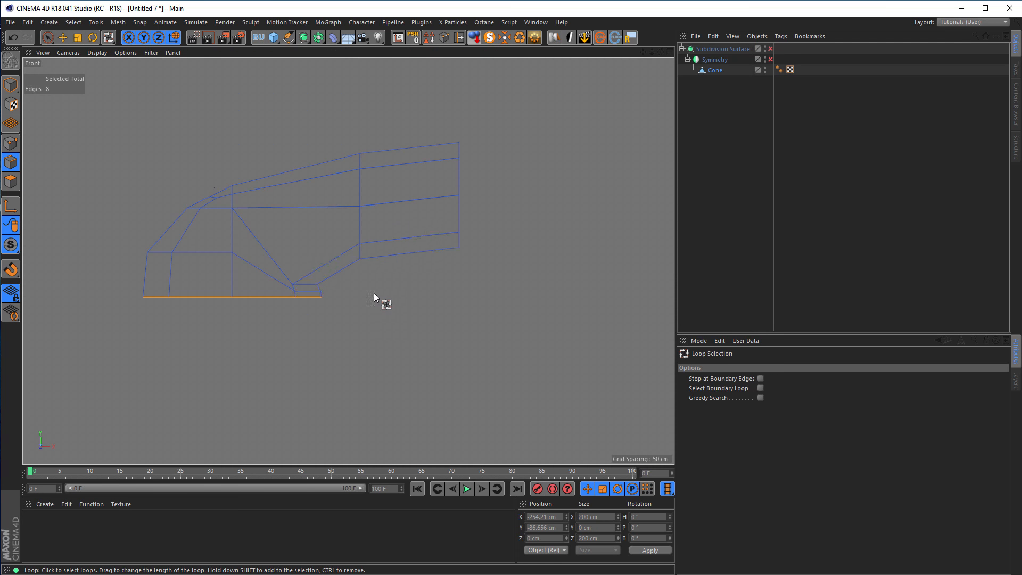
Shift the axis of the selected bottom loop horizontally to the loop's inner end at X -154.21 cm using axis modification.
left_click(63, 37)
middle_click_drag(147, 195, 189, 272, "alt")
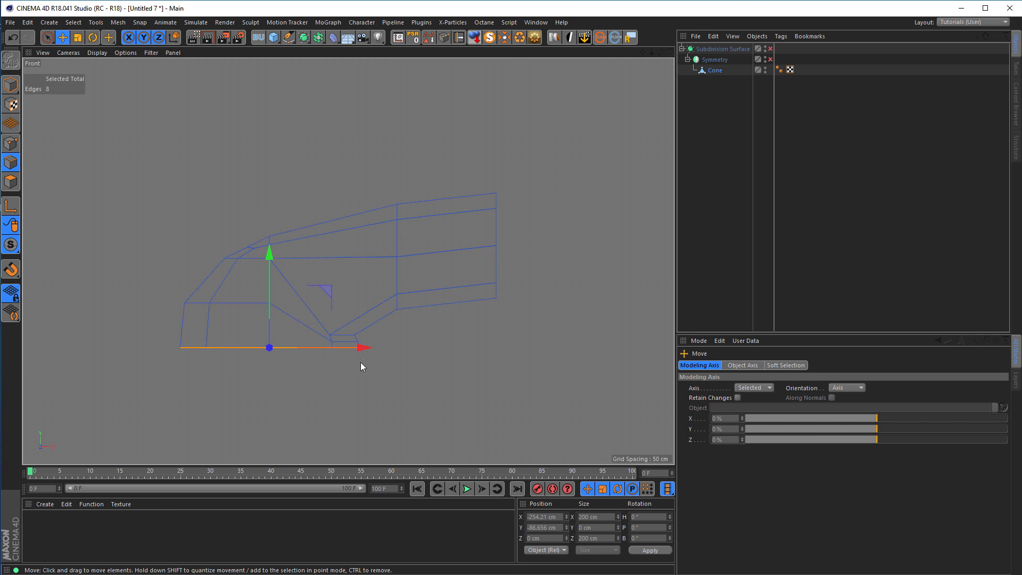
scroll(371, 369, "down", 1)
scroll(371, 370, "up", 4)
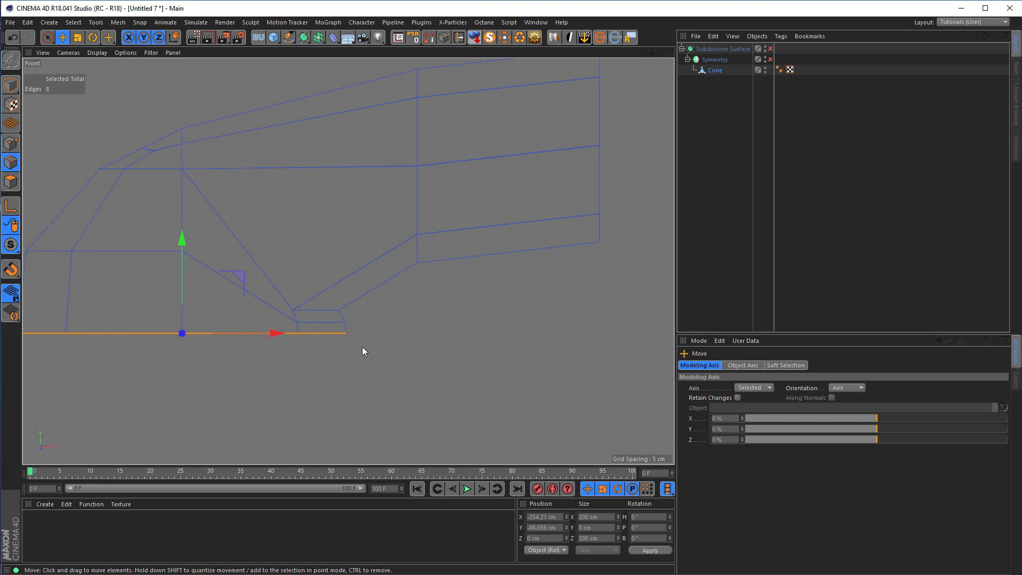
scroll(314, 374, "down", 5)
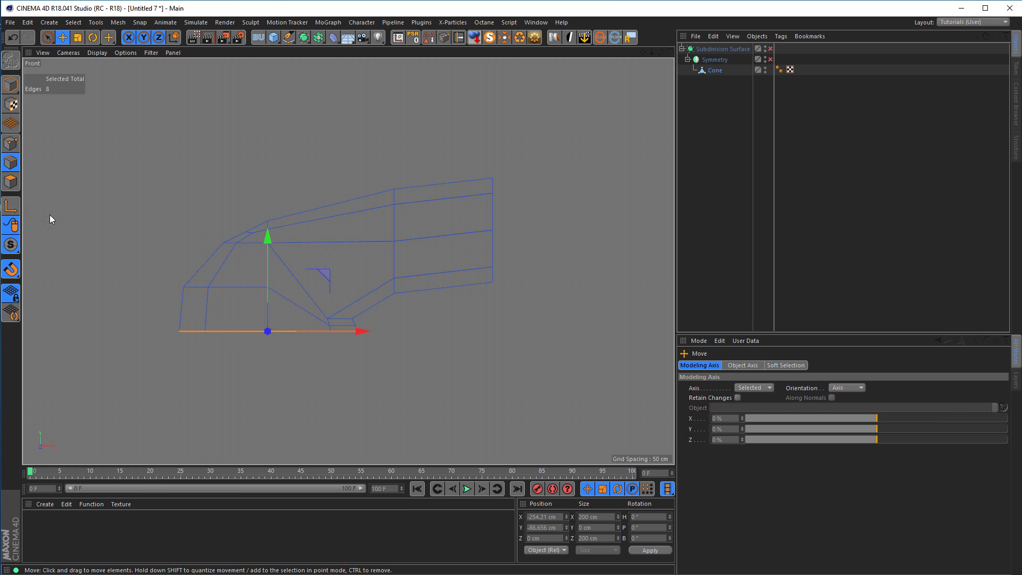
left_click(11, 207)
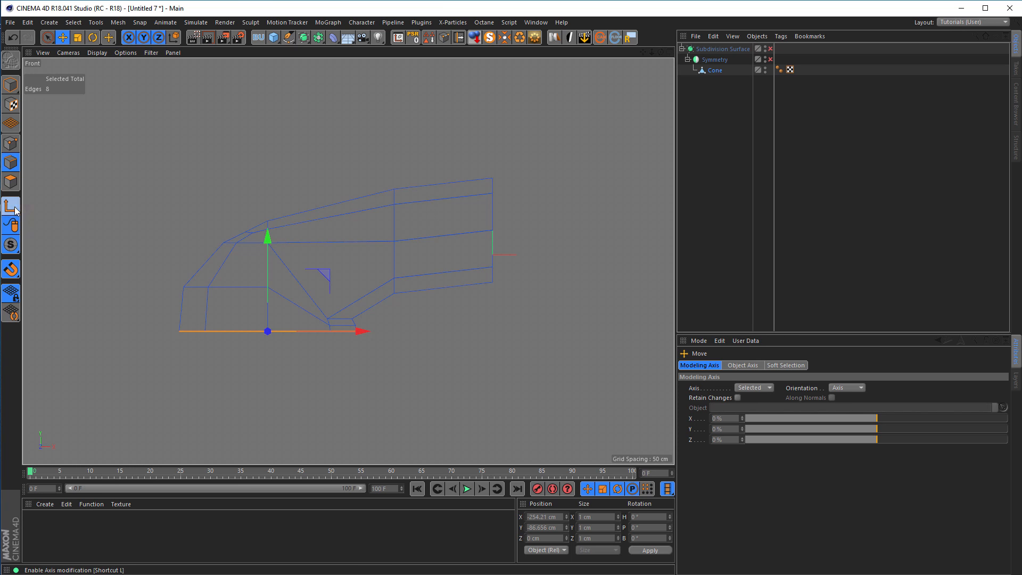
key("l")
key("l")
key("l")
key("l")
key("l")
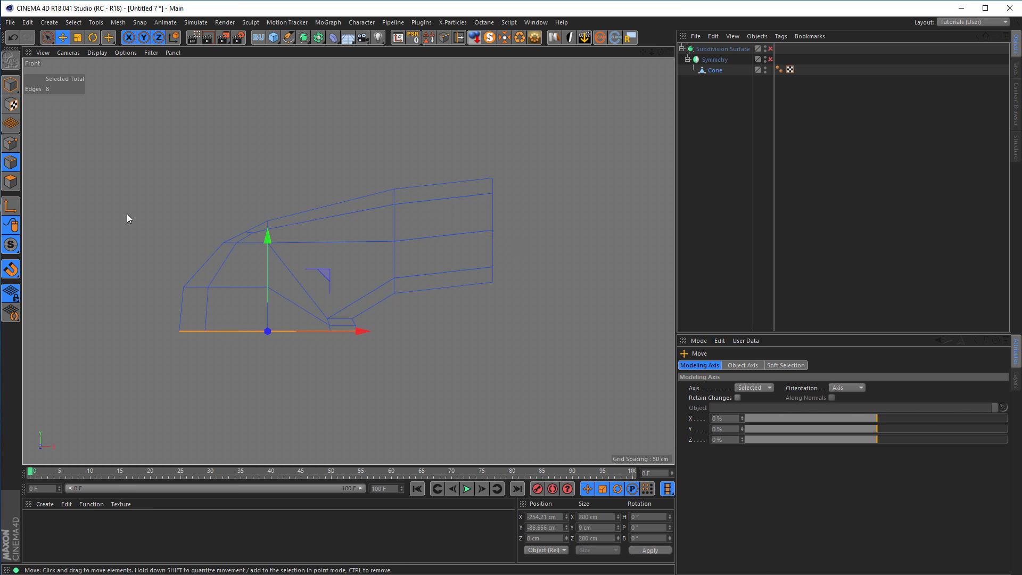
key("l")
key("l")
key("l")
left_click_drag(364, 333, 401, 336)
left_click_drag(434, 335, 458, 339)
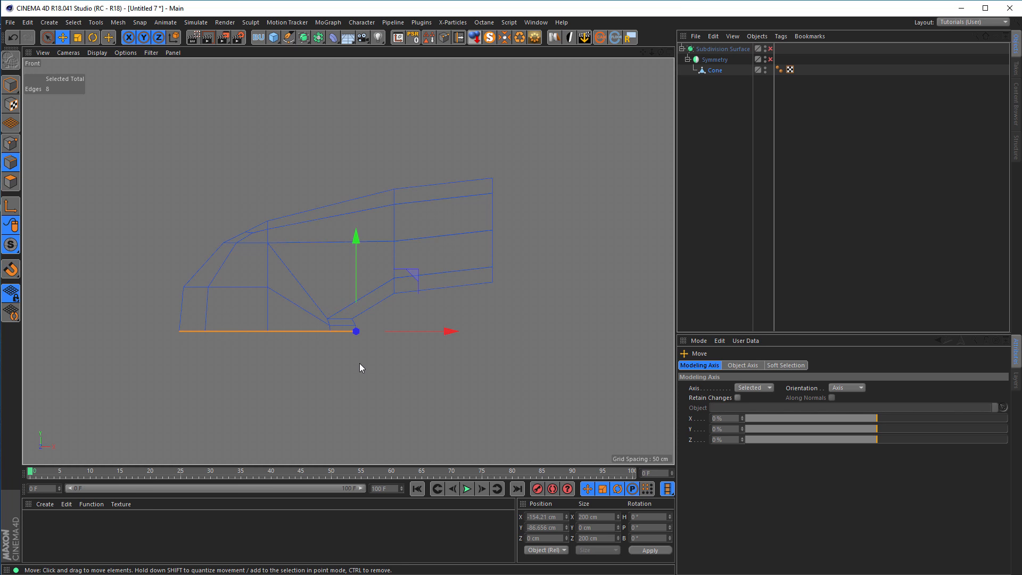
Rotate the bottom edge loop about its inner end by about -17.5° to tilt the opening, and deselect it.
key("r")
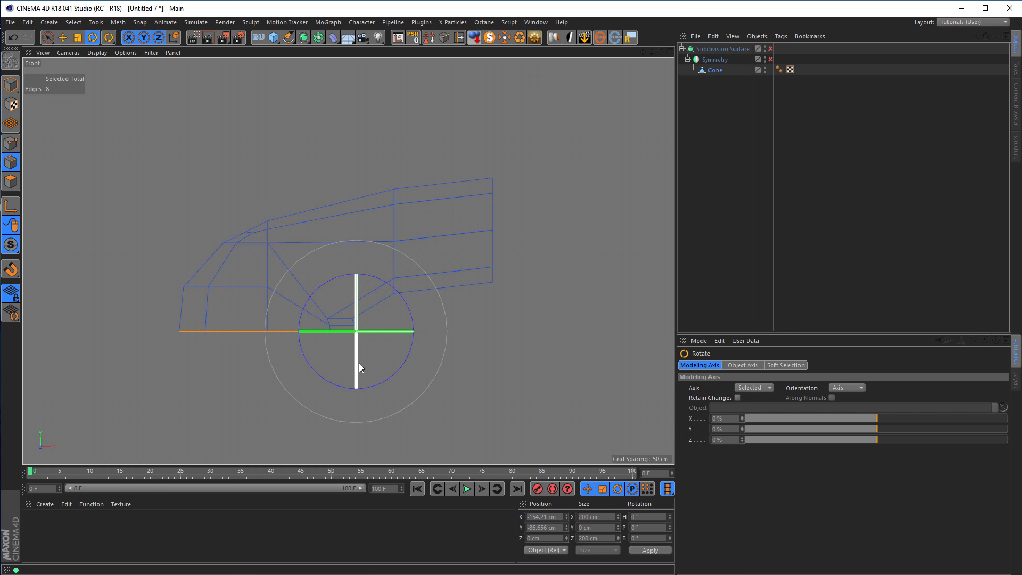
left_click_drag(405, 303, 399, 286)
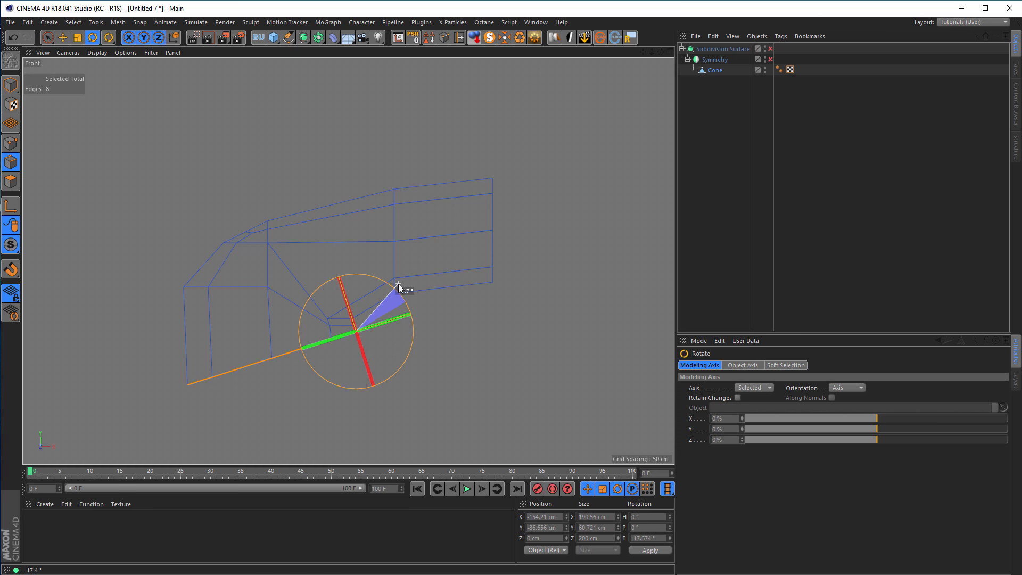
left_click_drag(398, 286, 398, 285)
left_click(538, 396)
middle_click(343, 306)
middle_click(267, 241)
left_click_drag(267, 241, 380, 253, "alt")
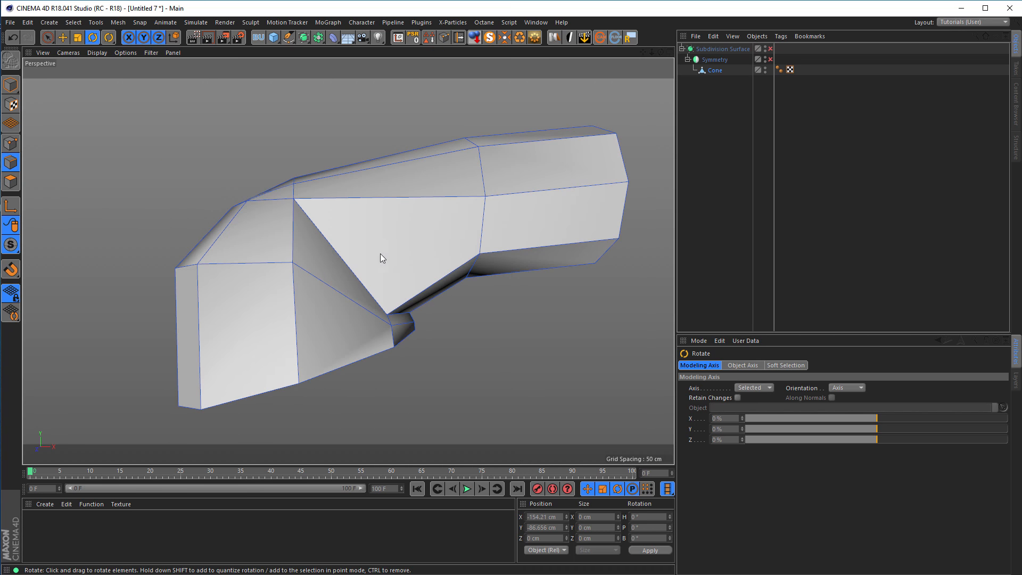
Temporarily enable the Subdivision Surface to check the smoothed shape of the tilted half.
left_click(770, 48)
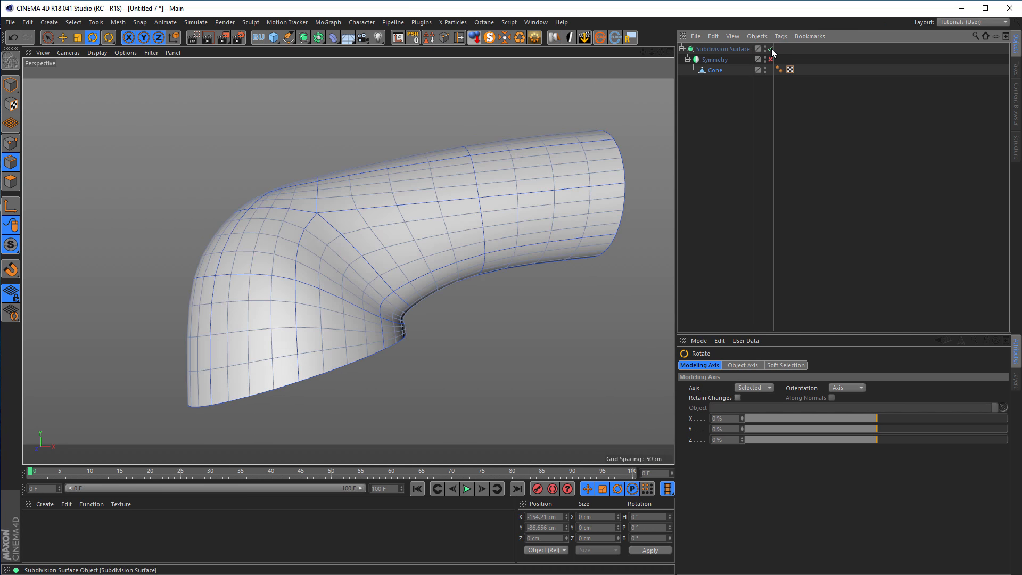
left_click(310, 219)
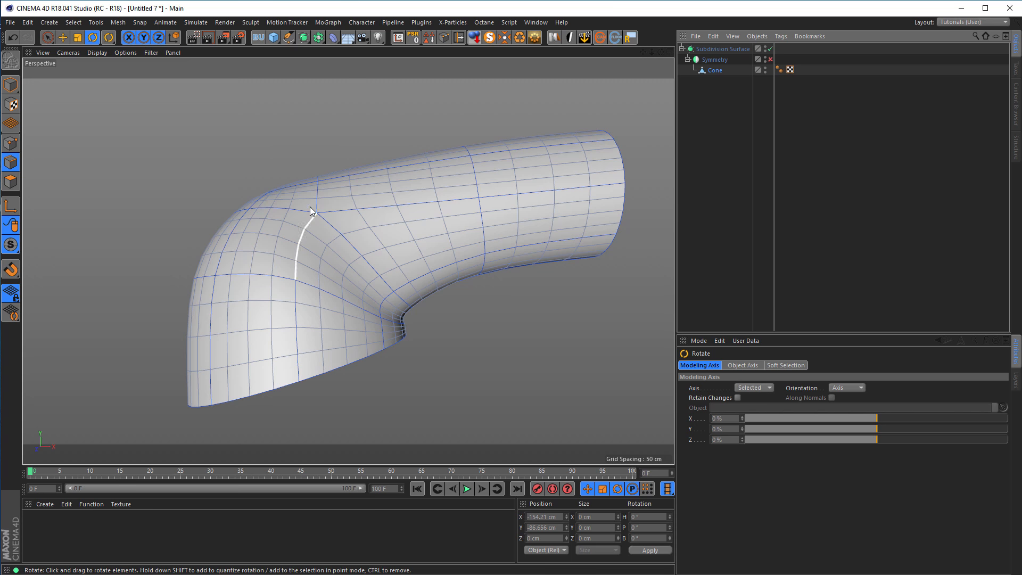
left_click_drag(248, 287, 226, 278, "alt")
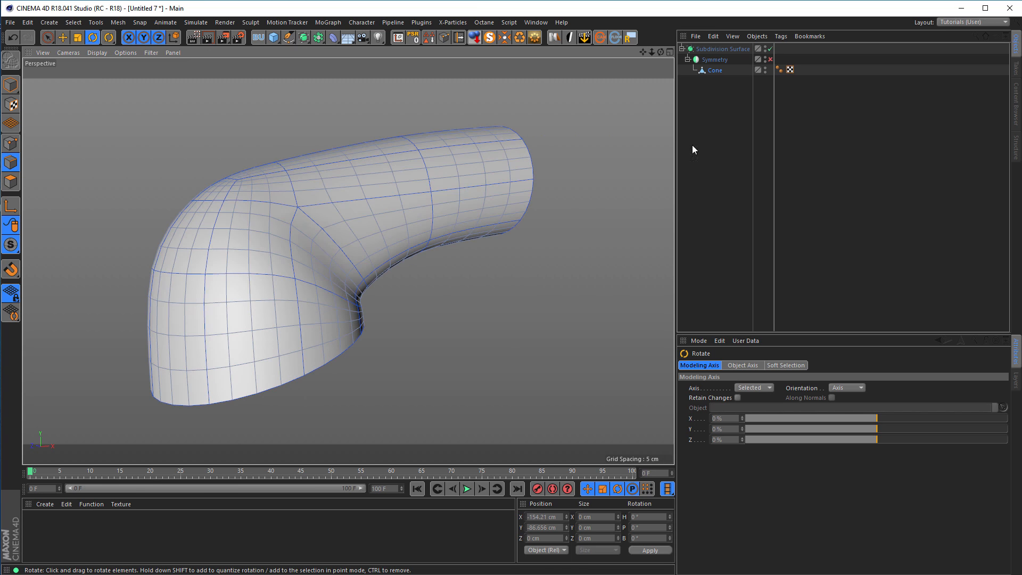
left_click(770, 49)
left_click_drag(310, 289, 327, 283, "alt")
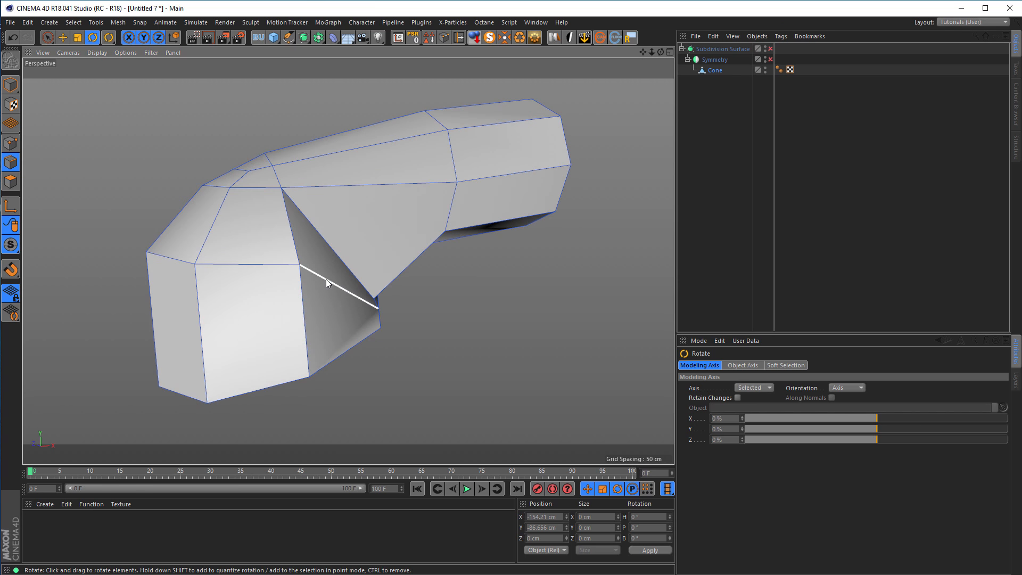
Select the four outer edges of the horizontal loop above the Cone's tilted opening and Edge Slide them about 37.1 cm toward the opening.
key("u")
left_click(241, 265)
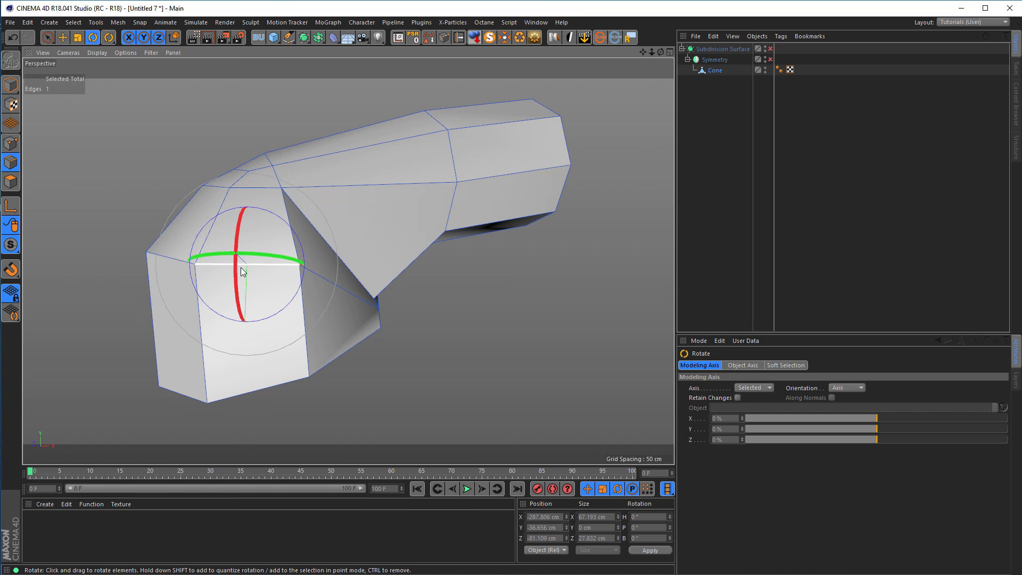
left_click(48, 36)
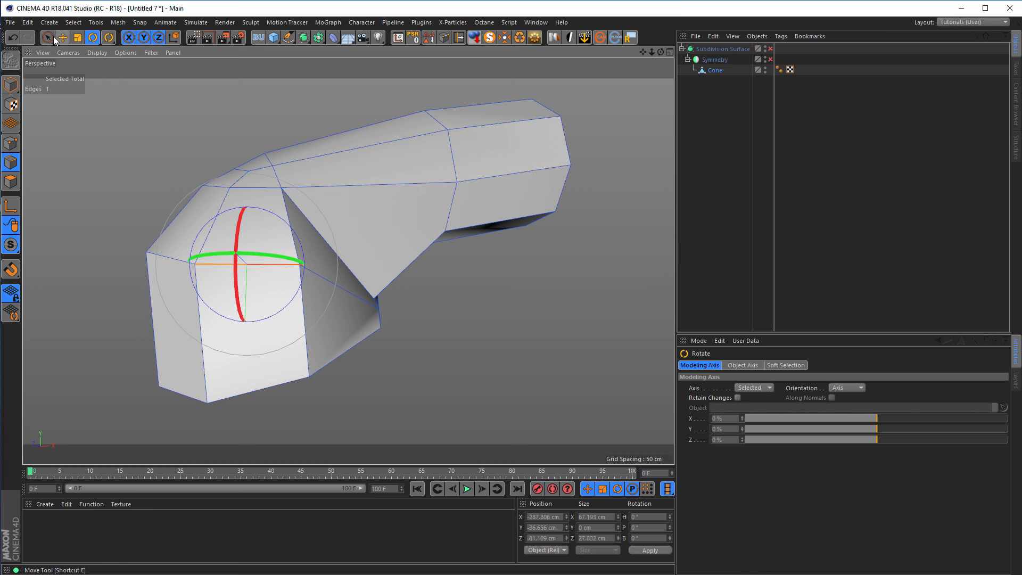
left_click(168, 257, "shift")
left_click_drag(161, 260, 302, 280, "alt")
left_click(228, 269, "shift")
right_click_drag(302, 280, 398, 284, "alt")
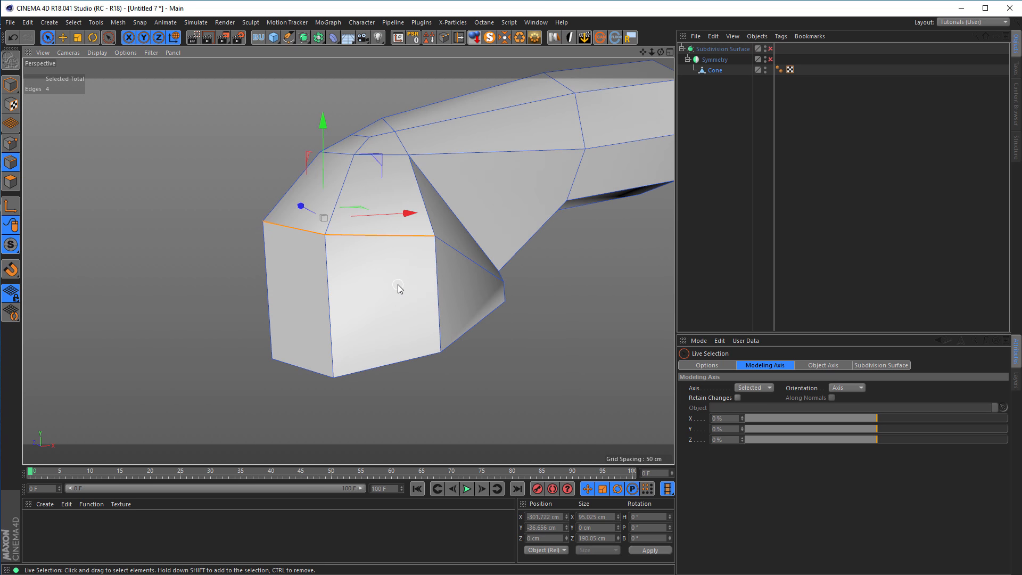
key("m")
key("o")
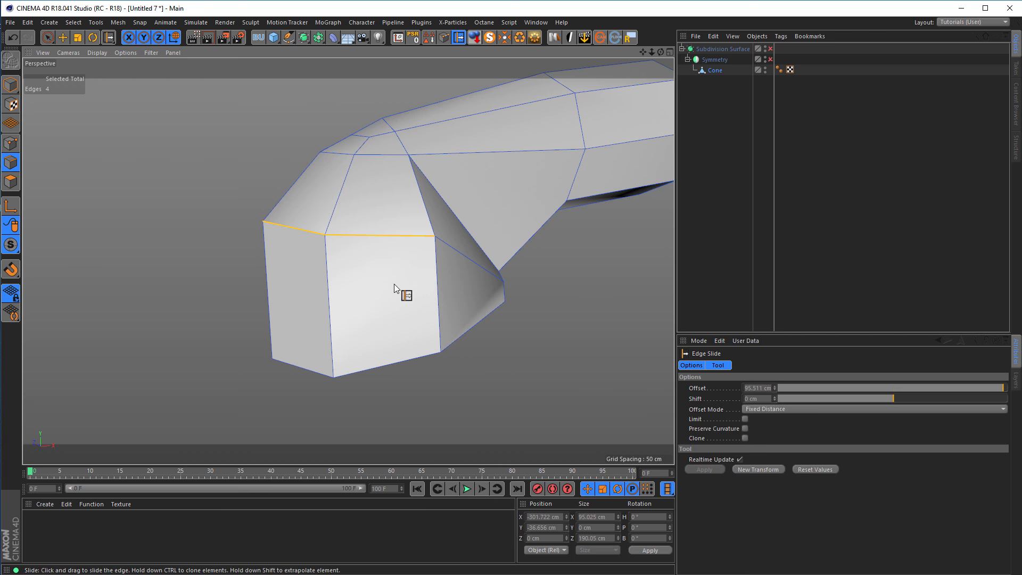
left_click_drag(359, 239, 357, 290)
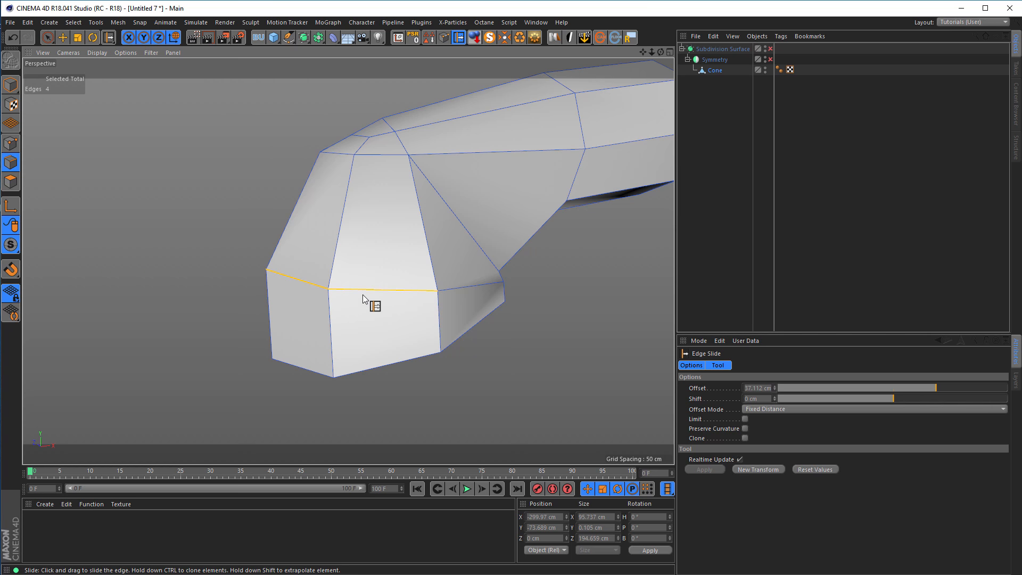
Select the complete eight-edge loop above the opening and move it horizontally to X -254.37 cm in the Front view.
double_click(363, 291)
mouse_move(404, 292)
left_mouse_down("alt")
mouse_move(326, 299)
mouse_move(183, 364)
mouse_move(289, 305)
mouse_move(421, 285)
left_mouse_up("alt")
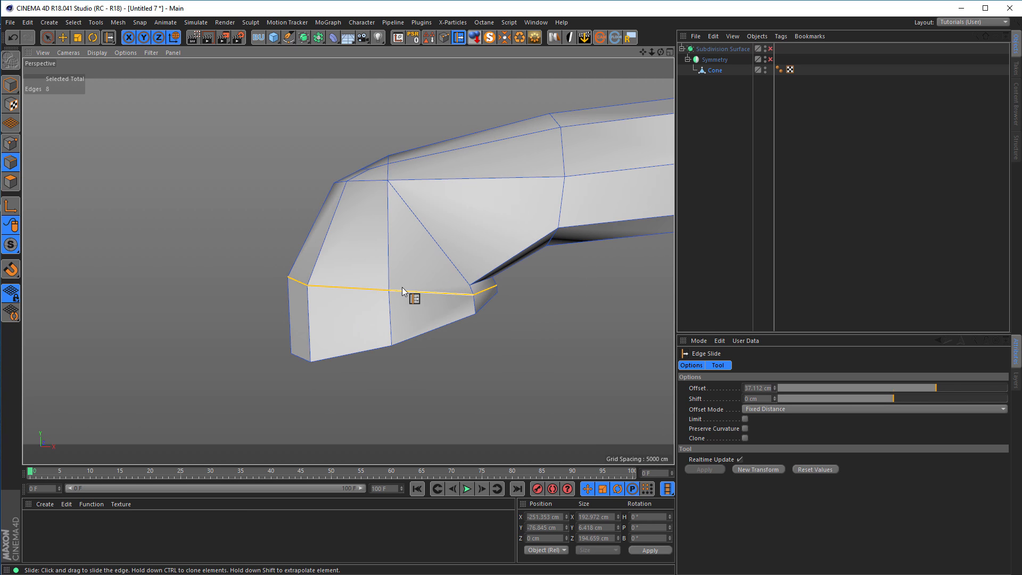
middle_click(322, 274)
middle_click(361, 337)
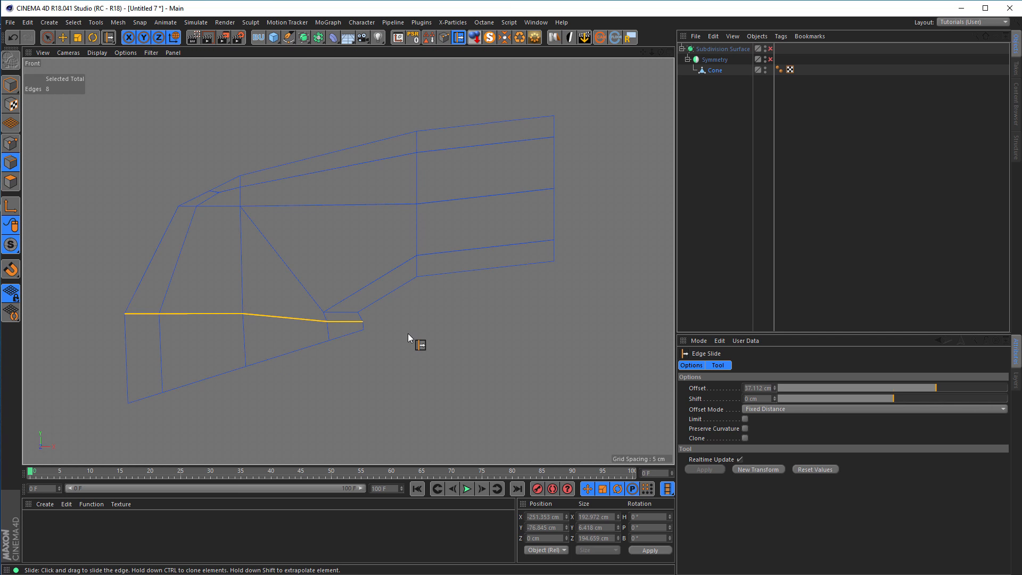
key("e")
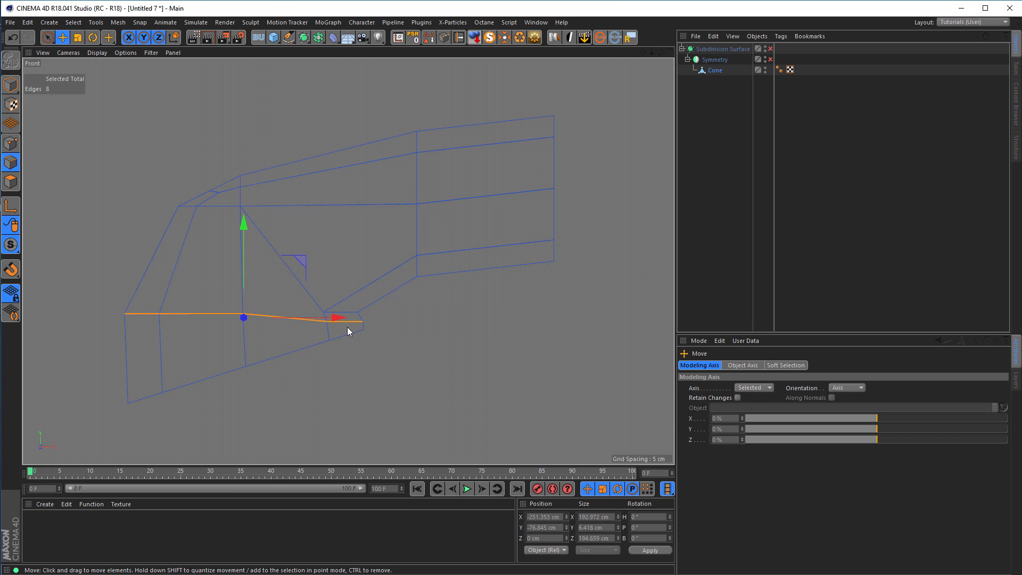
left_click_drag(337, 318, 334, 318)
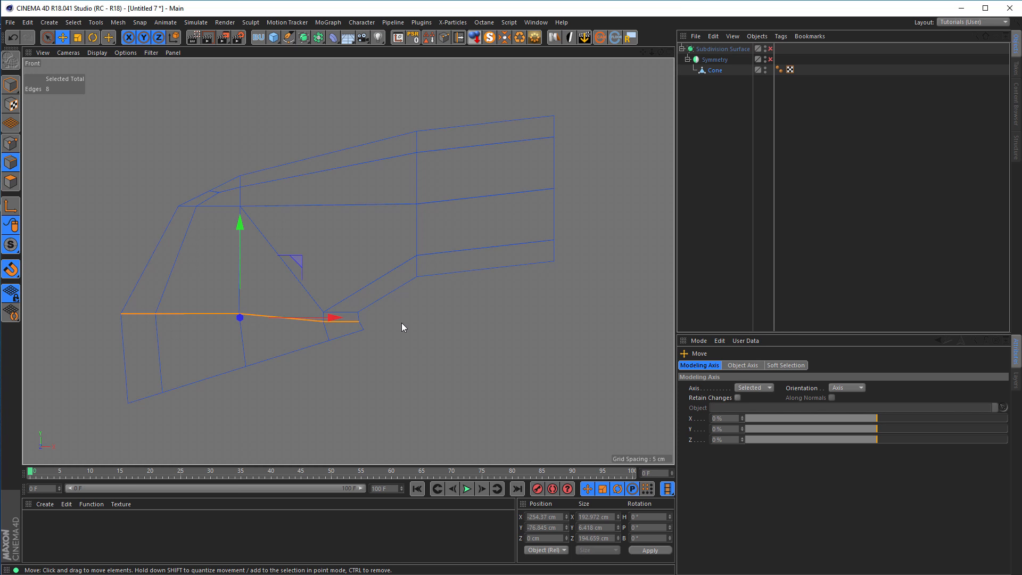
Shift the loop's axis to its inner end at X -157.804 cm, Y -80.055 cm, and scale the loop uniformly to about 218.8 cm in X.
left_click_drag(334, 316, 452, 317)
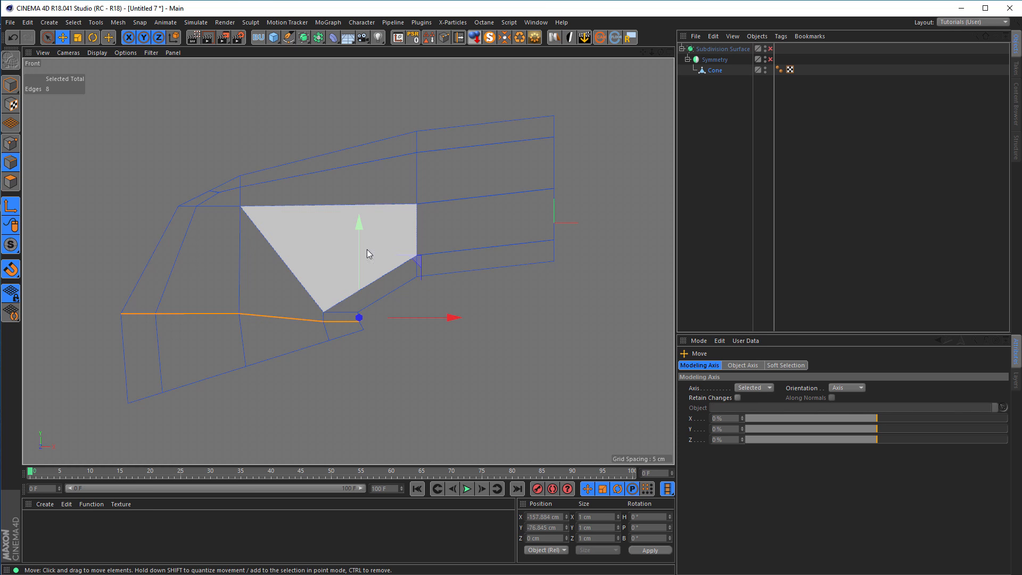
mouse_move(420, 258)
left_mouse_down()
mouse_move(468, 270)
mouse_move(423, 263)
left_mouse_up()
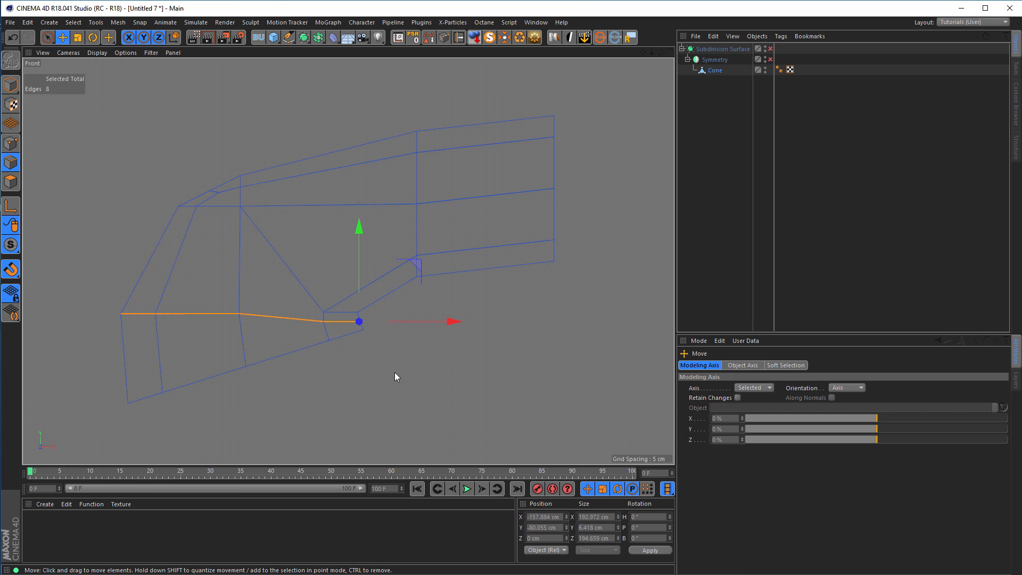
key("t")
left_click_drag(395, 373, 454, 359)
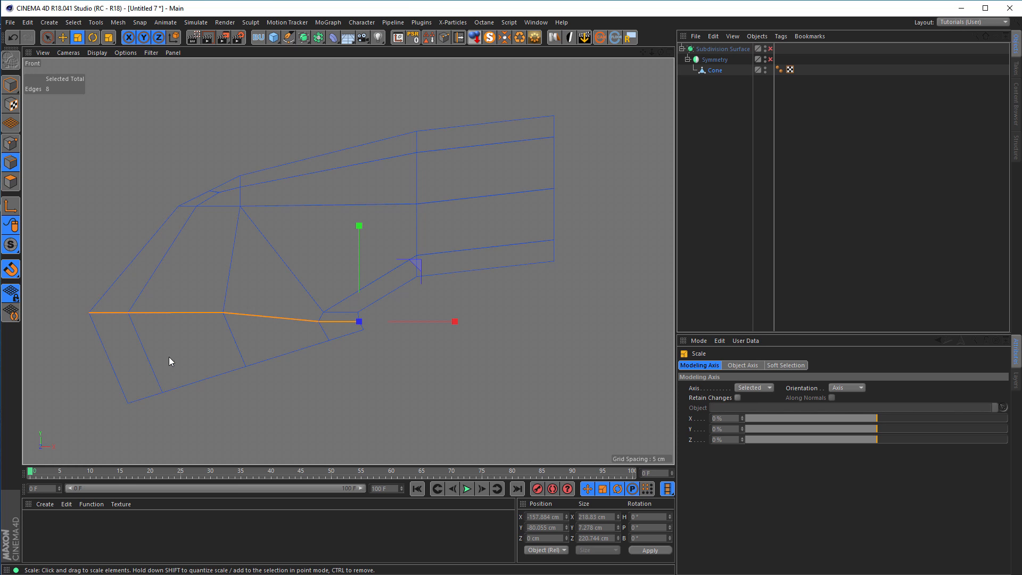
Enable the Subdivision Surface in the Perspective view and scale the loop along X to about 203.9 cm.
middle_click(281, 392)
key("h")
middle_click(223, 231)
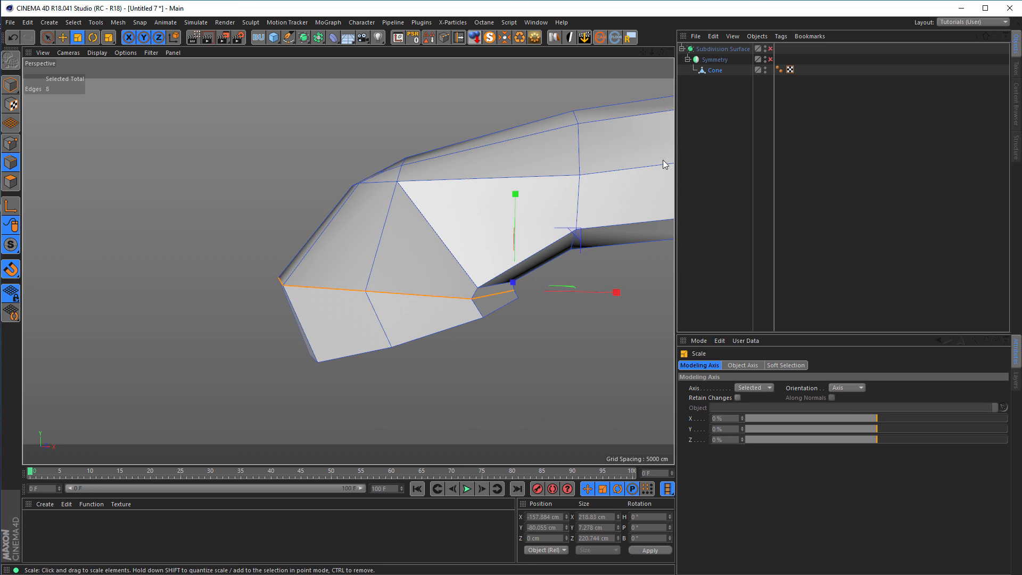
left_click(770, 48)
left_click_drag(493, 235, 487, 265, "alt")
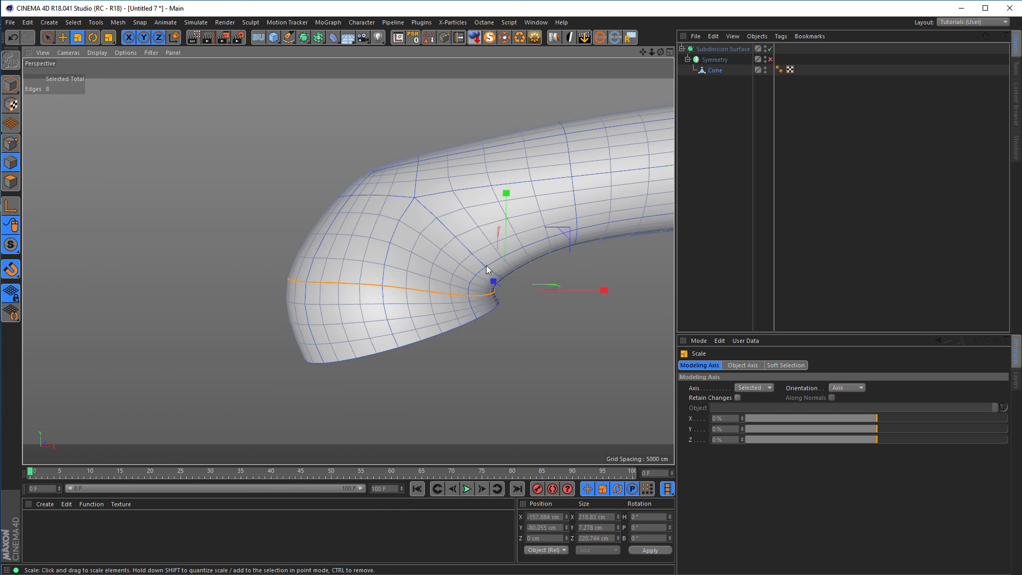
left_click_drag(606, 288, 599, 289)
Temporarily enable Symmetry to check the smoothed mirrored handset, and disable both Symmetry and the Subdivision Surface.
left_click_drag(458, 253, 381, 244, "alt")
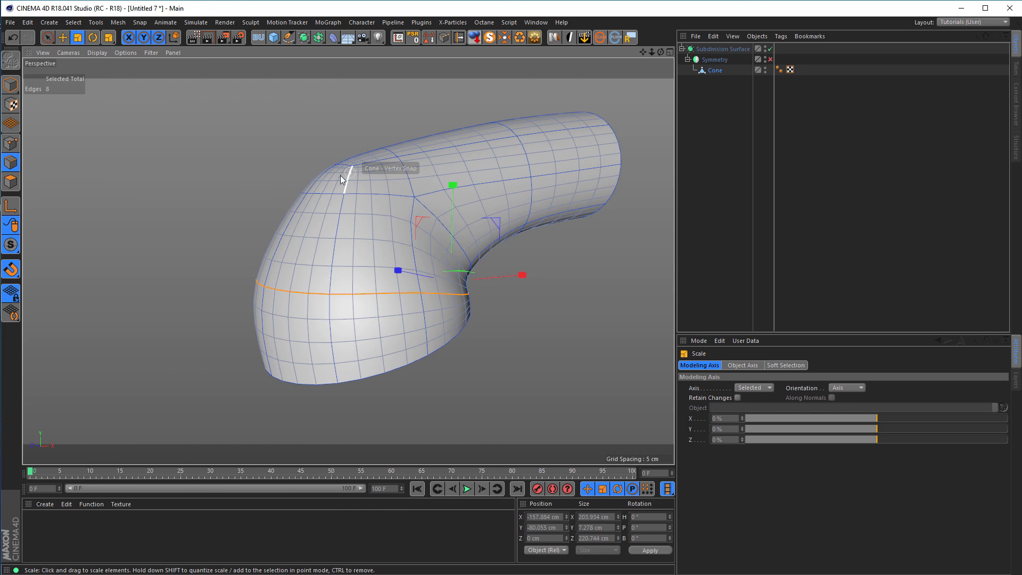
left_click(771, 61)
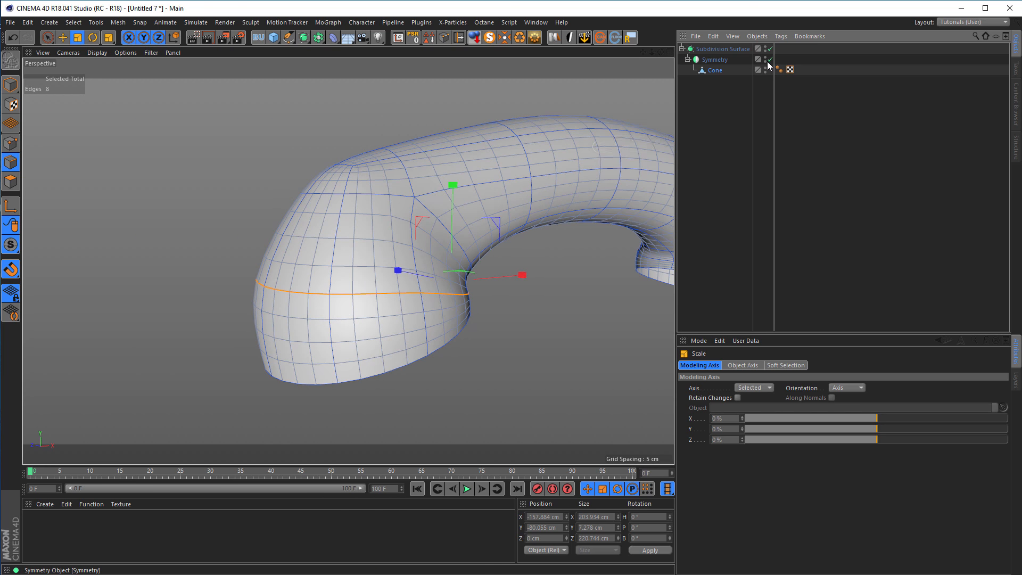
left_click_drag(771, 59, 771, 52)
Edge Slide the two outer edges on the bend's back toward the opening and the two above them by about 31.6 cm, and check the smoothed bend.
left_click_drag(443, 204, 302, 284, "alt")
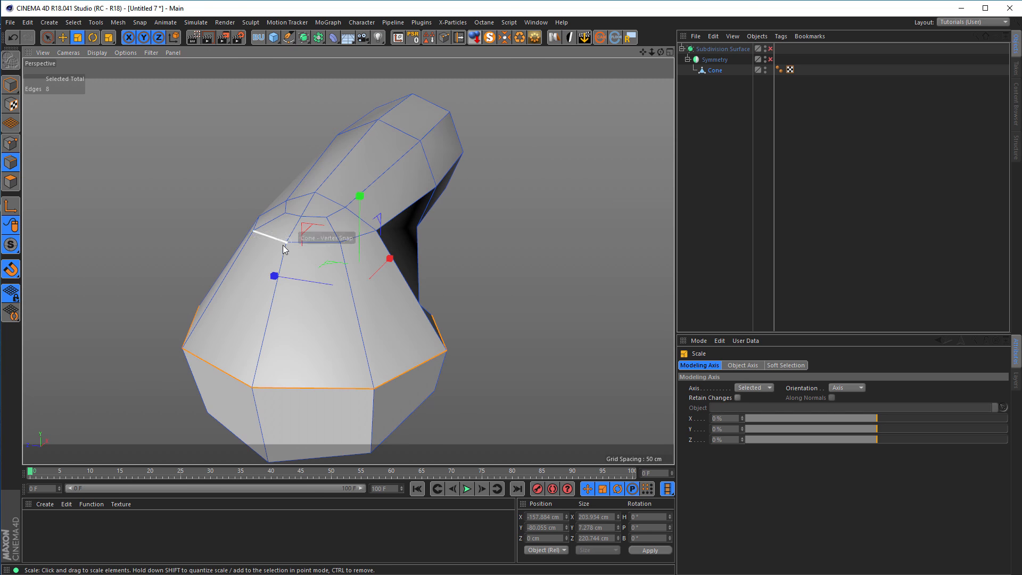
left_click(269, 237)
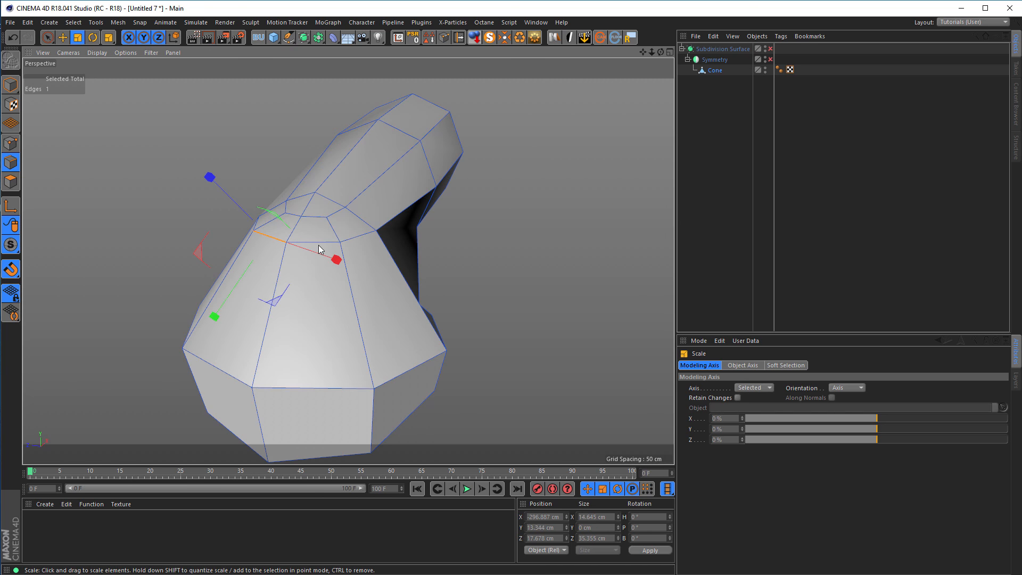
key("e")
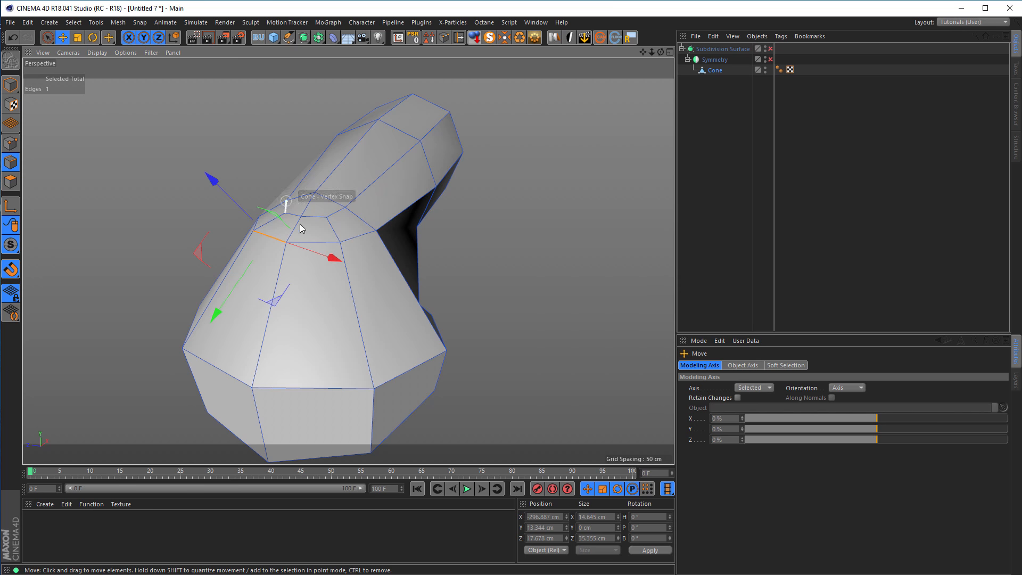
left_click(321, 241, "shift")
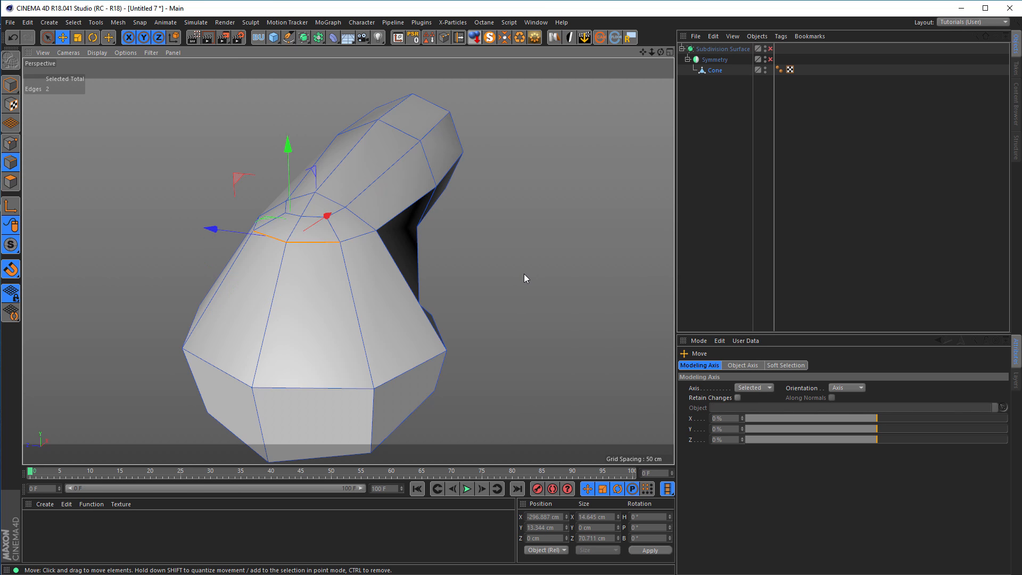
key("n")
key("m")
key("o")
left_click_drag(314, 248, 307, 308)
left_click_drag(313, 218, 458, 287)
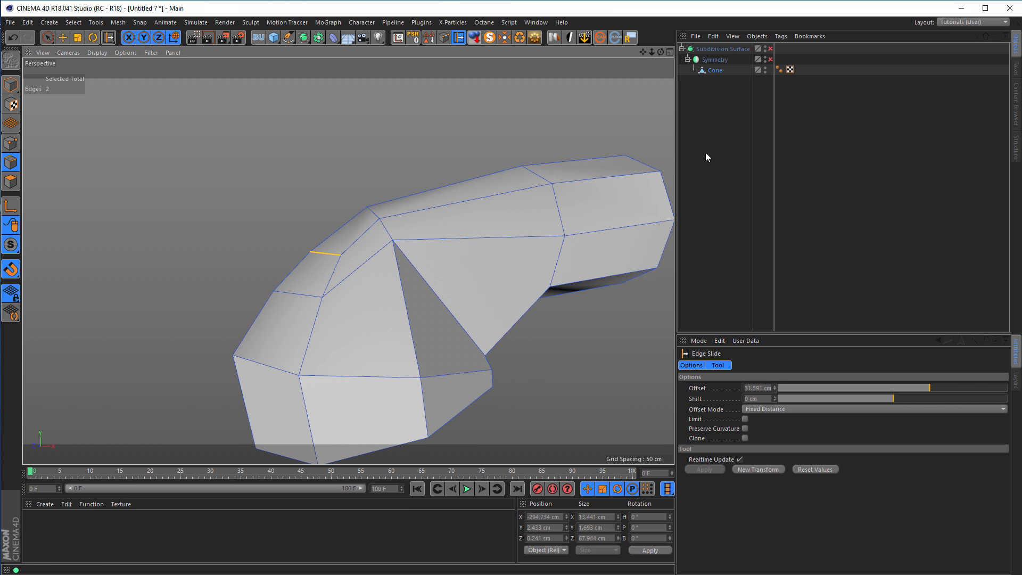
left_click(770, 49)
left_click_drag(422, 296, 385, 228, "alt")
Select the loop above the opening and, with smoothing disabled in the Front view, shift its axis to the inner end at X -157.804 cm.
left_click(712, 71)
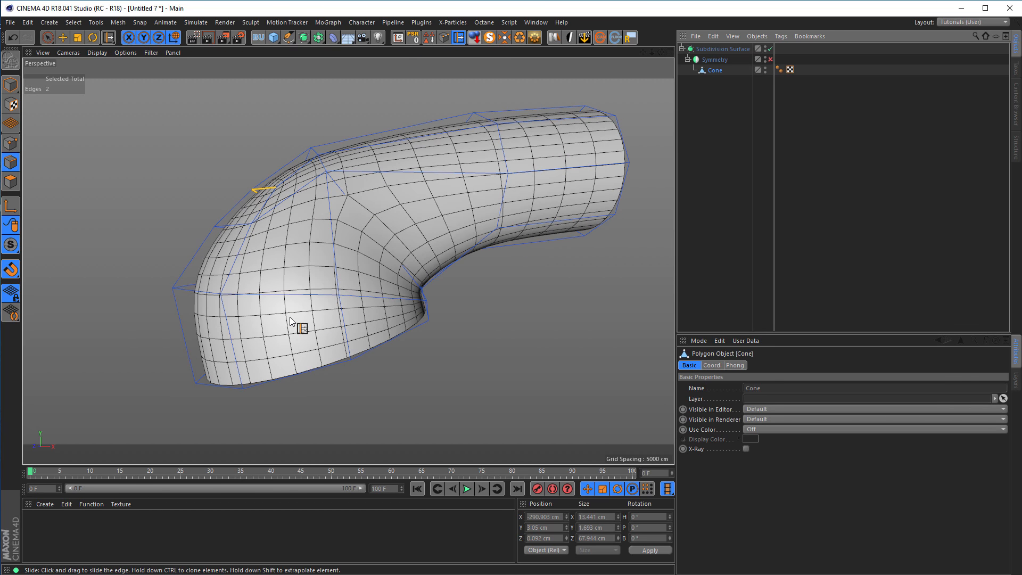
double_click(293, 296)
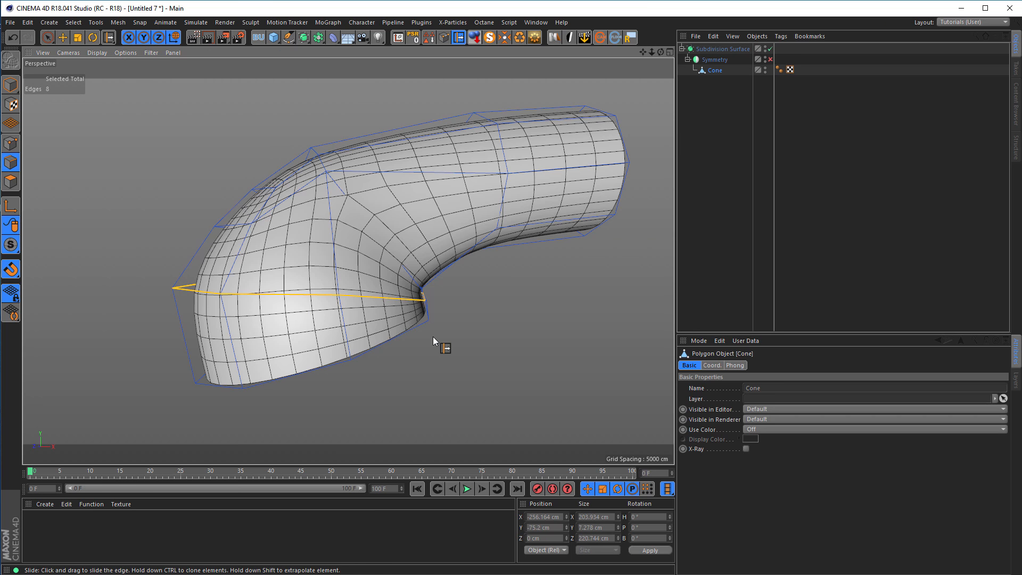
key("t")
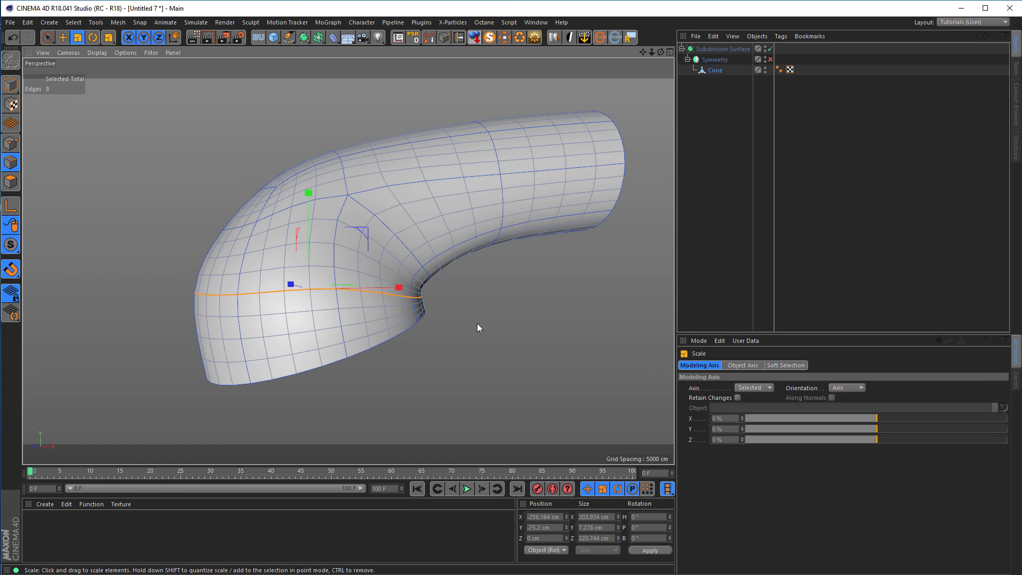
middle_click(471, 326)
middle_click(471, 336)
scroll(362, 325, "up", 5)
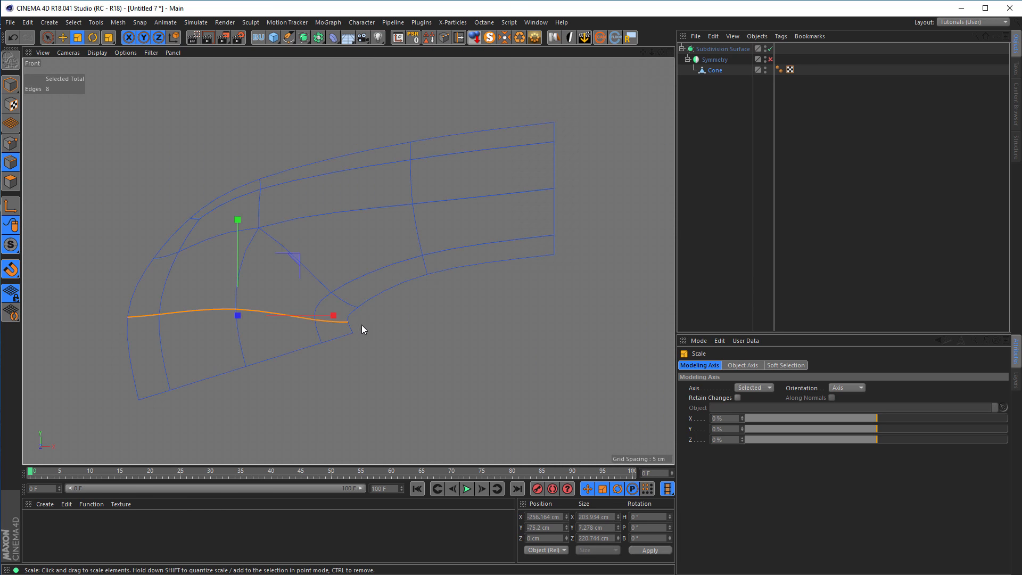
left_click(769, 49)
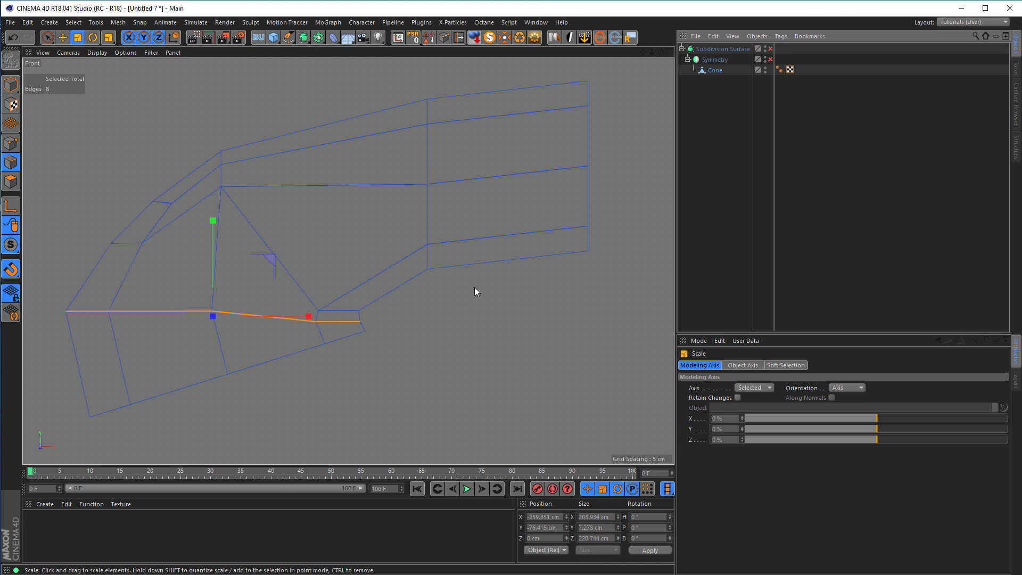
key("e")
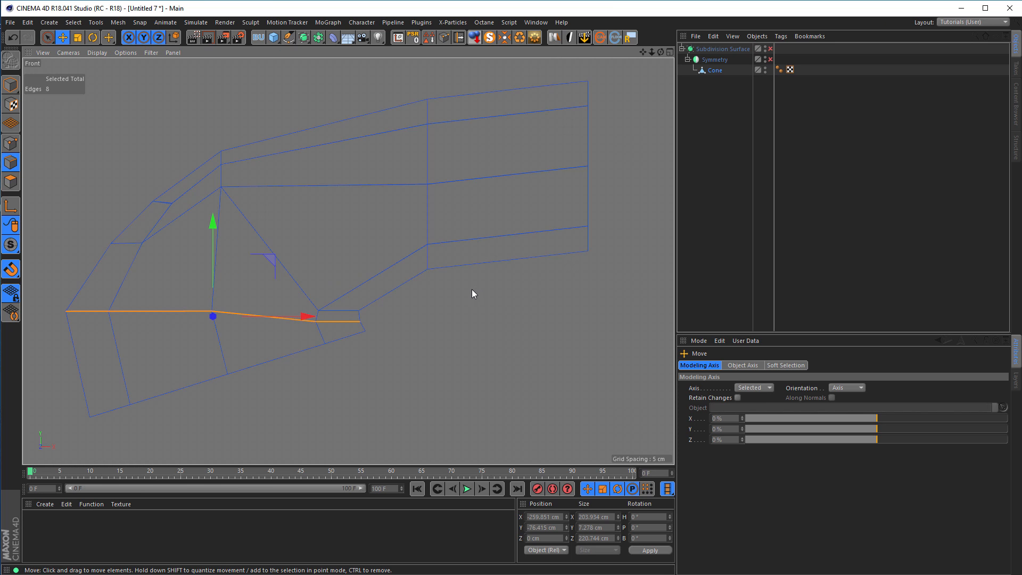
key("l")
left_click_drag(272, 254, 421, 260)
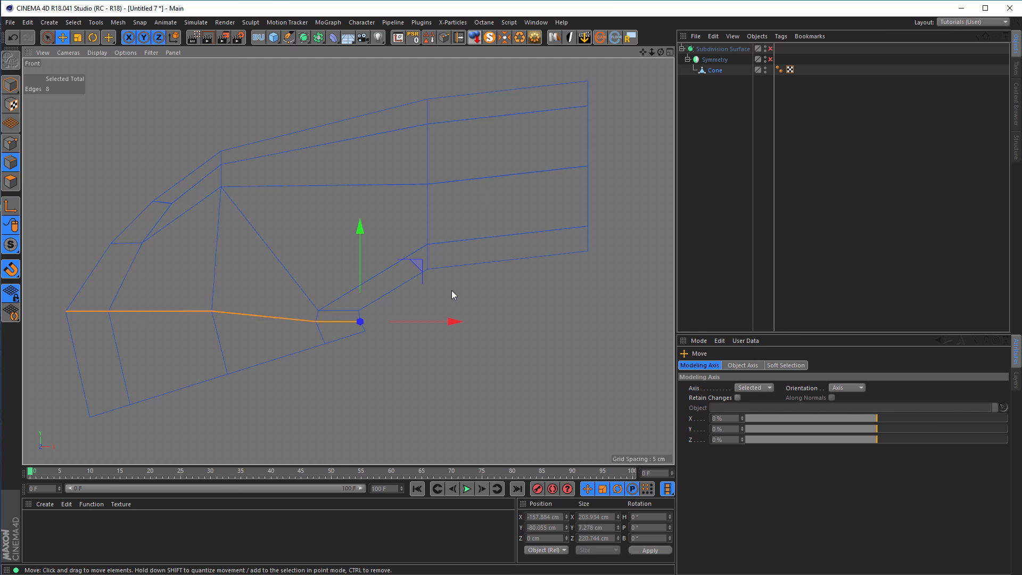
Scale the loop along X to about 194.9 cm with the Subdivision Surface enabled in the Perspective view.
key("t")
middle_click(455, 375)
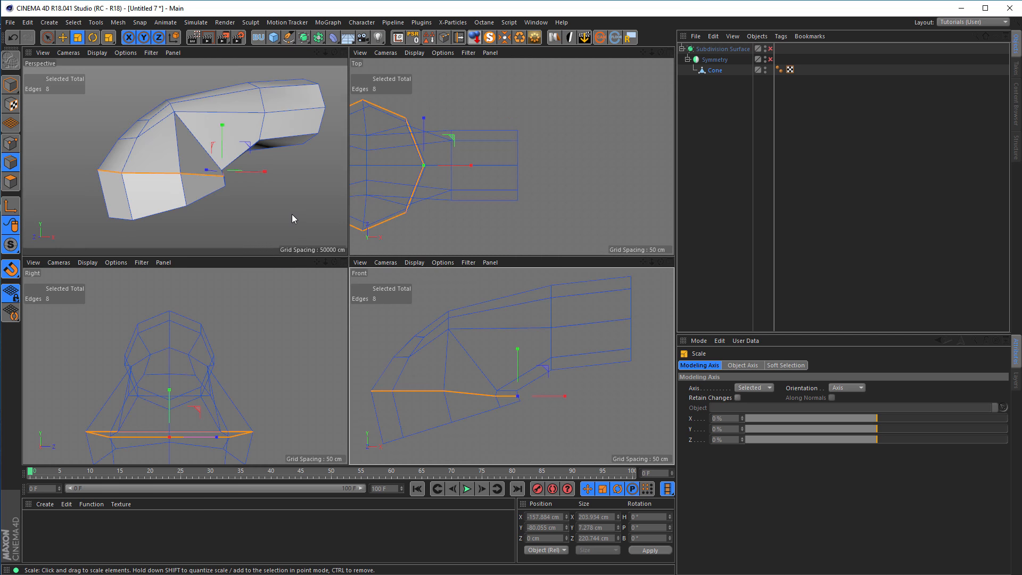
middle_click(291, 218)
left_click(770, 49)
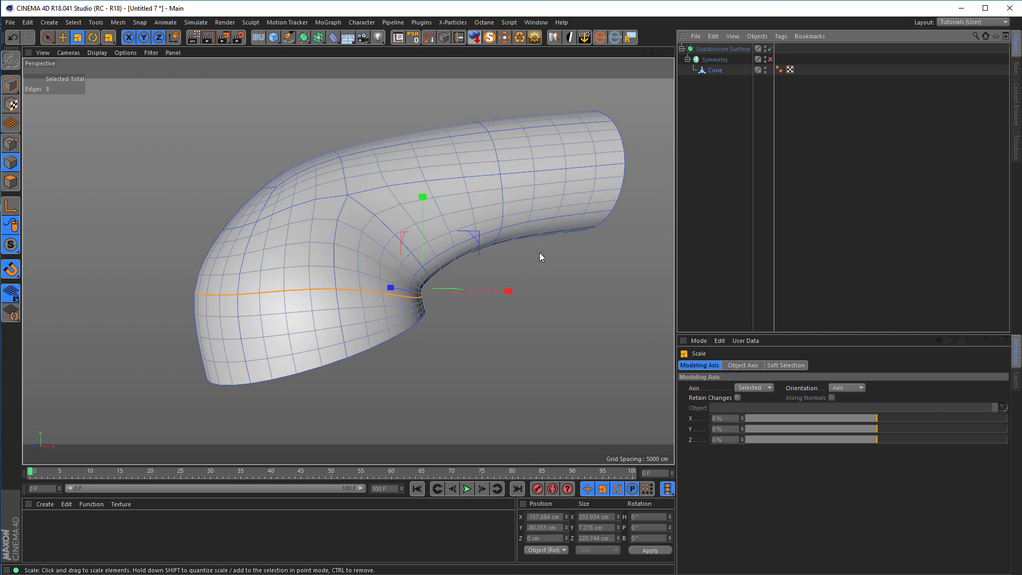
left_click_drag(510, 291, 506, 291)
left_click_drag(349, 250, 470, 247, "alt")
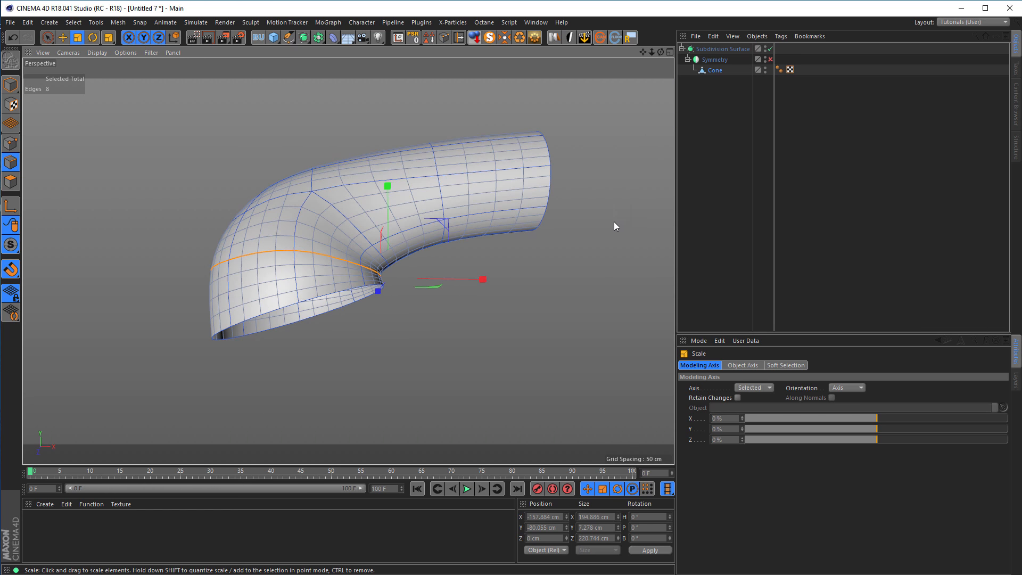
Disable the Subdivision Surface, loop-select the boundary edges of the tilted opening and show them in the Front view.
left_click(770, 49)
middle_click_drag(290, 251, 280, 239, "alt")
left_click_drag(280, 239, 245, 275, "alt")
middle_click_drag(245, 276, 264, 245, "alt")
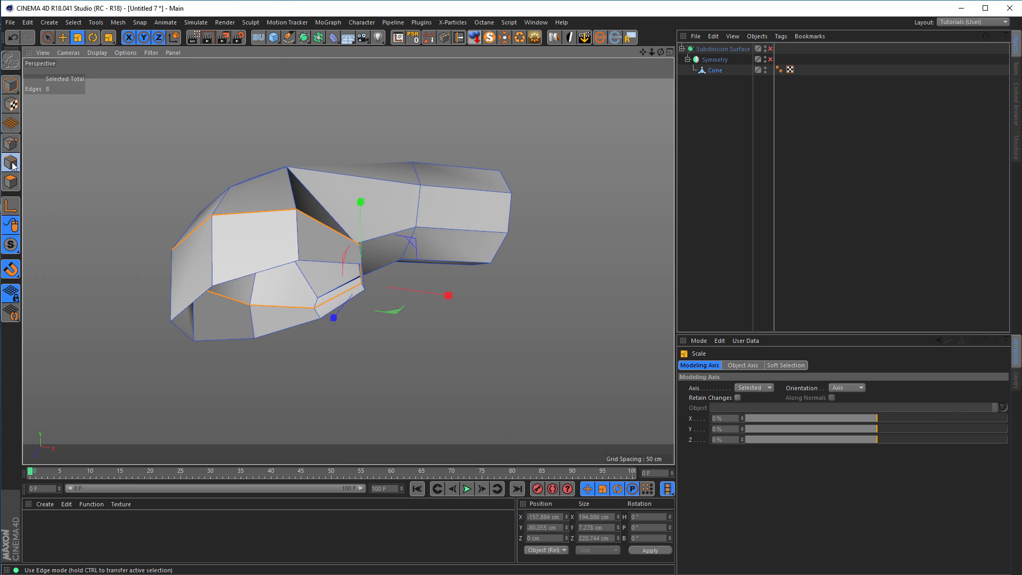
key("u")
key("l")
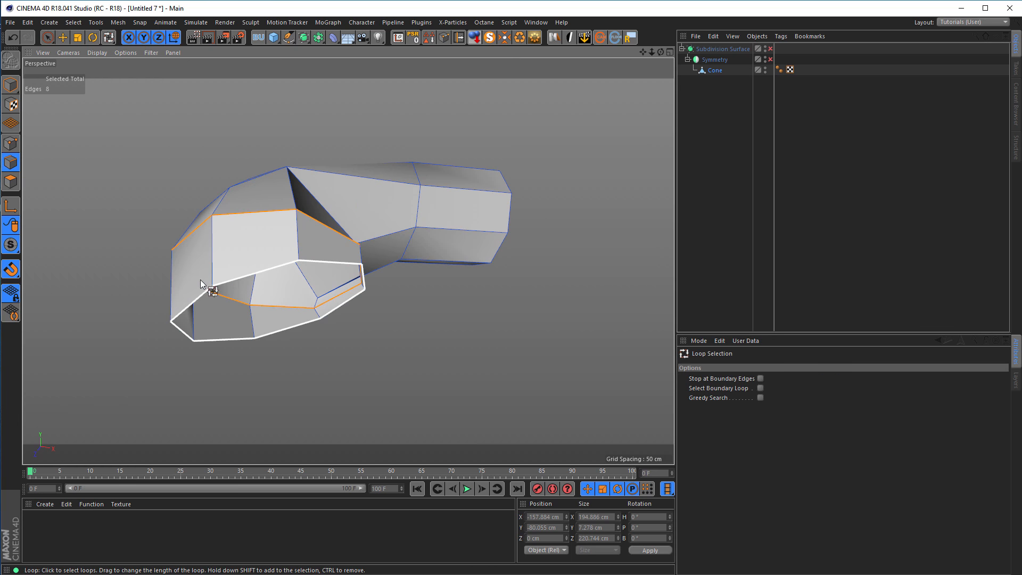
left_click(261, 272)
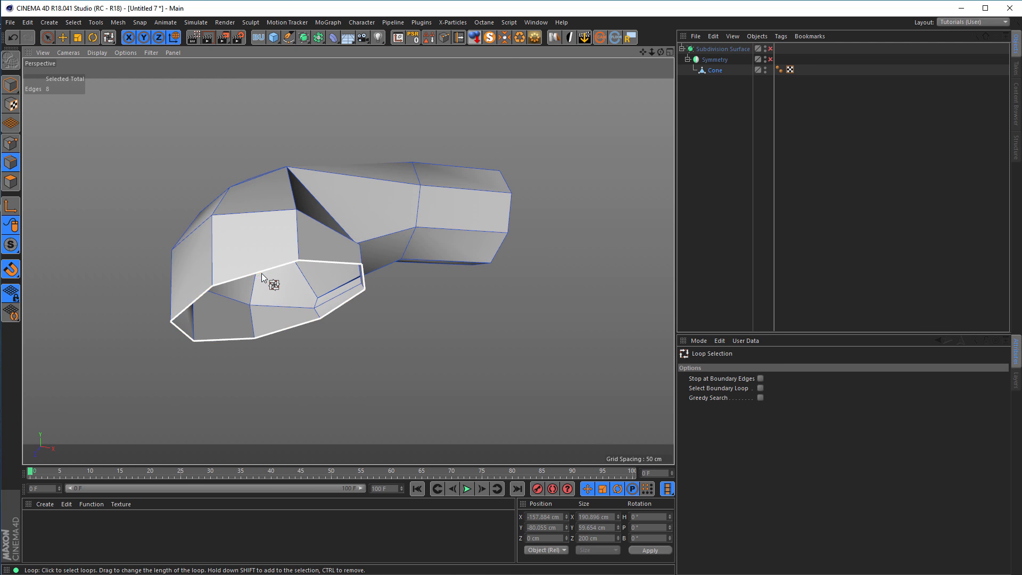
middle_click(385, 382)
middle_click(384, 388)
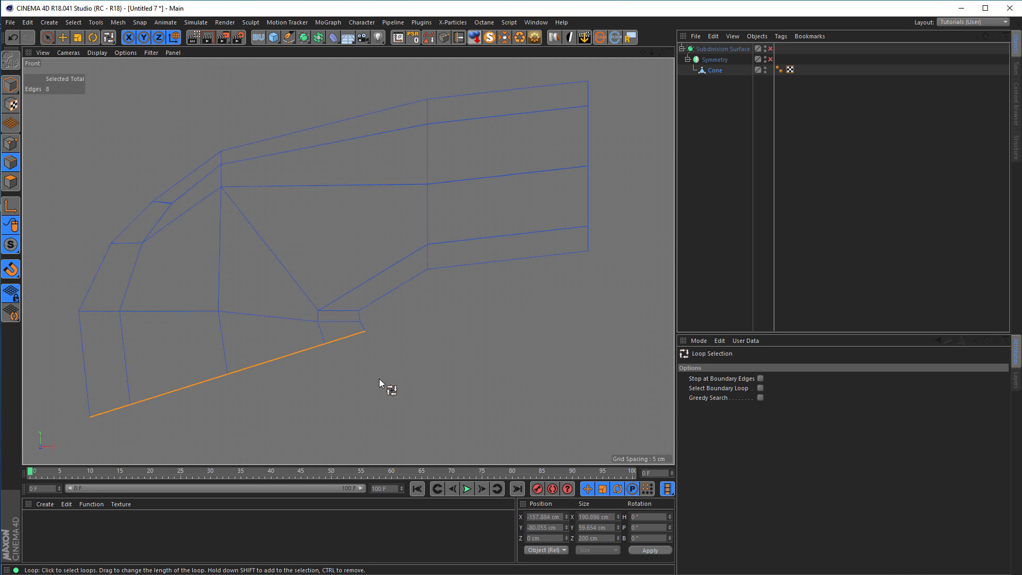
Activate the Move tool on the tilted opening's boundary loop and disable snapping.
left_click(62, 38)
middle_click_drag(258, 390, 311, 359, "alt")
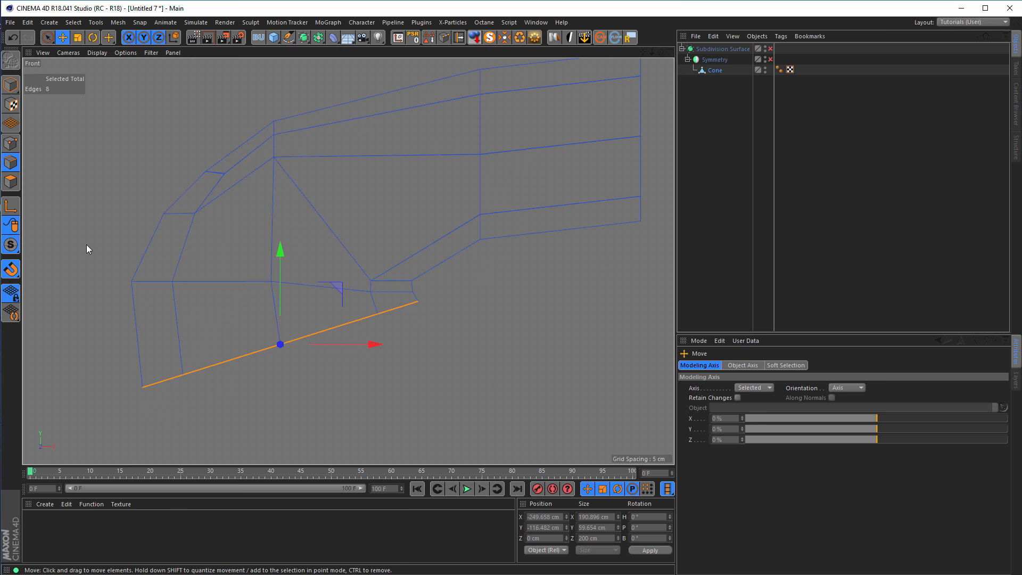
key("shift+s")
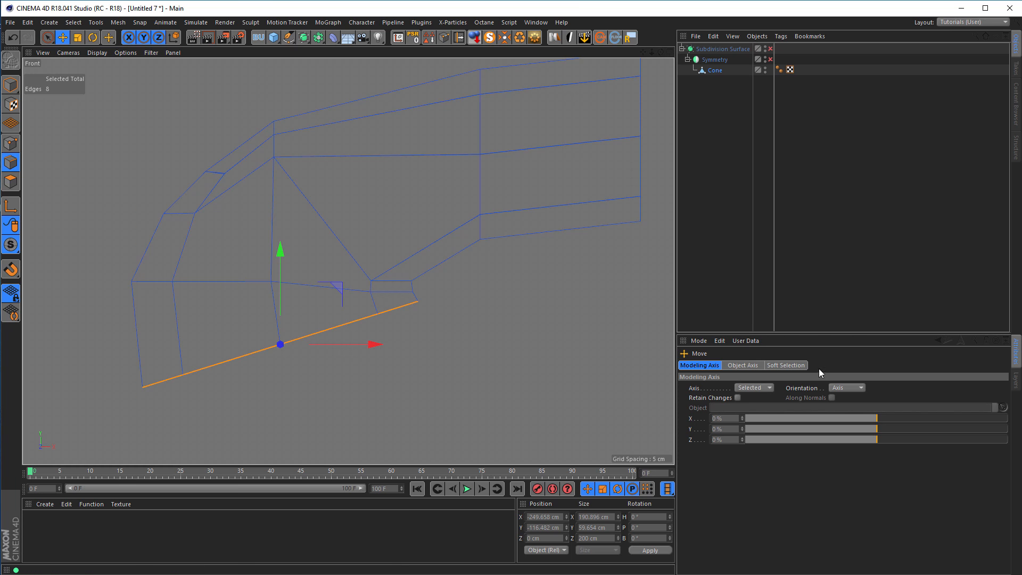
left_click(852, 387)
left_click(852, 452)
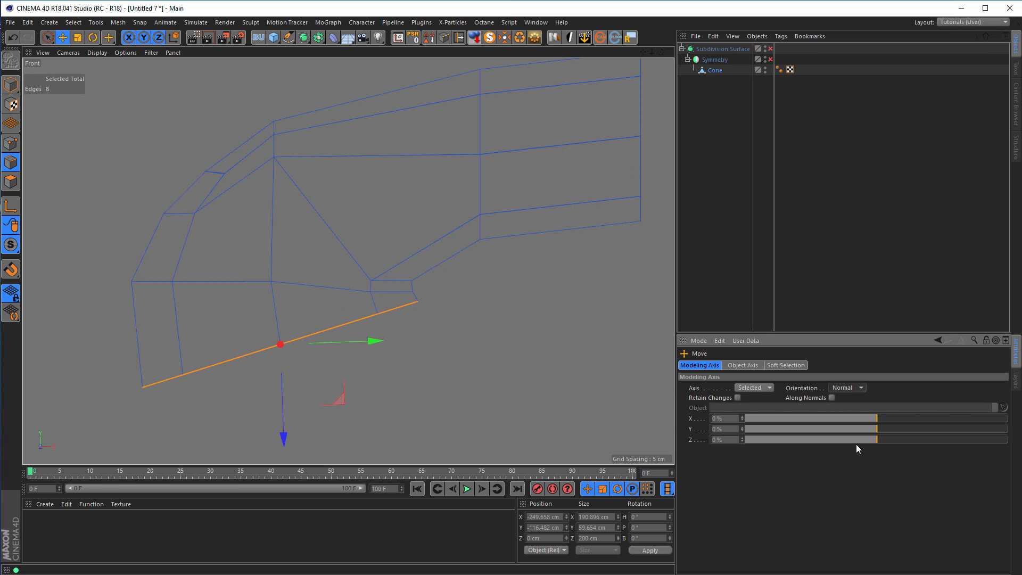
left_click(832, 398)
left_click(845, 390)
left_click(845, 398)
Rotate only the modeling axis of the boundary loop by about -17.6° so it lines up with the tilted opening.
scroll(276, 358, "up", 3)
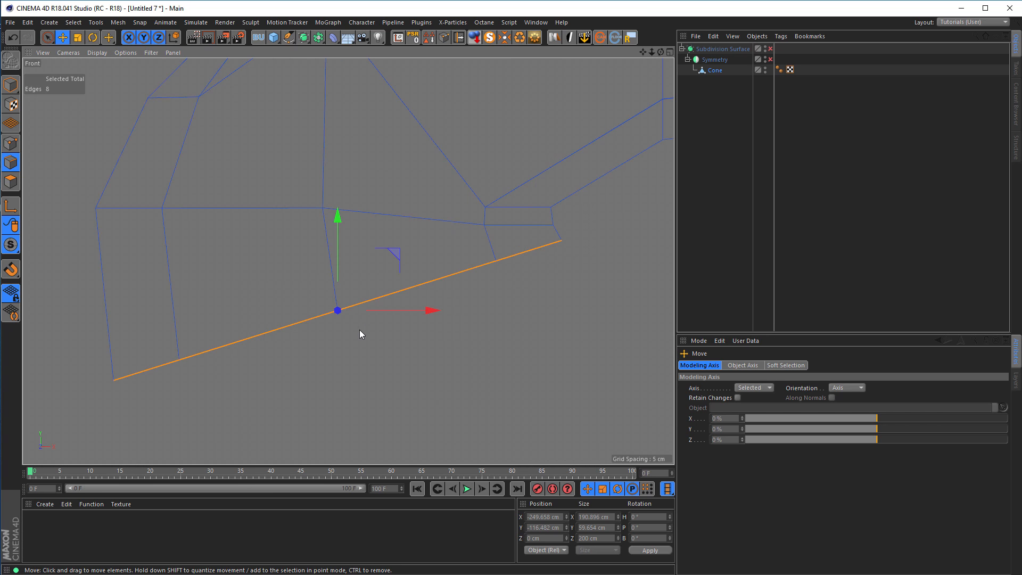
key("r")
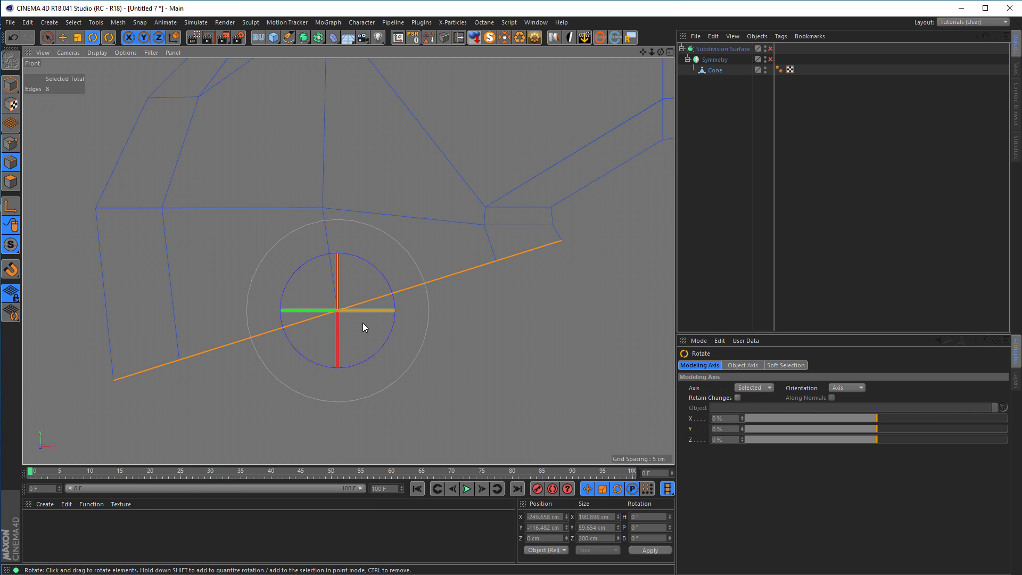
key("l")
left_click_drag(394, 299, 384, 287)
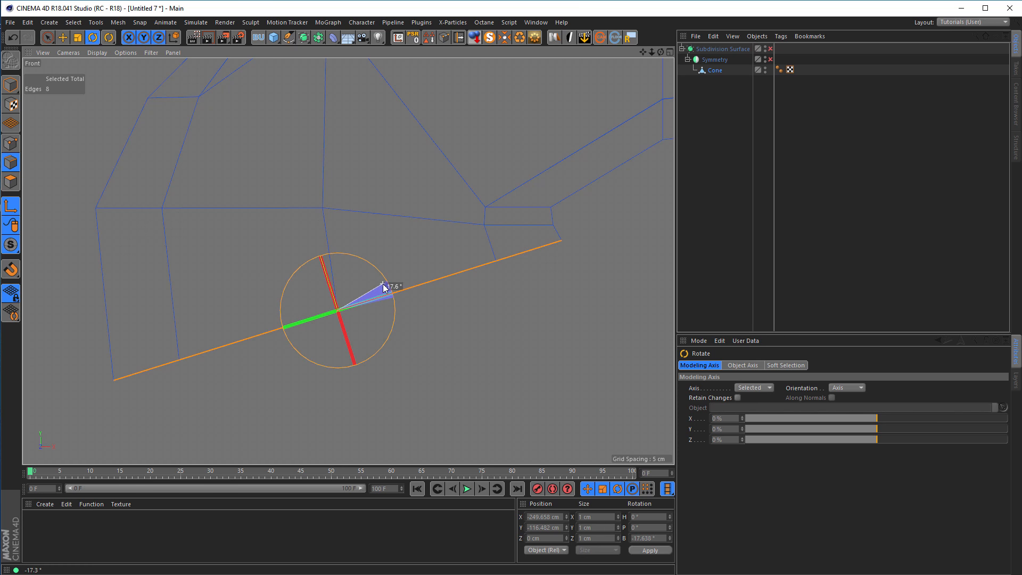
left_click_drag(385, 287, 385, 288)
key("l")
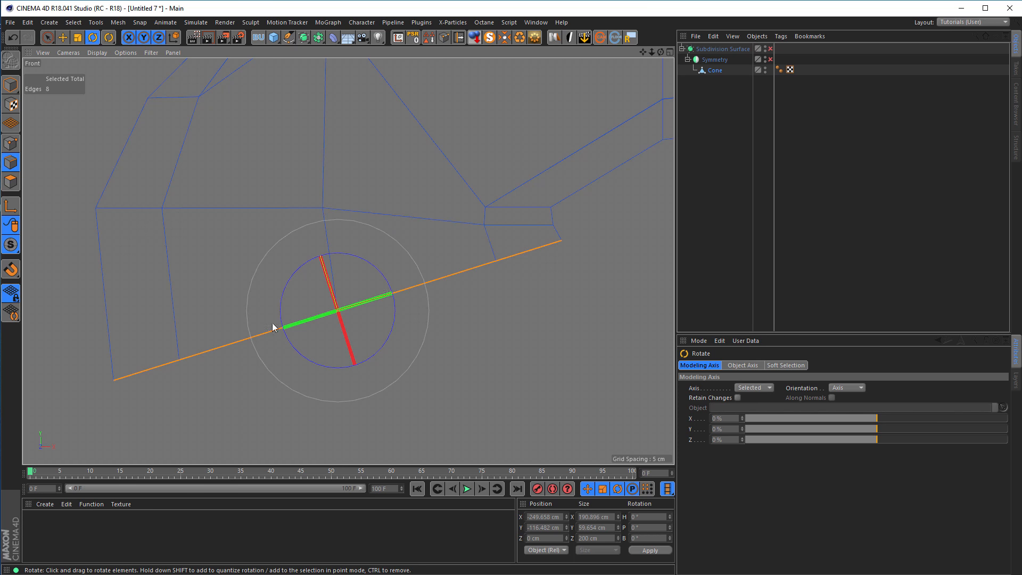
right_click_drag(423, 367, 401, 372, "alt")
middle_click_drag(401, 372, 417, 315, "alt")
key("e")
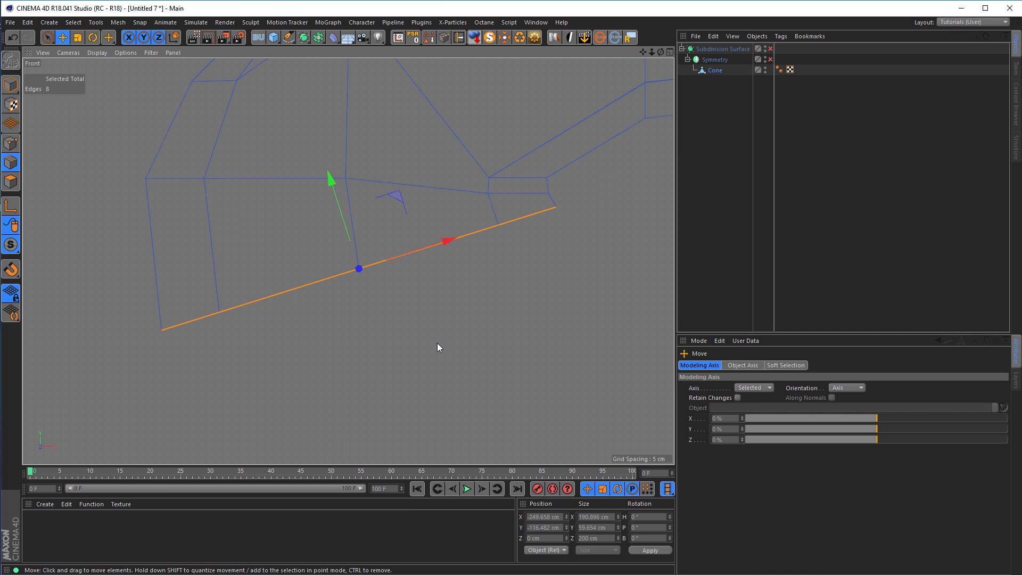
In the Perspective view, extrude the boundary edges outward along the tilted axis by about 2.2 cm to form a narrow band.
middle_click(437, 342)
middle_click(250, 202)
left_click_drag(294, 293, 296, 220, "alt")
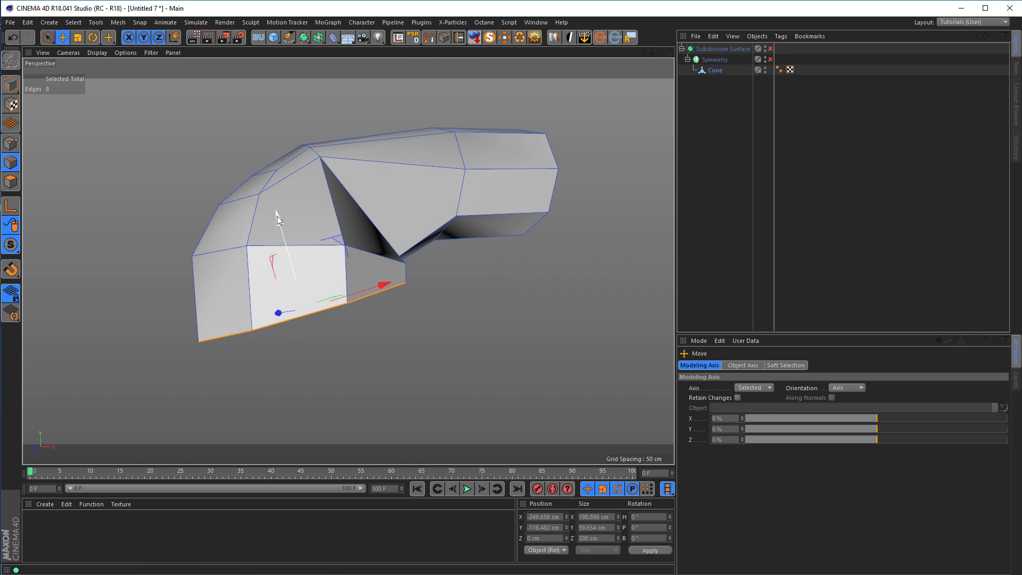
left_click_drag(276, 215, 279, 218)
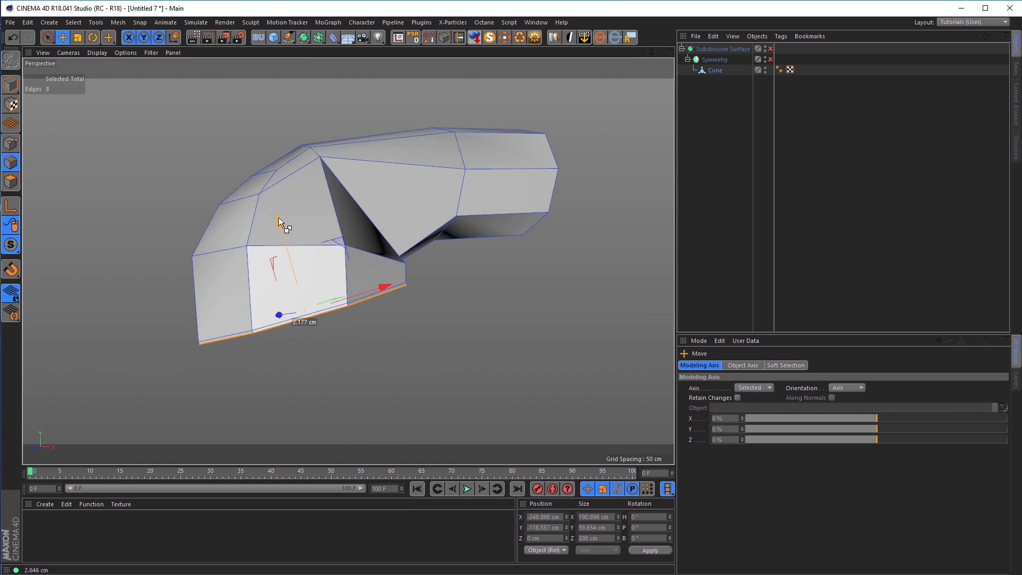
Extrude the boundary edges outward again to about X -236.8 cm, Y -156.9 cm and scale the new loop uniformly to about 157.7 cm in X.
left_click_drag(279, 217, 283, 221)
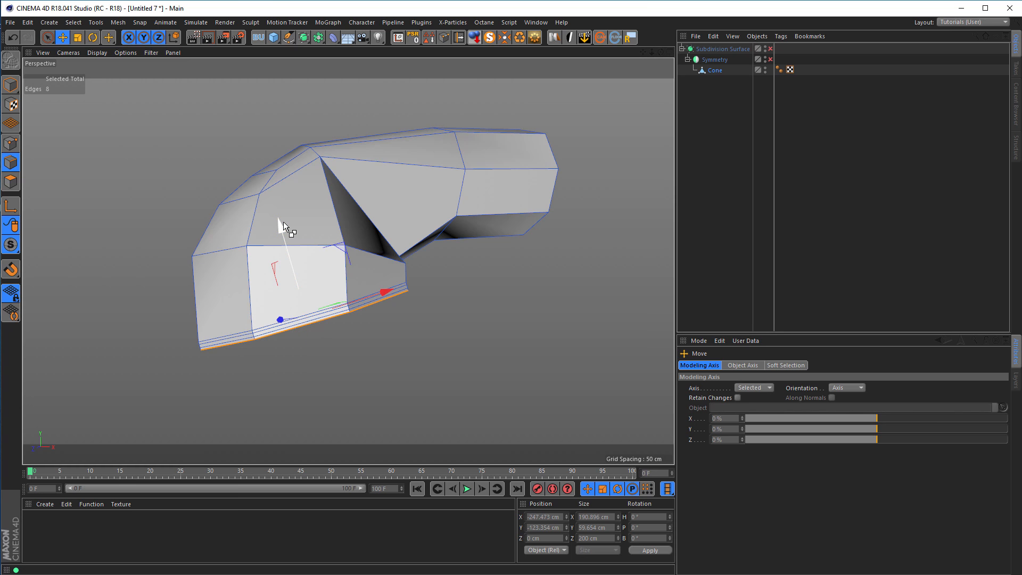
key("ctrl+z")
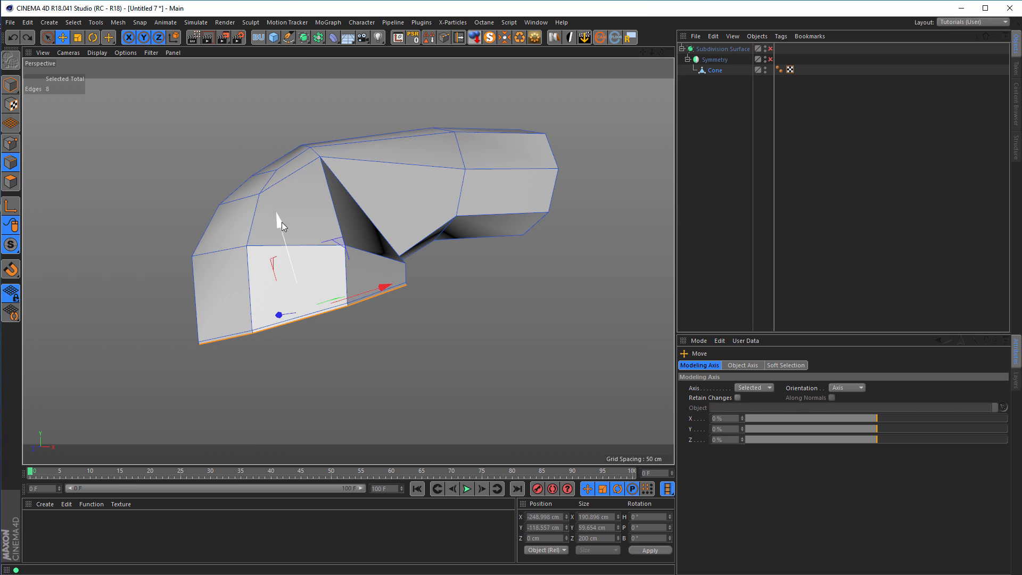
left_click_drag(282, 222, 300, 261)
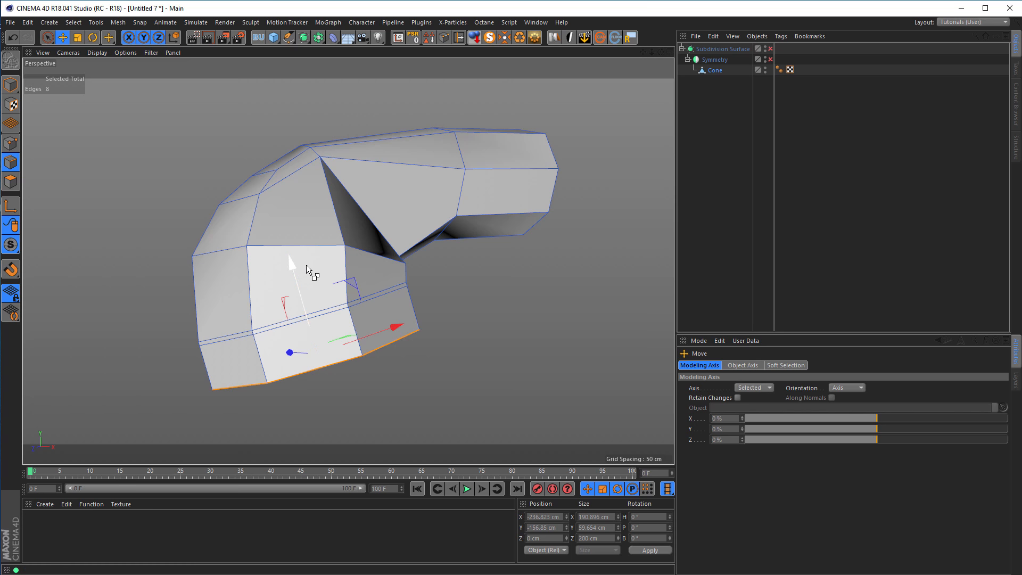
key("t")
left_click_drag(498, 346, 423, 362)
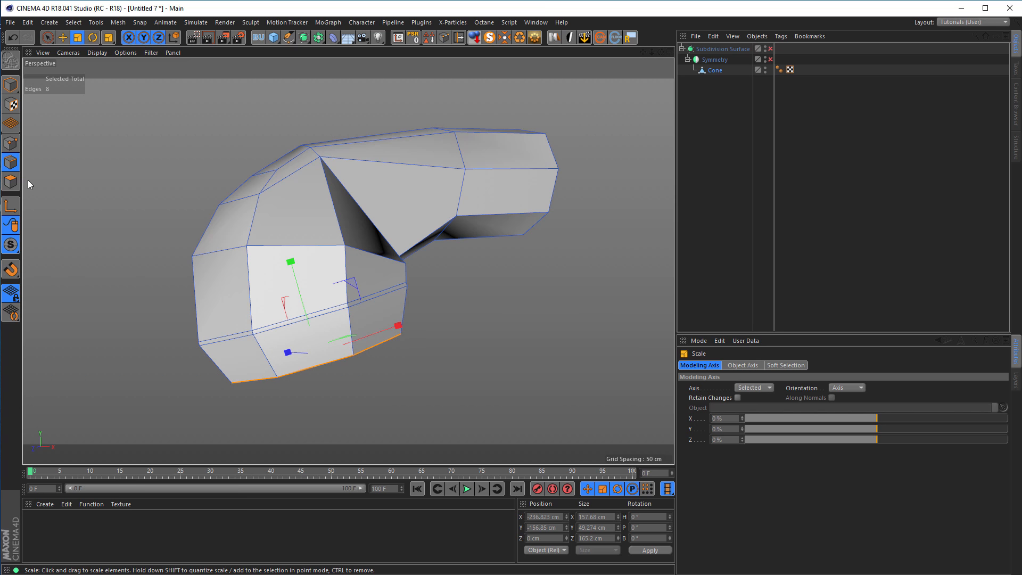
In polygon mode, loop-select the narrow band of polygons around the handset's end.
left_click(11, 182)
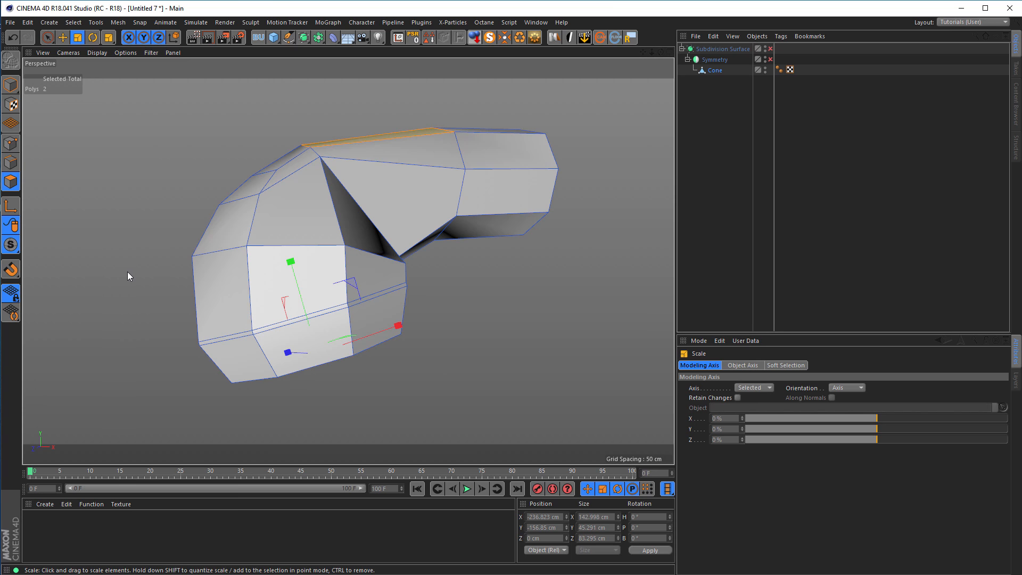
key("u")
key("l")
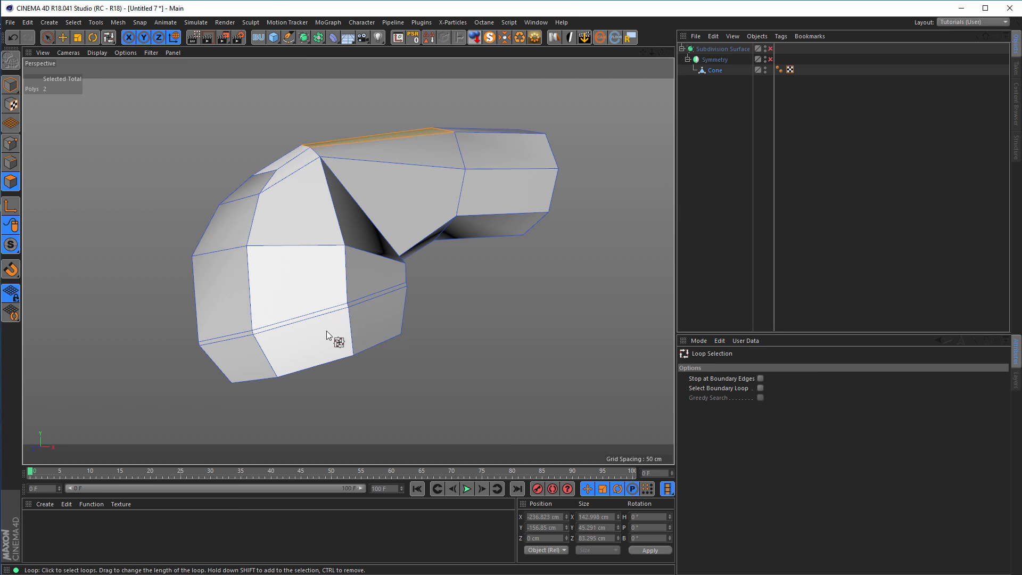
left_click(347, 304)
right_click_drag(328, 312, 571, 318, "alt")
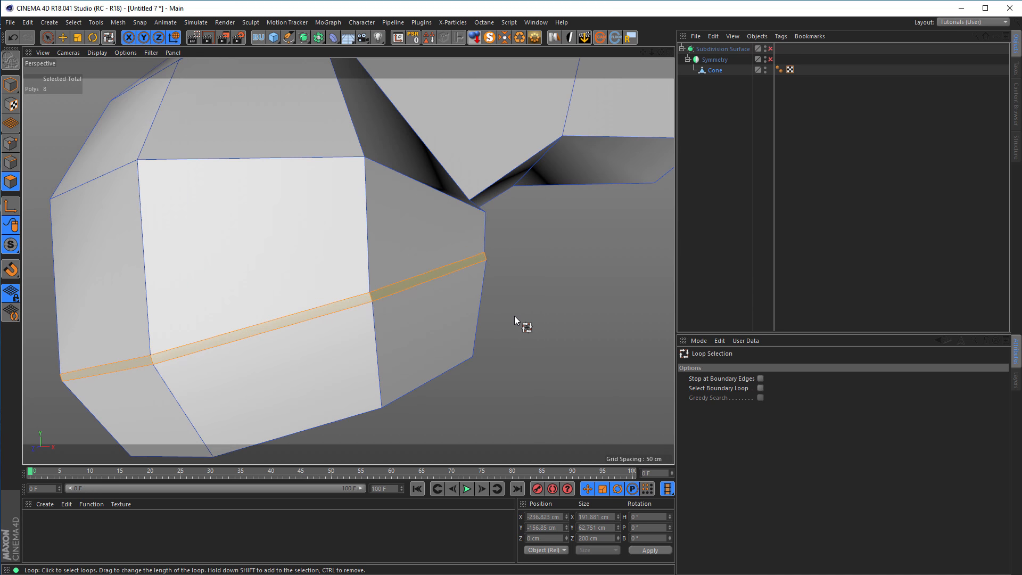
mouse_move(459, 307)
left_mouse_down("alt")
mouse_move(386, 309)
mouse_move(362, 329)
mouse_move(574, 295)
mouse_move(552, 283)
mouse_move(493, 282)
mouse_move(423, 322)
mouse_move(512, 294)
mouse_move(447, 306)
left_mouse_up("alt")
Extrude the narrow polygon band inward with an offset of -2.2 cm and a subdivision of 2 to form a groove.
key("d")
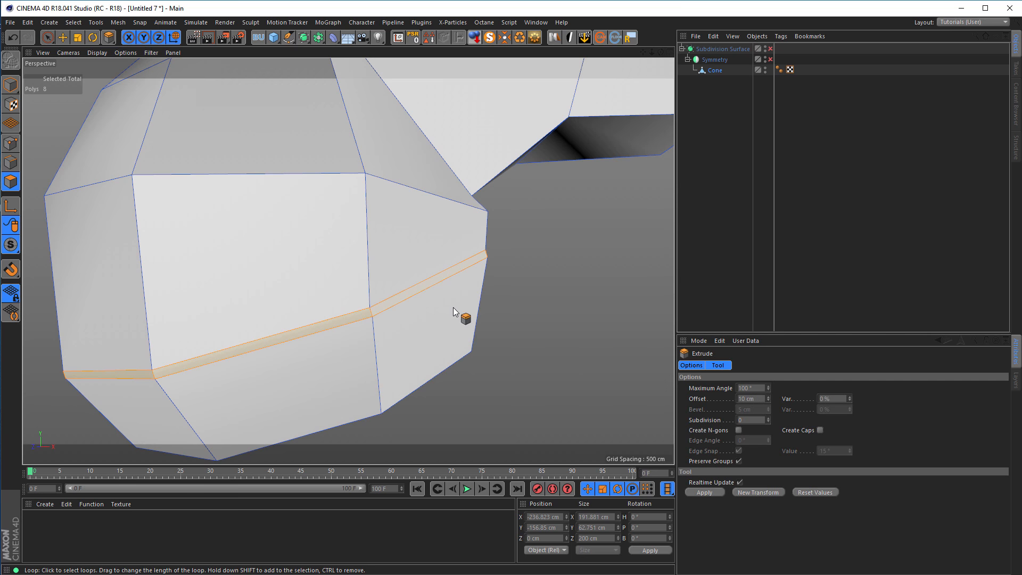
left_click_drag(574, 302, 543, 302)
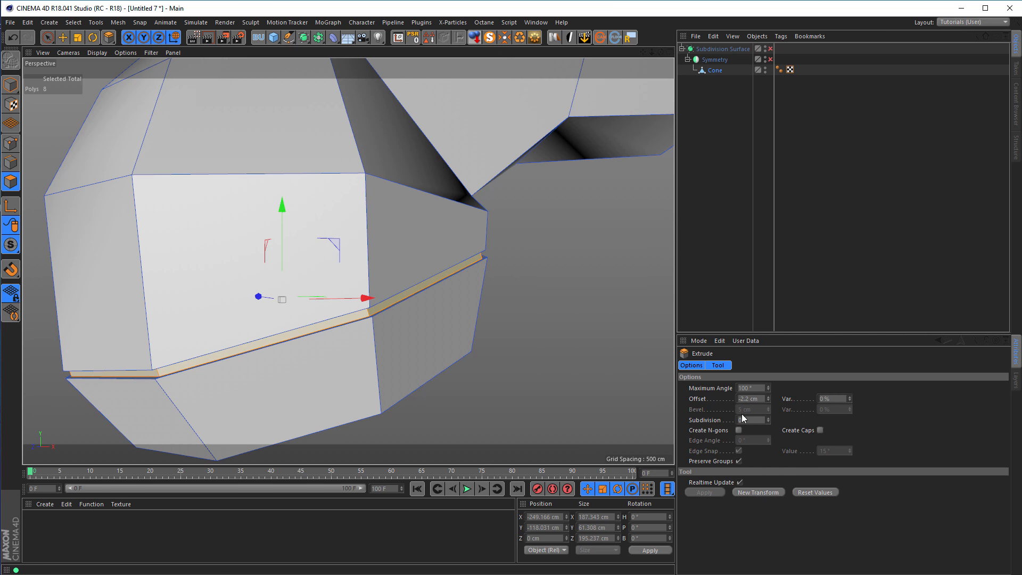
left_click(768, 418)
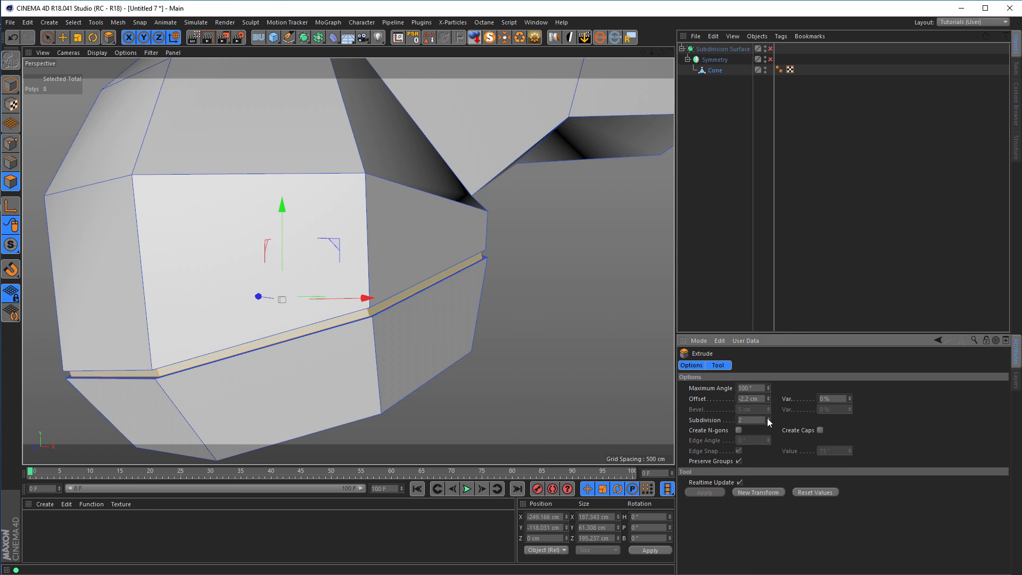
scroll(479, 269, "up", 5)
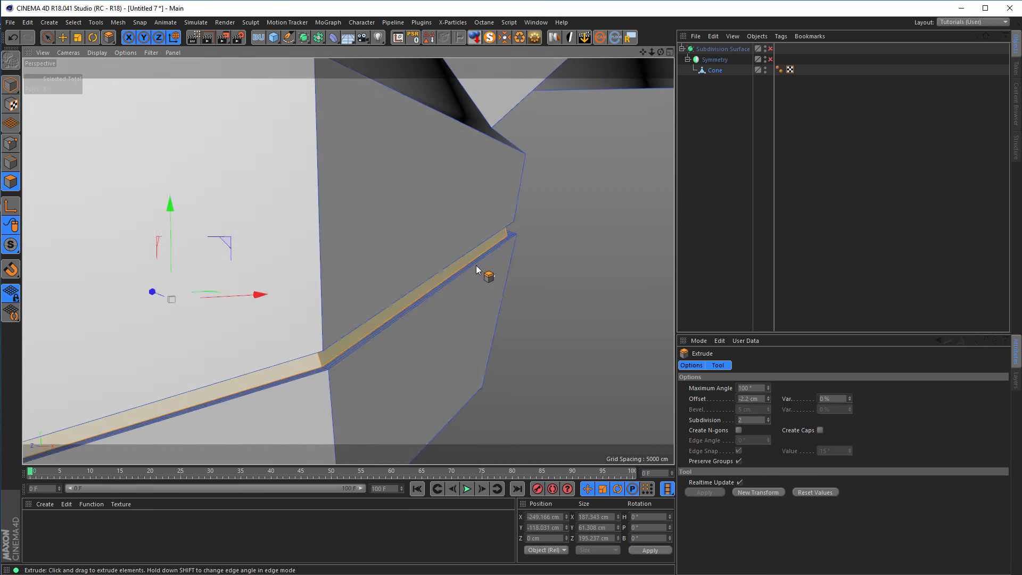
scroll(479, 269, "down", 5)
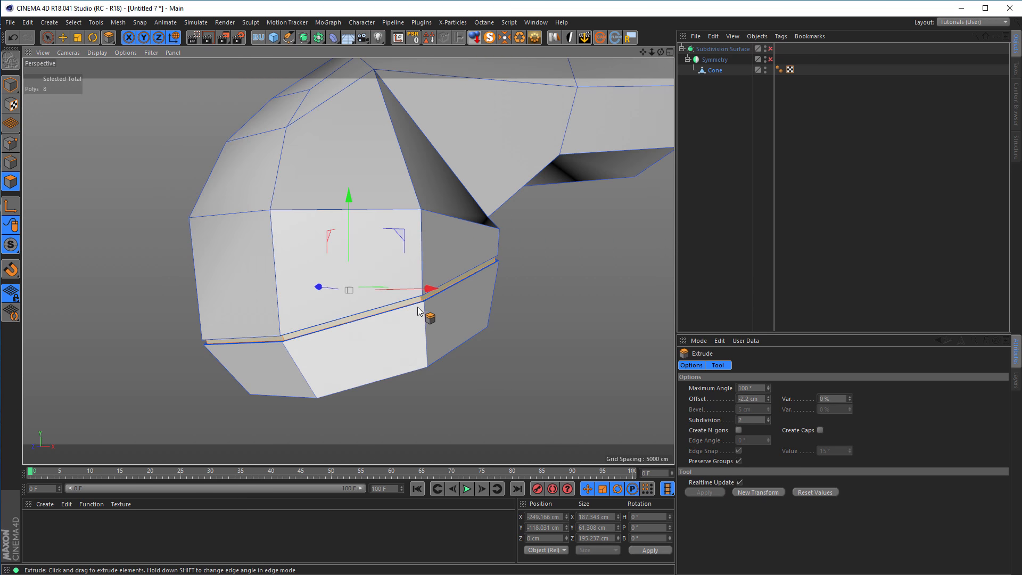
Switch to model mode, enable Symmetry and the Subdivision Surface, and inspect the smoothed groove on the full handset.
left_click(11, 85)
scroll(381, 257, "down", 5)
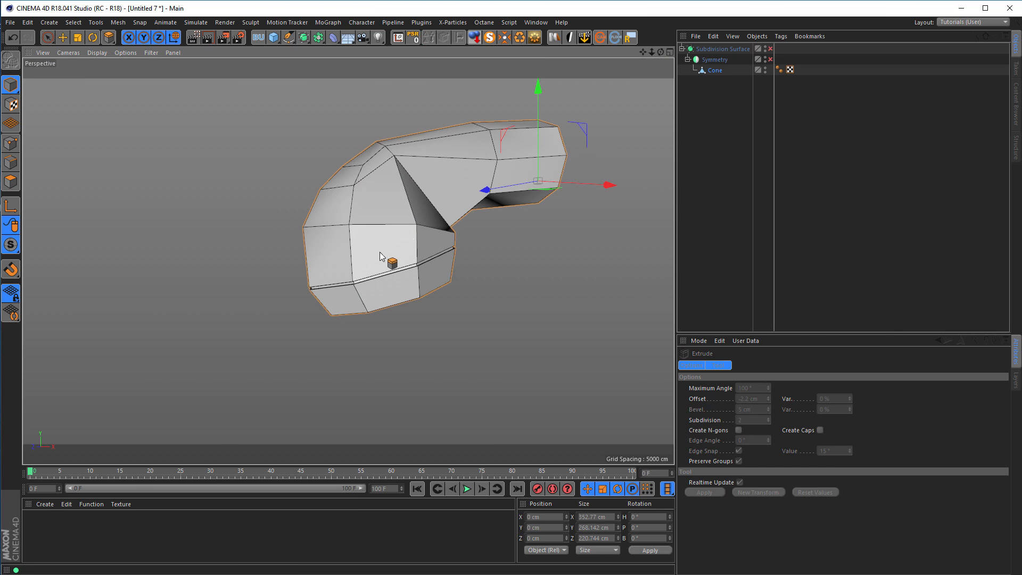
left_click(770, 59)
left_click(770, 48)
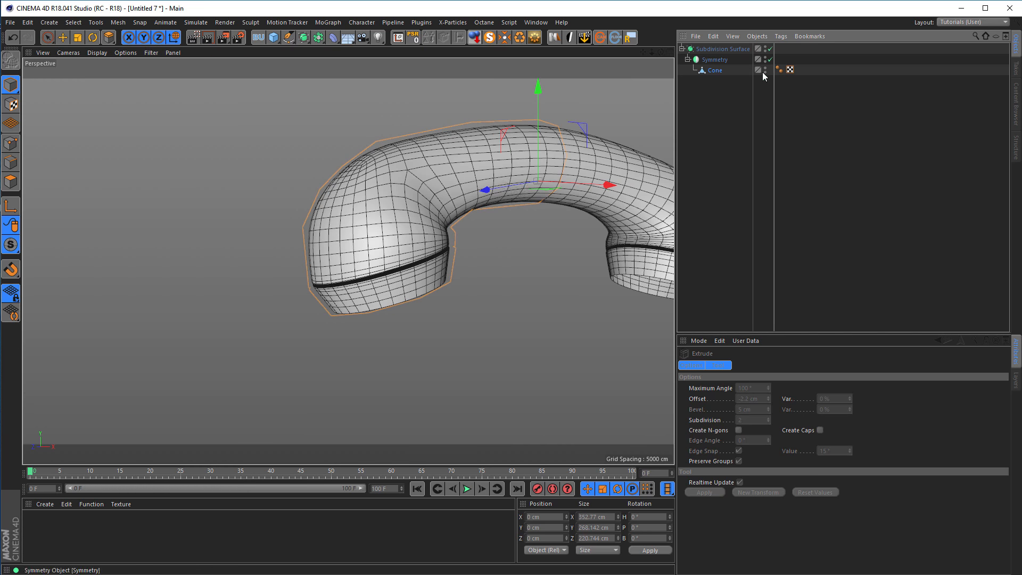
middle_click_drag(394, 193, 293, 201, "alt")
mouse_move(307, 205)
left_mouse_down("alt")
mouse_move(366, 232)
mouse_move(299, 206)
left_mouse_up("alt")
left_click_drag(263, 255, 274, 253, "alt")
right_click_drag(274, 250, 286, 245, "alt")
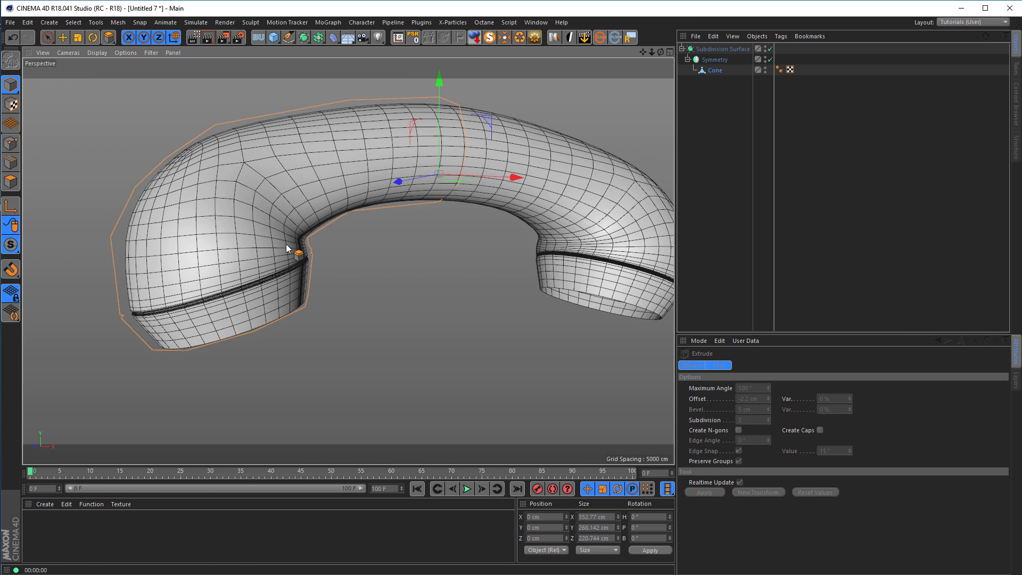
Switch the render settings from Octane to the Middle GI preset with the Physical renderer and render the Perspective view.
key("ctrl+r")
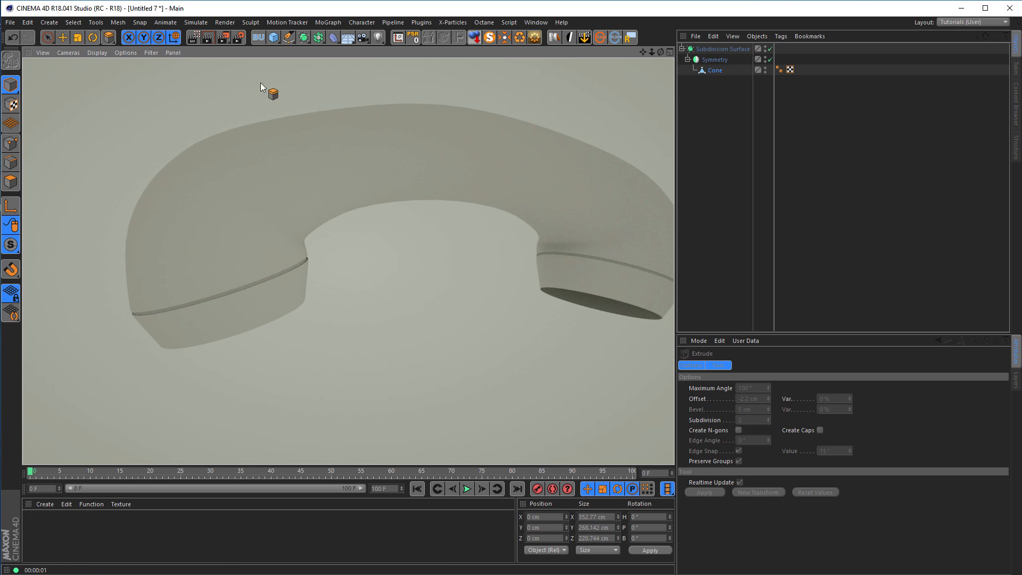
left_click(237, 38)
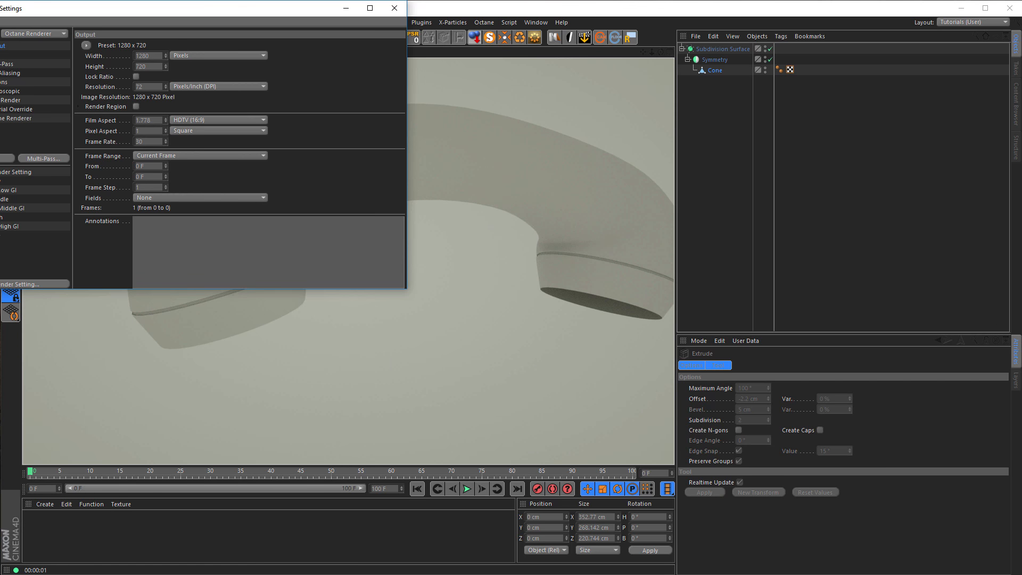
left_click(8, 208)
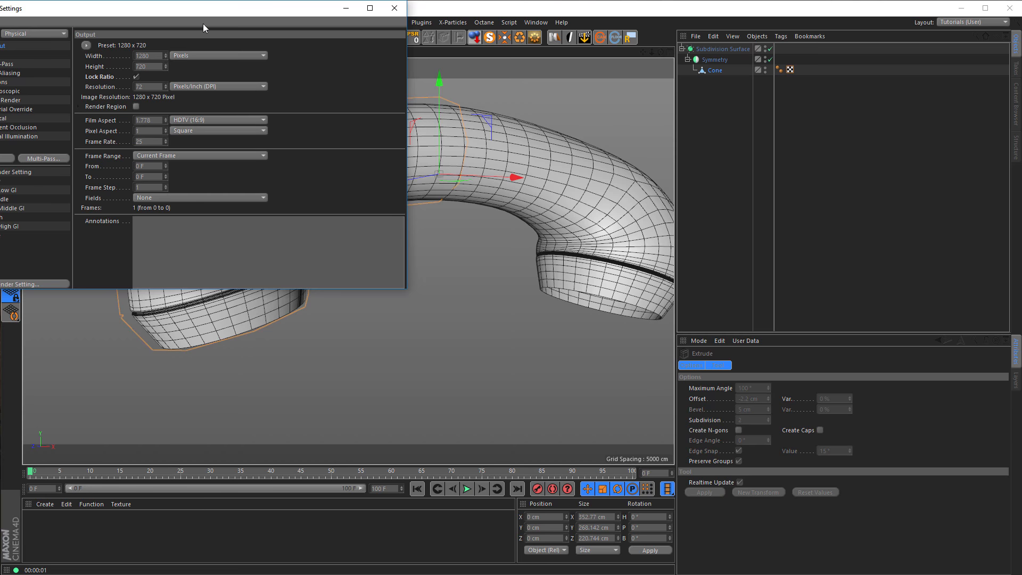
left_click_drag(231, 11, 398, 58)
left_click(560, 56)
key("ctrl+r")
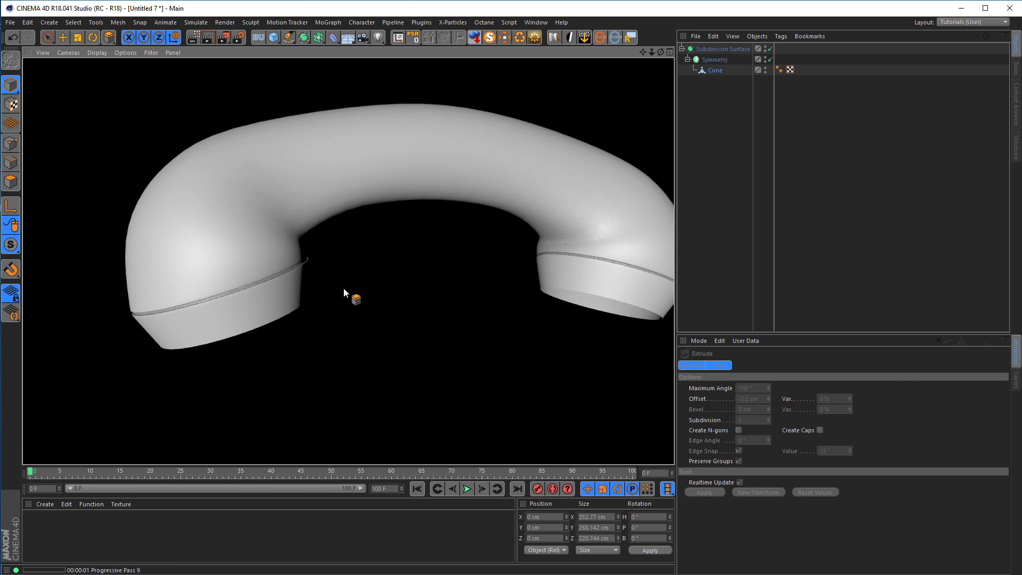
Disable Symmetry and the Subdivision Surface, and loop-select the open boundary edges at the mirror seam in edge mode.
mouse_move(285, 303)
left_mouse_down("alt")
mouse_move(292, 353)
mouse_move(296, 271)
mouse_move(369, 289)
mouse_move(334, 229)
mouse_move(265, 211)
mouse_move(242, 266)
mouse_move(279, 255)
left_mouse_up("alt")
scroll(397, 195, "up", 3)
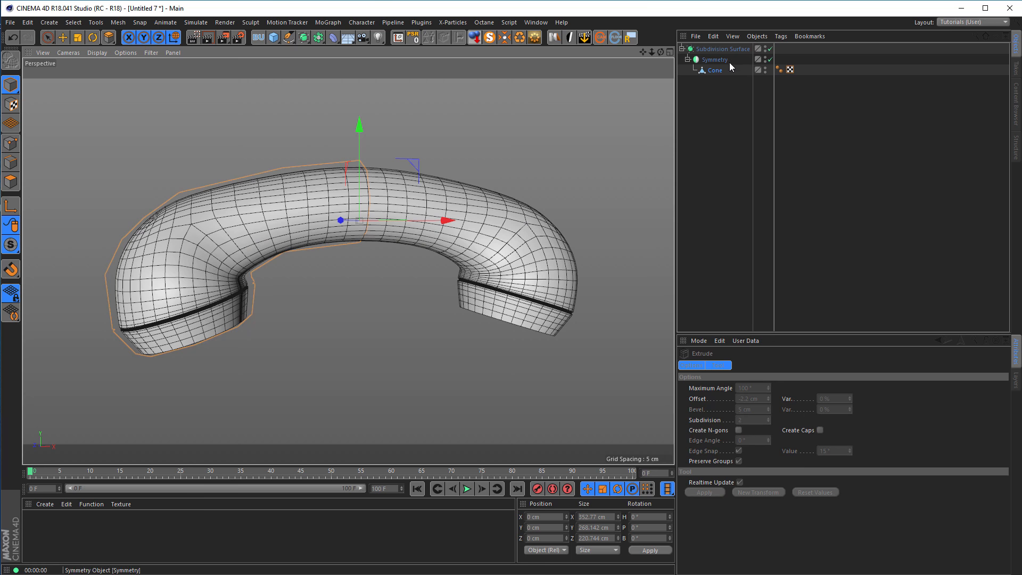
left_click(770, 59)
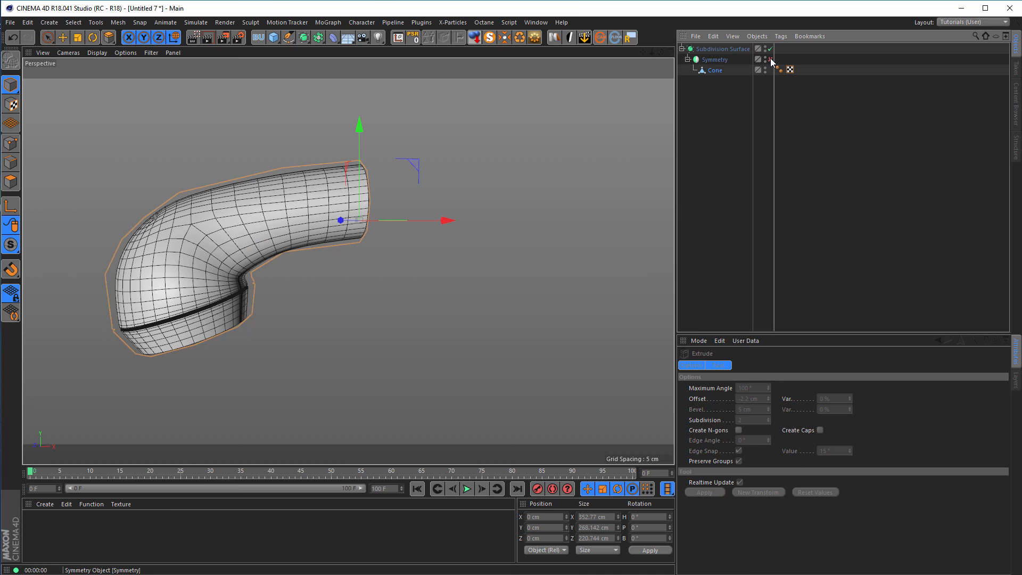
left_click(770, 49)
left_click_drag(422, 194, 368, 215, "alt")
left_click(11, 163)
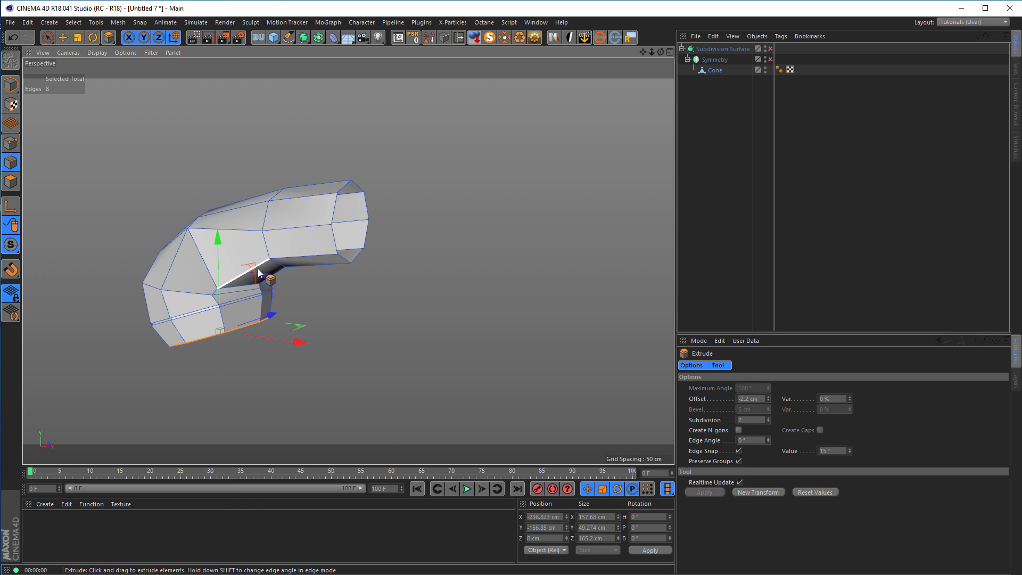
key("u")
key("l")
left_click(341, 258)
scroll(354, 251, "up", 3)
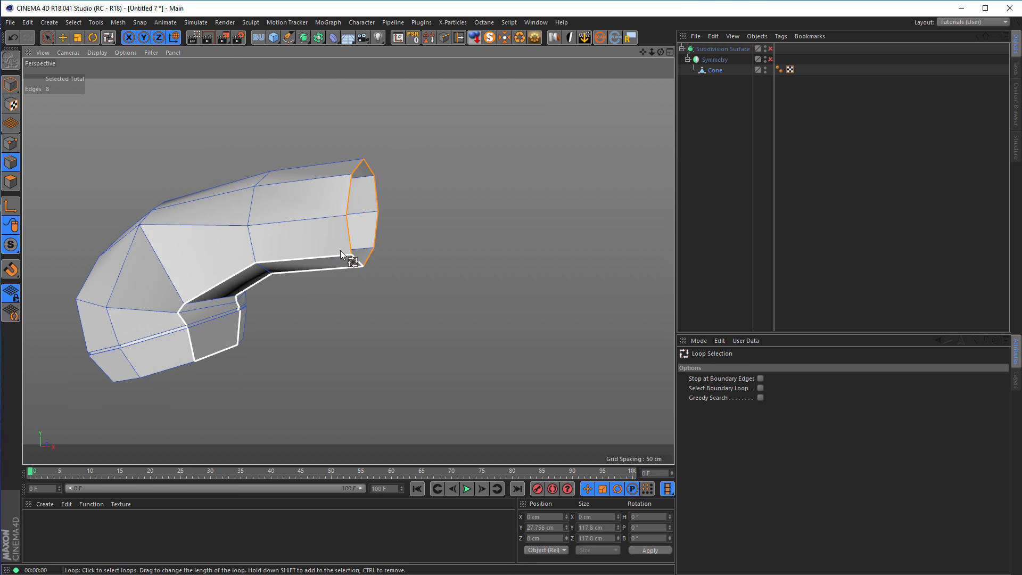
Move the mirror-seam edge loop along X to about 29.29 cm and select the Cone object in model mode.
key("e")
left_click_drag(460, 216, 487, 214)
mouse_move(275, 207)
left_mouse_down("alt")
mouse_move(205, 171)
mouse_move(193, 205)
mouse_move(273, 244)
mouse_move(276, 214)
left_mouse_up("alt")
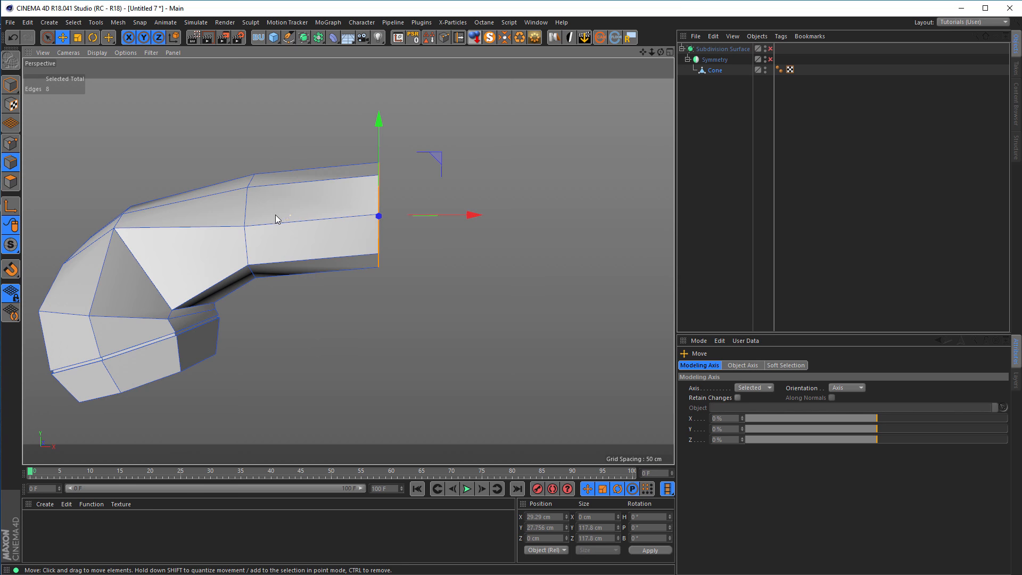
left_click(11, 86)
left_click(713, 71)
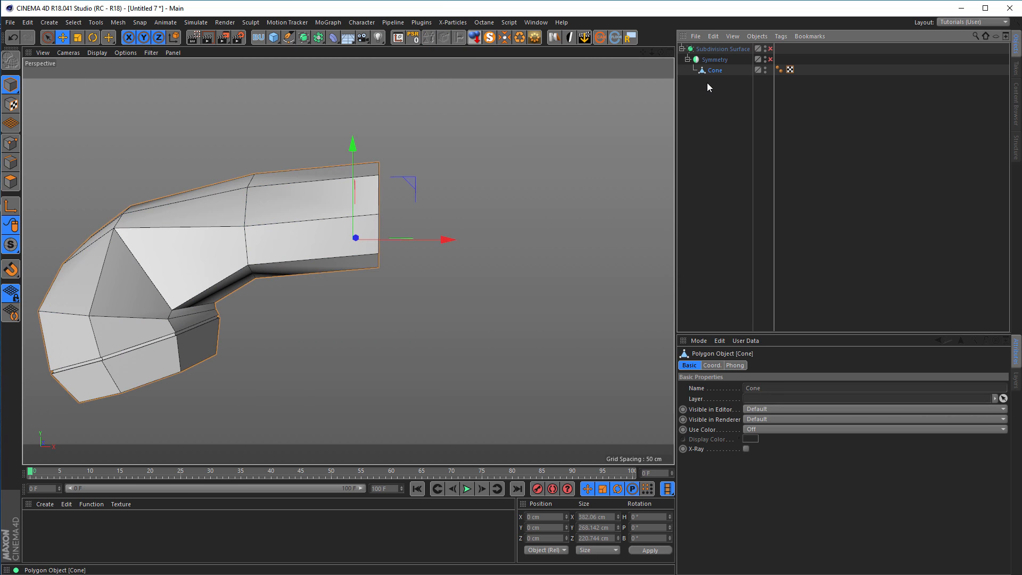
Move the Cone's axis to the mirror seam using Axis Center with X at 100% and Auto Update, and reset its position to 0 cm.
left_click(398, 38)
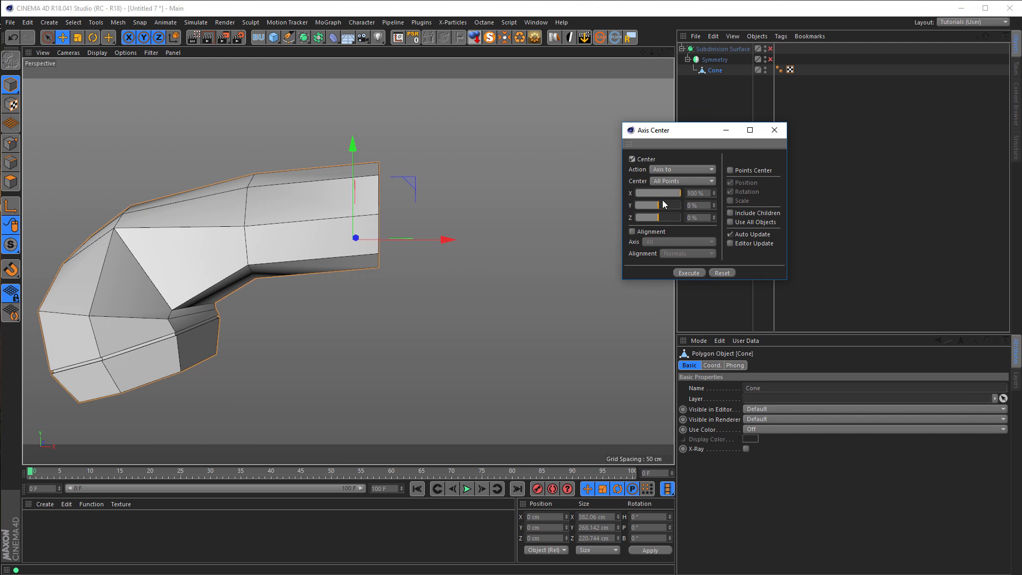
left_click(729, 234)
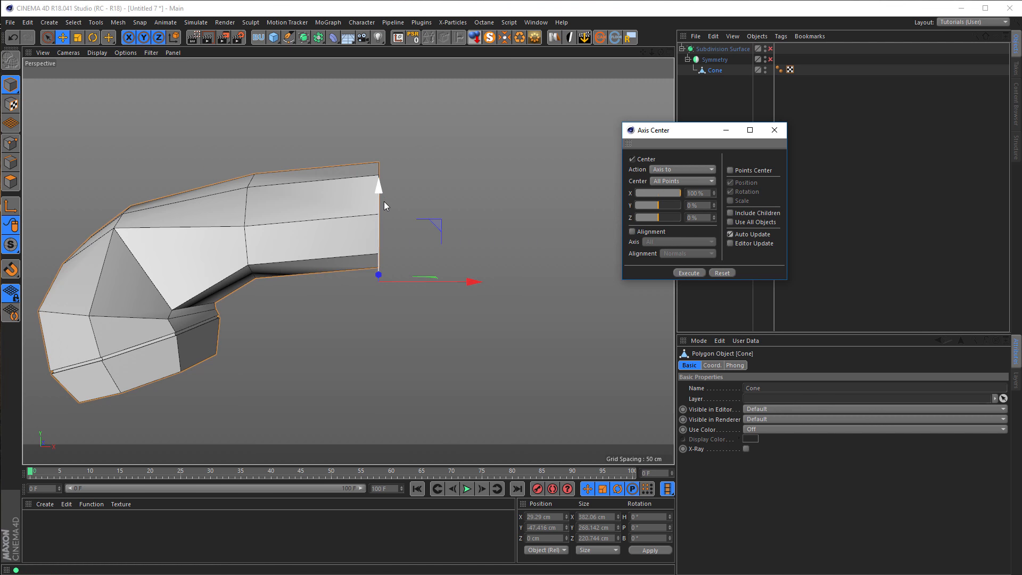
left_click(775, 130)
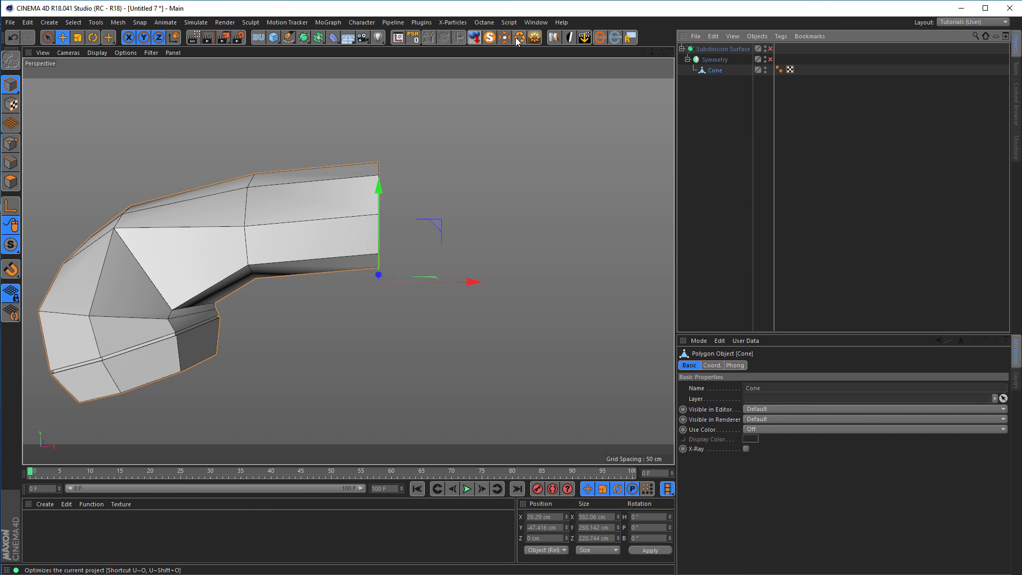
left_click(398, 38)
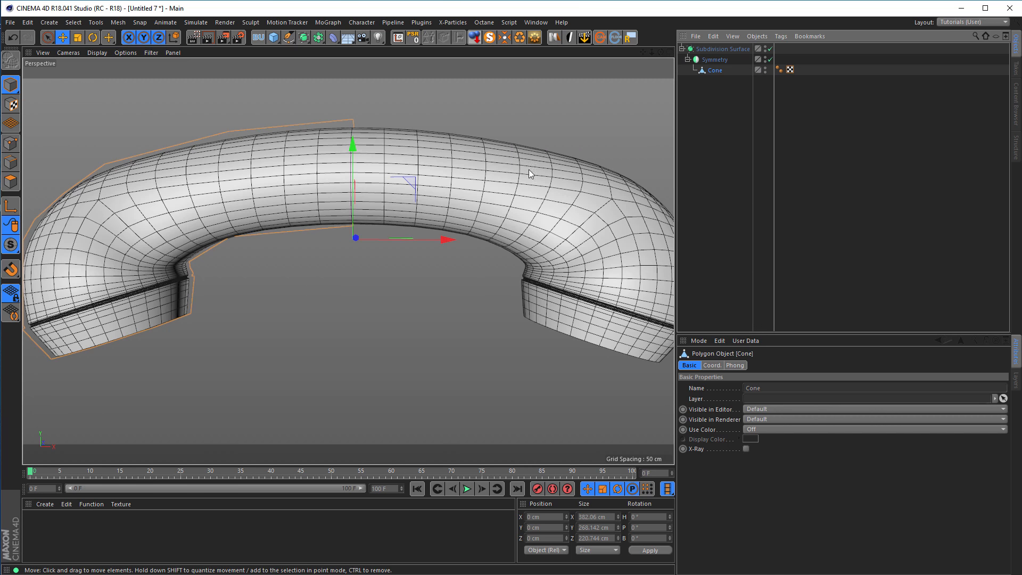
Inspect the smoothed handset's open cap from below and disable Symmetry and the Subdivision Surface.
scroll(334, 181, "down", 6)
left_click_drag(265, 214, 251, 284, "alt")
scroll(324, 248, "up", 4)
left_click(770, 59)
right_click_drag(253, 280, 266, 278, "alt")
left_click_drag(266, 278, 333, 277, "alt")
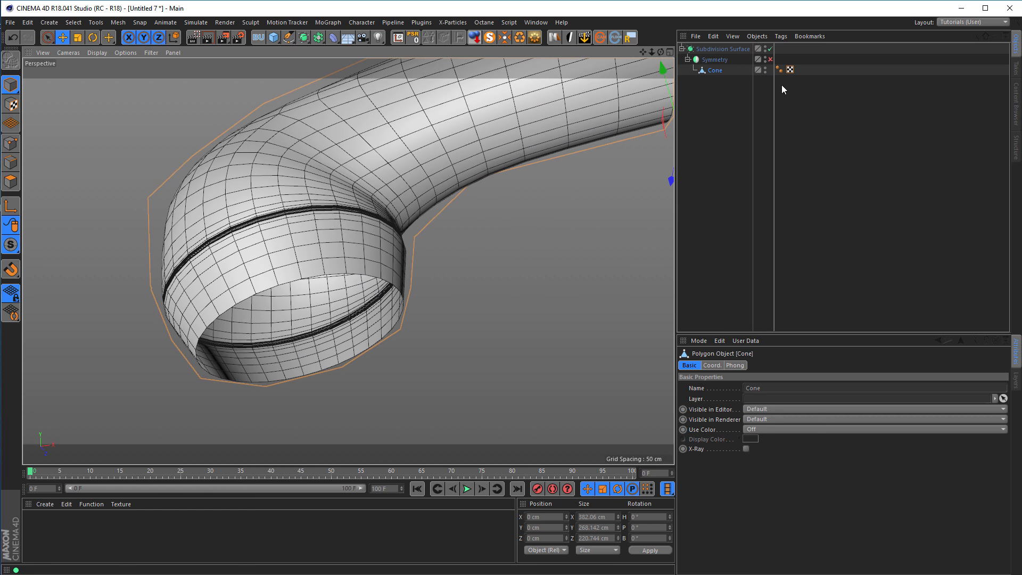
left_click(770, 49)
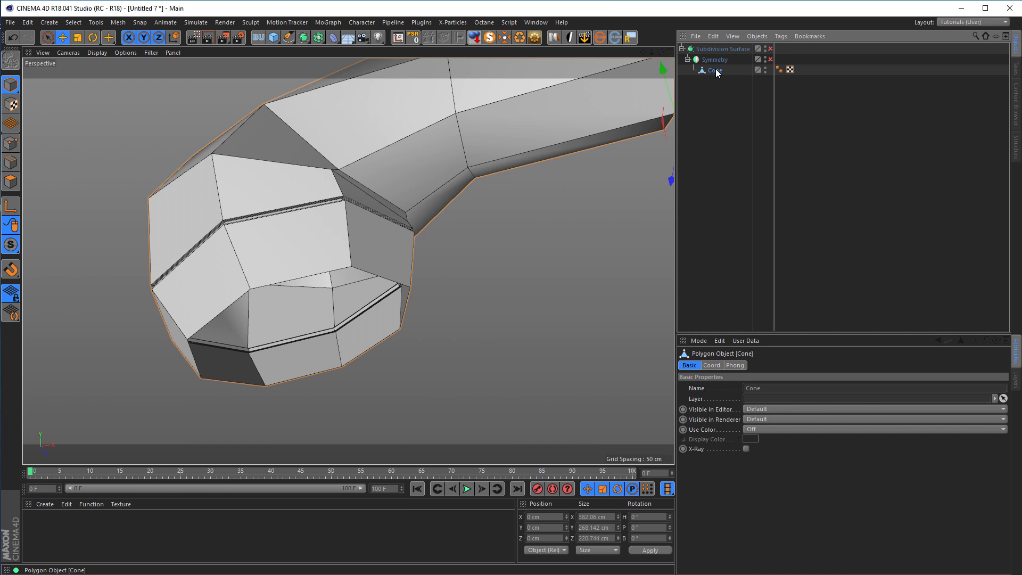
Loop-select the open rim edges of the Cone's end cap in edge mode.
left_click(10, 162)
key("u")
key("l")
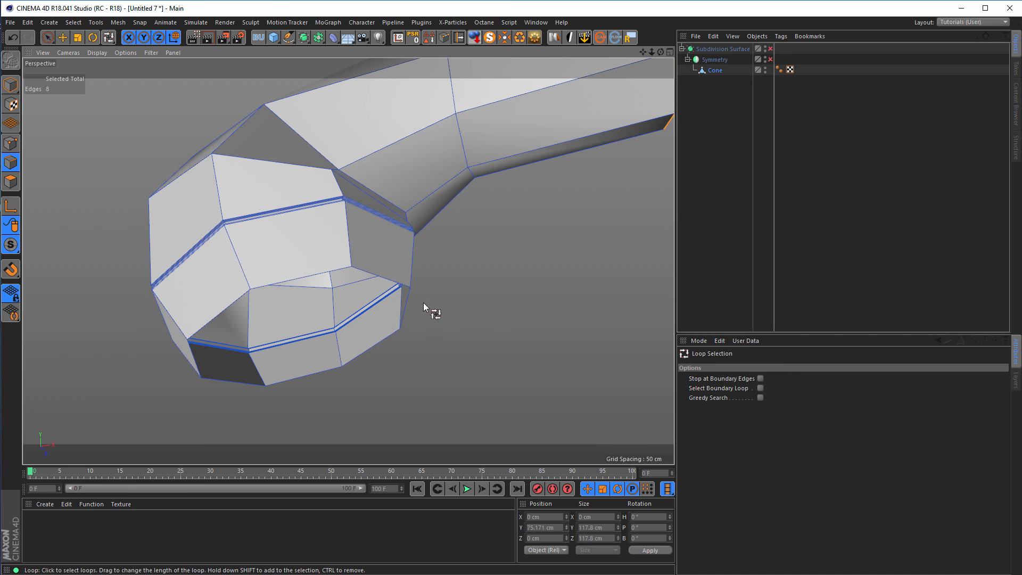
left_click(423, 289)
Scale the selected rim loop up uniformly to about 172 × 54 × 181 cm in the Front view, with Normal orientation.
key("t")
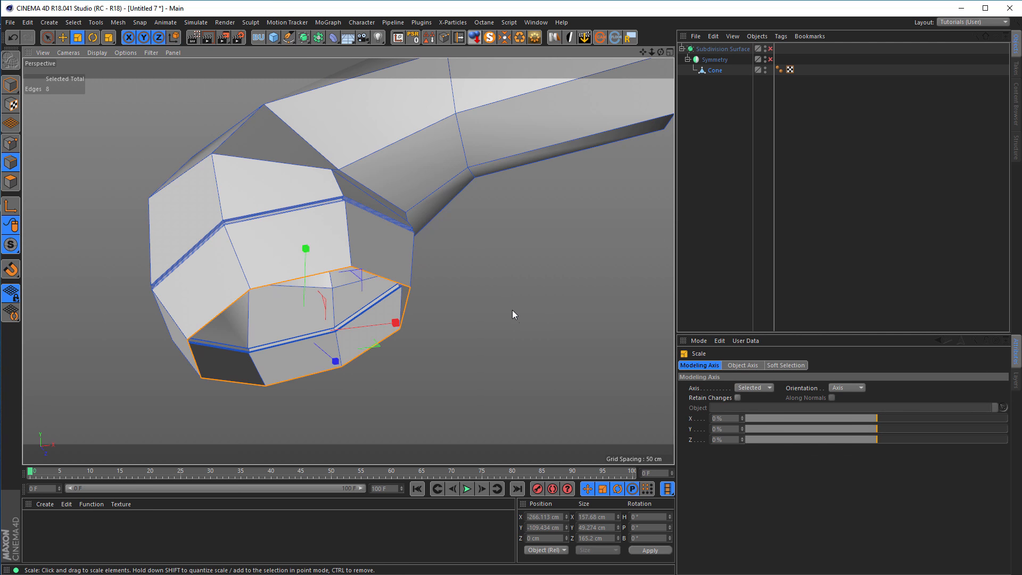
middle_click(461, 362)
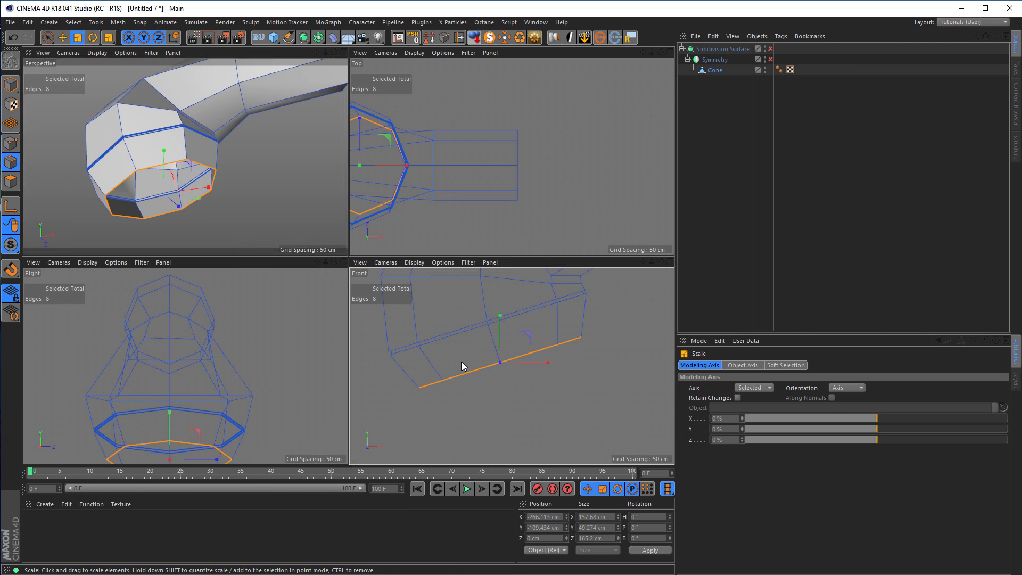
middle_click(462, 362)
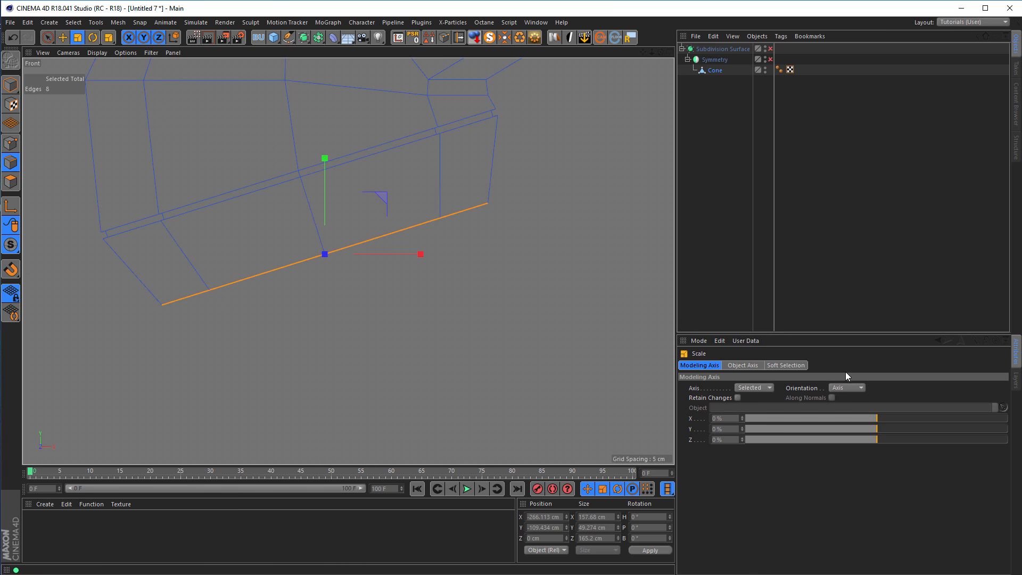
left_click(846, 388)
left_click(854, 450)
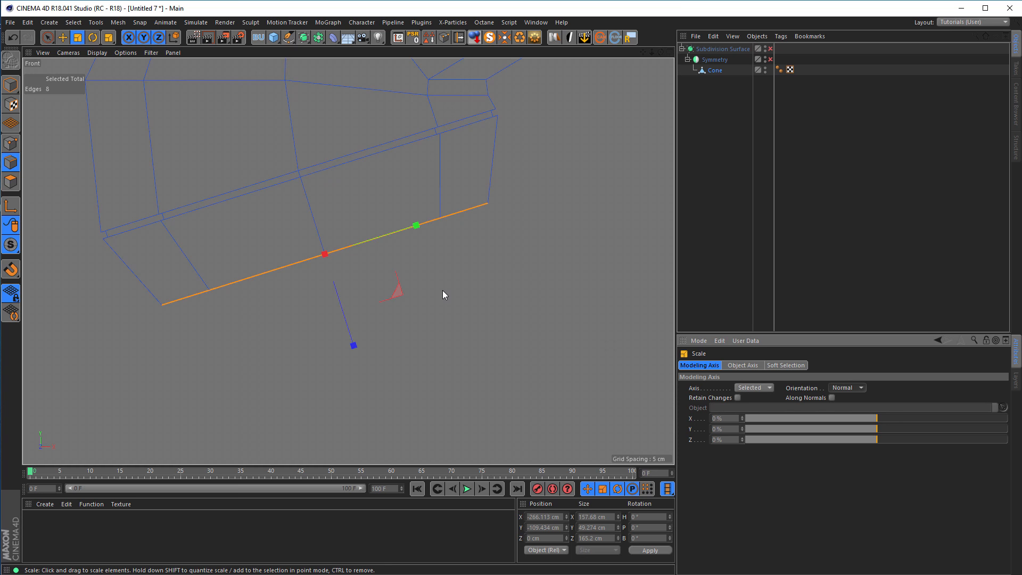
left_click_drag(443, 290, 476, 274)
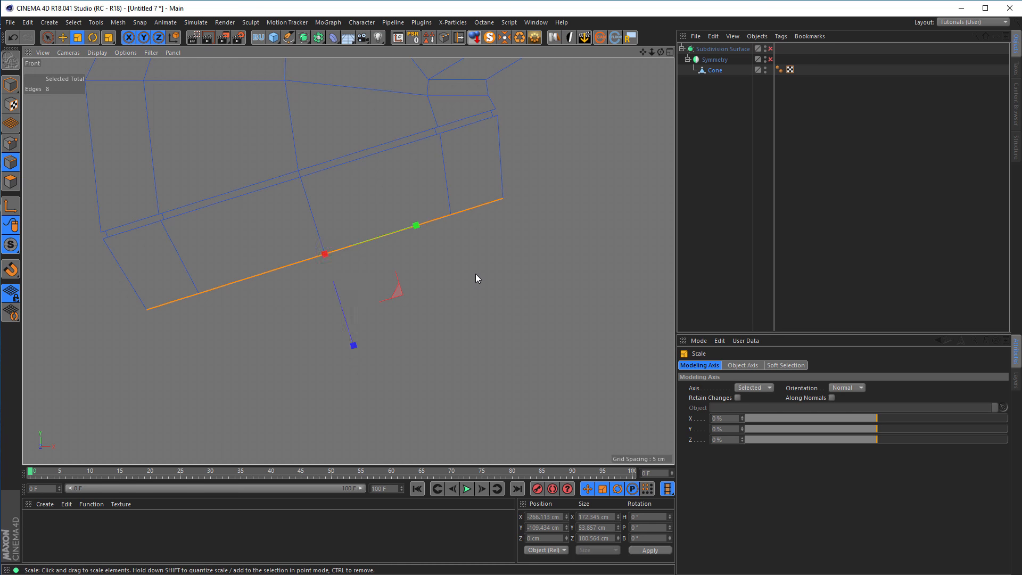
Examine the widened cap opening in the Perspective view and compare it with the reference phone render in the Picture Viewer.
middle_click(476, 274)
middle_click(342, 248)
left_click_drag(357, 245, 400, 253, "alt")
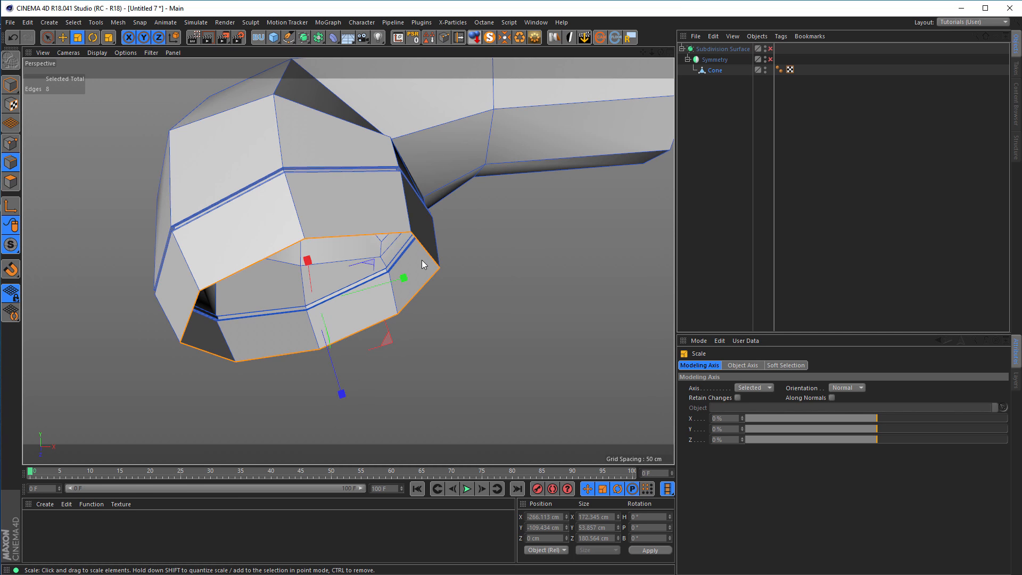
left_click_drag(423, 253, 474, 331, "alt")
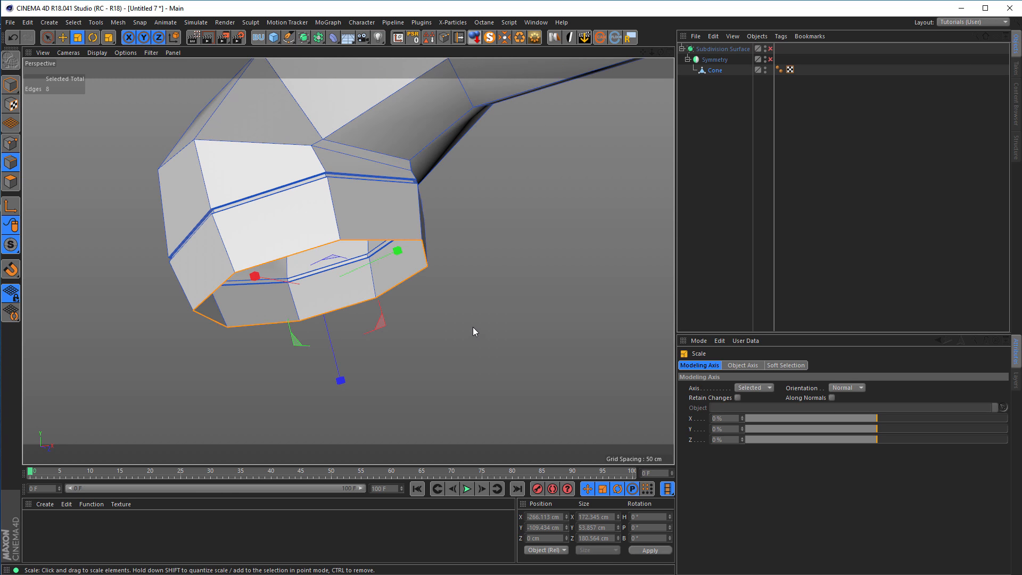
left_click_drag(320, 271, 314, 354, "alt")
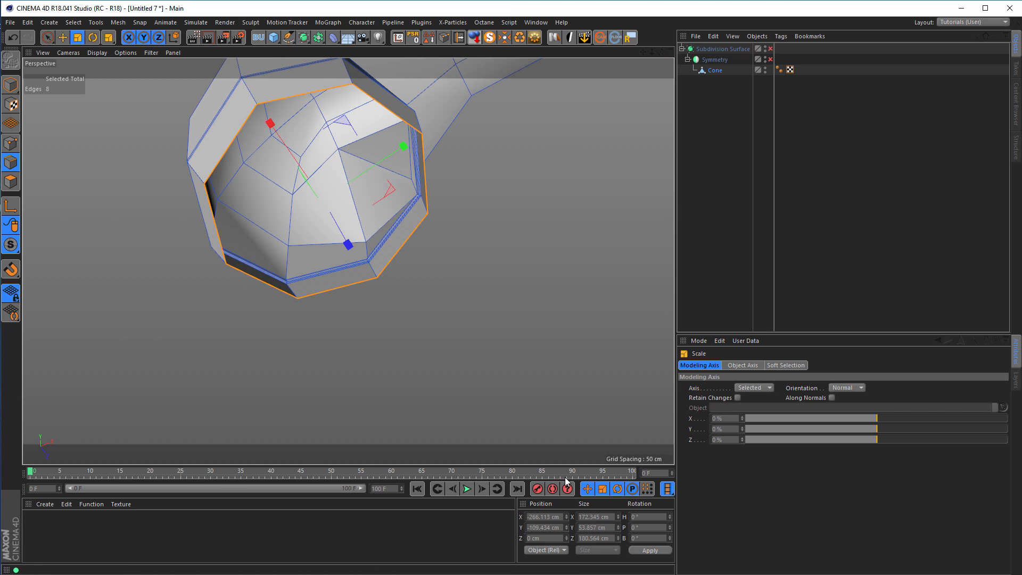
left_click_drag(294, 170, 268, 155, "alt")
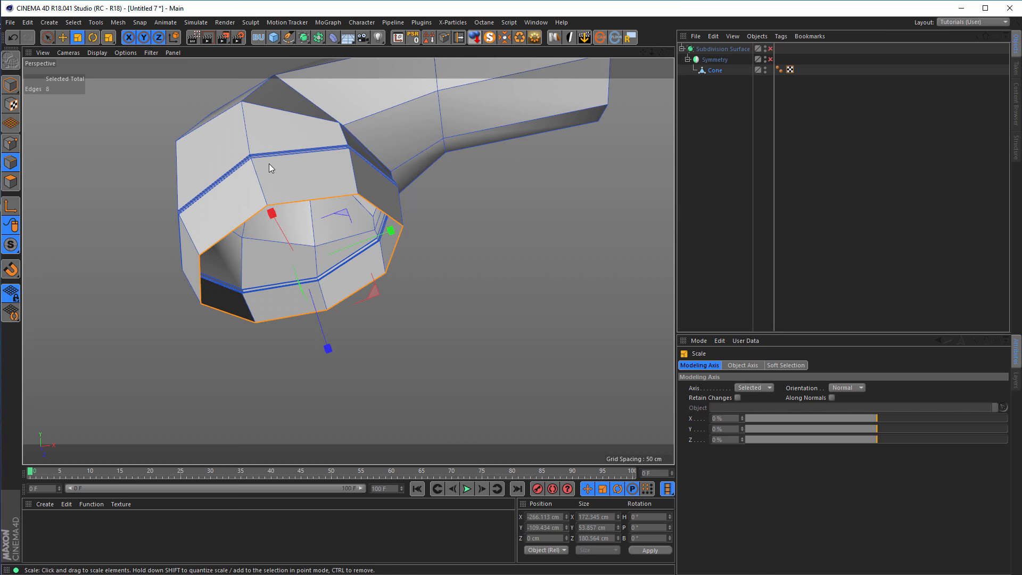
key("shift+F6")
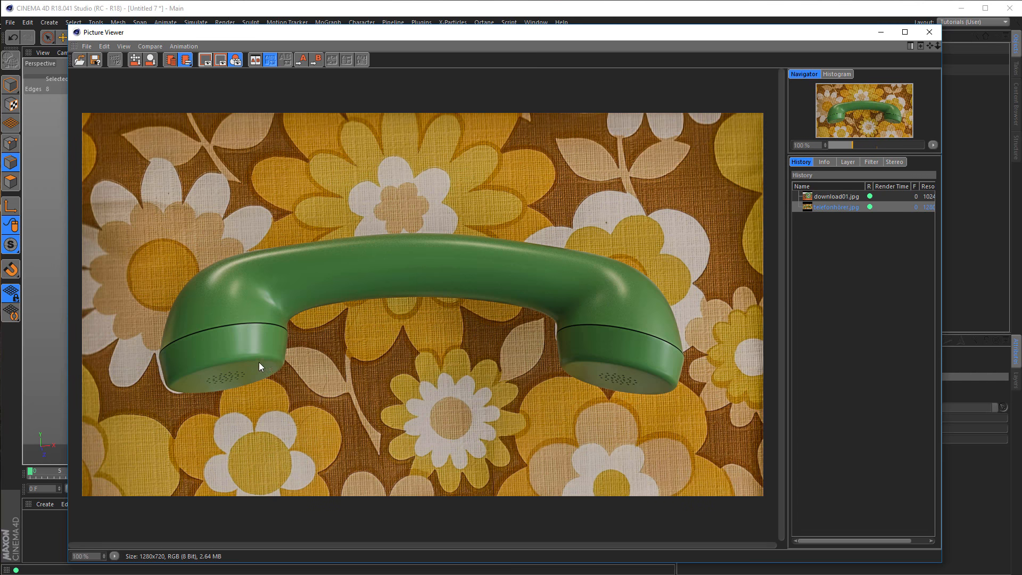
left_click(929, 32)
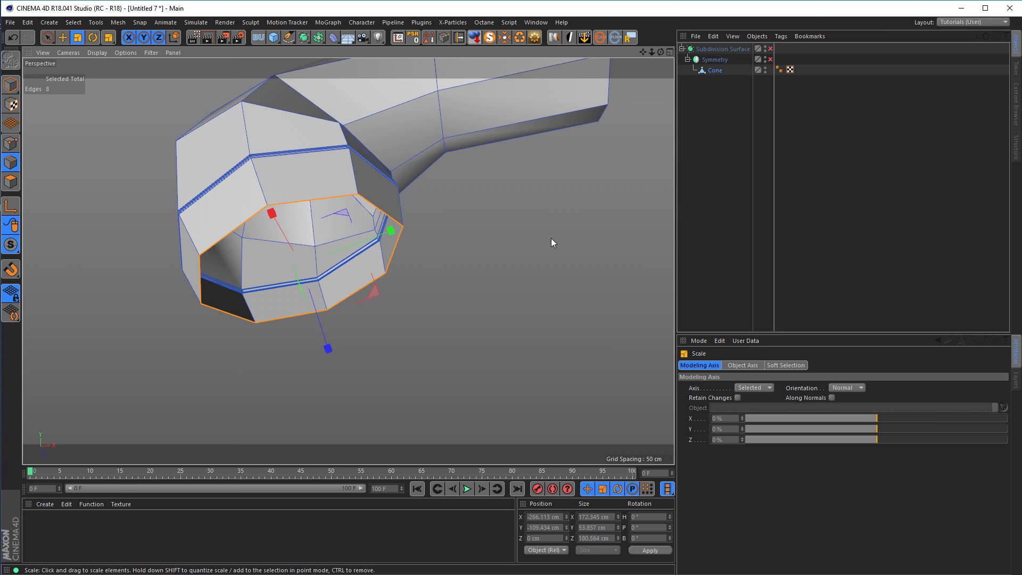
Save the project to the Desktop as phone.c4d.
key("ctrl+s")
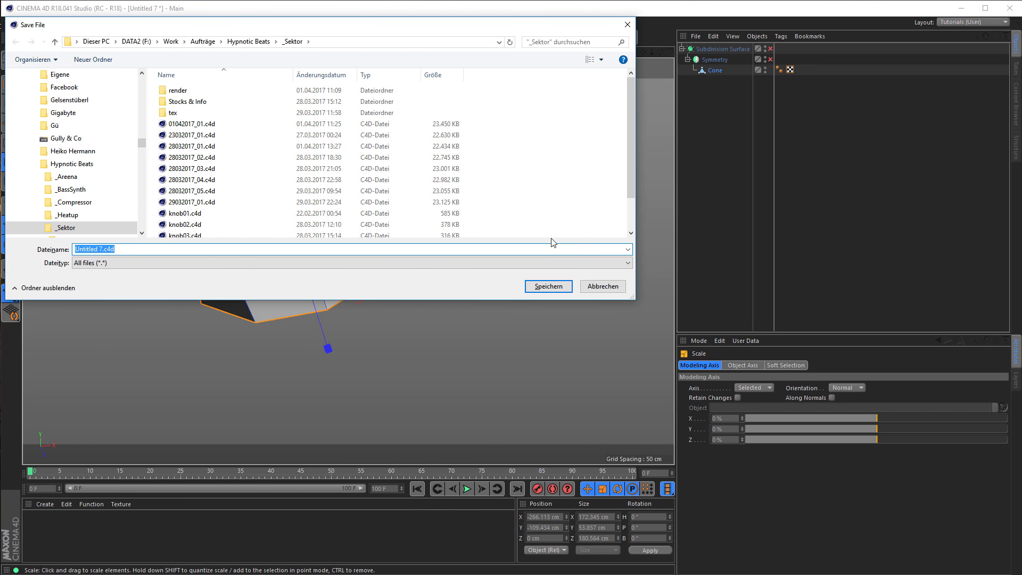
left_click(78, 42)
left_click(92, 55)
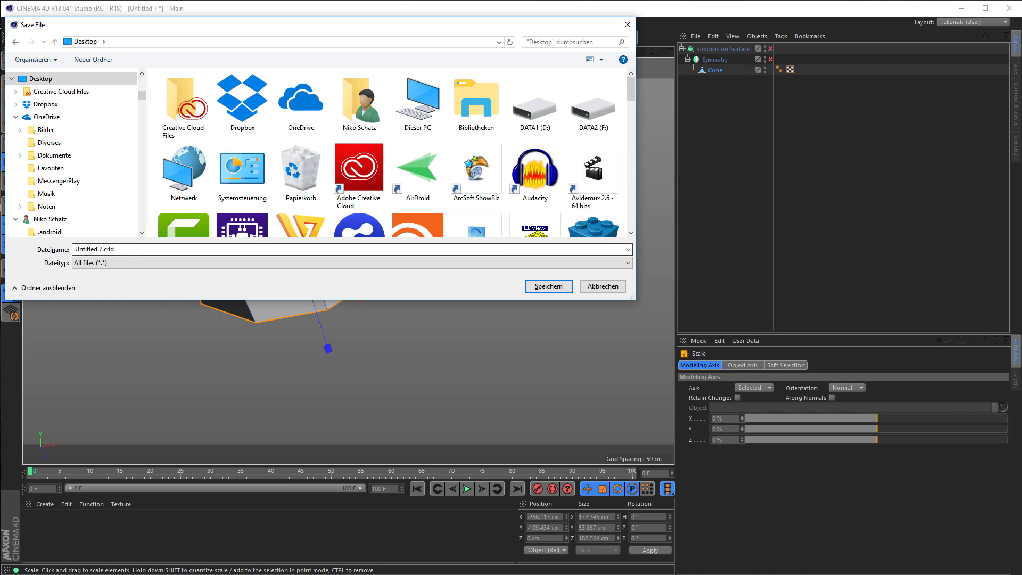
type("p")
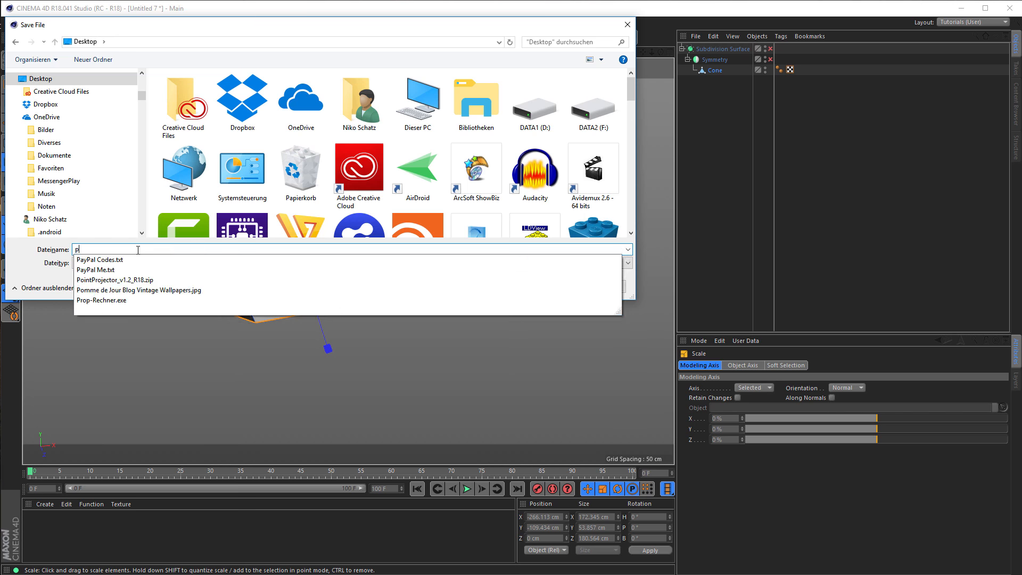
type("hone")
key("Return")
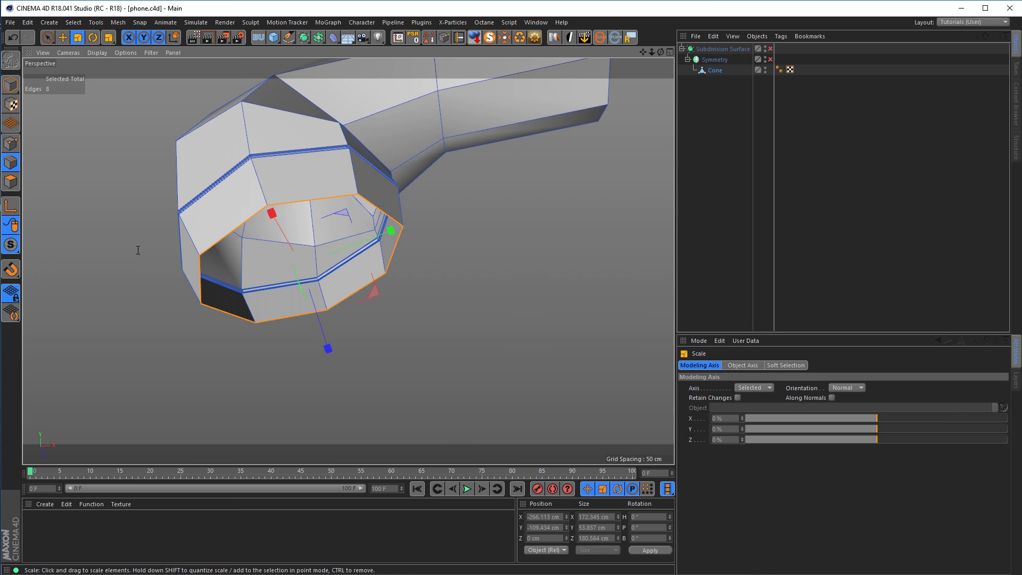
Create a new empty project and maximize its Top view.
left_click(10, 23)
left_click(24, 39)
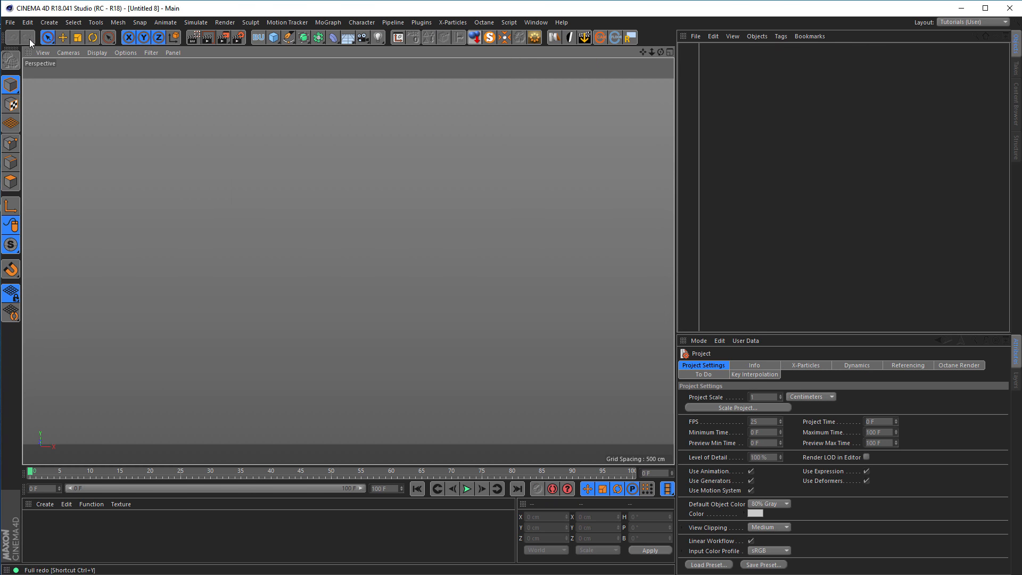
middle_click(272, 205)
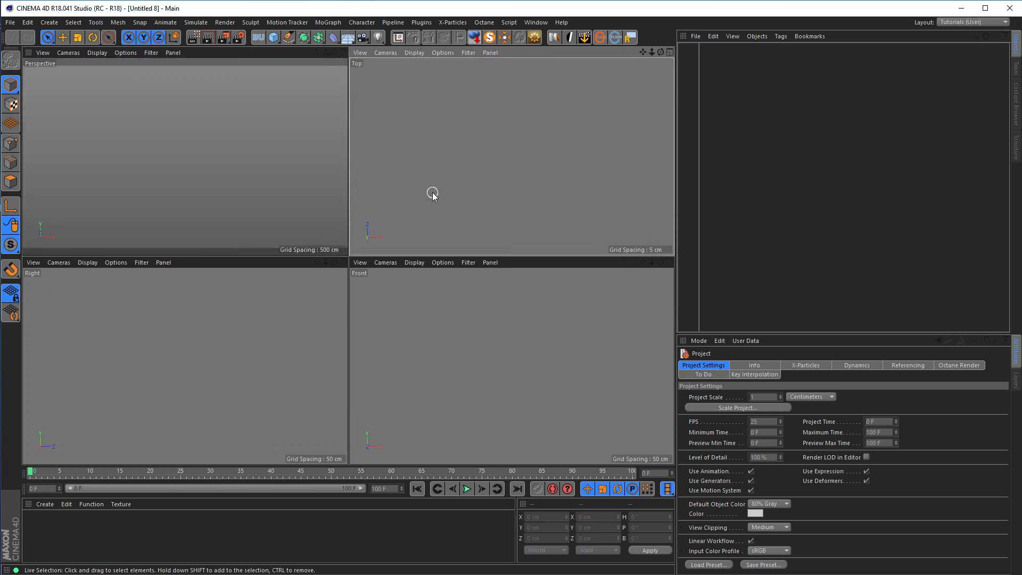
middle_click(430, 193)
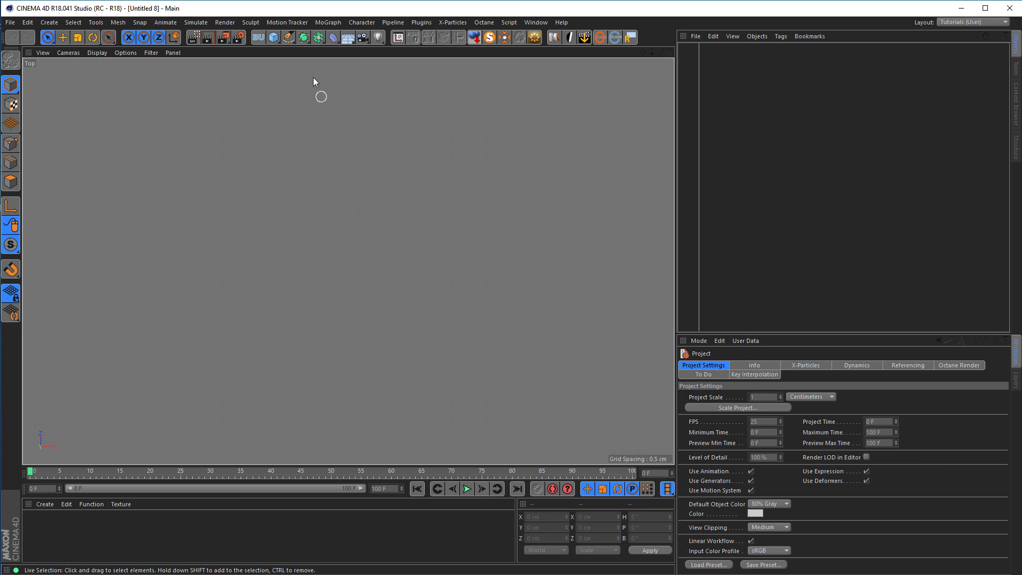
left_click(288, 38)
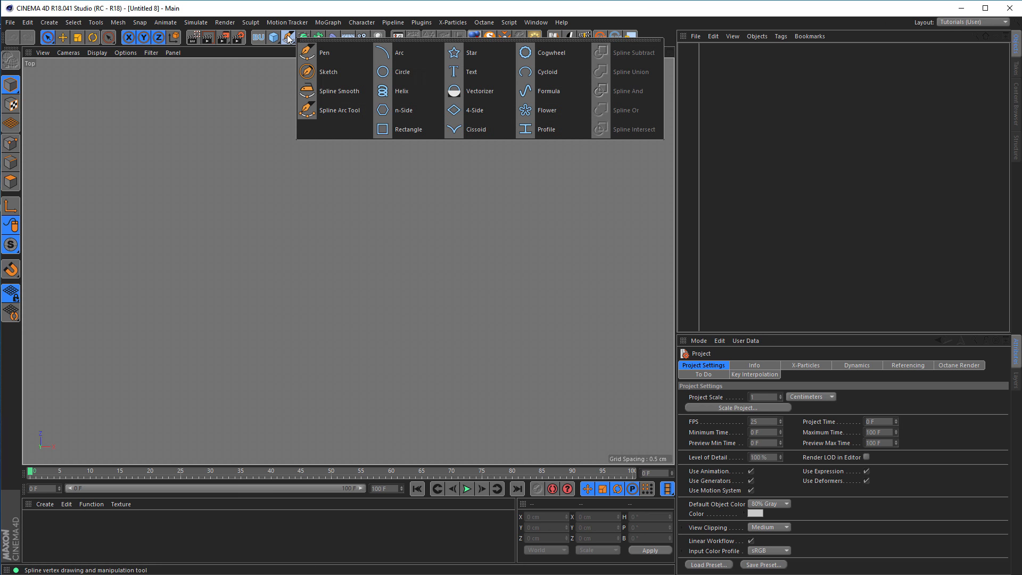
left_click(424, 75)
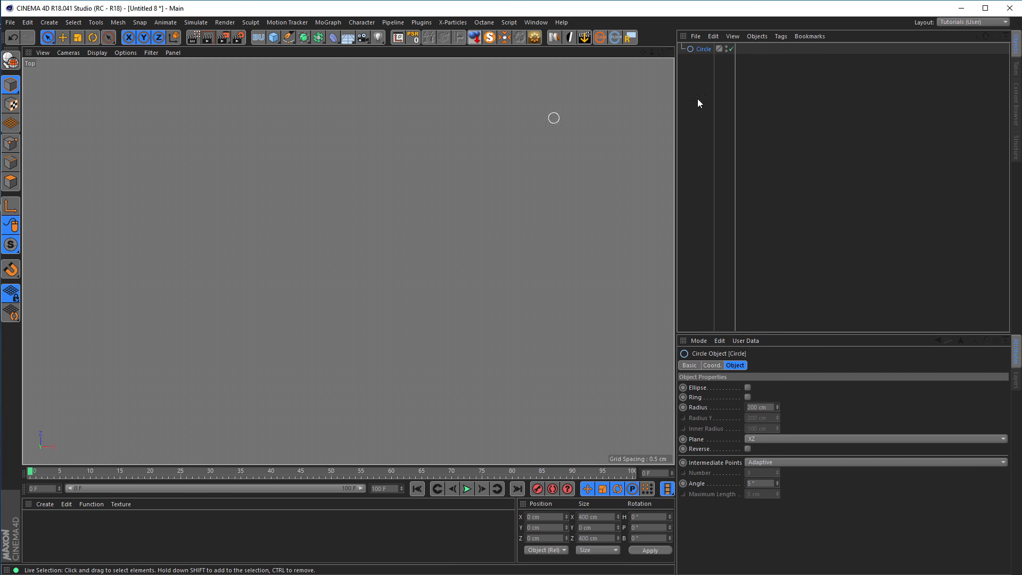
key("Delete")
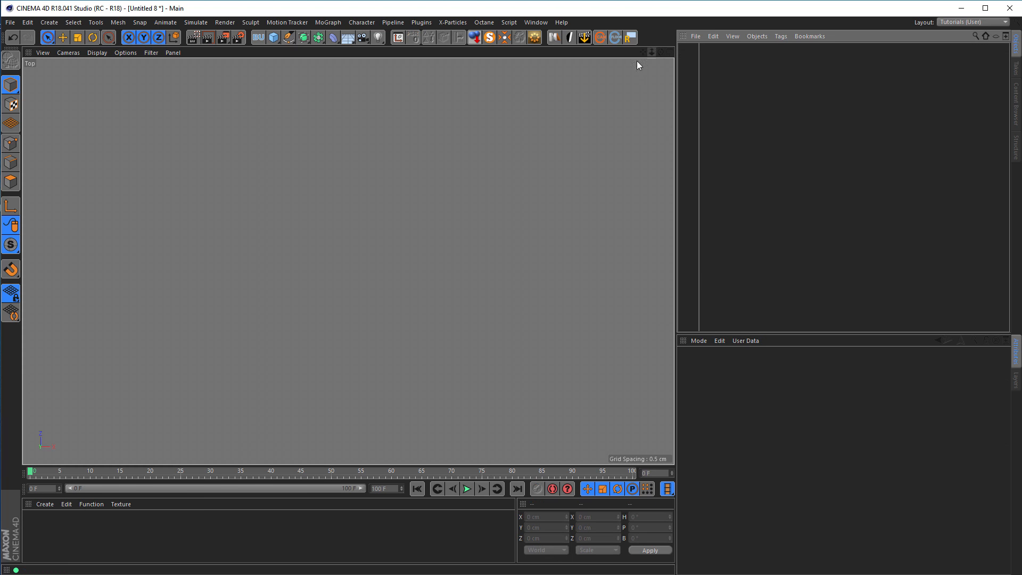
Add an n-Side spline in the Top view with a radius of 10 cm.
left_click(289, 39)
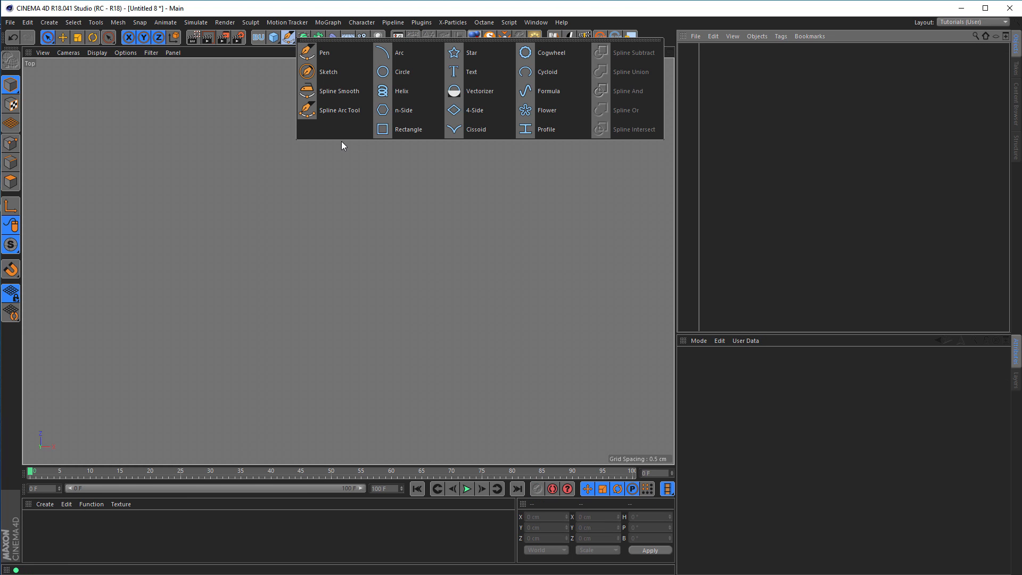
left_click(409, 111)
left_click(757, 388)
type("10")
right_click_drag(367, 383, 249, 386, "alt")
middle_click_drag(268, 407, 309, 302, "alt")
scroll(345, 300, "up", 4)
scroll(360, 309, "down", 4)
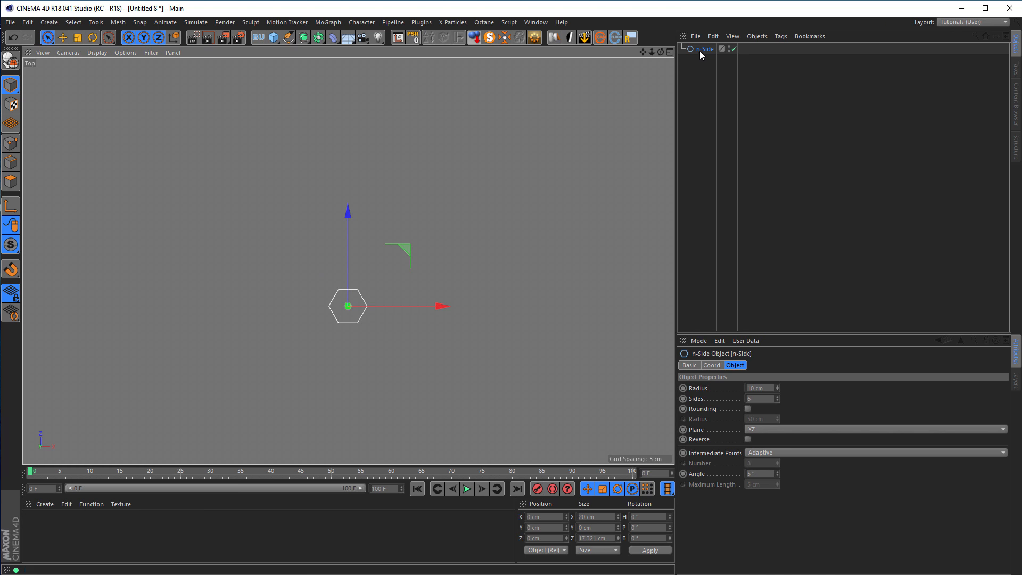
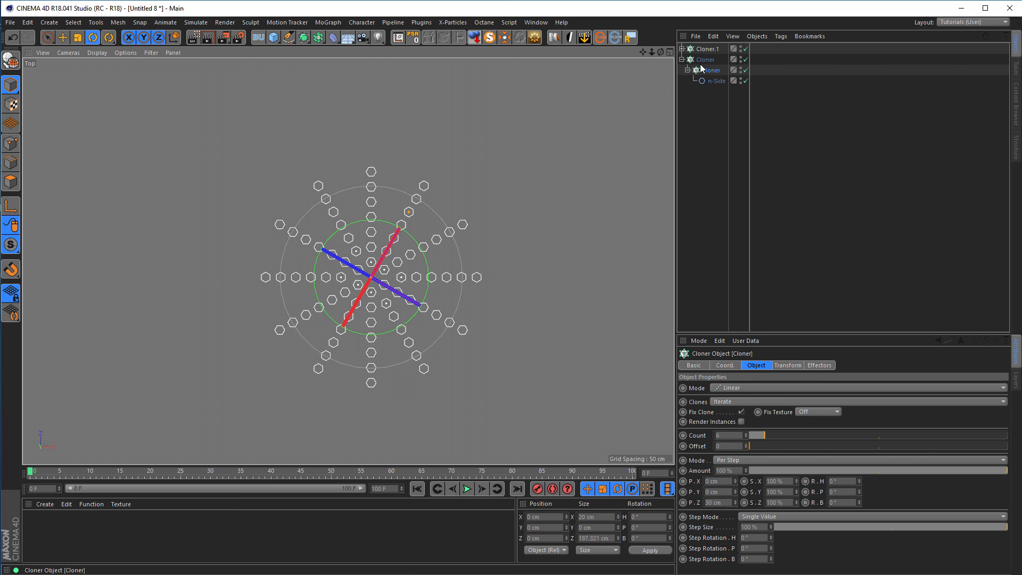
Duplicate the radial Cloner with the 60 cm radius and rotate the copy by -15° in the Top view.
left_click(692, 62)
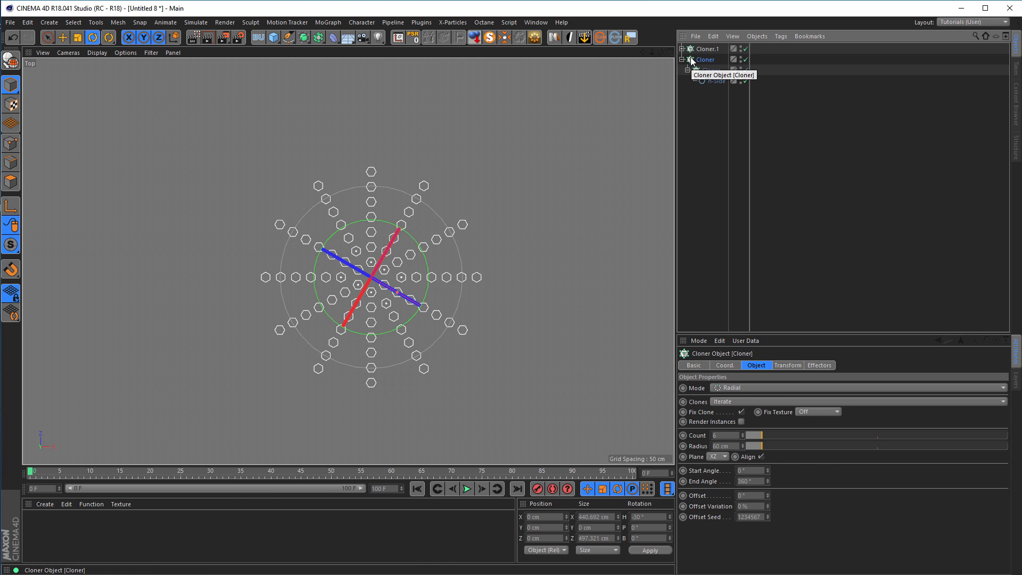
left_click_drag(692, 62, 698, 127)
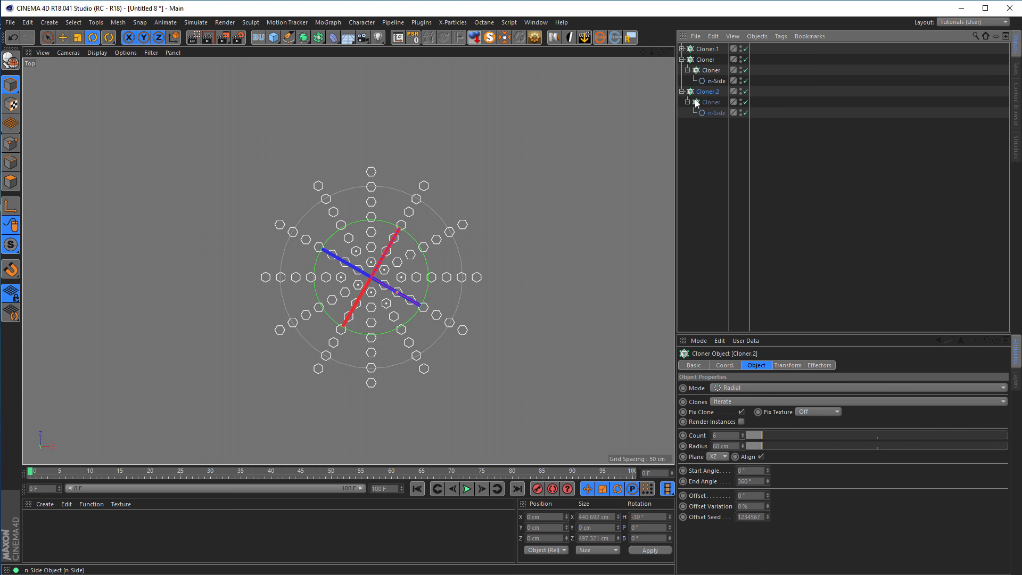
left_click(681, 59)
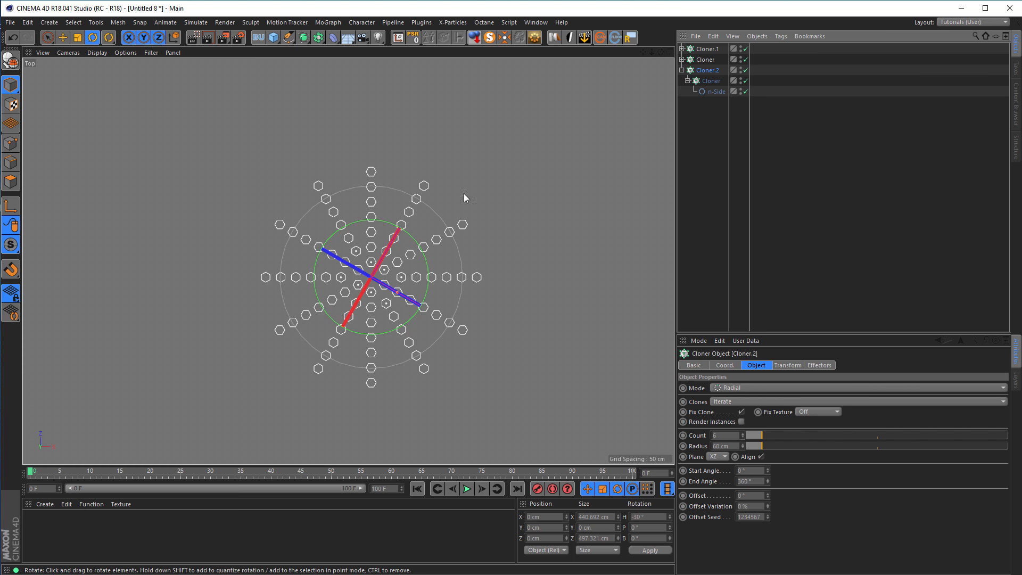
right_click_drag(421, 217, 426, 217, "alt")
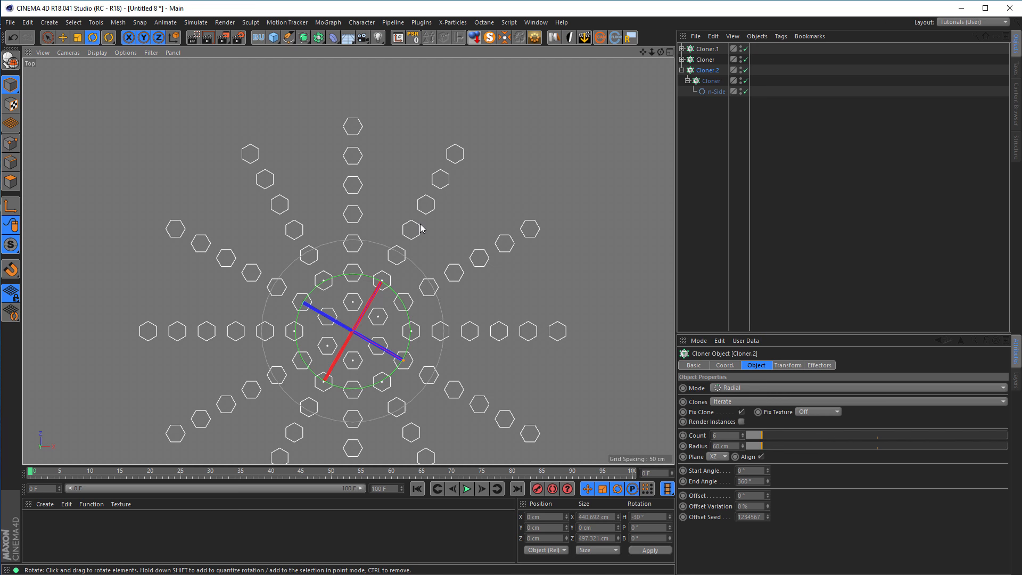
key("r")
left_click_drag(396, 297, 405, 305)
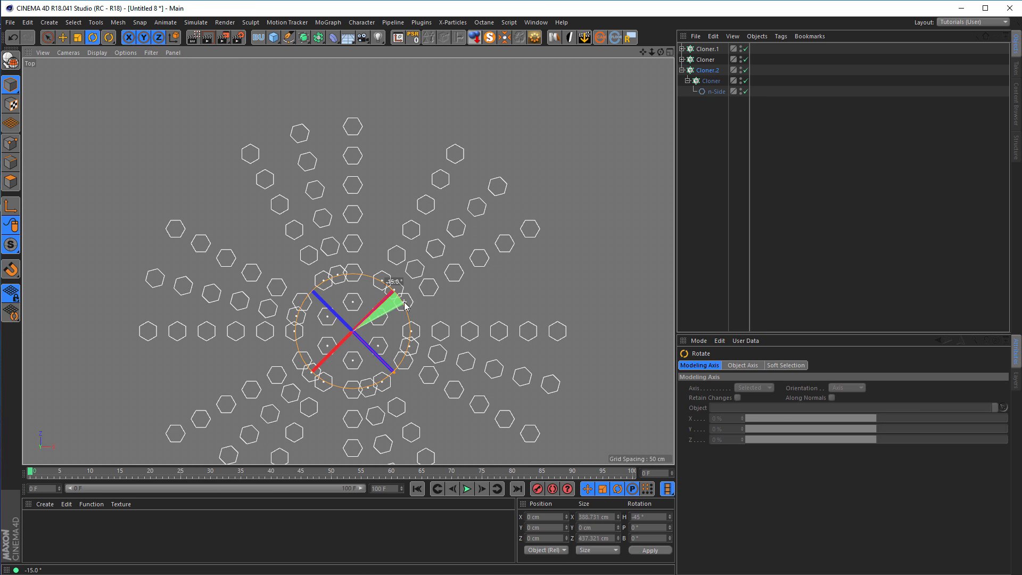
left_click_drag(405, 306, 405, 305)
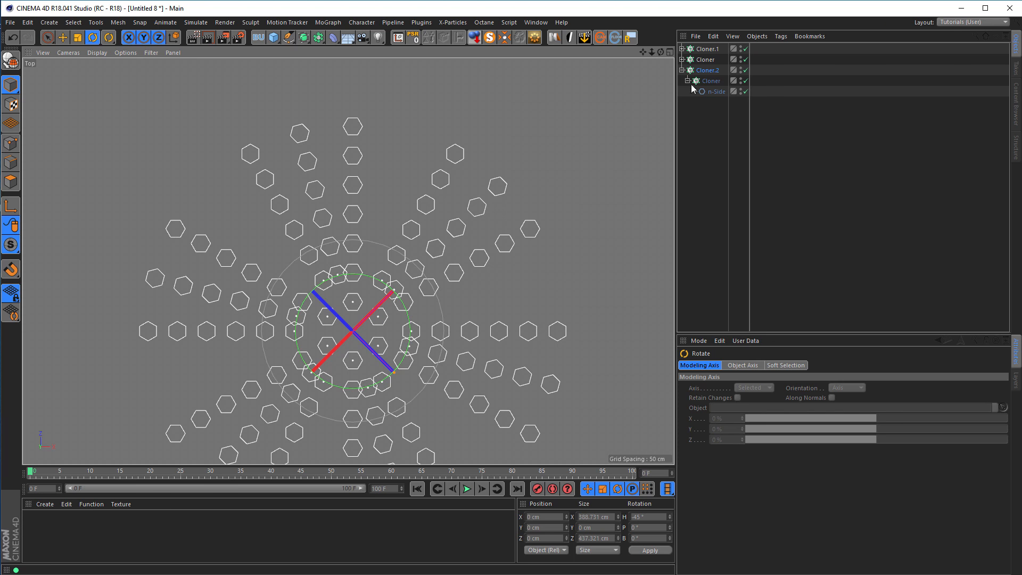
Set the copied radial Cloner's count to 12 and its radius to 120 cm.
left_click(689, 76)
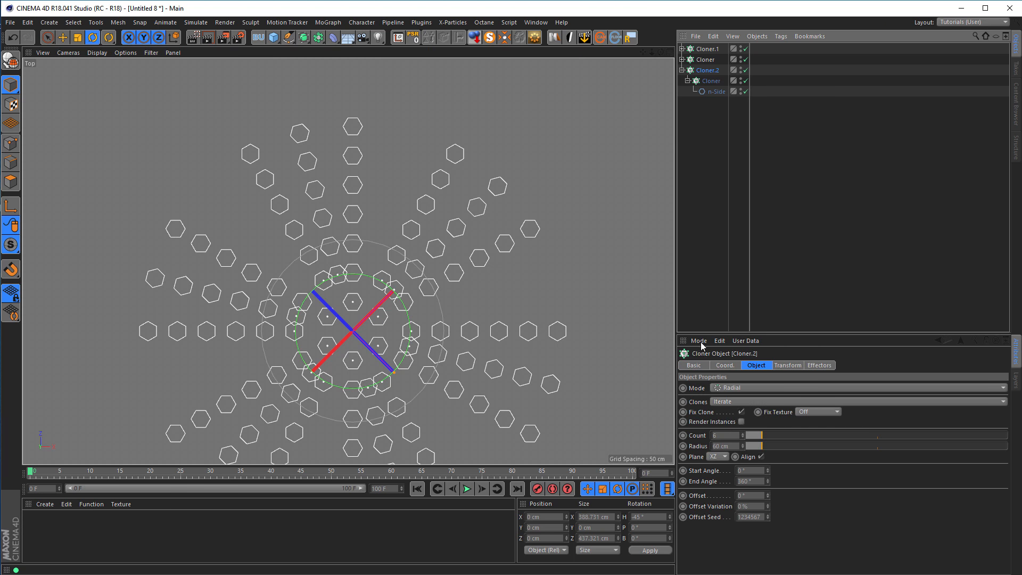
double_click(720, 435)
type("12")
key("Return")
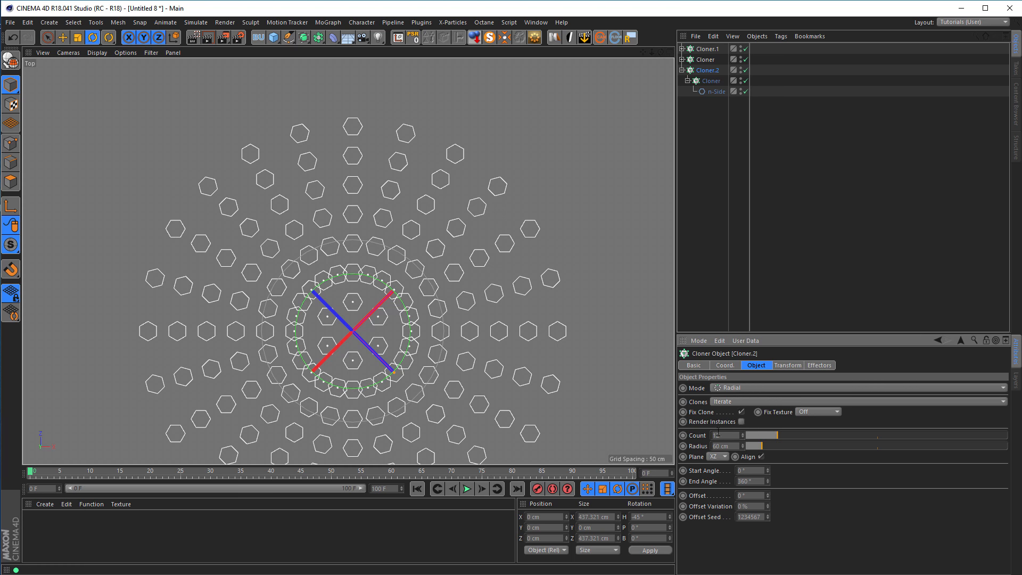
double_click(733, 445)
type("12")
key("Return")
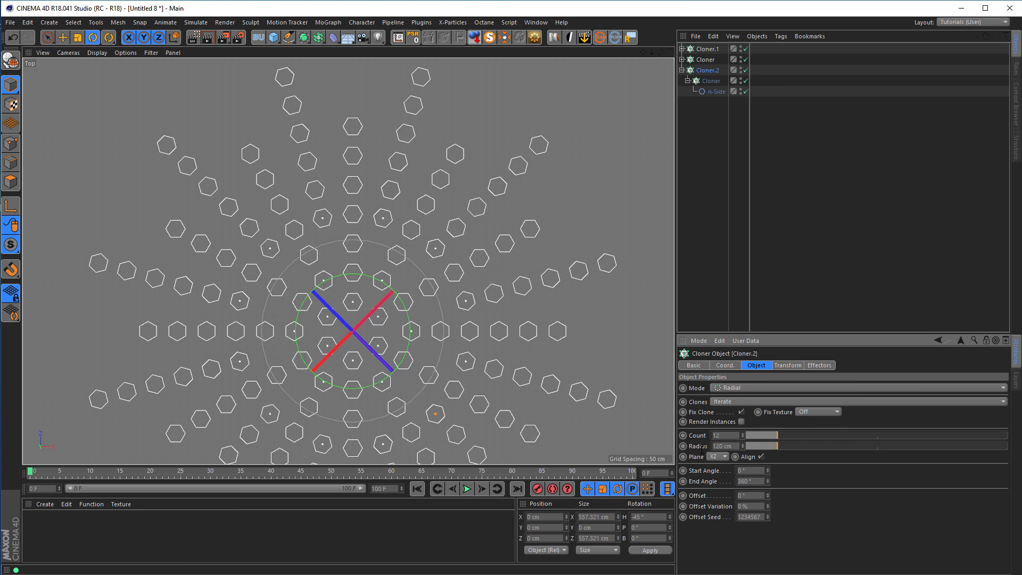
Set the count of the linear Cloner nested inside the 12-count radial Cloner to 4.
left_click(711, 81)
double_click(724, 434)
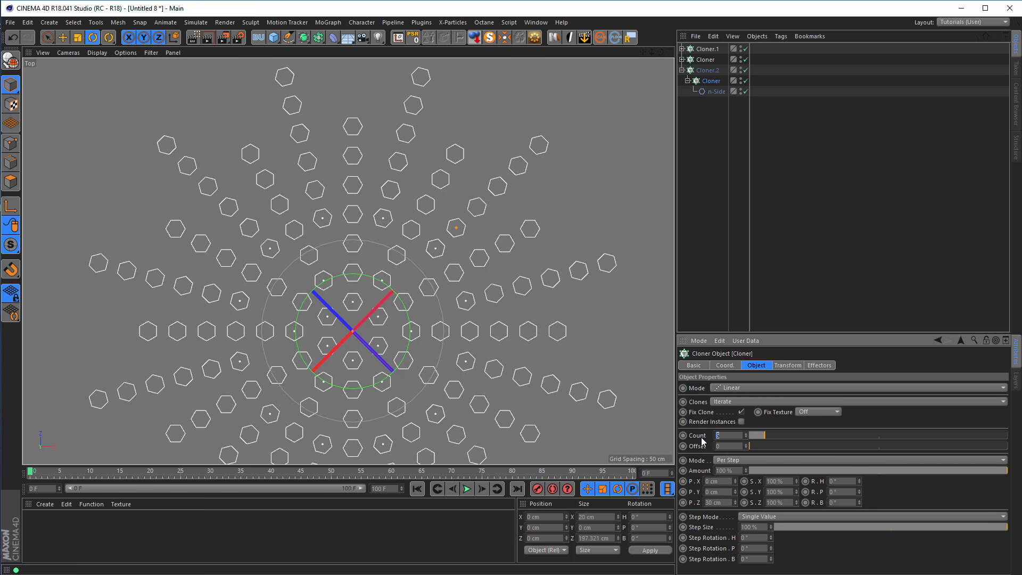
scroll(346, 234, "down", 4)
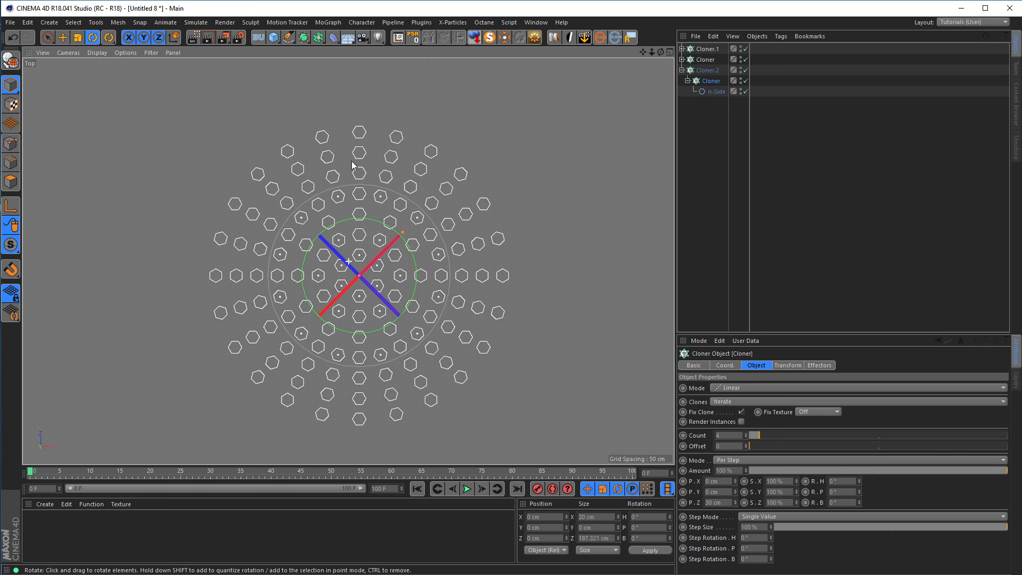
left_click(803, 214)
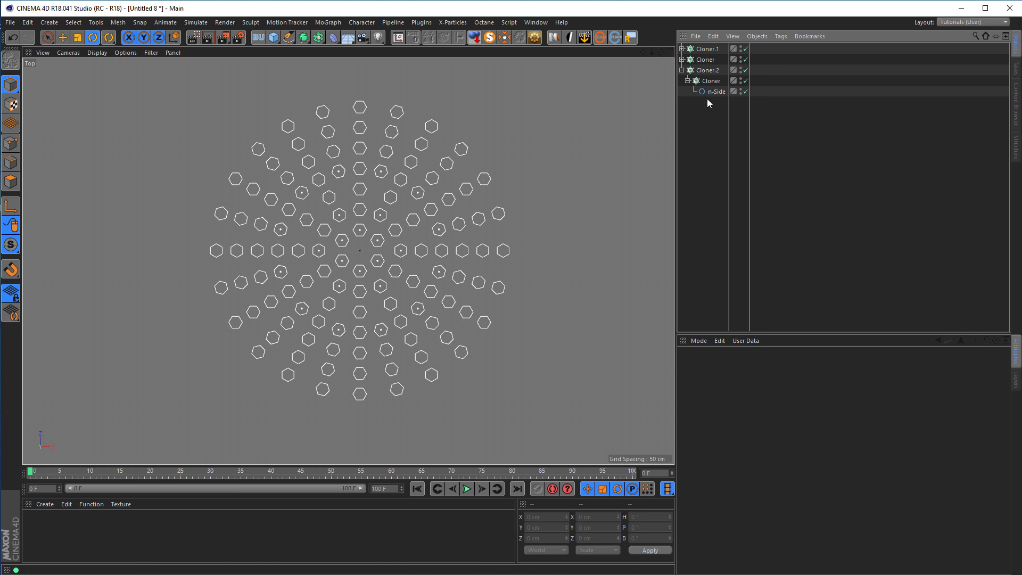
Collapse each of the three radial Cloners into its own single editable spline object.
left_click(682, 70)
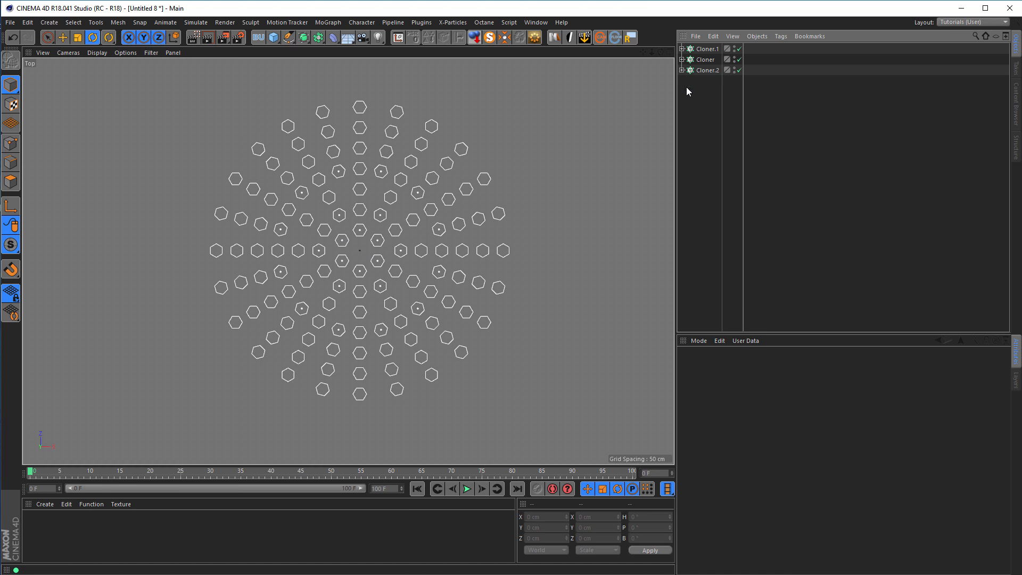
left_click(703, 49)
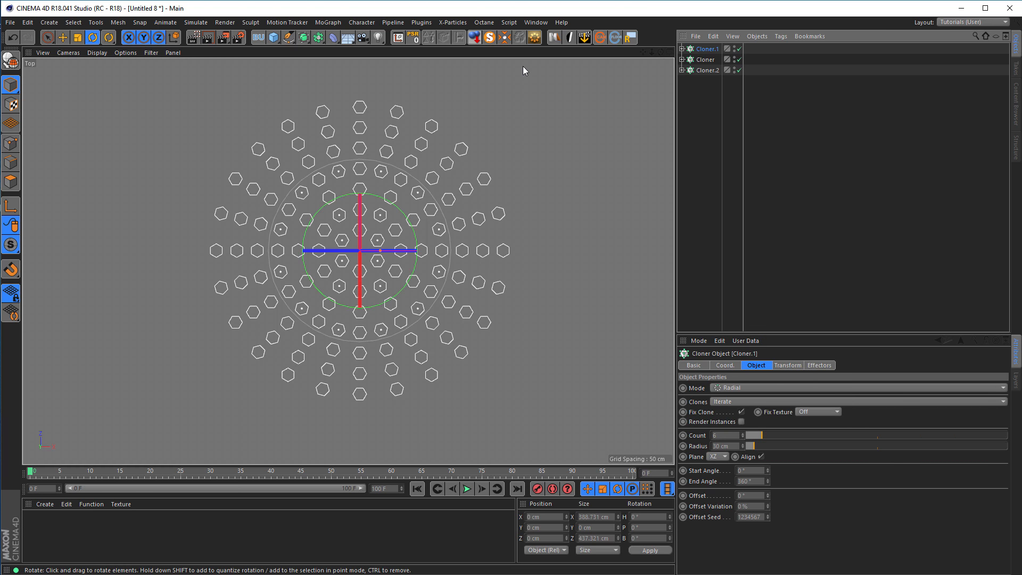
left_click(534, 37)
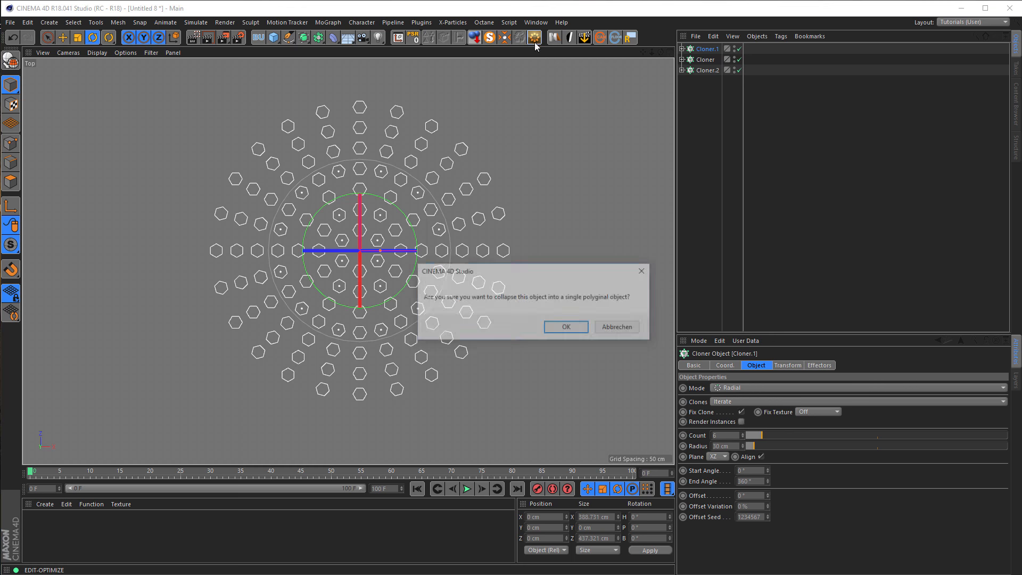
left_click(567, 327)
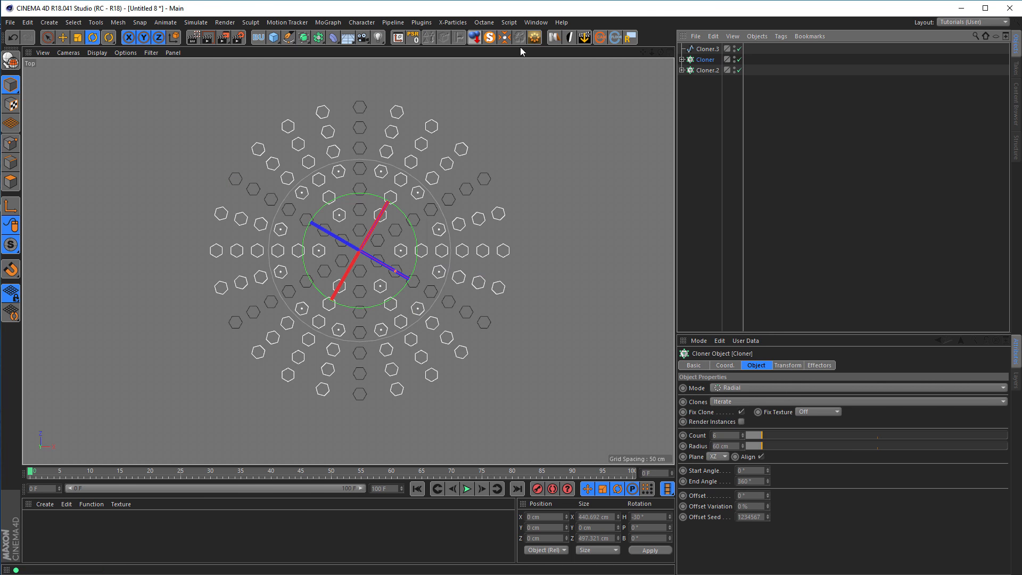
left_click(534, 38)
left_click(569, 327)
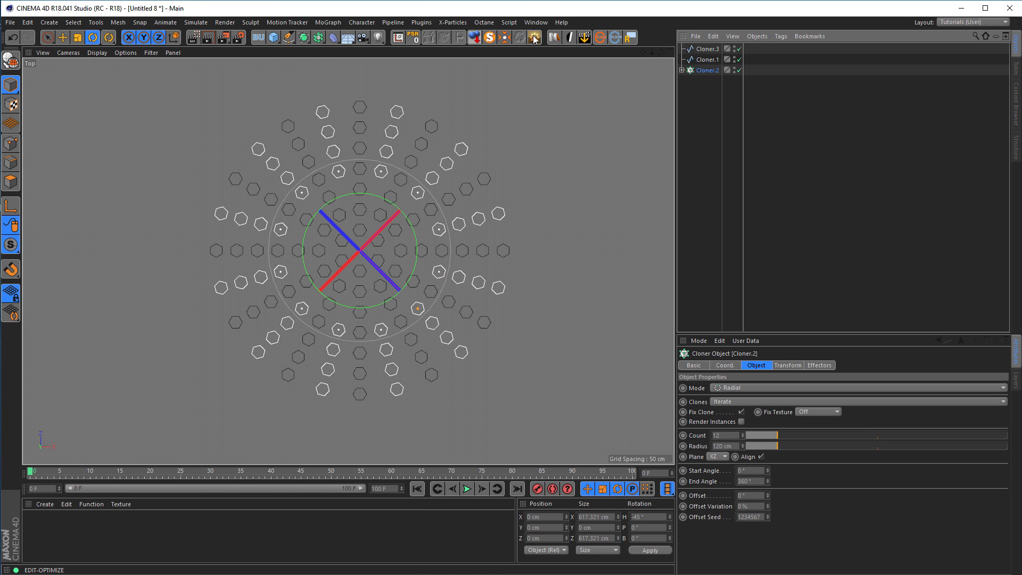
left_click(535, 38)
left_click(568, 328)
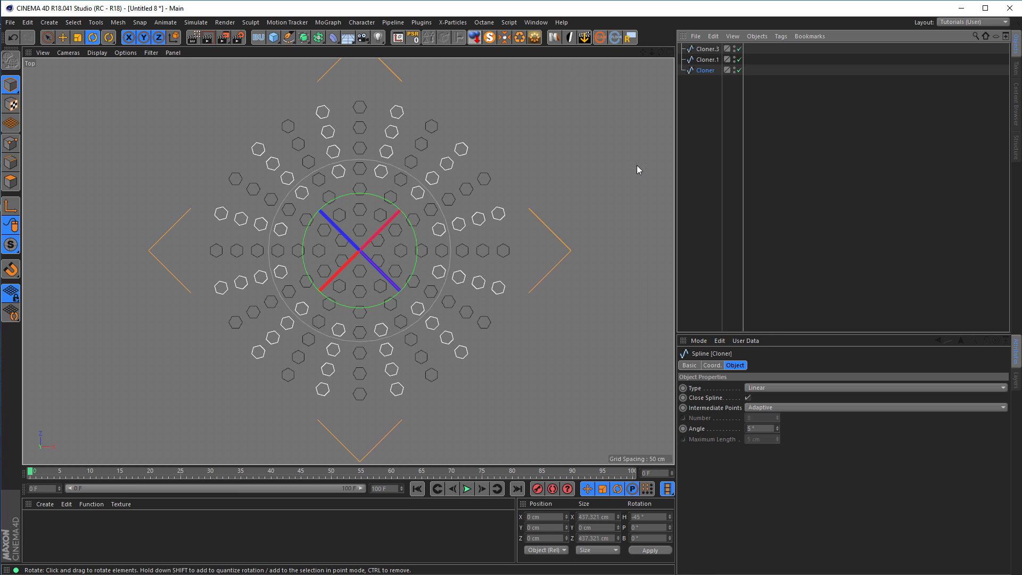
Merge the three hexagon-pattern splines into one spline with Connect Objects + Delete.
left_click(700, 145)
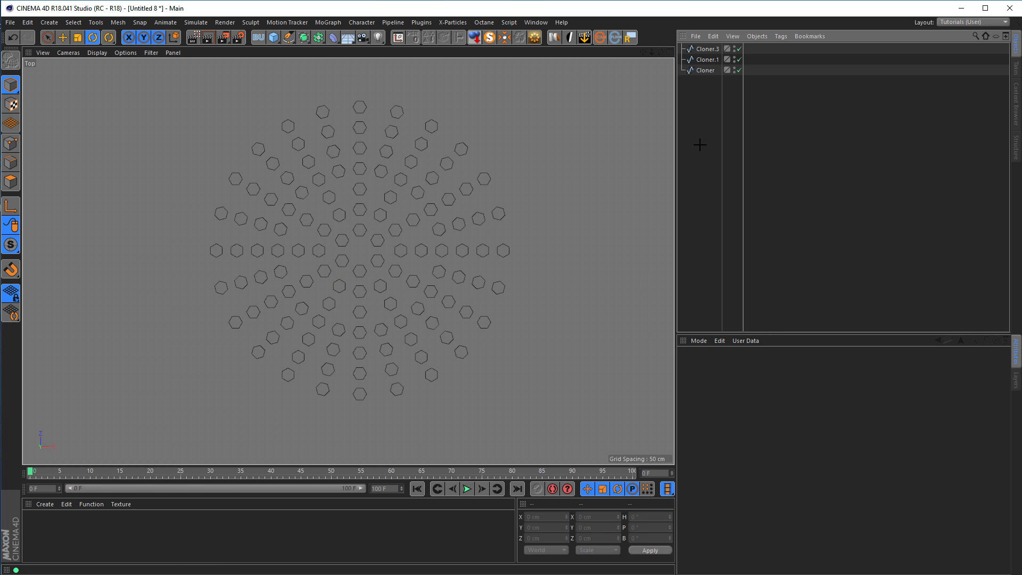
left_click_drag(687, 109, 718, 22)
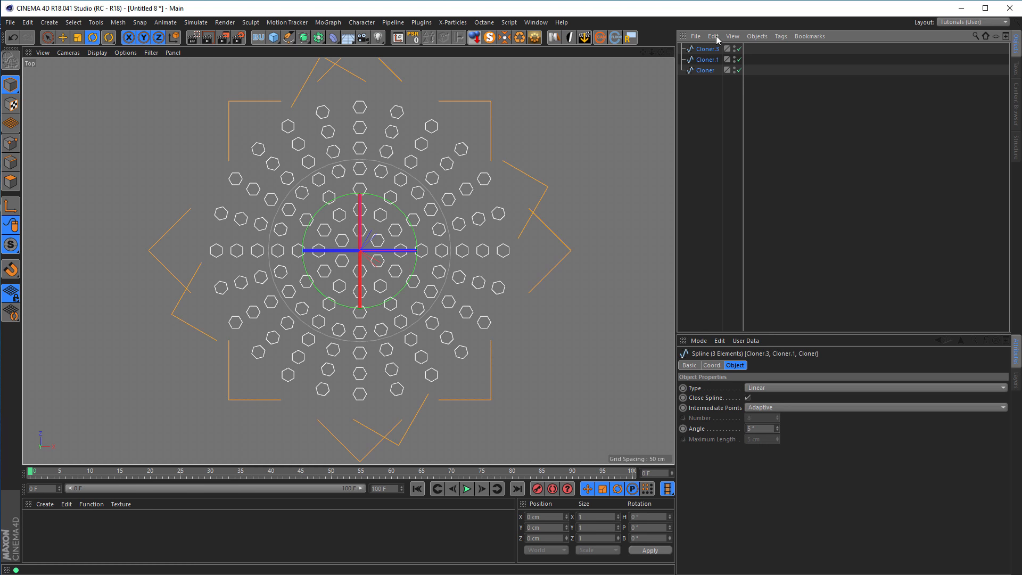
right_click(703, 71)
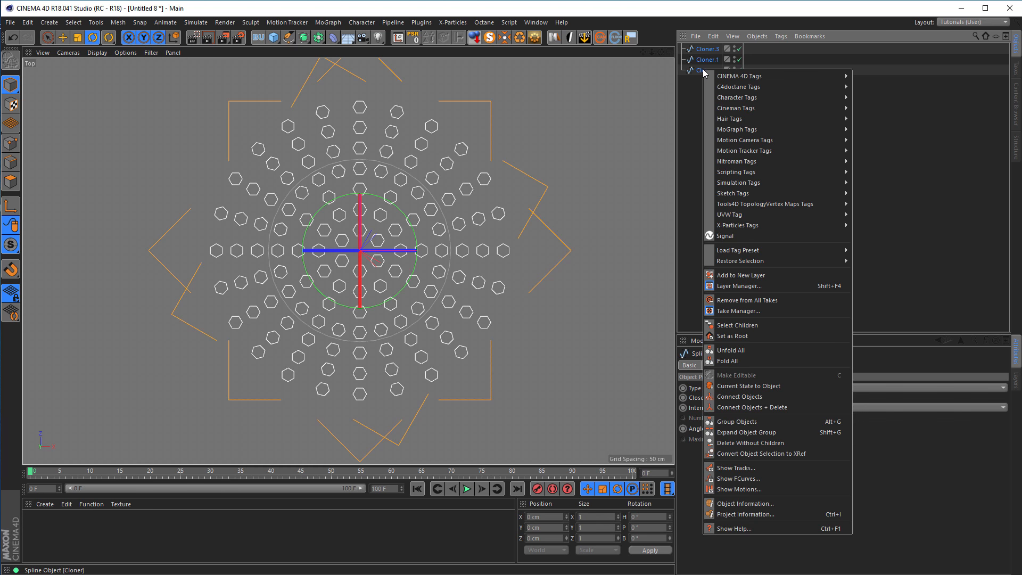
left_click(782, 408)
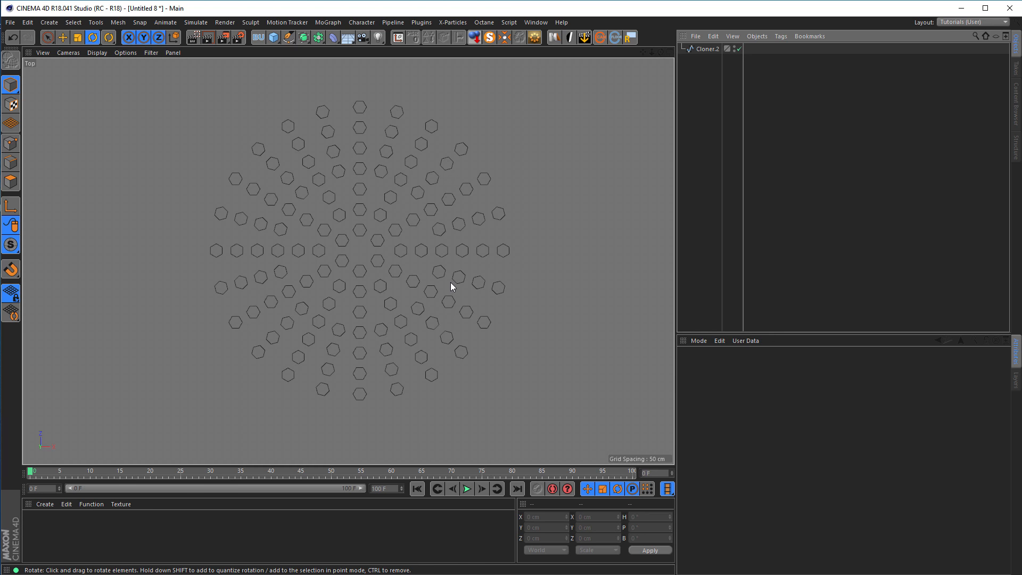
Add an n-Side spline with 8 sides below the merged hole spline and scale it uniformly to 540 cm across.
left_click(701, 50)
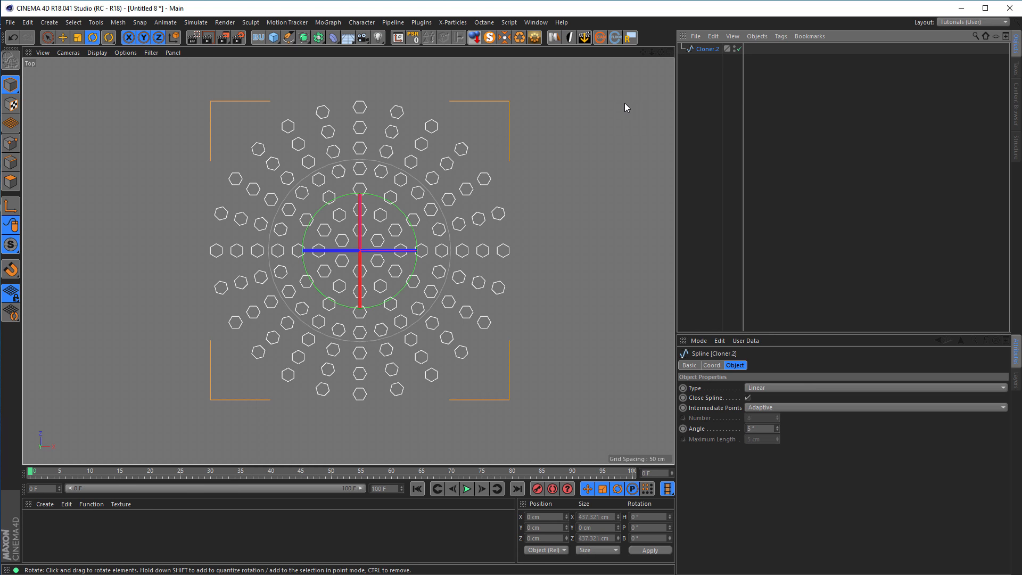
left_click(288, 36)
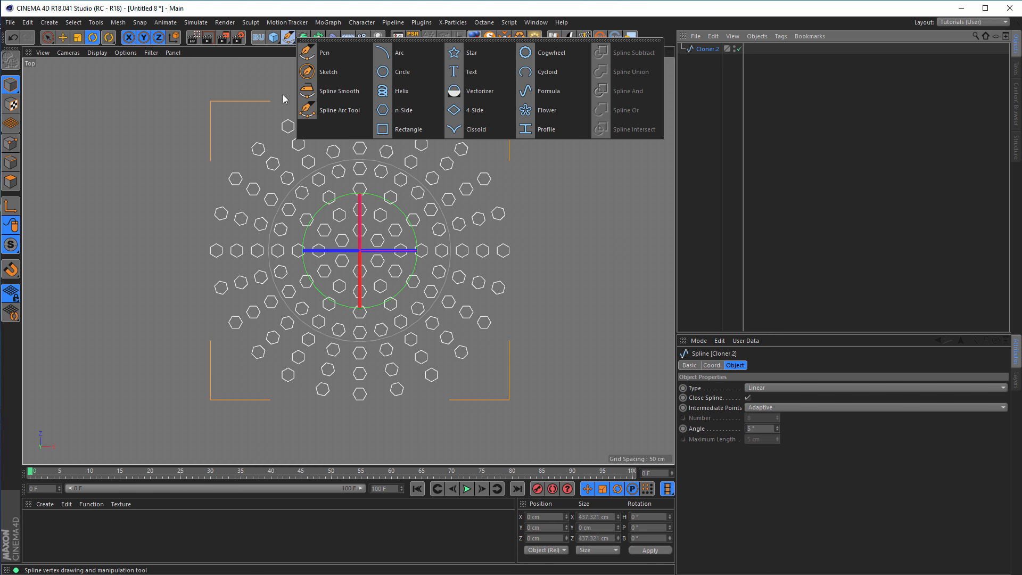
left_click(396, 113)
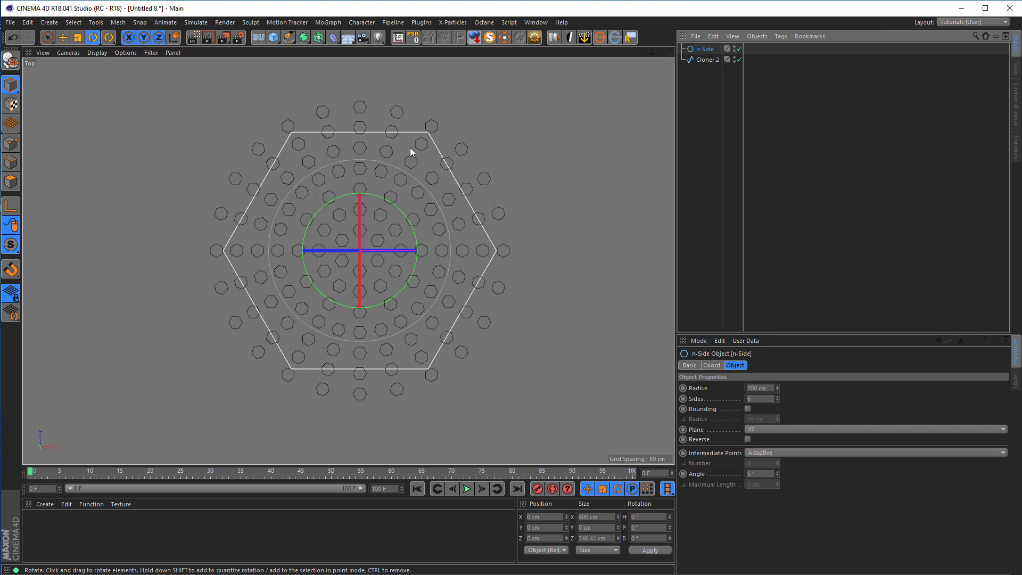
left_click(707, 60)
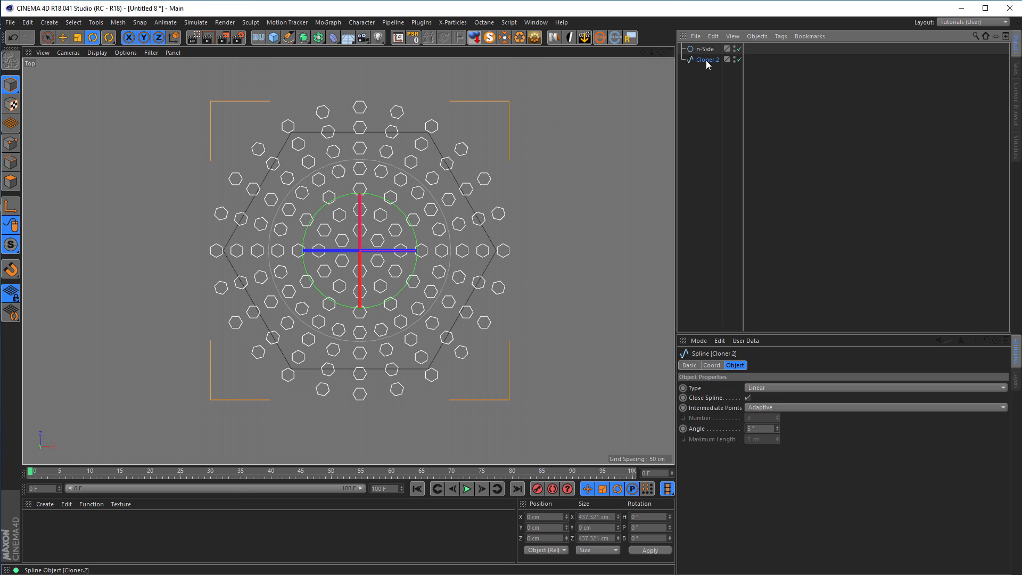
left_click_drag(705, 49, 703, 73)
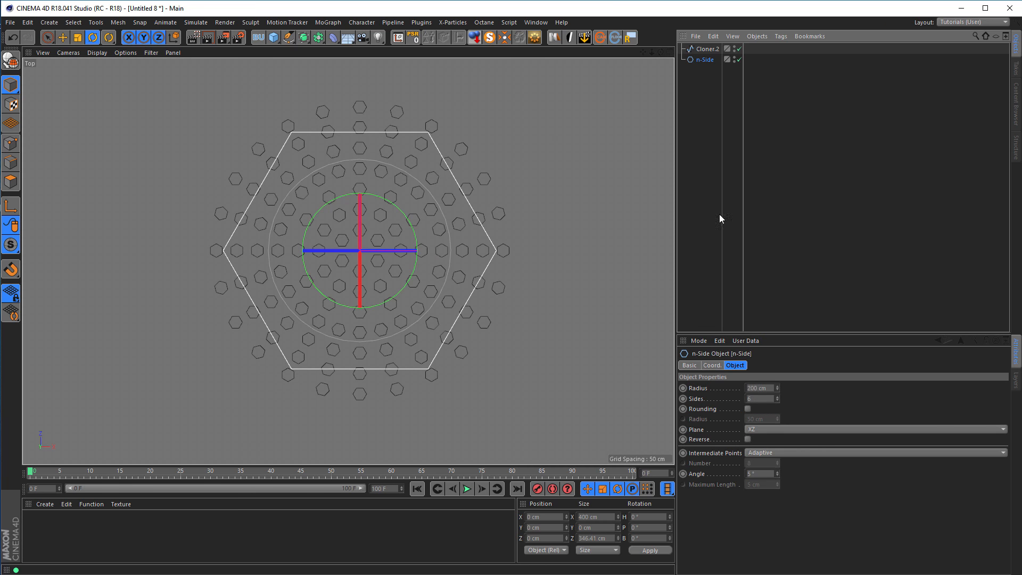
left_click_drag(758, 399, 728, 410)
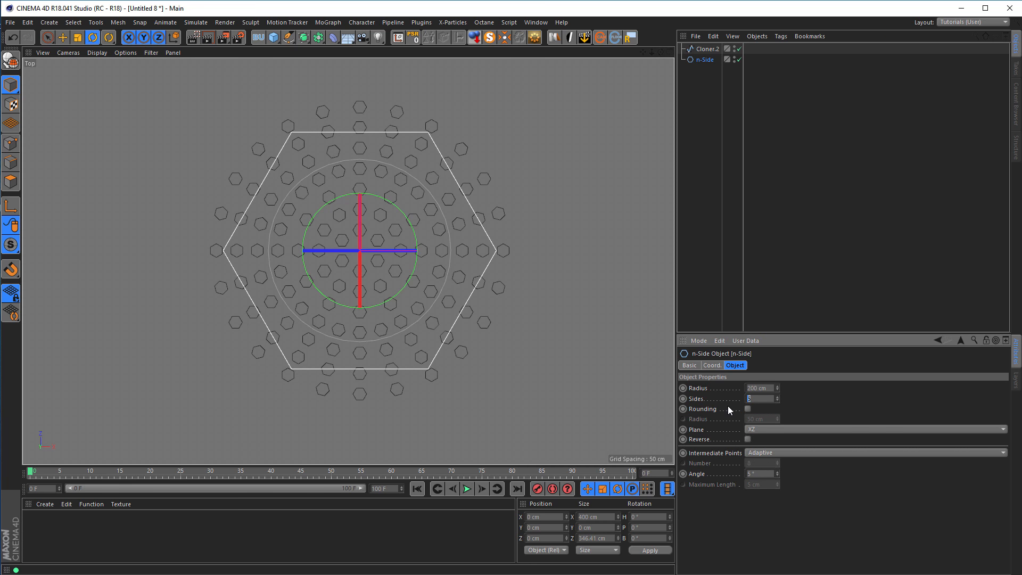
type("8")
key("Return")
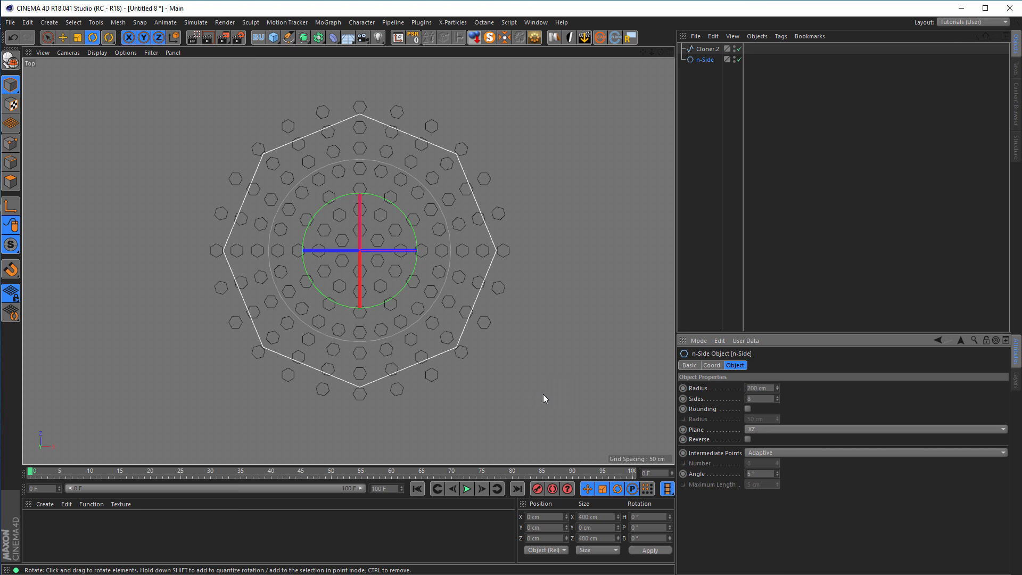
key("t")
left_click_drag(507, 375, 628, 329)
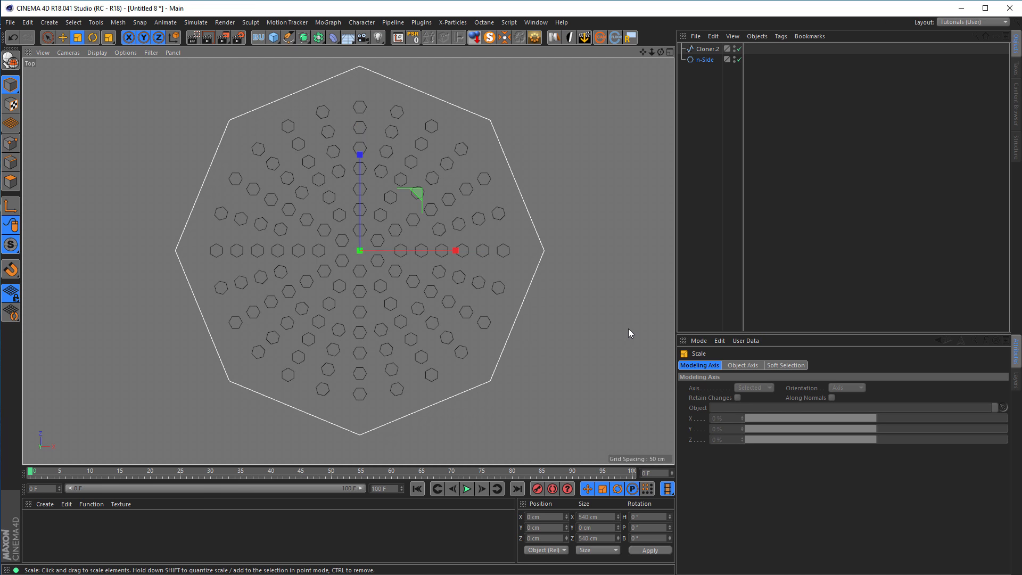
Merge the octagon outline and the hole pattern into one spline with Connect Objects + Delete in the Perspective view.
middle_click(628, 329)
middle_click(212, 212)
left_click_drag(211, 211, 405, 250, "alt")
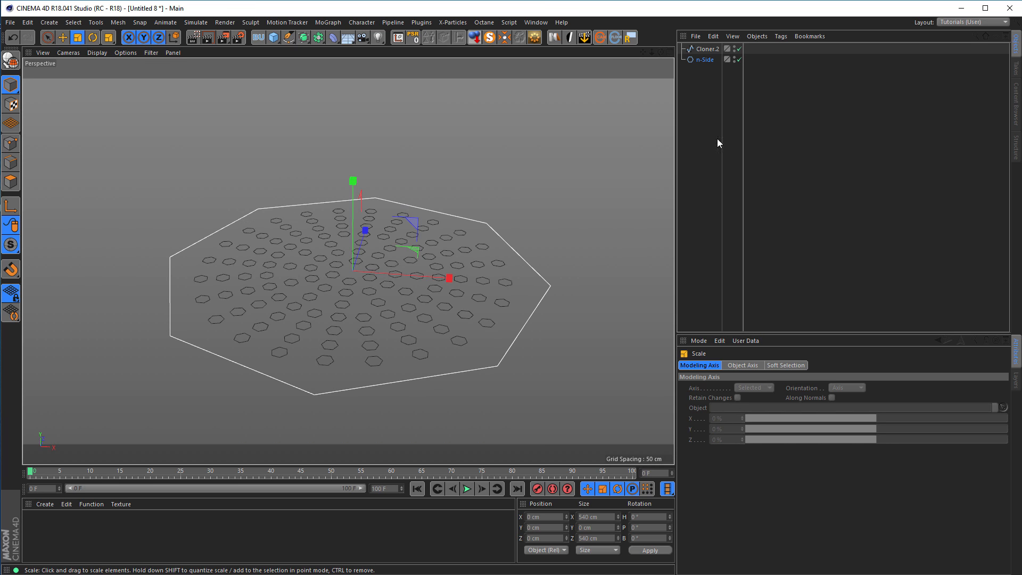
left_click(706, 50)
right_click(706, 51)
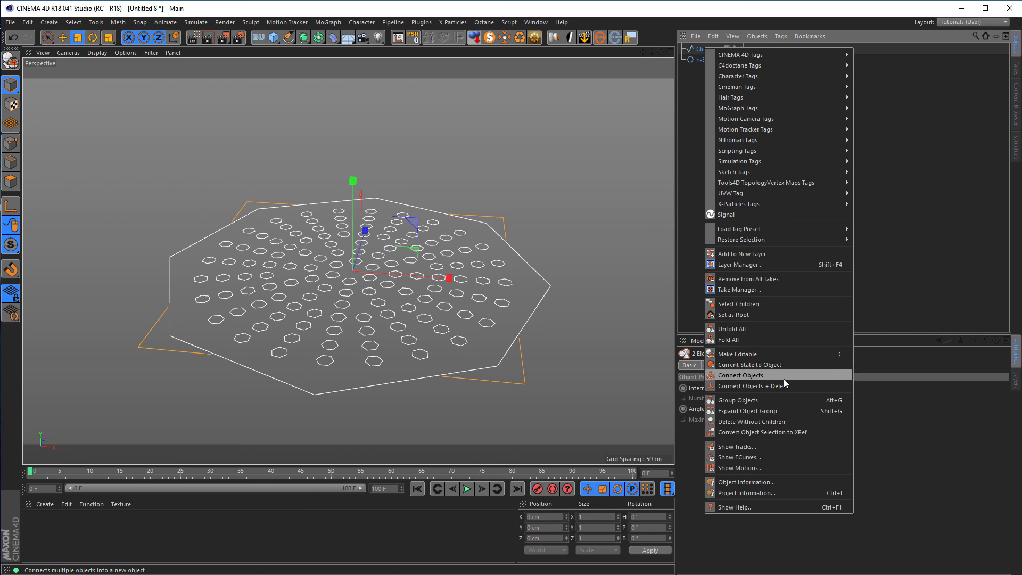
left_click(751, 386)
Put the combined outline-and-holes spline into an Extrude object to form a perforated octagonal plate.
left_click_drag(413, 273, 422, 243, "alt")
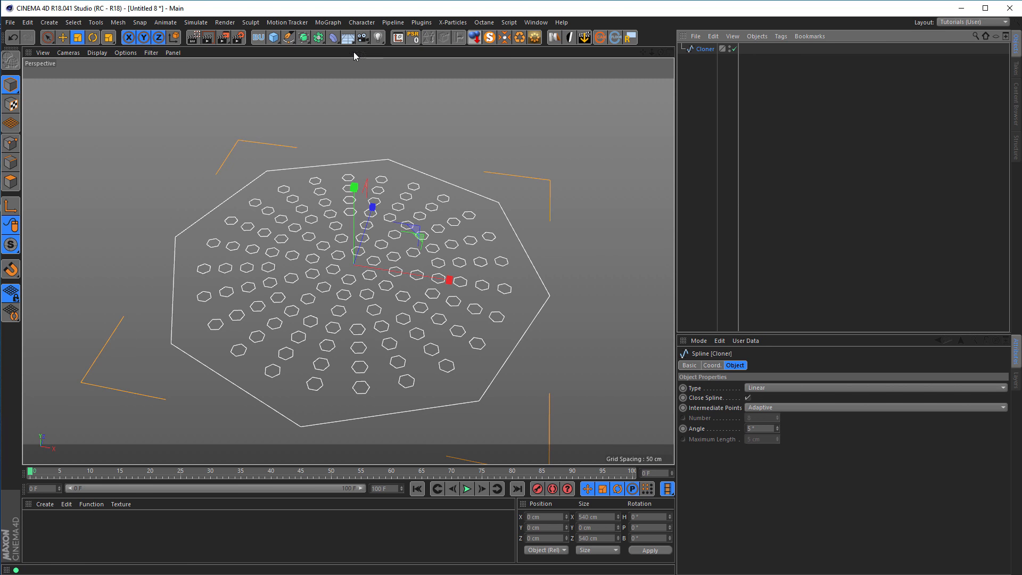
left_click(304, 37)
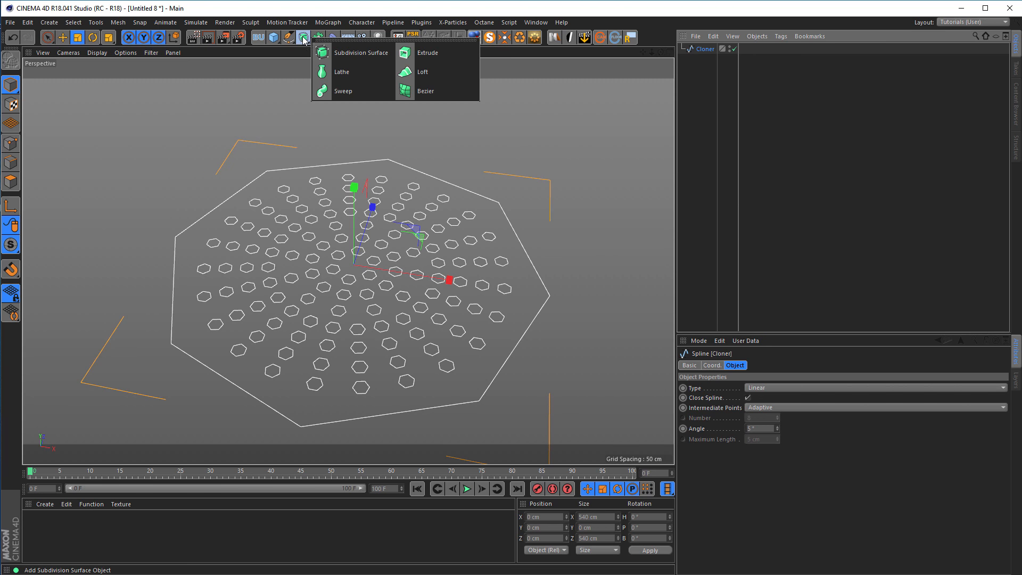
left_click(427, 54)
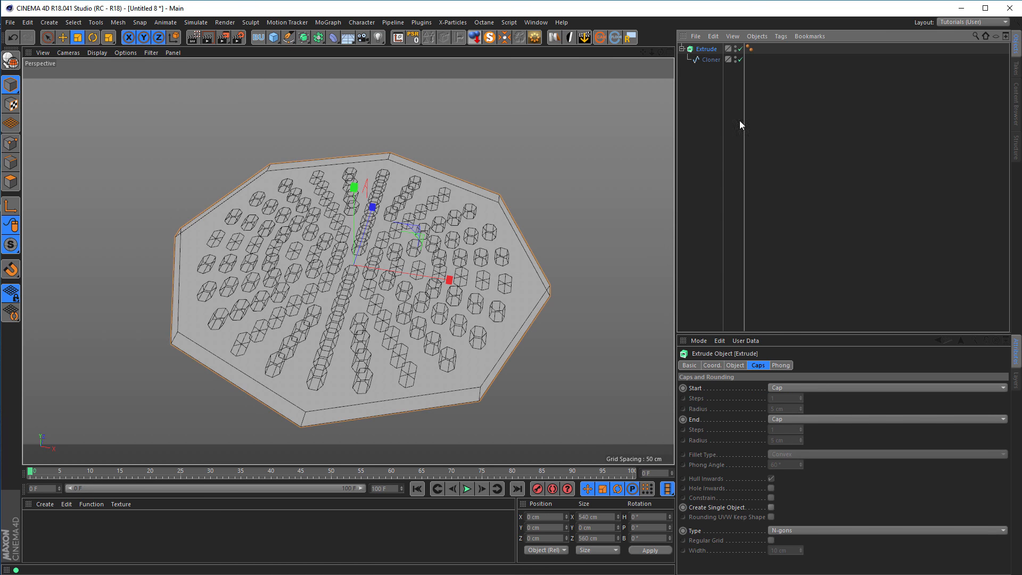
Set the Extrude's third movement value to 0 cm to make the octagonal plate flat.
left_click(736, 365)
left_click(822, 388)
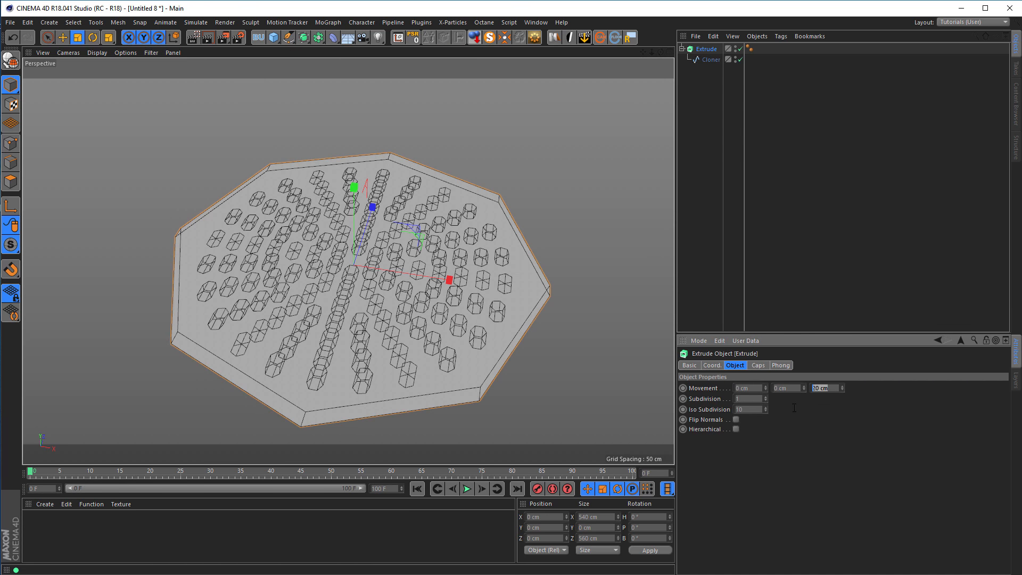
key("Return")
mouse_move(389, 240)
left_mouse_down("alt")
mouse_move(379, 277)
mouse_move(374, 232)
left_mouse_up("alt")
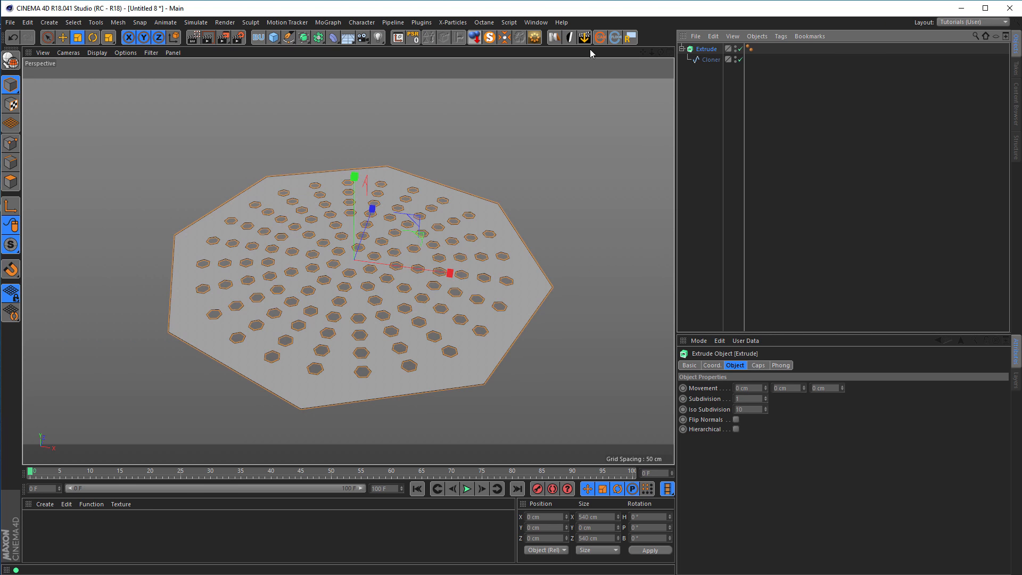
Collapse the Extrude into a single polygon object.
left_click(535, 37)
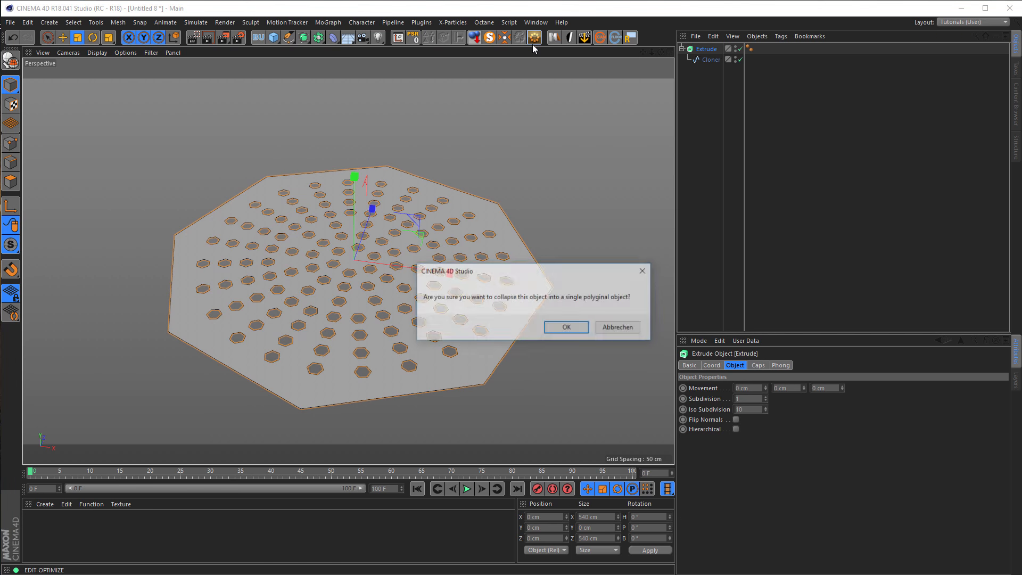
left_click(567, 328)
left_click_drag(418, 289, 388, 303, "alt")
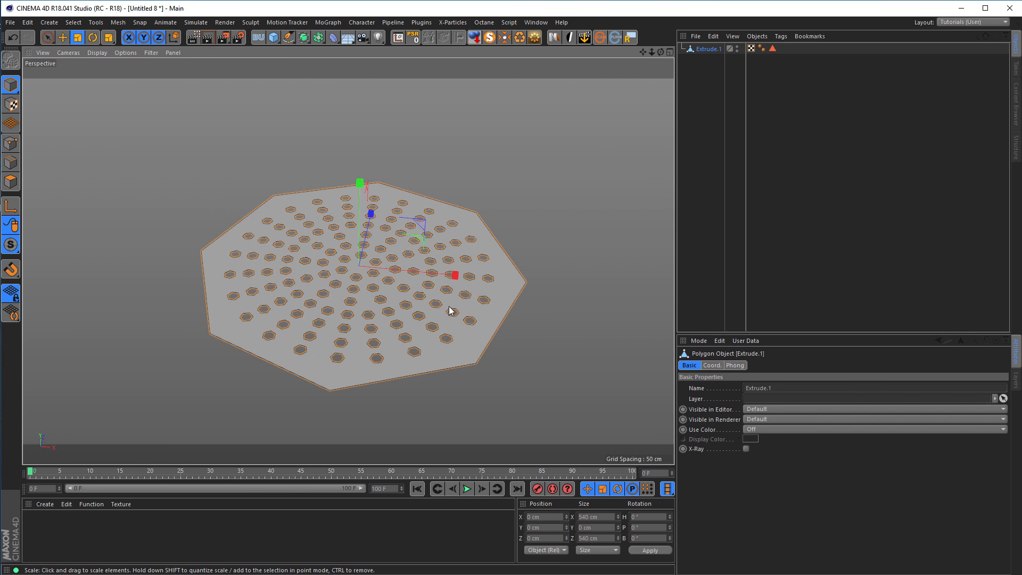
Select all polygons of the perforated plate and reverse their normals.
right_click_drag(279, 271, 339, 268, "alt")
middle_click_drag(338, 273, 336, 233, "alt")
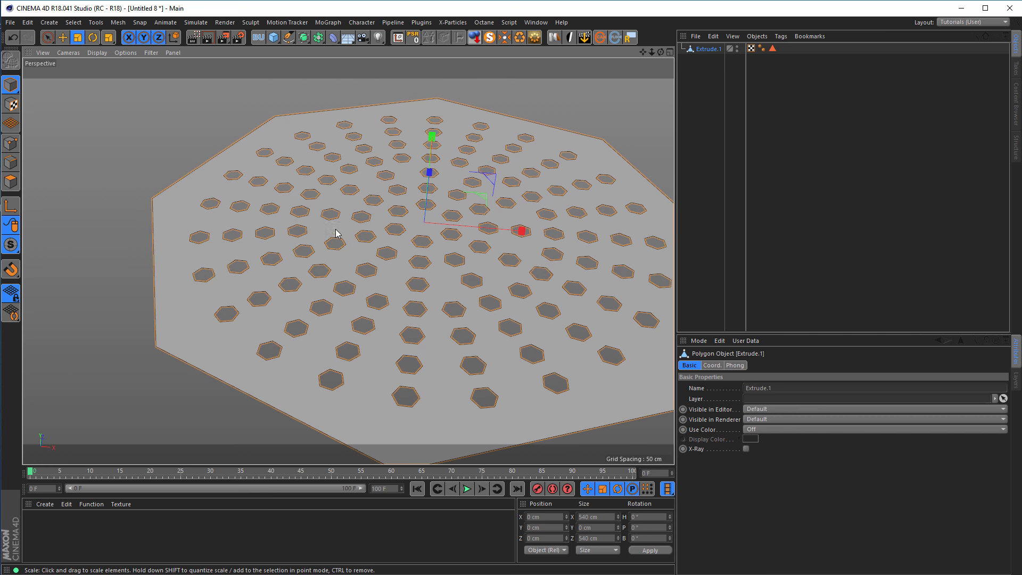
left_click(11, 163)
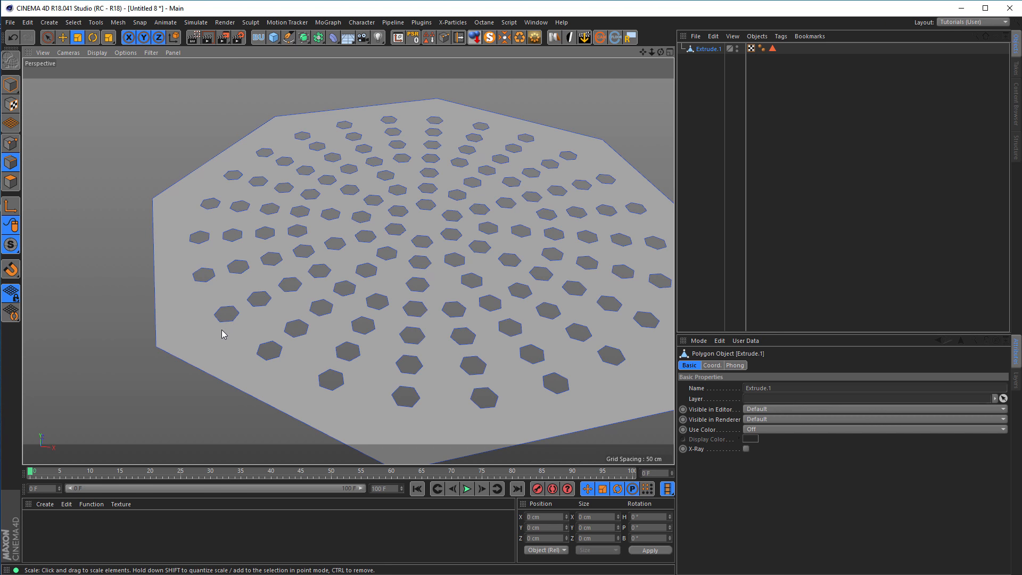
left_click(10, 181)
key("ctrl+a")
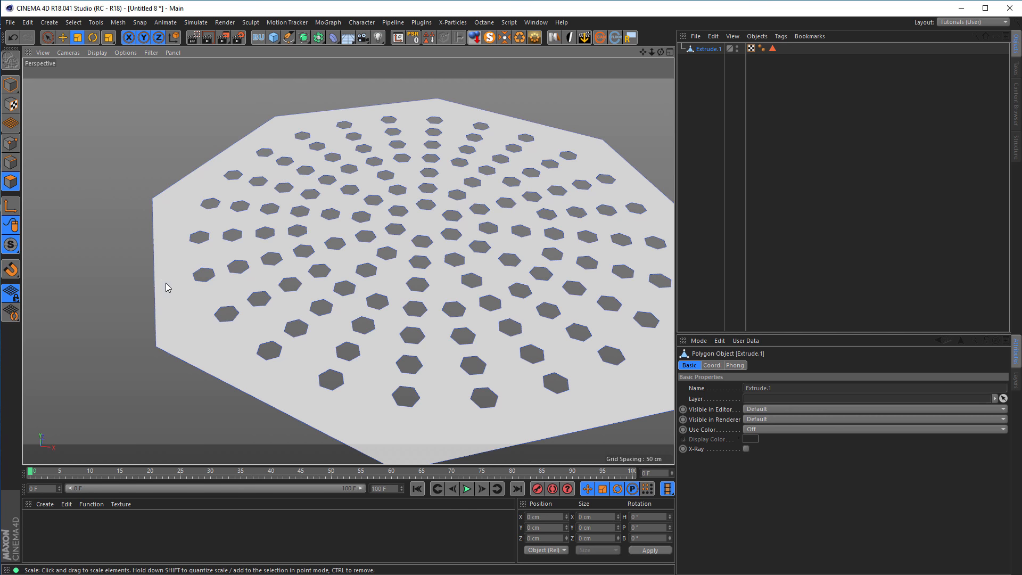
left_click_drag(190, 218, 180, 245, "alt")
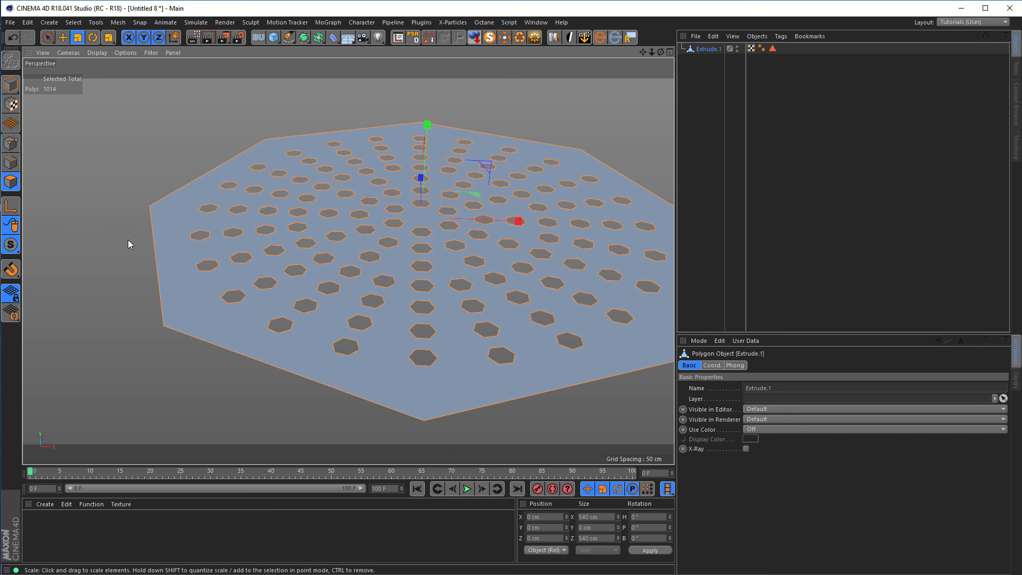
right_click(102, 235)
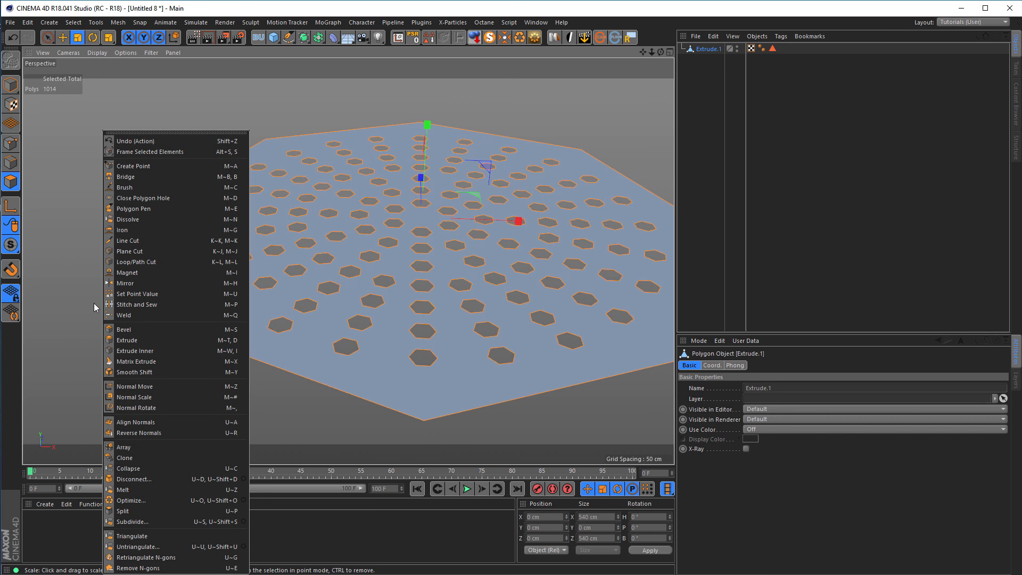
left_click(126, 434)
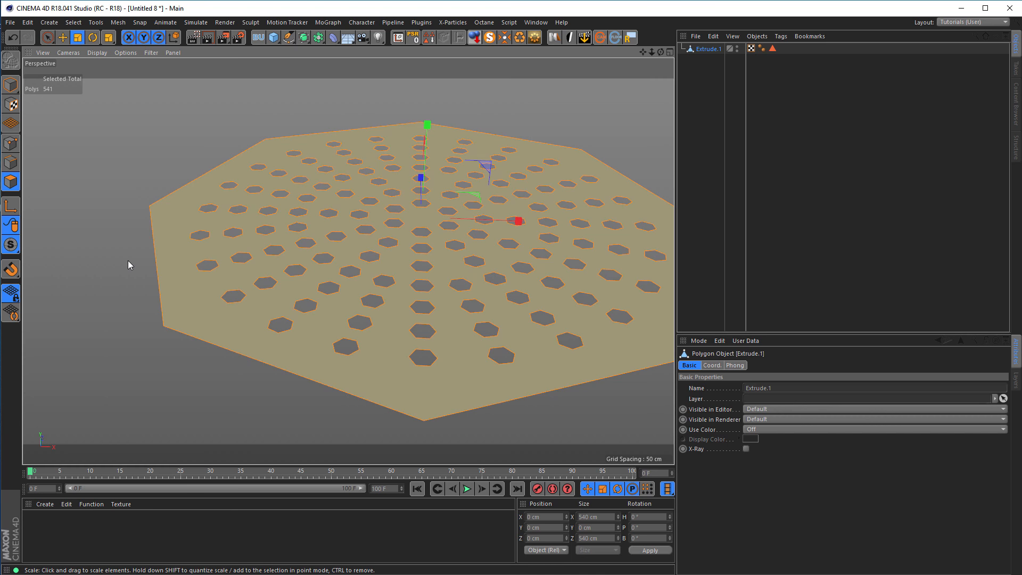
Apply Extrude Inner to all plate polygons with an offset of about 2 cm.
key("i")
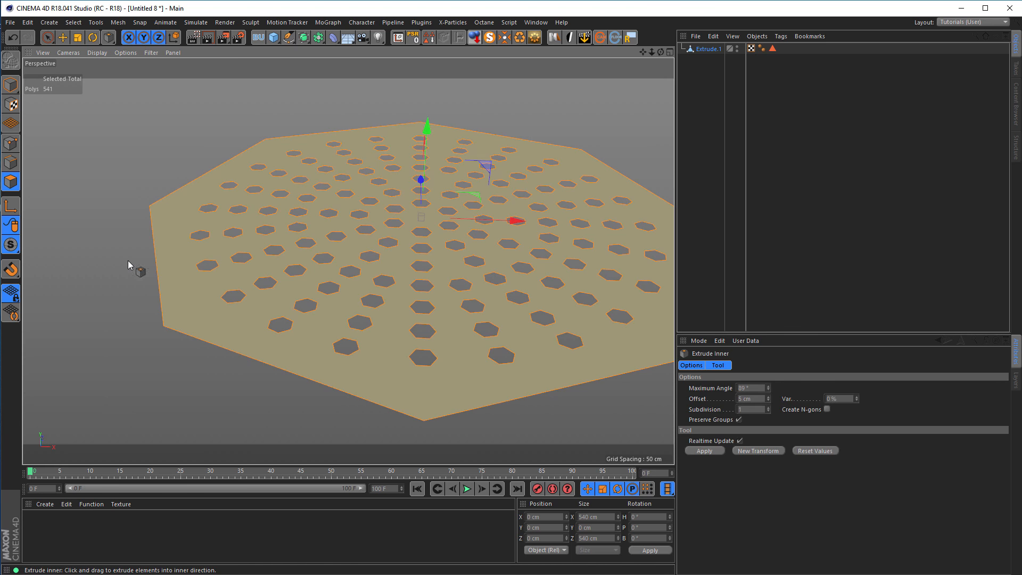
right_click_drag(144, 239, 190, 235, "alt")
left_click_drag(205, 271, 213, 252, "alt")
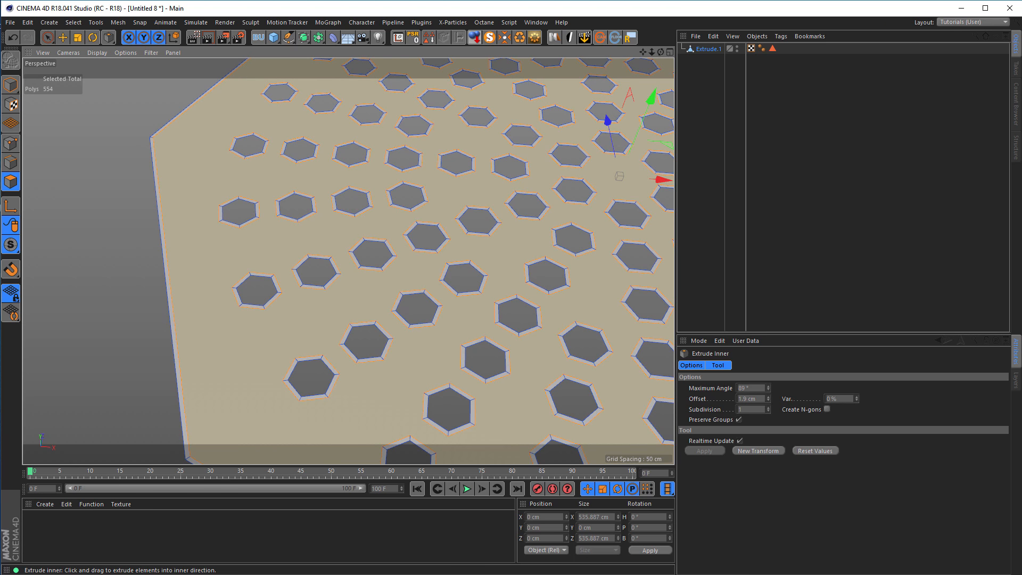
left_click_drag(207, 254, 207, 192)
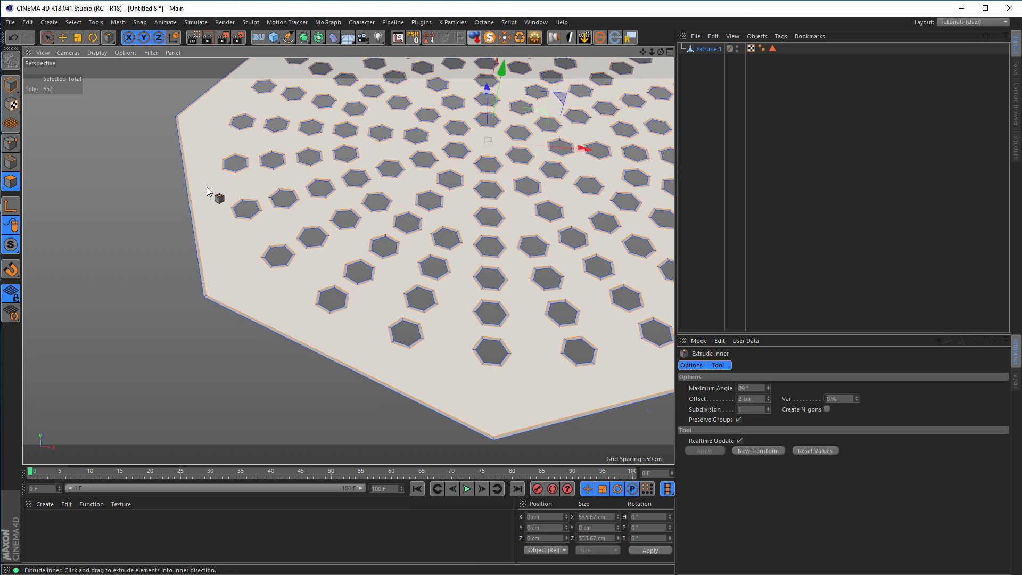
Loop-select the points along the plate's outermost octagonal border and delete them.
left_click(11, 145)
key("u")
key("l")
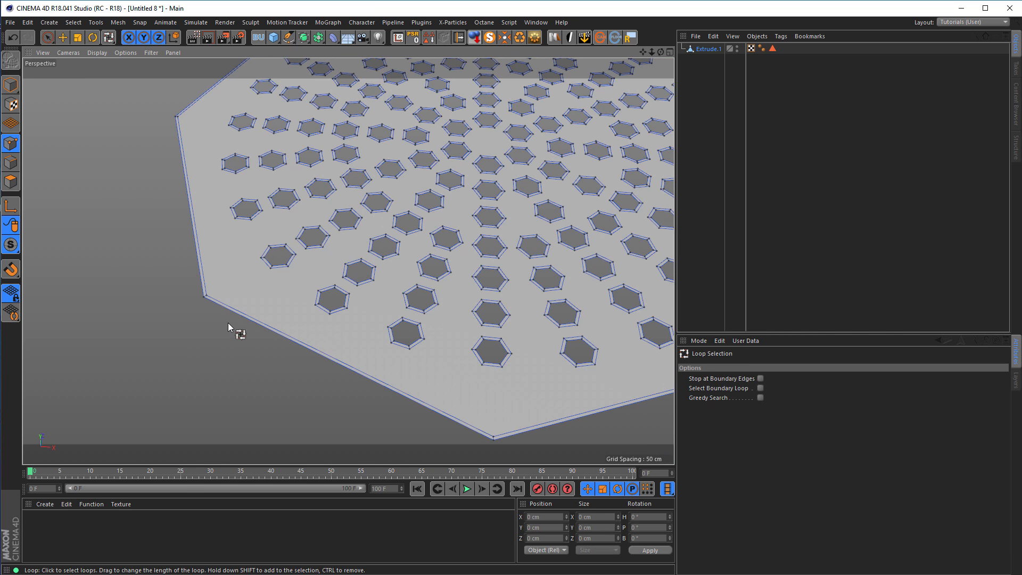
left_click(224, 311)
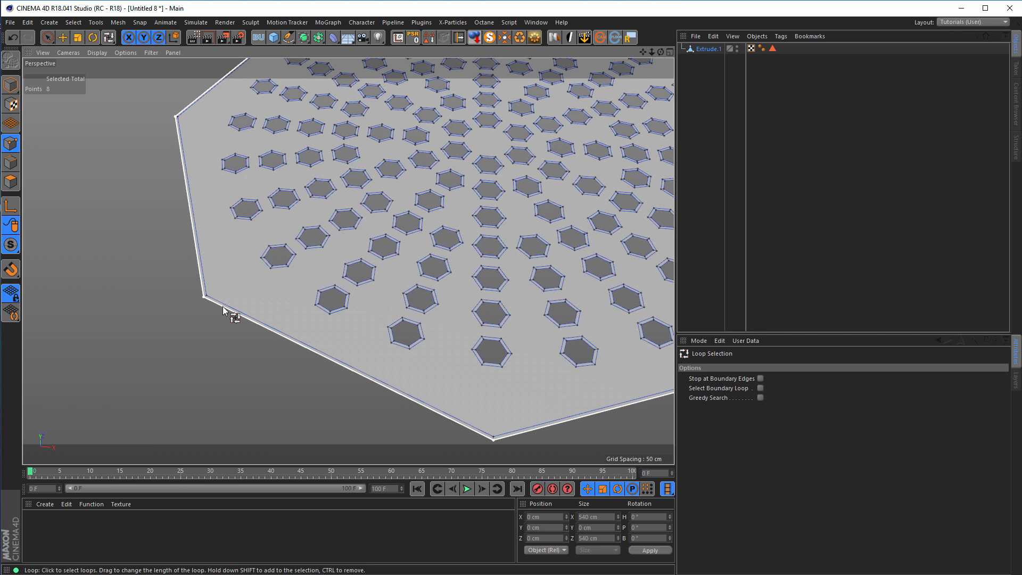
key("Delete")
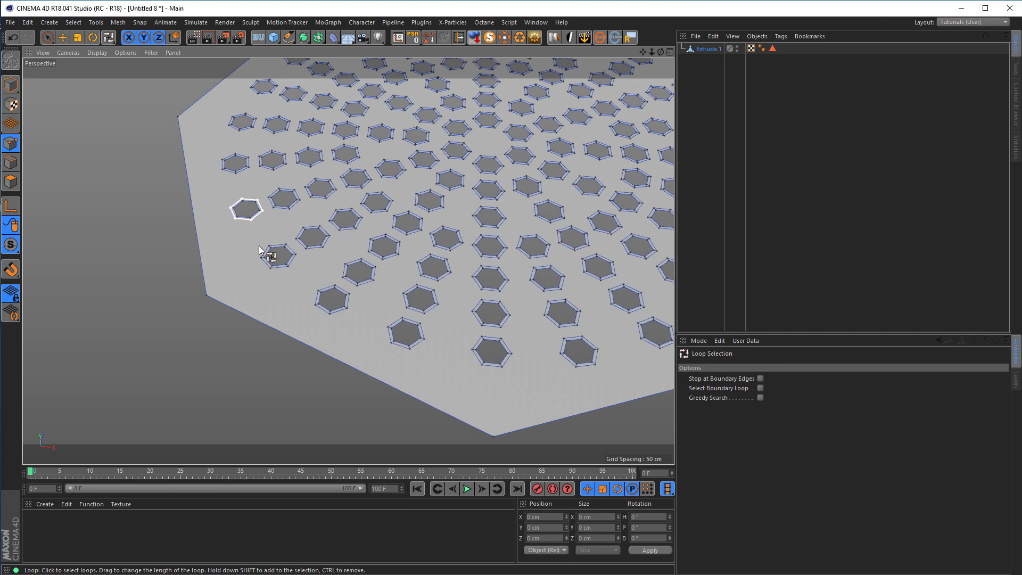
Try loop-selecting the edges of individual hexagonal holes, starting with four neighbouring holes in one row.
scroll(259, 250, "up", 2)
scroll(313, 305, "up", 3)
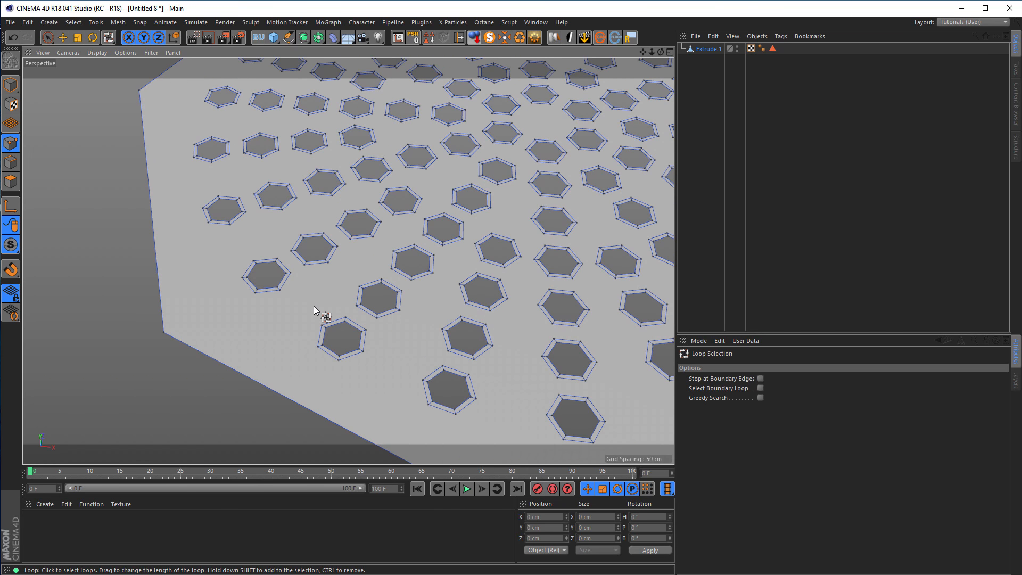
left_click(11, 162)
left_click(265, 270)
left_click(314, 242, "shift")
left_click(358, 222, "shift")
left_click(402, 194, "shift")
scroll(244, 299, "down", 5)
scroll(227, 301, "up", 4)
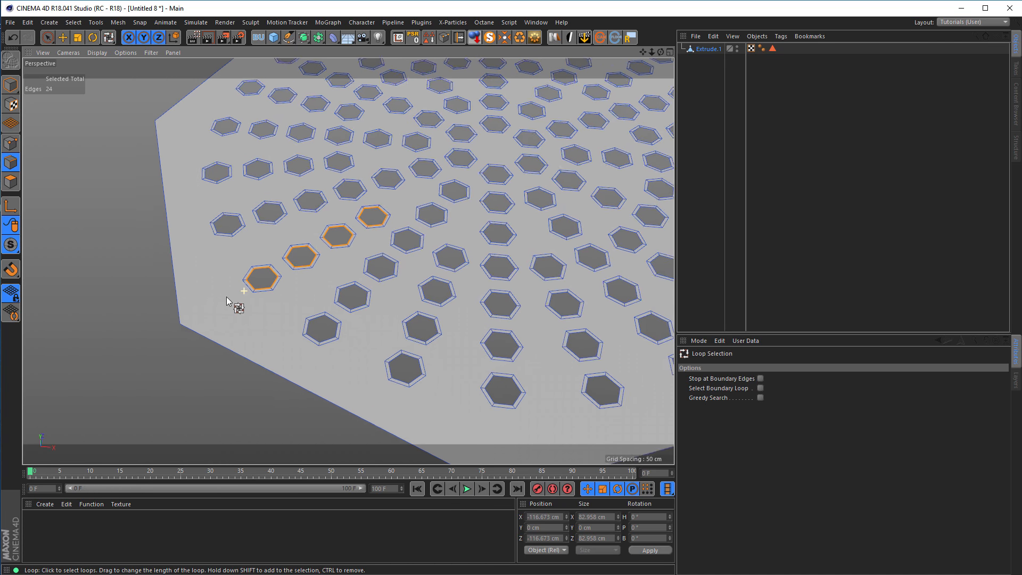
scroll(227, 300, "up", 1)
left_click(147, 298)
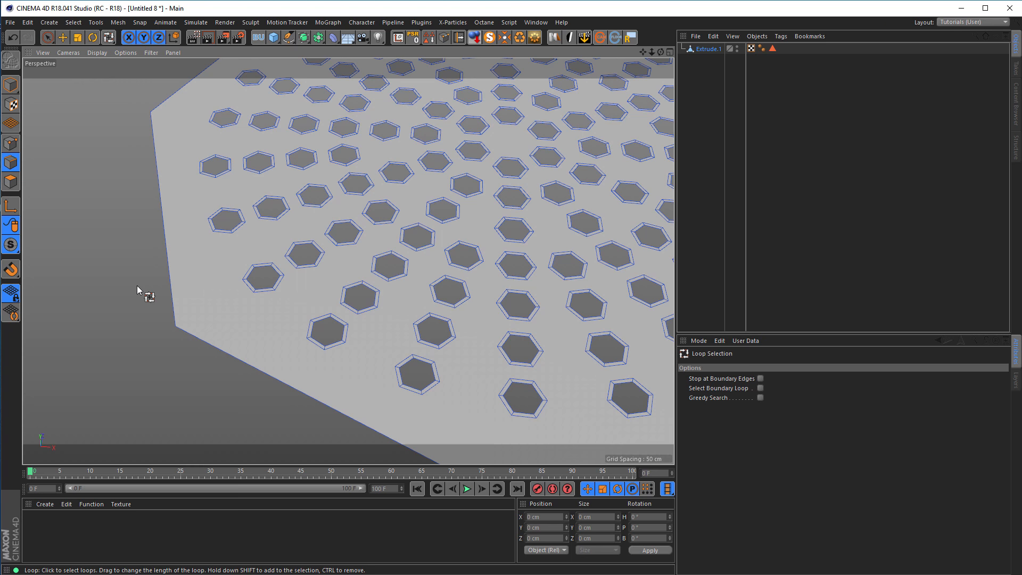
Grow the plate's inner polygon selection to include the narrow rims around the holes.
left_click(11, 182)
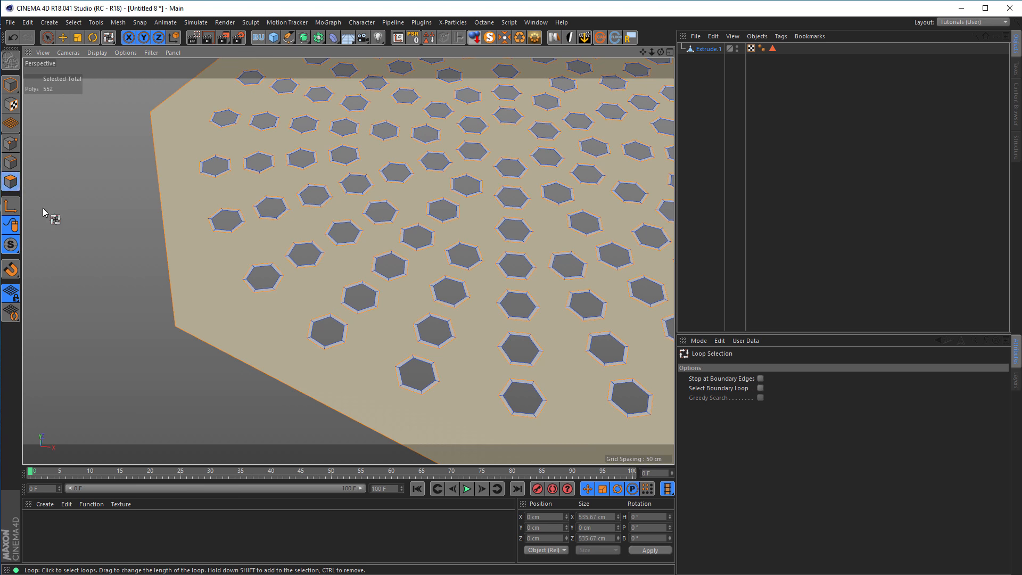
key("9")
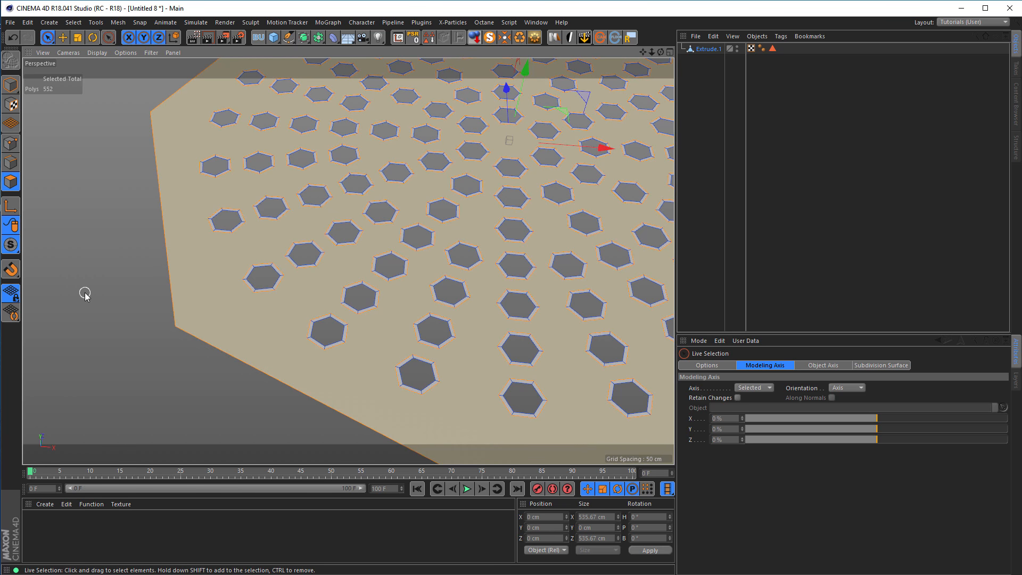
scroll(260, 297, "up", 5)
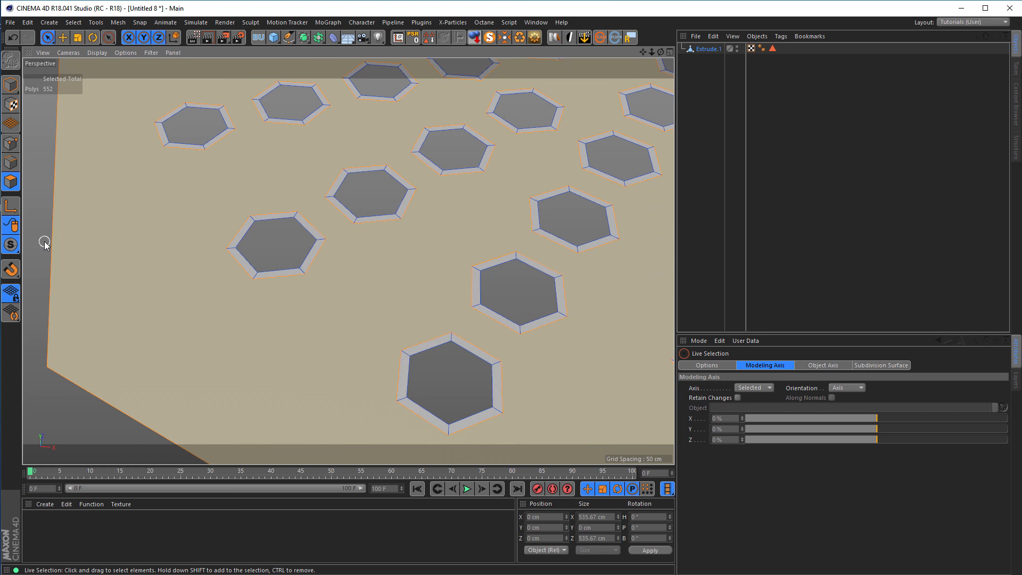
key("u")
key("y")
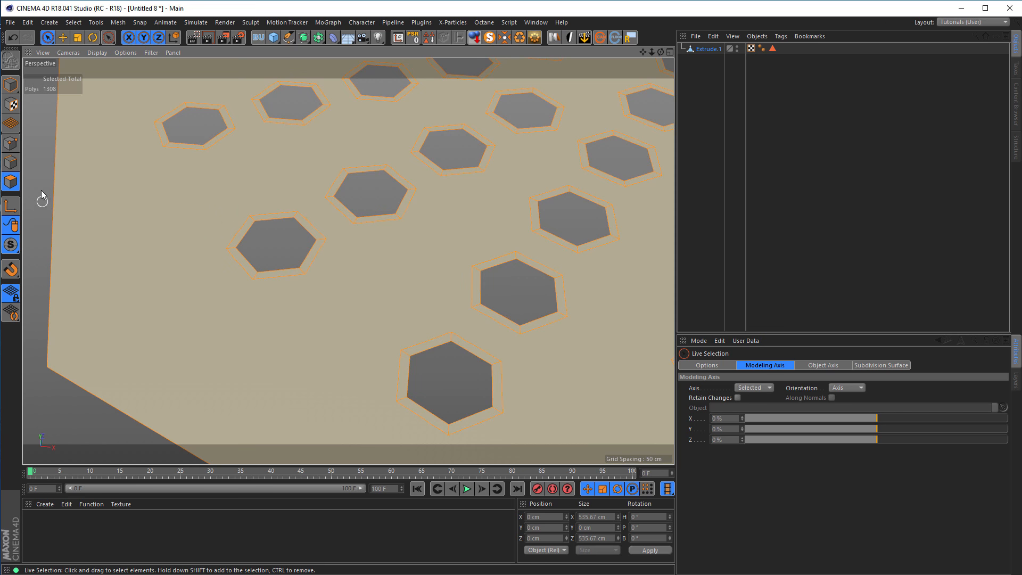
Try transferring the grown polygon selection to edges around the holes.
left_click(10, 162)
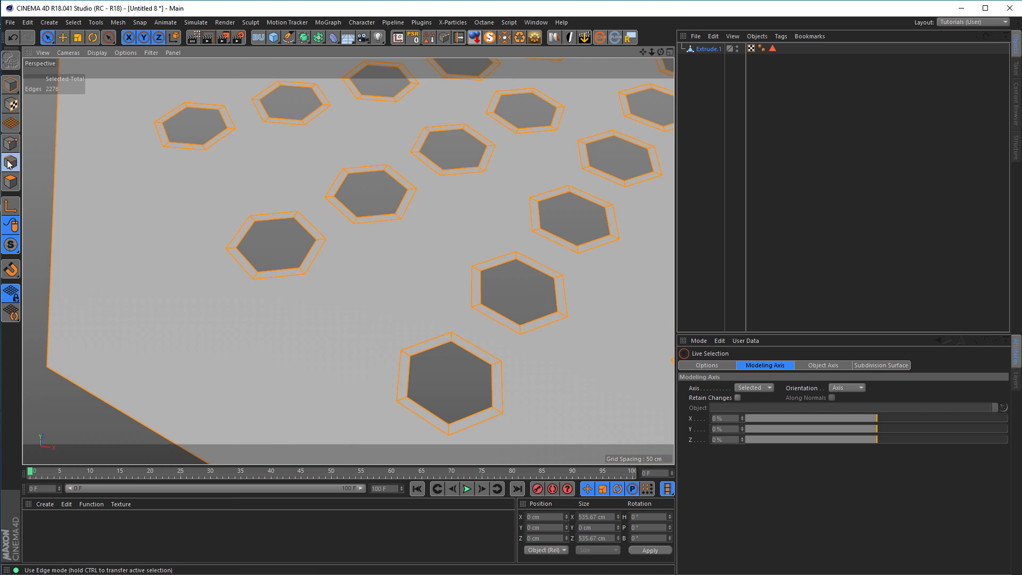
left_click(35, 186)
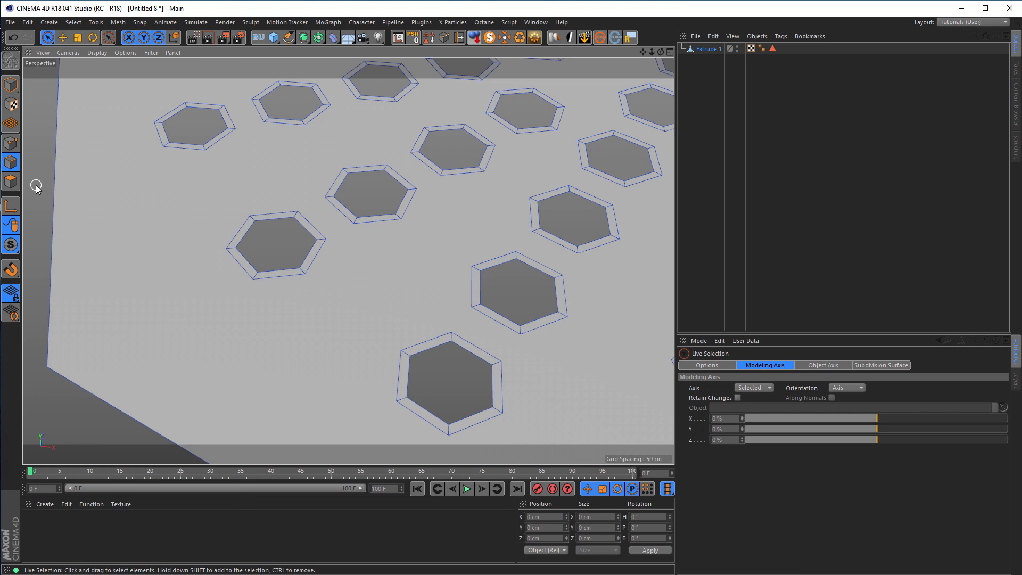
key("ctrl+z")
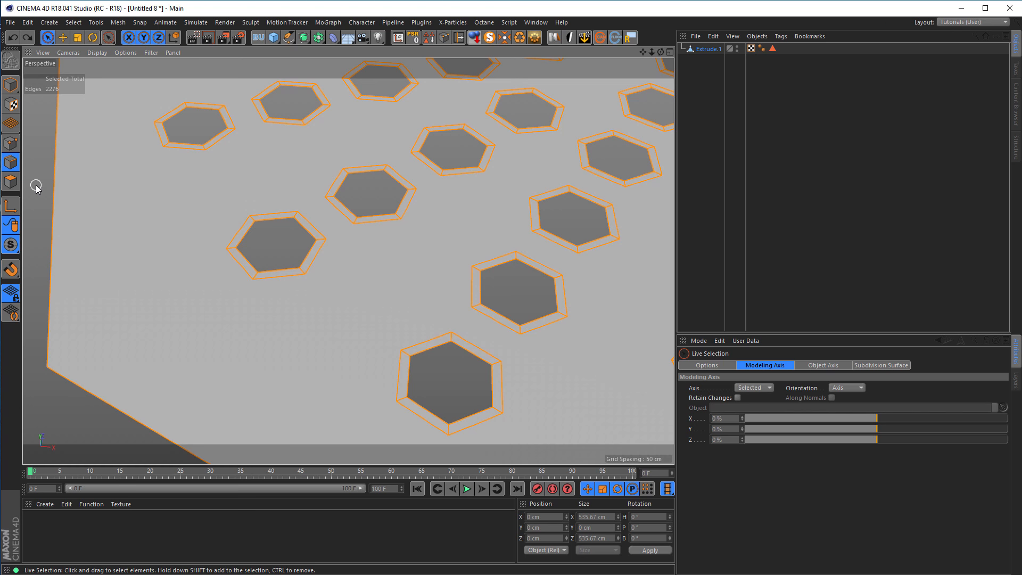
key("u")
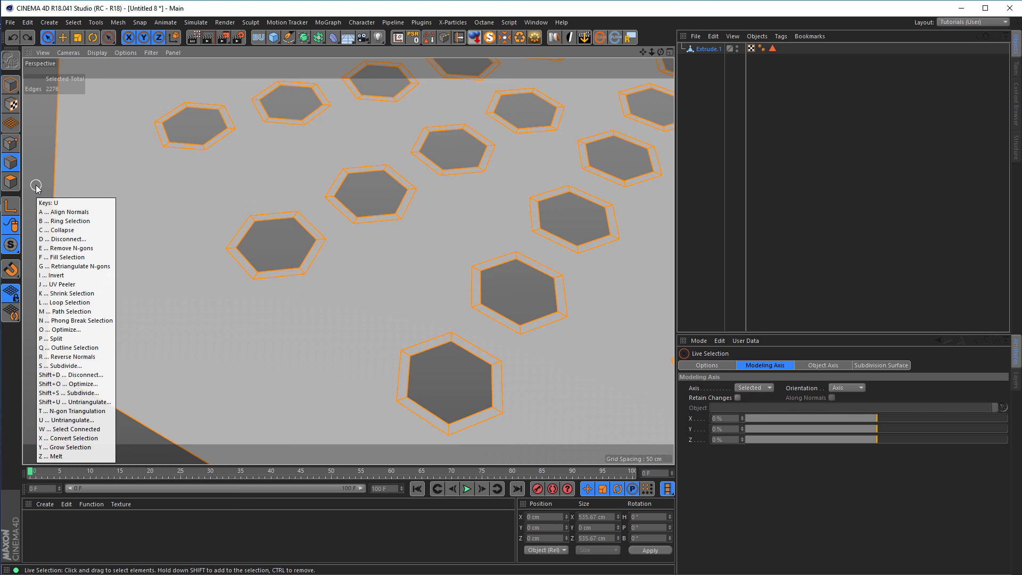
key("o")
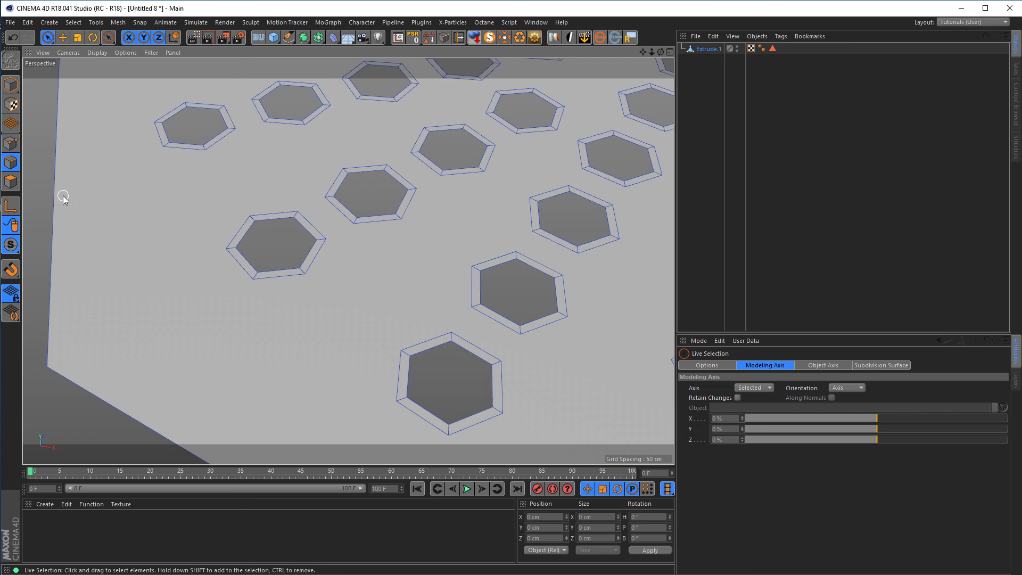
Restore the polygon selection covering the plate surface, excluding the rims around the holes.
left_click(10, 181)
key("ctrl+a")
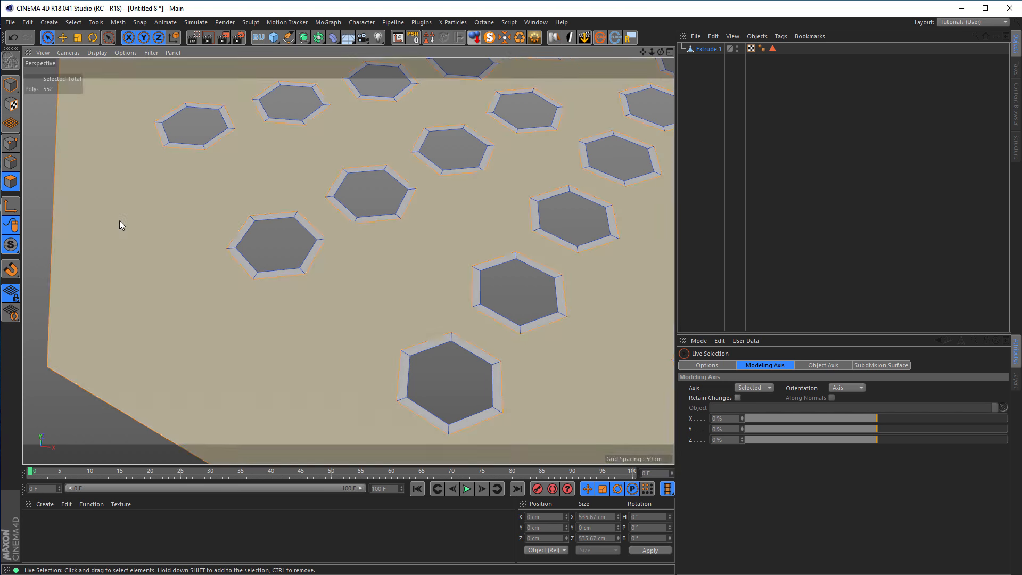
left_click(240, 274, "shift")
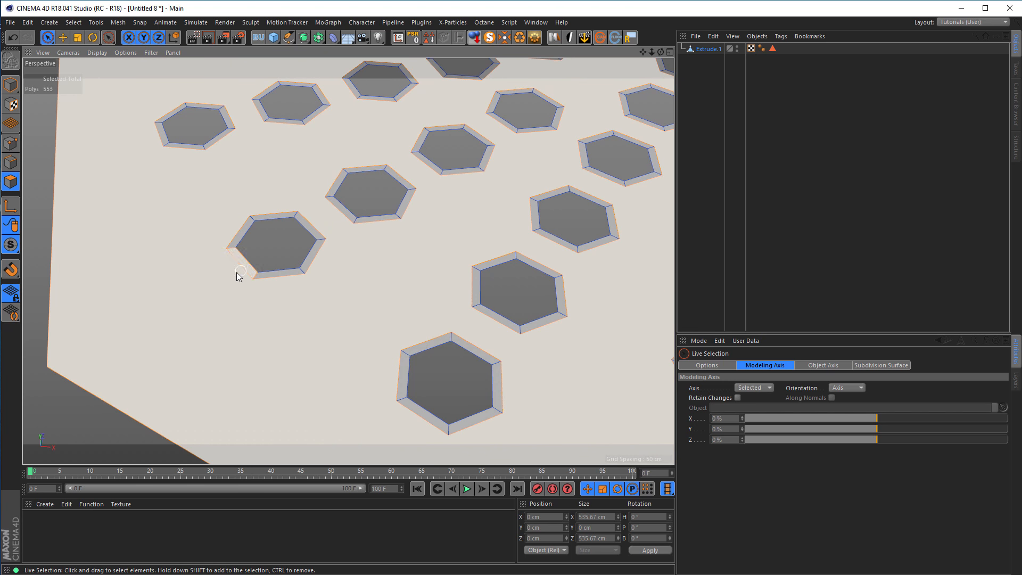
left_click(271, 254)
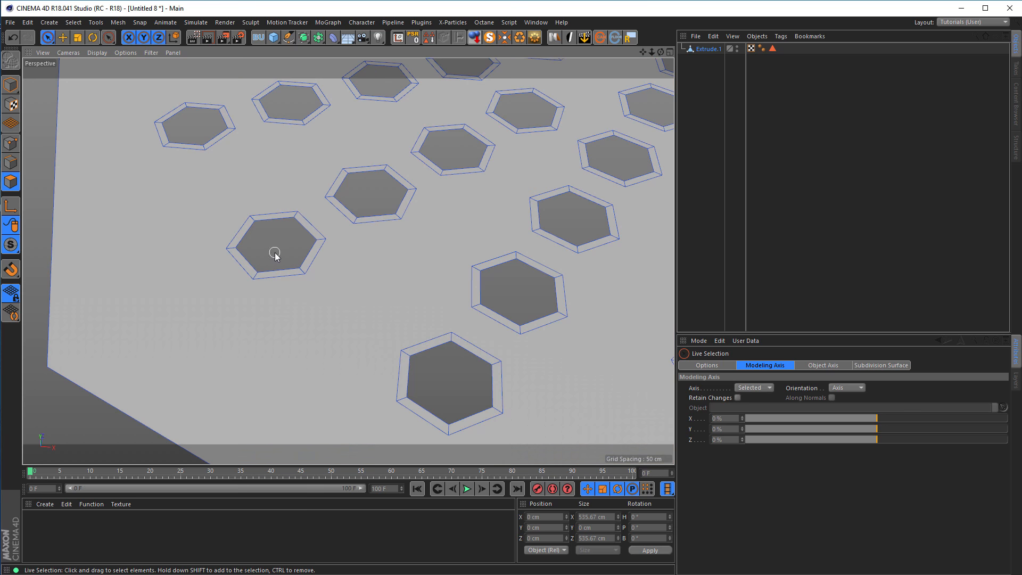
key("ctrl+z")
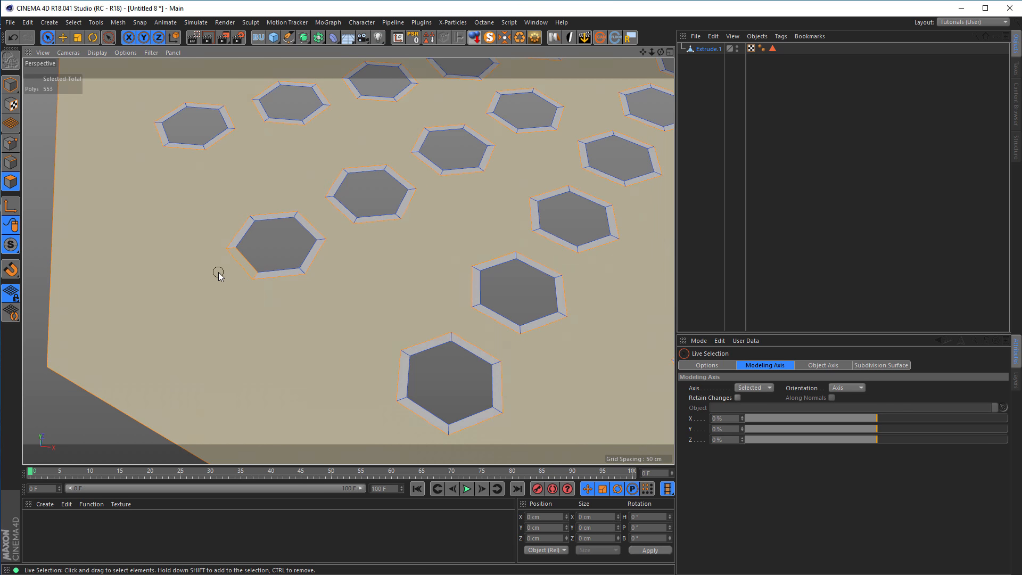
key("ctrl+z")
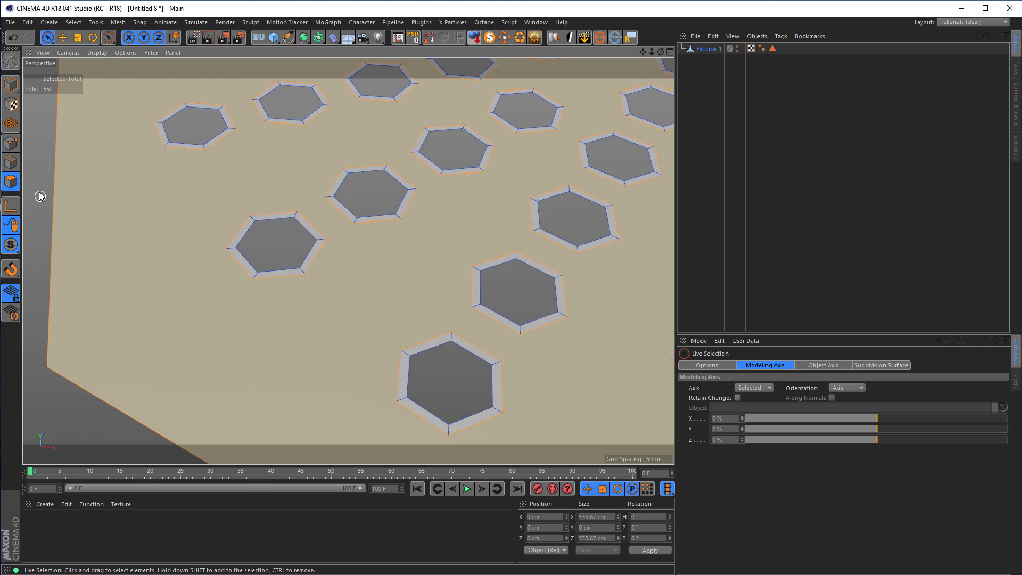
Transfer the polygon selection to edges, grow it and shrink it to isolate the inner boundary edges of all hexagonal holes.
left_click(11, 162)
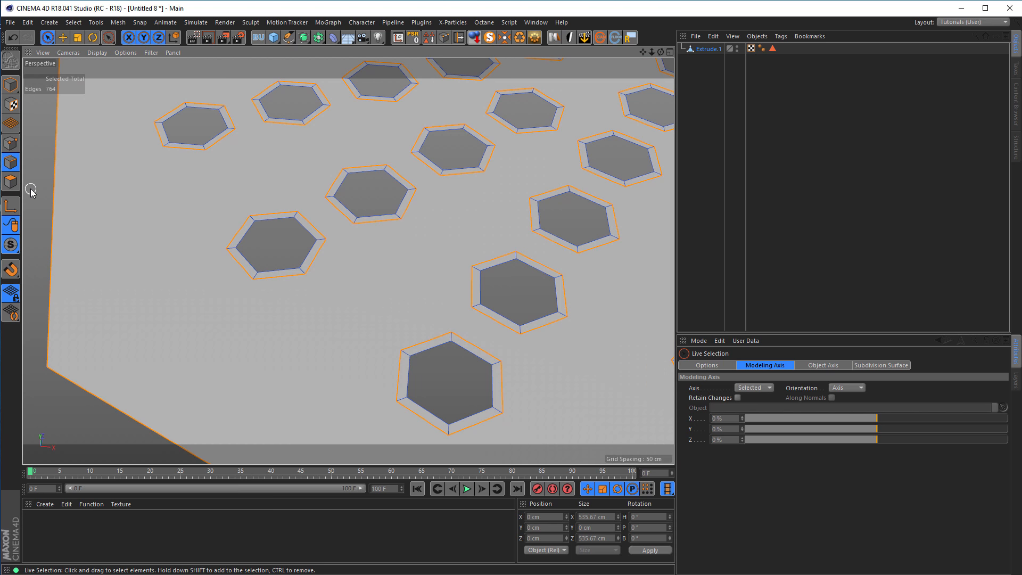
key("u")
key("y")
key("u")
key("k")
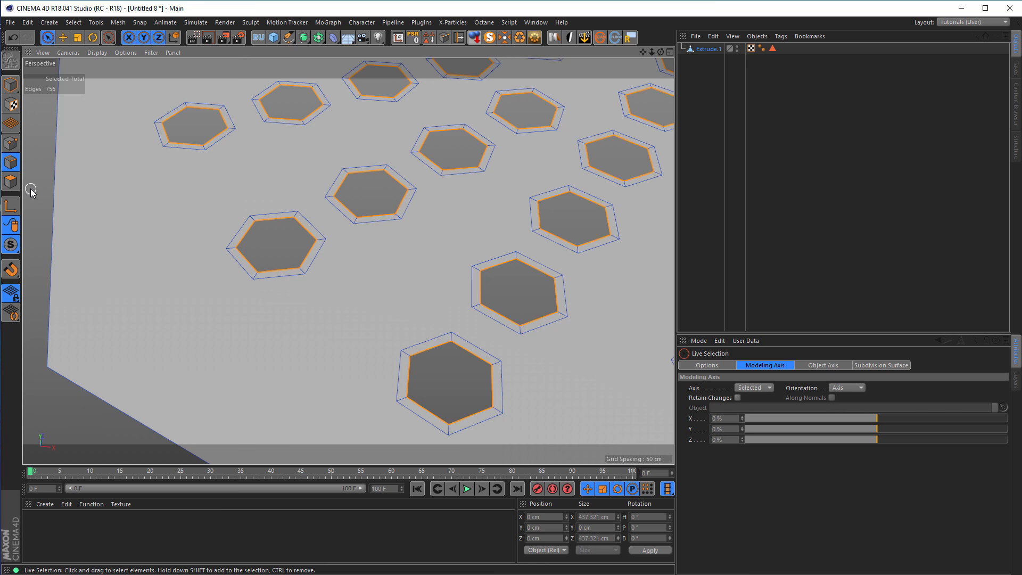
right_click_drag(311, 215, 175, 265, "alt")
middle_click_drag(312, 257, 214, 342, "alt")
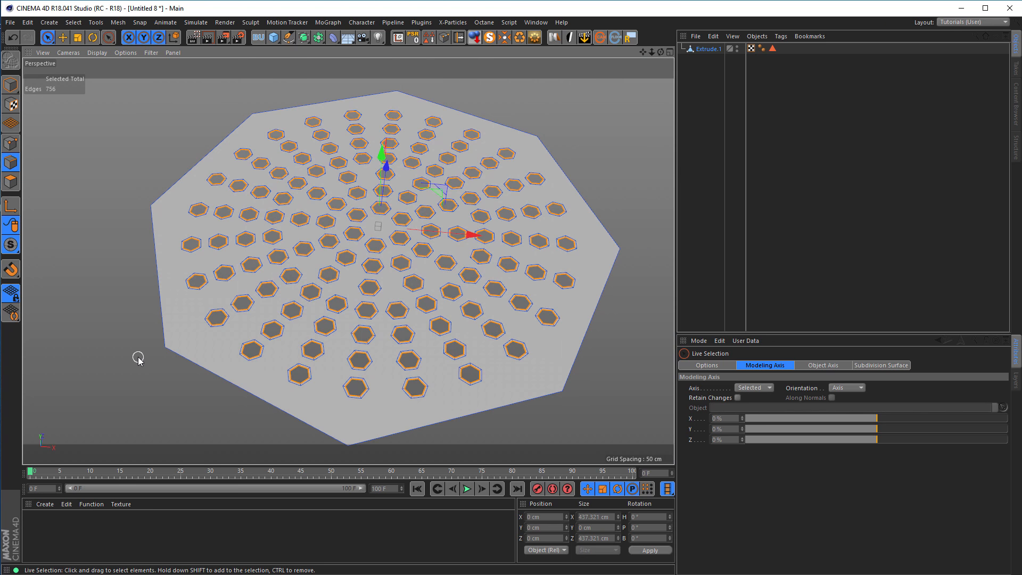
Extrude the selected inner edges of all hexagonal holes straight down by about 9.8 cm to form hole walls.
right_click_drag(324, 195, 431, 206, "alt")
left_click_drag(430, 202, 464, 231, "alt")
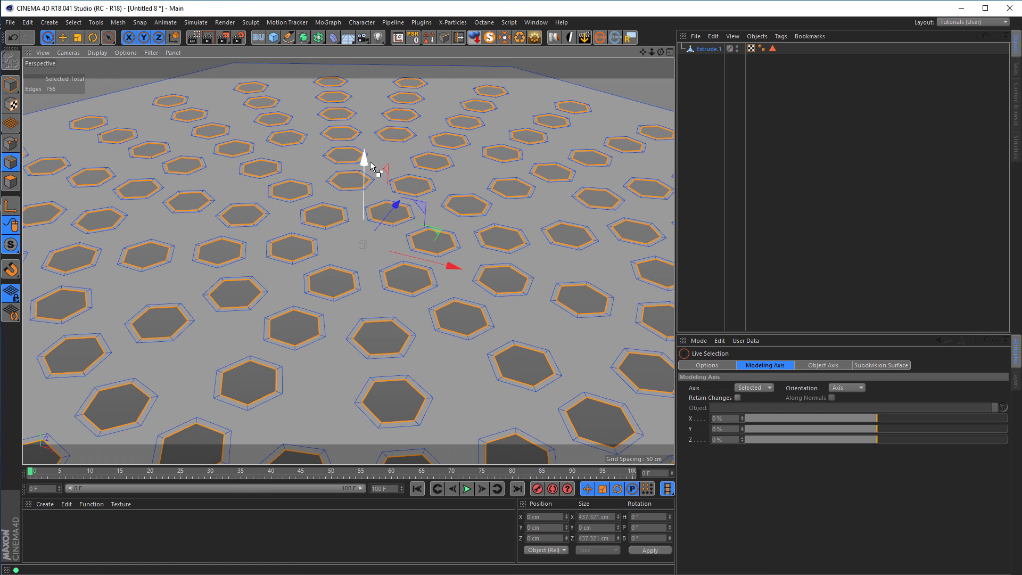
left_click_drag(365, 161, 365, 182)
scroll(312, 229, "down", 8)
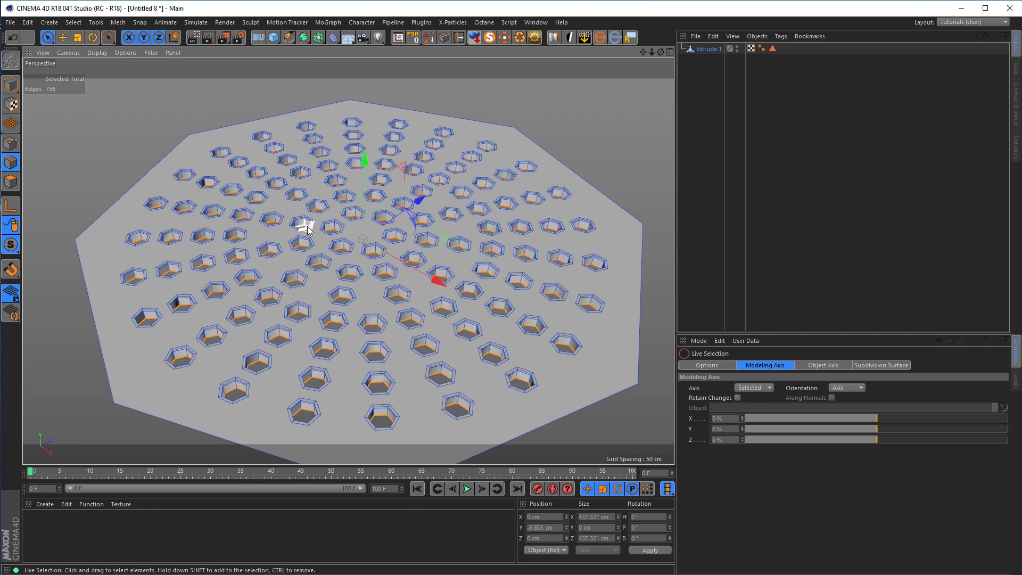
left_click_drag(301, 228, 311, 196, "alt")
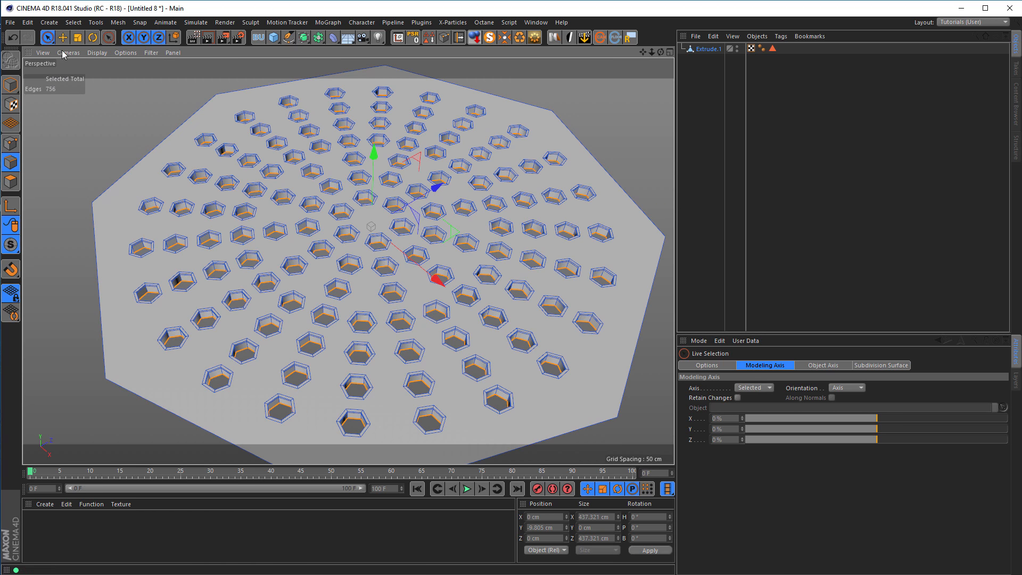
Preview the perforated plate inside a Subdivision Surface, inspect the smoothed holes, and take the plate back out with the smoothing disabled.
left_click(11, 84)
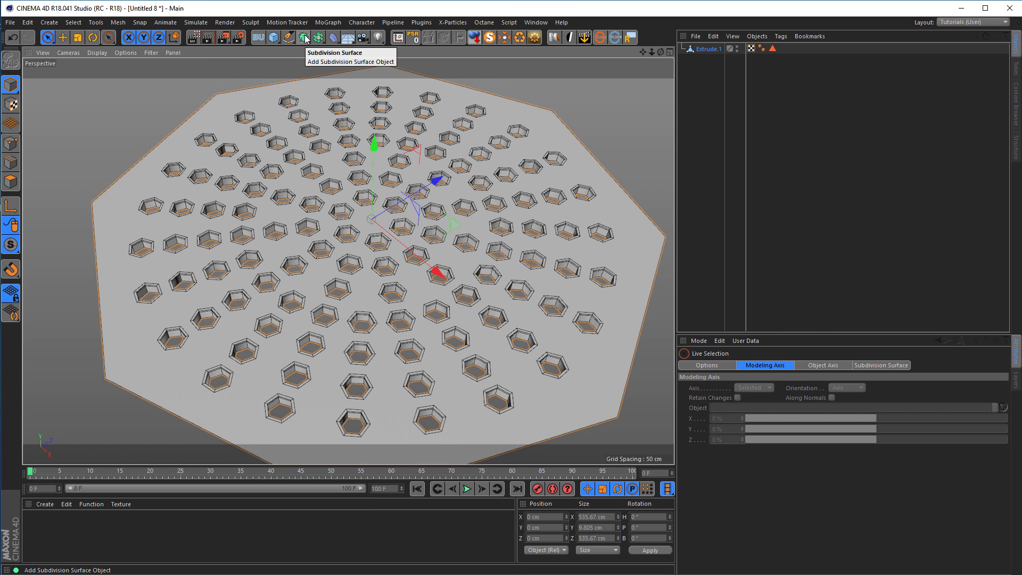
left_click(706, 50)
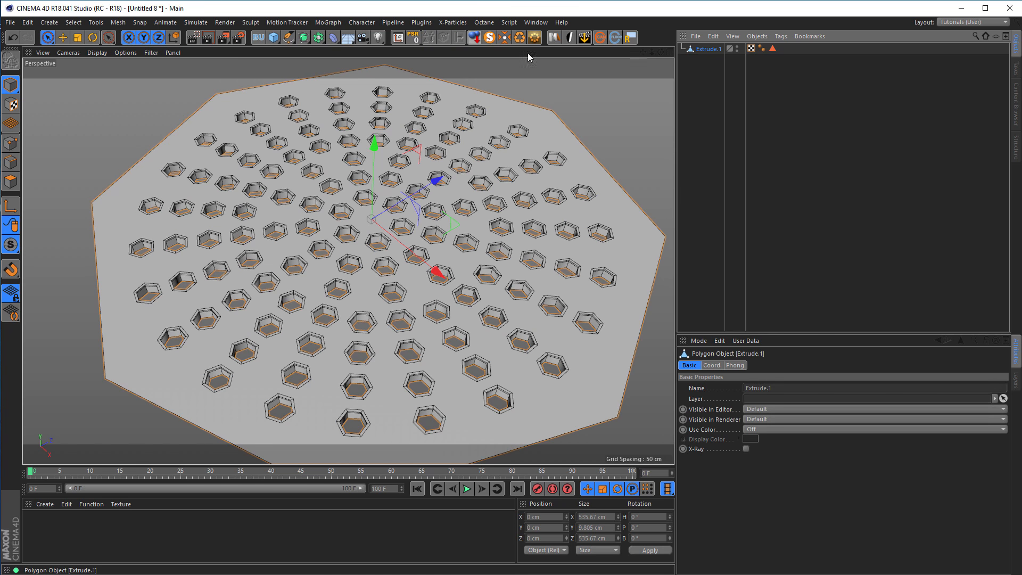
left_click(304, 37, "alt")
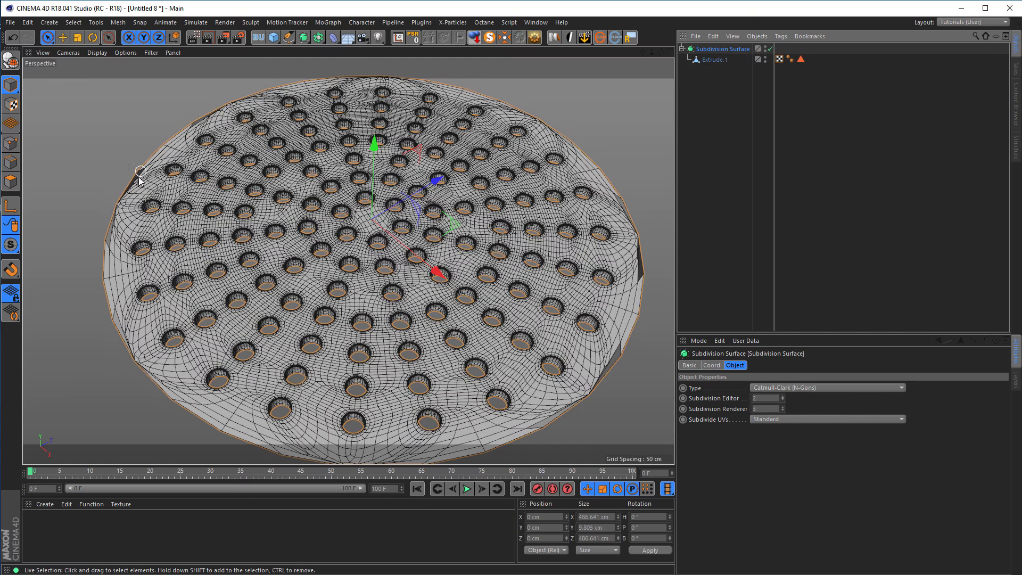
scroll(125, 208, "up", 5)
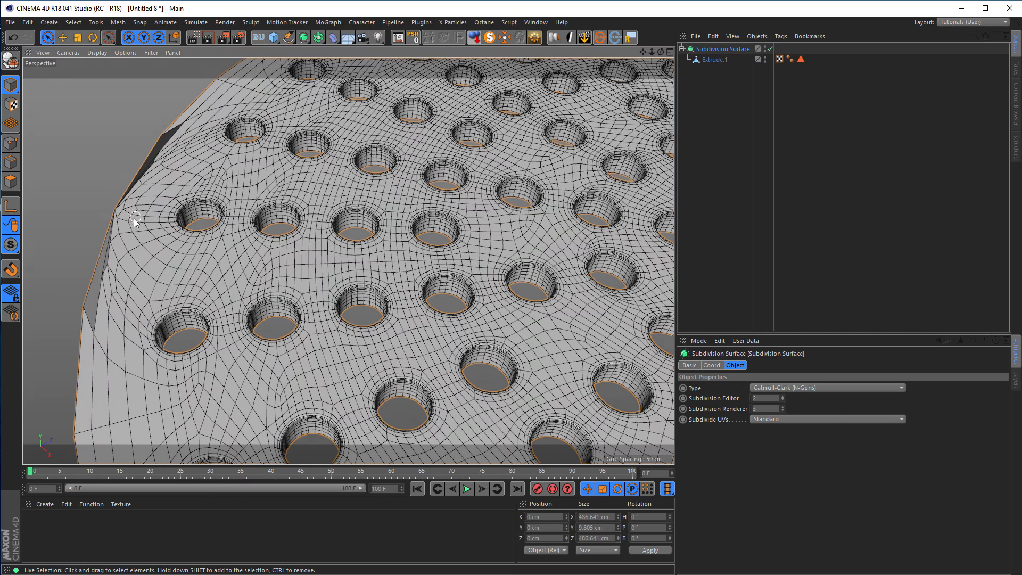
scroll(424, 302, "up", 4)
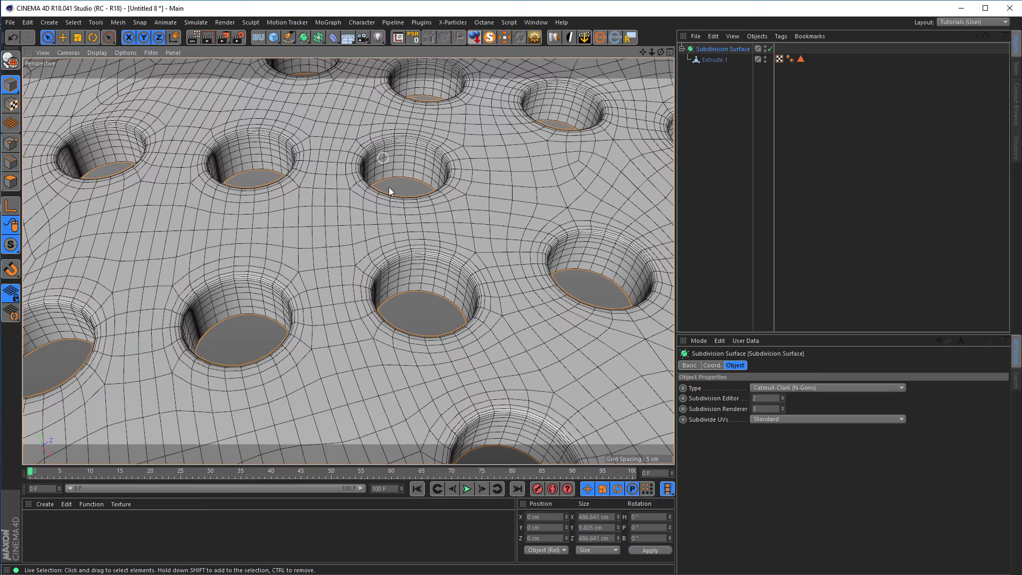
scroll(447, 279, "down", 5)
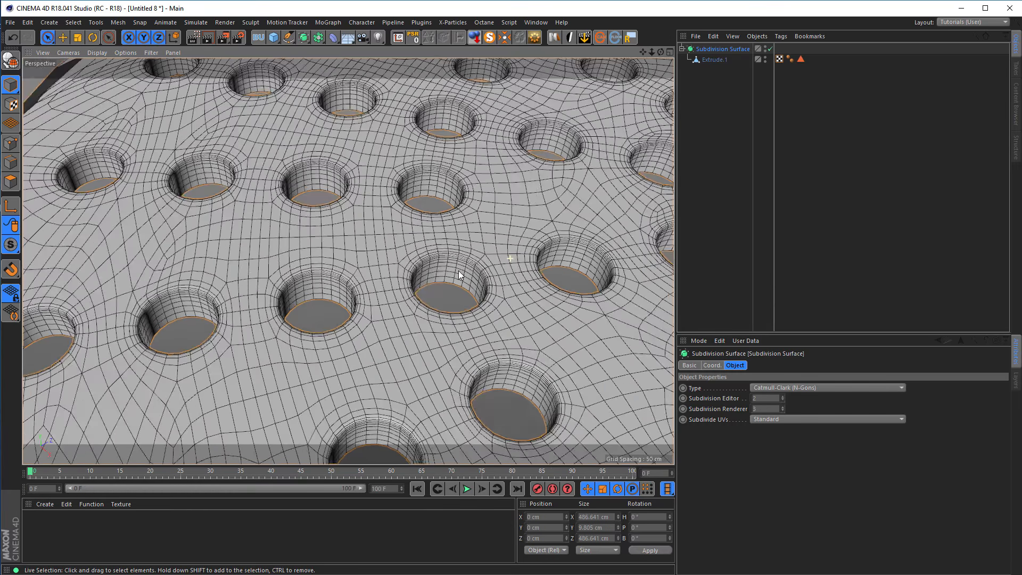
middle_click_drag(432, 281, 309, 235, "alt")
scroll(308, 242, "down", 3)
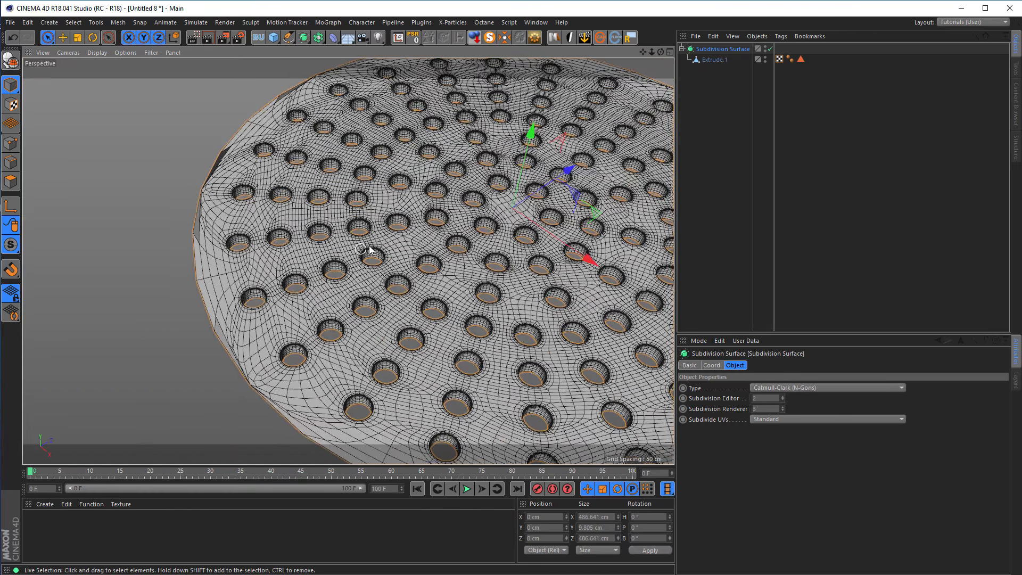
left_click(770, 49)
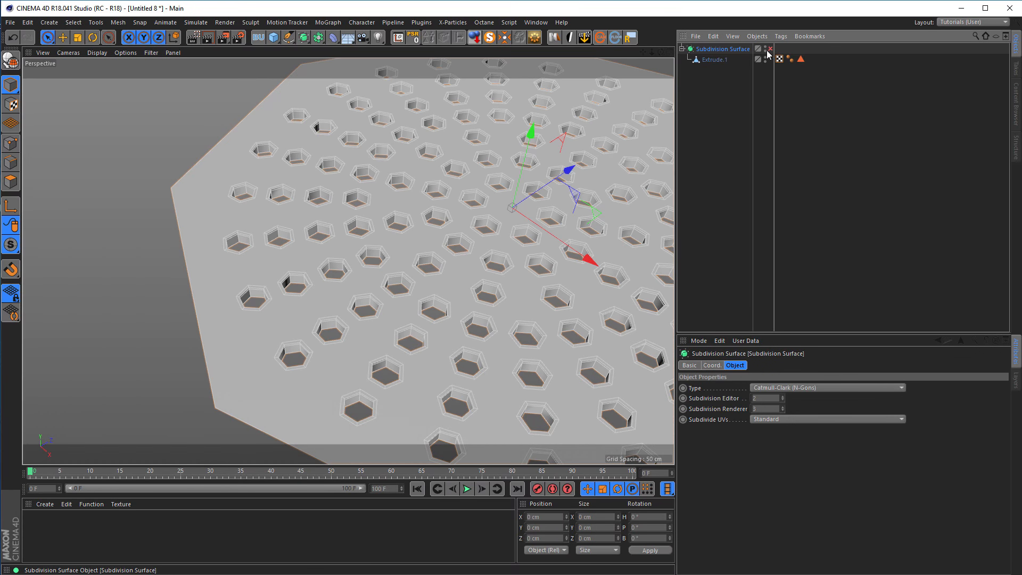
left_click(718, 61)
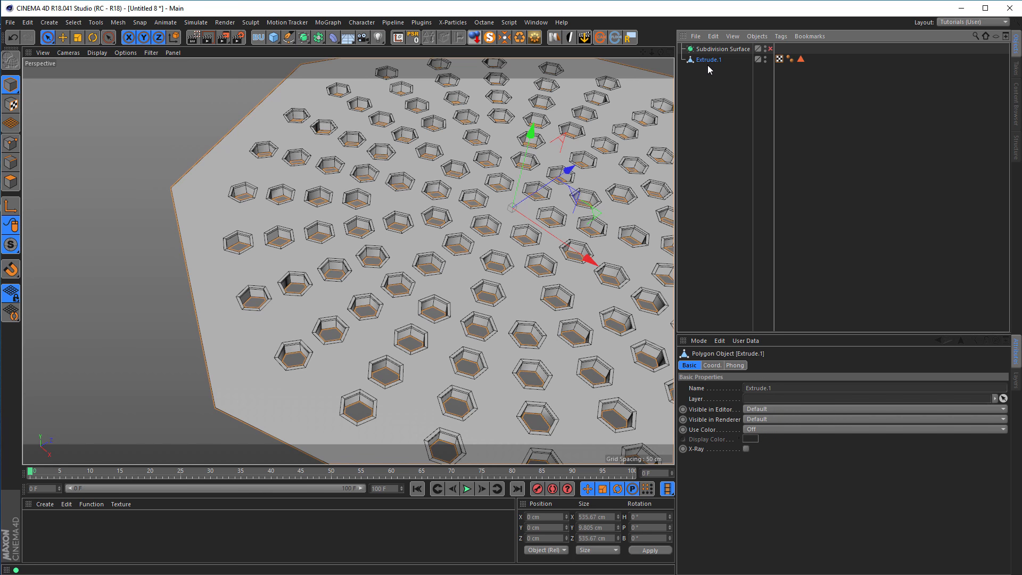
Copy the perforated plate from the Untitled 8 project into the phone.c4d project.
key("v")
mouse_move(187, 131)
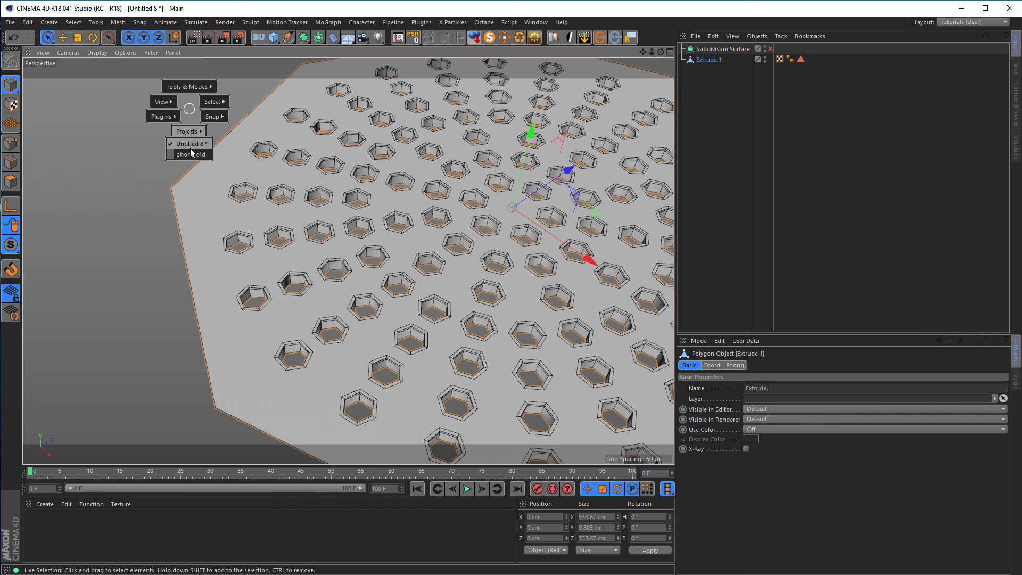
left_click(191, 153)
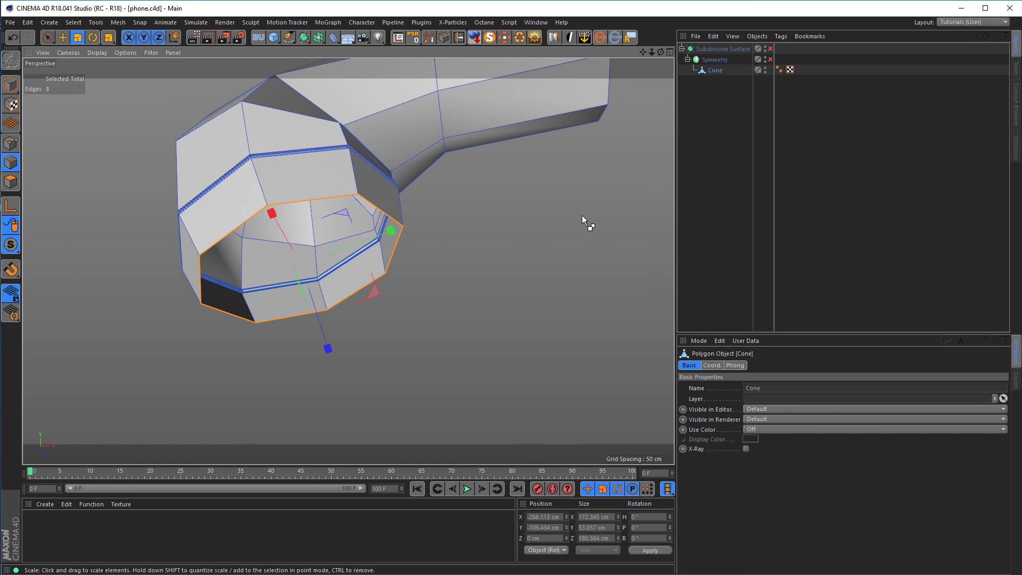
key("ctrl+v")
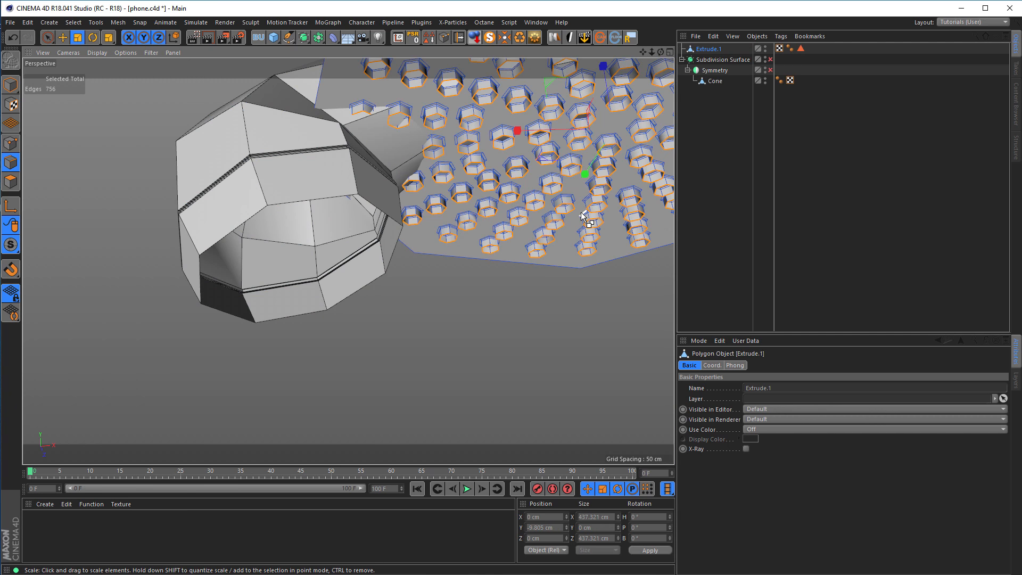
scroll(343, 320, "down", 3)
left_click_drag(343, 321, 315, 210, "alt")
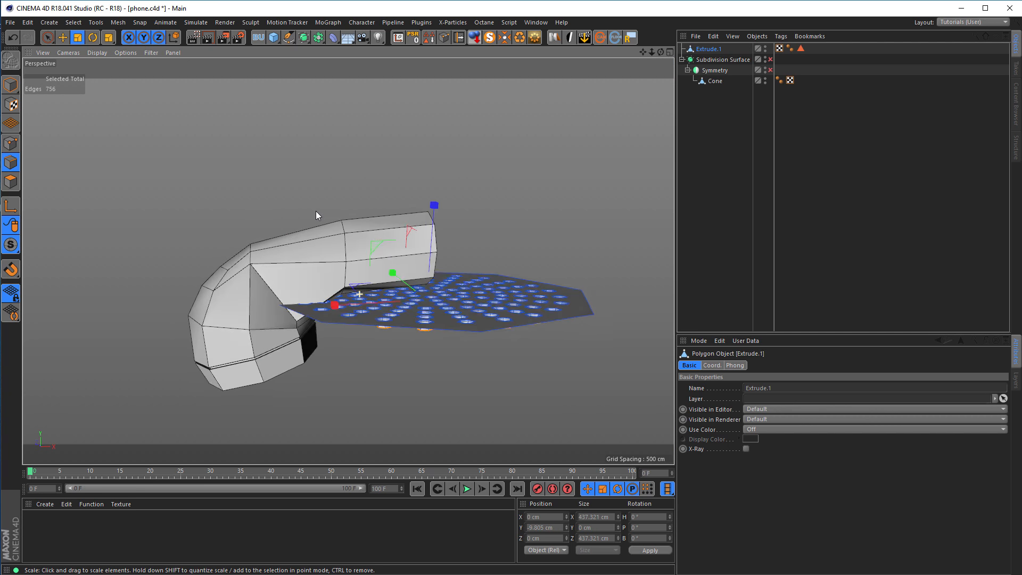
Scale the whole perforated plate down uniformly to about 100 cm across.
left_click(9, 89)
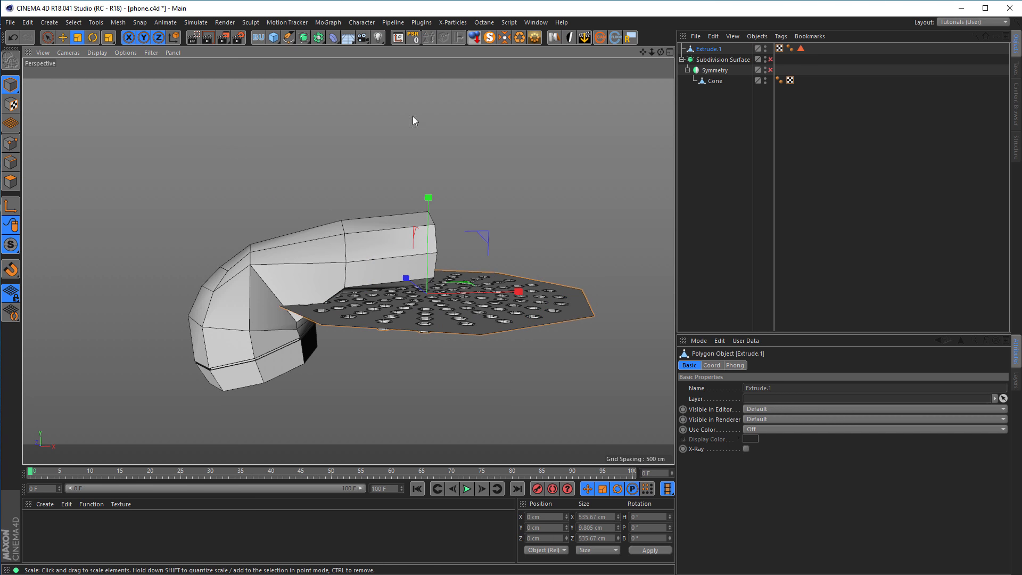
left_click_drag(573, 161, 231, 245)
left_click_drag(369, 257, 429, 325, "alt")
scroll(432, 320, "up", 2)
scroll(460, 289, "up", 5)
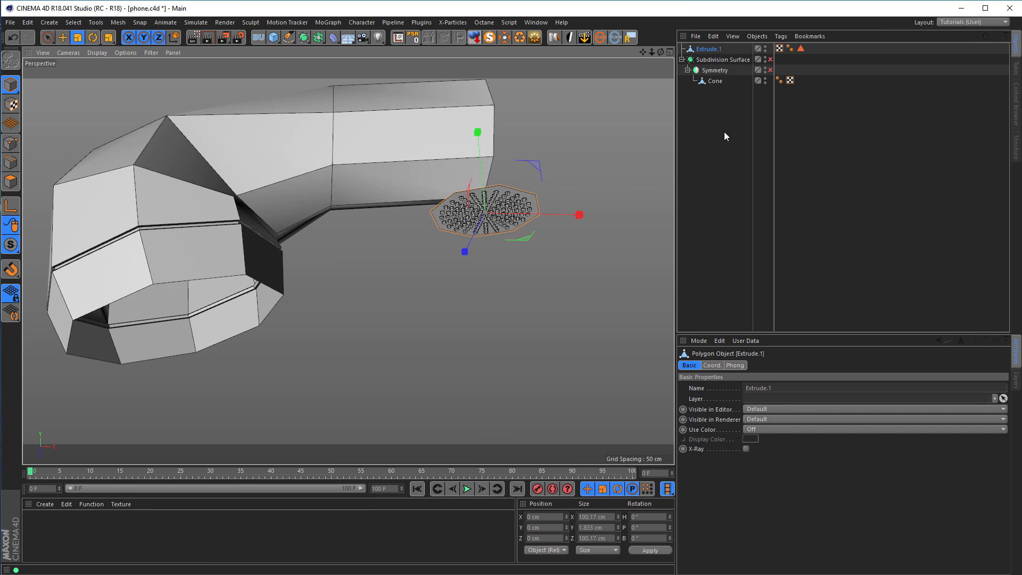
Convert the handset's selected opening edges to a spline and place that spline outside the handset hierarchy.
left_click(714, 81)
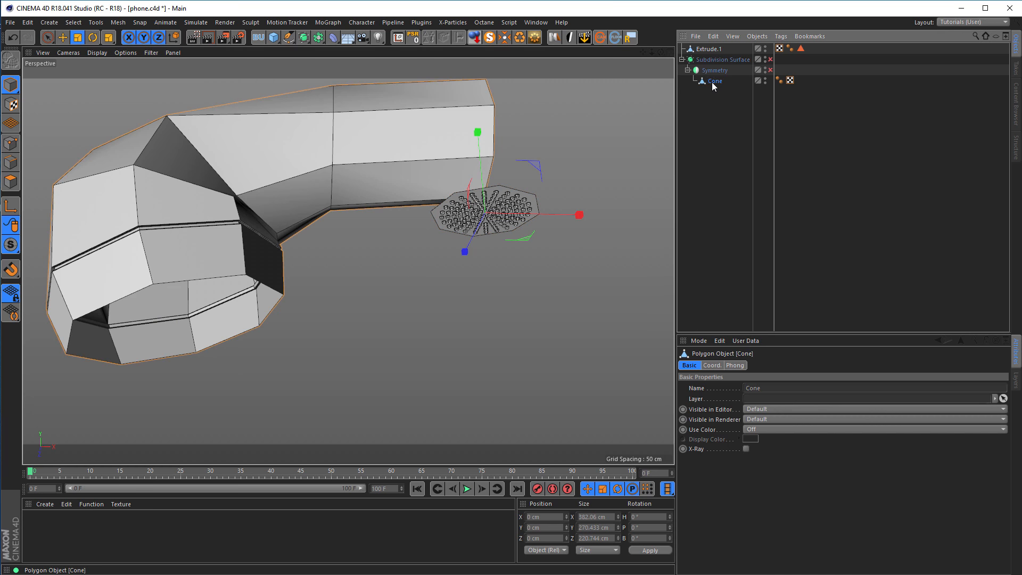
left_click(12, 171)
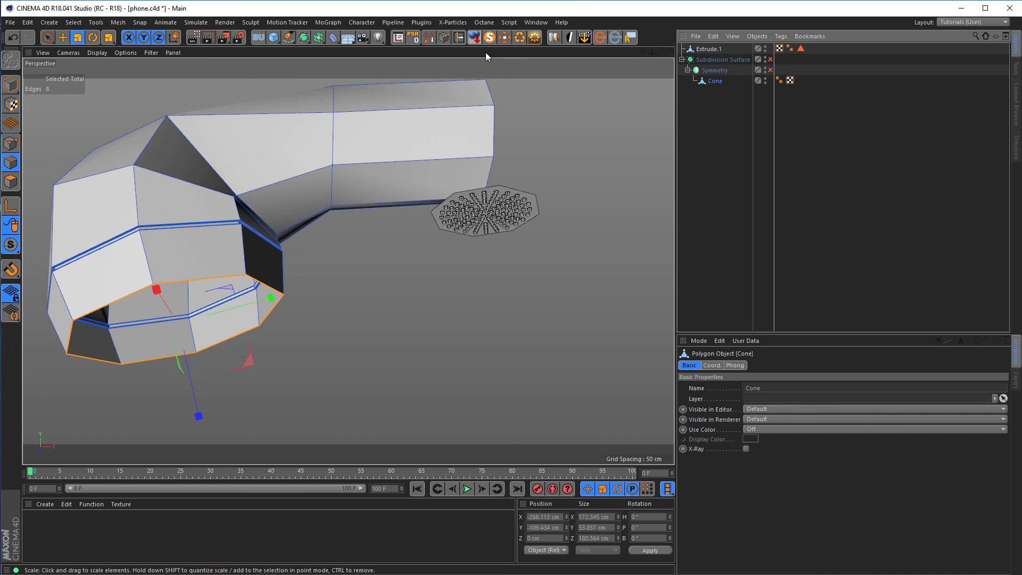
left_click(445, 40)
left_click_drag(703, 91, 711, 174)
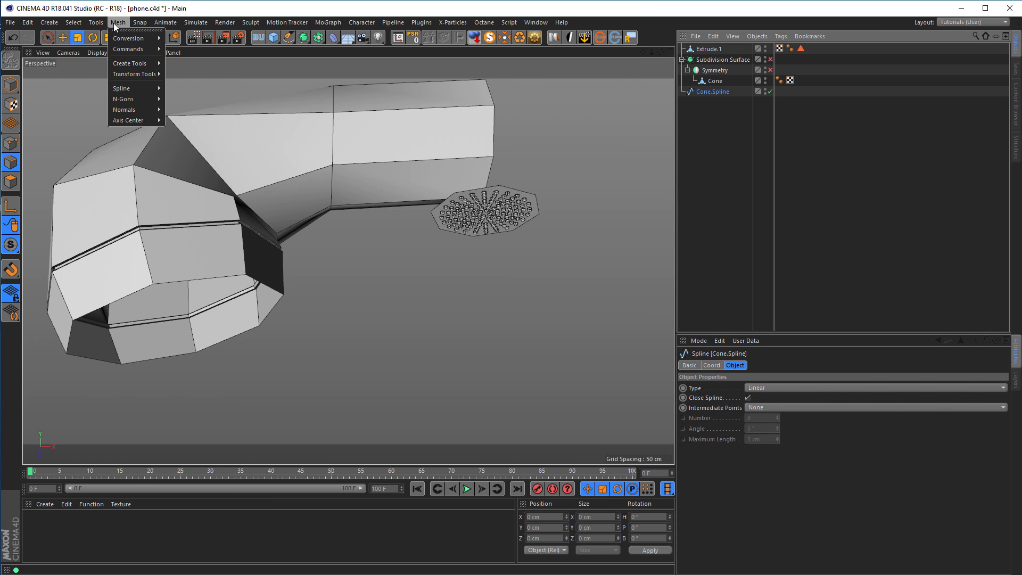
mouse_move(128, 63)
mouse_move(75, 23)
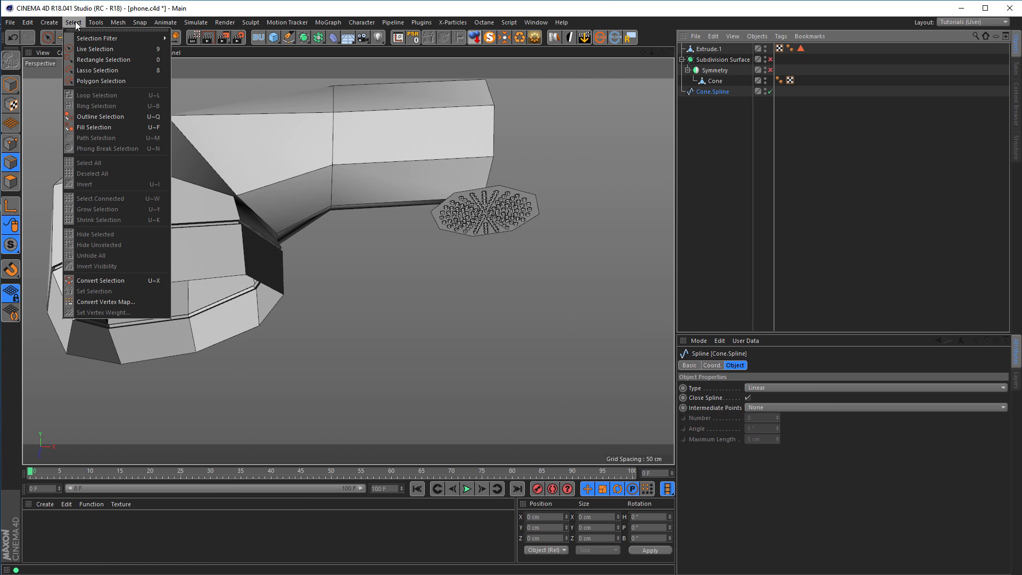
left_click(714, 81)
left_click(713, 81)
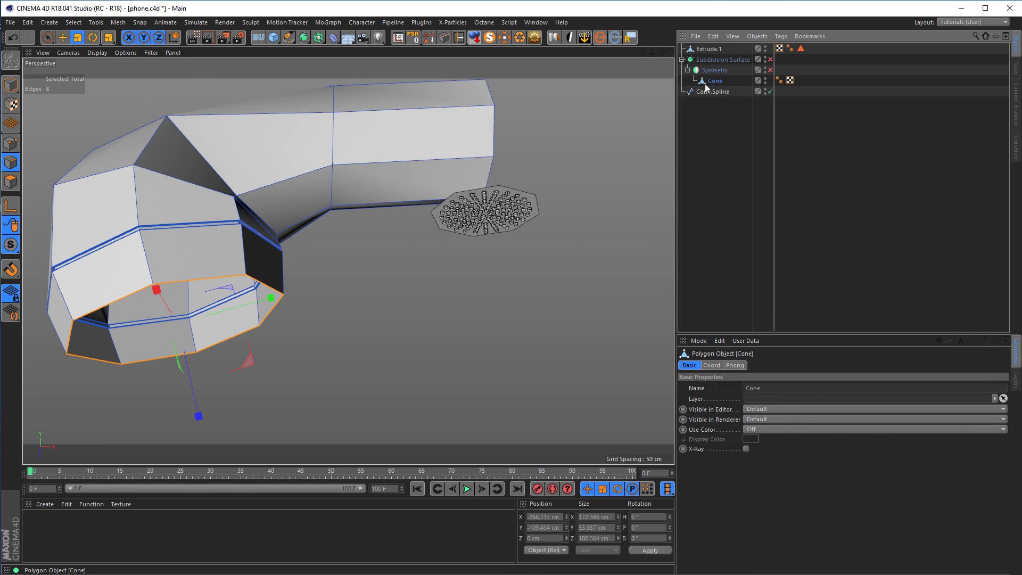
left_click(119, 23)
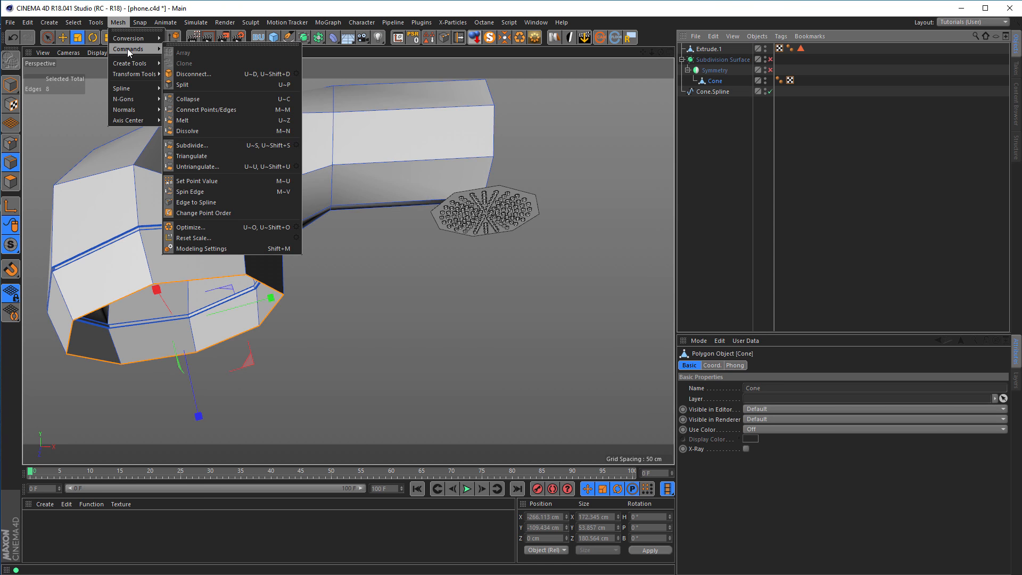
left_click(232, 203)
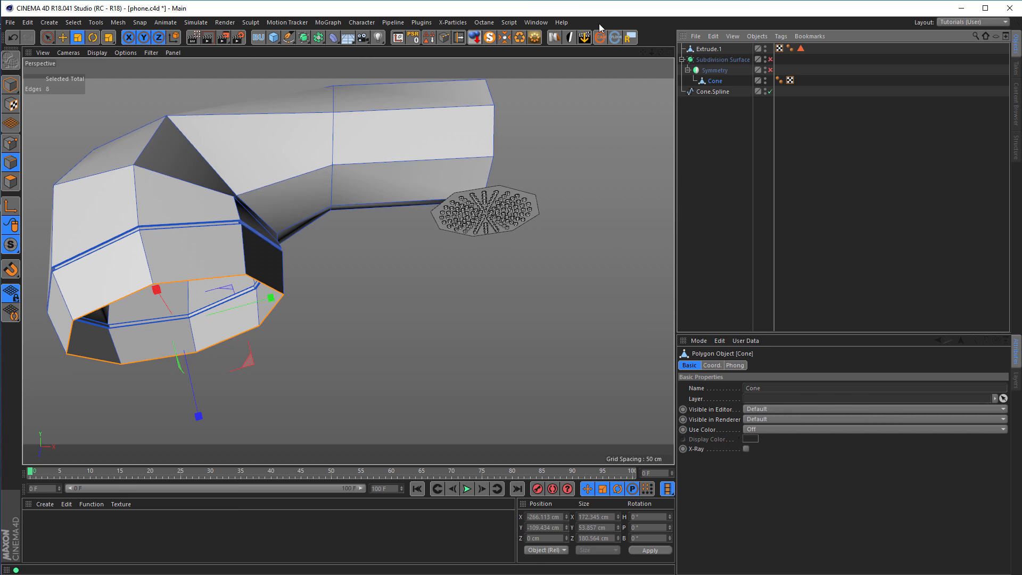
Center the axis of the opening spline with MagicCenter and check it with the Move tool in model mode.
left_click(716, 93)
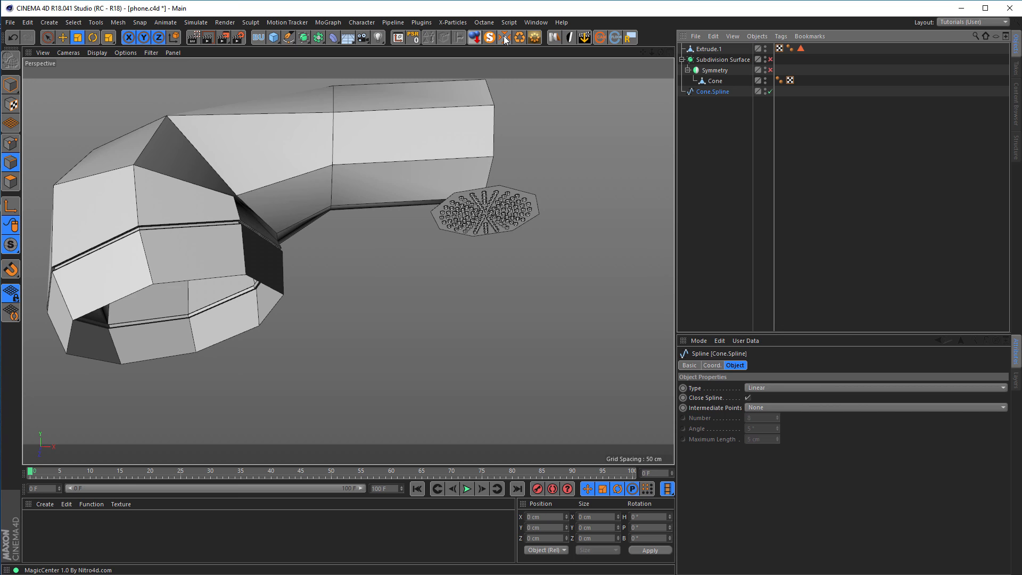
left_click(10, 84)
left_click(62, 36)
mouse_move(178, 318)
left_mouse_down("alt")
mouse_move(155, 294)
mouse_move(181, 305)
left_mouse_up("alt")
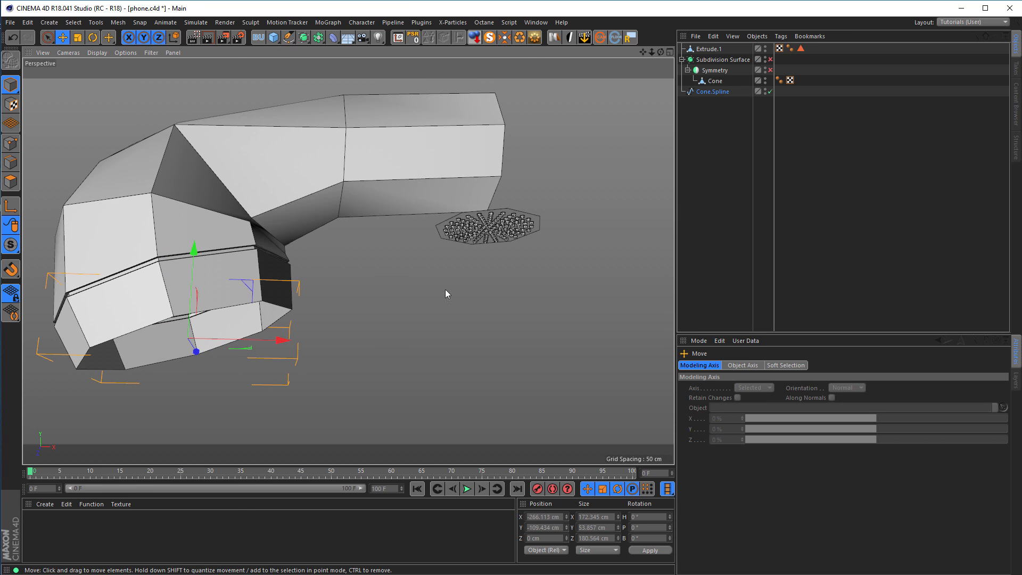
Make the perforated plate a child of the opening spline and reset its PSR to center it in the handset opening.
left_click(720, 92)
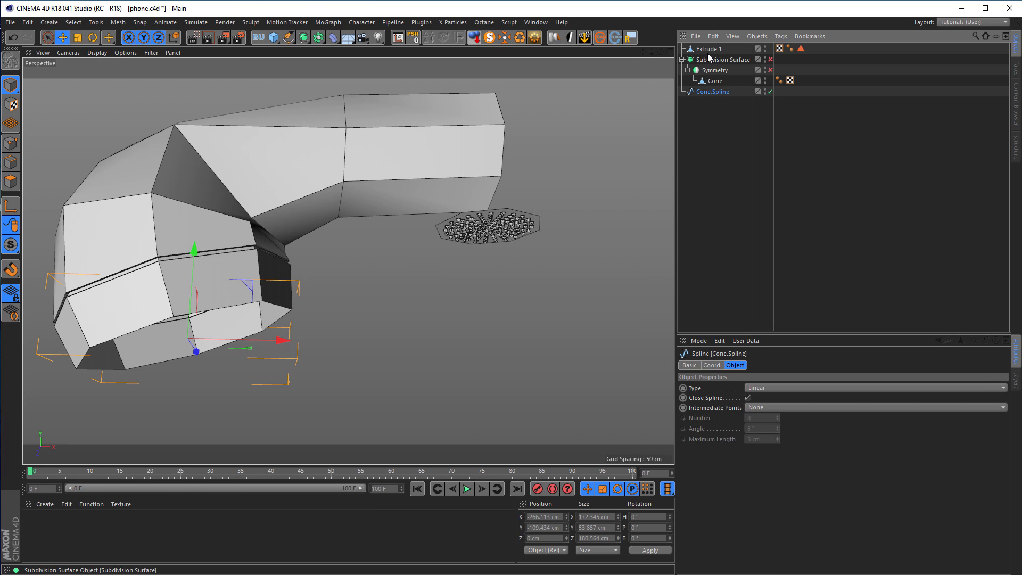
left_click_drag(709, 48, 711, 91)
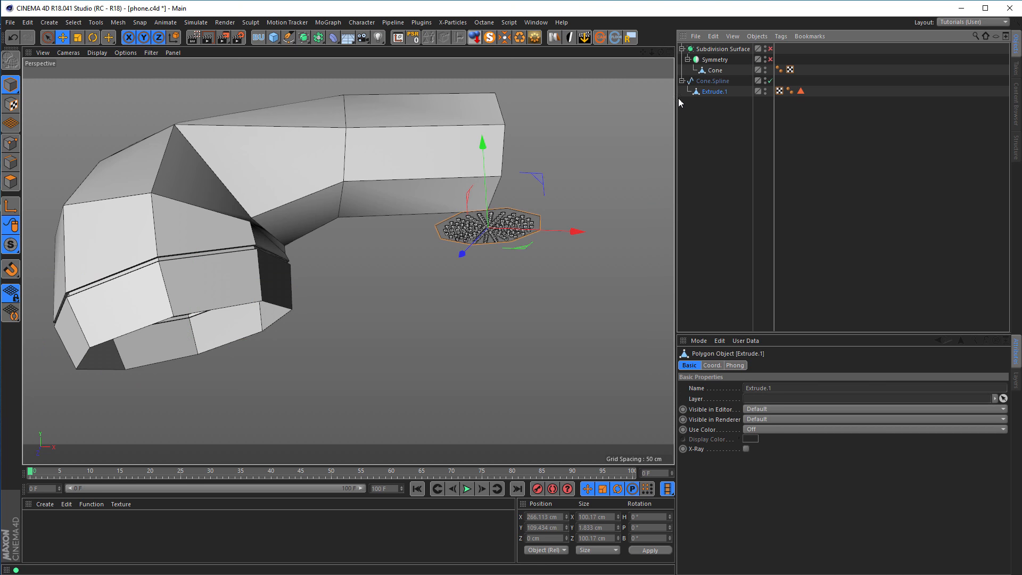
left_click(414, 38)
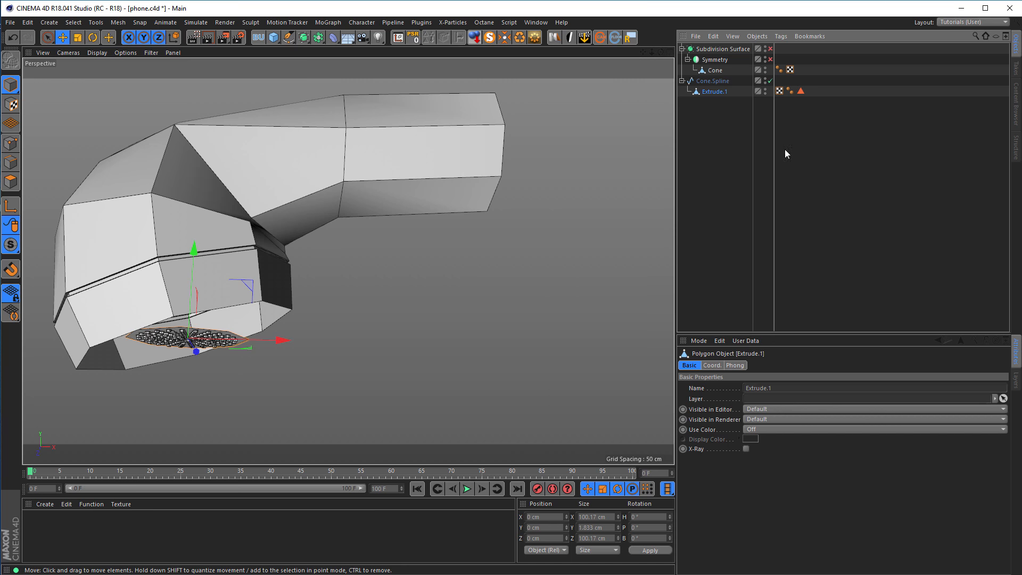
Take the perforated plate out of the helper spline and delete the spline.
left_click_drag(713, 93, 708, 97)
left_click(716, 82)
key("Delete")
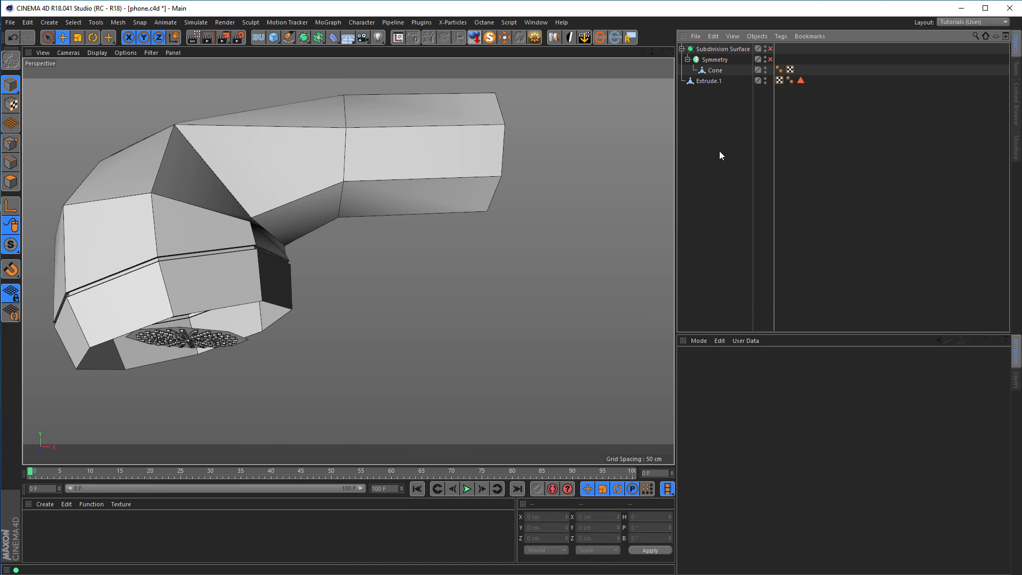
Rotate the perforated plate in the front view to a bank of about 162.7° so it follows the slanted handset opening.
key("F5")
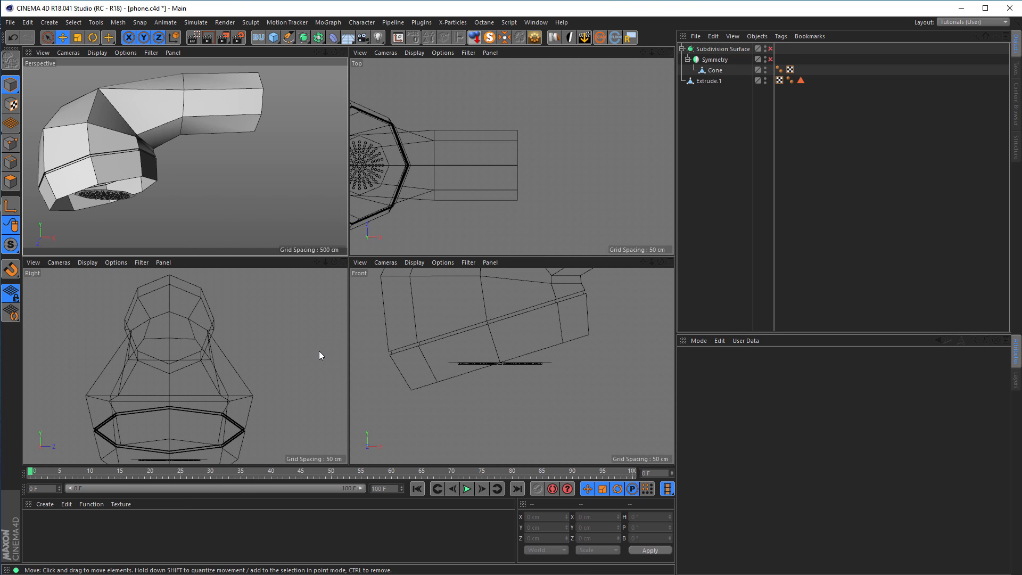
key("F4")
scroll(328, 253, "up", 2)
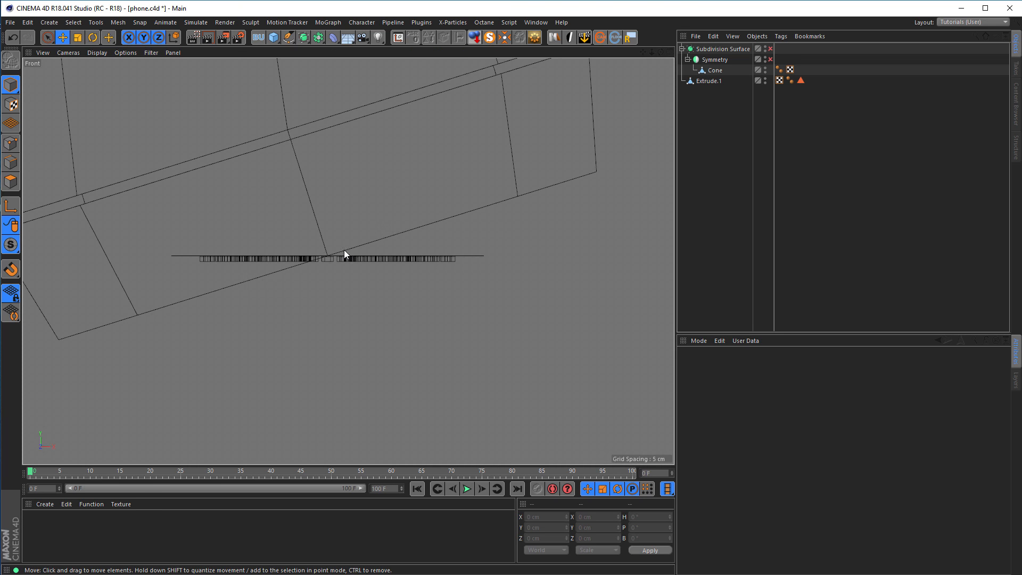
left_click(702, 81)
key("r")
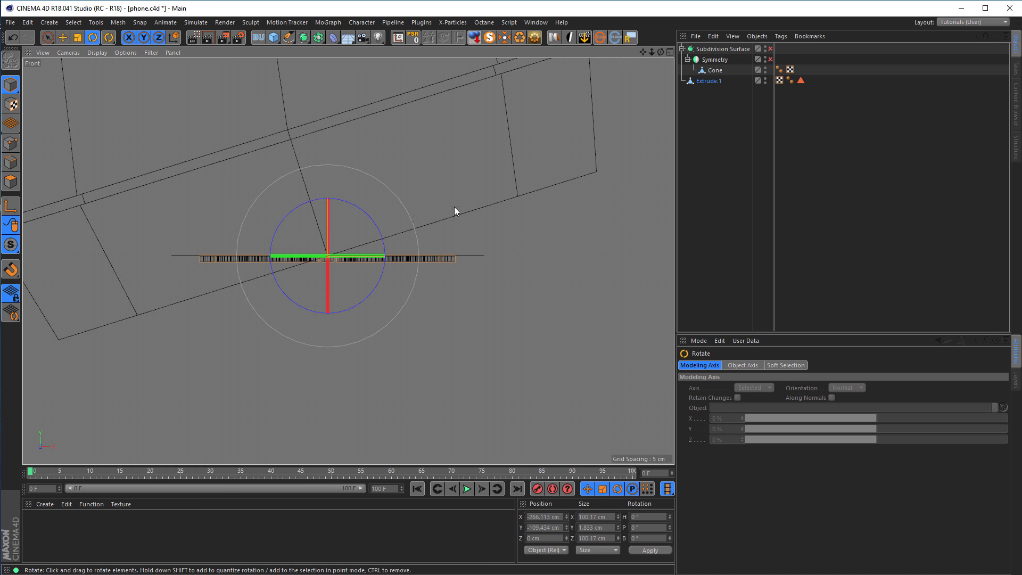
left_click_drag(375, 222, 302, 289)
middle_click(474, 293)
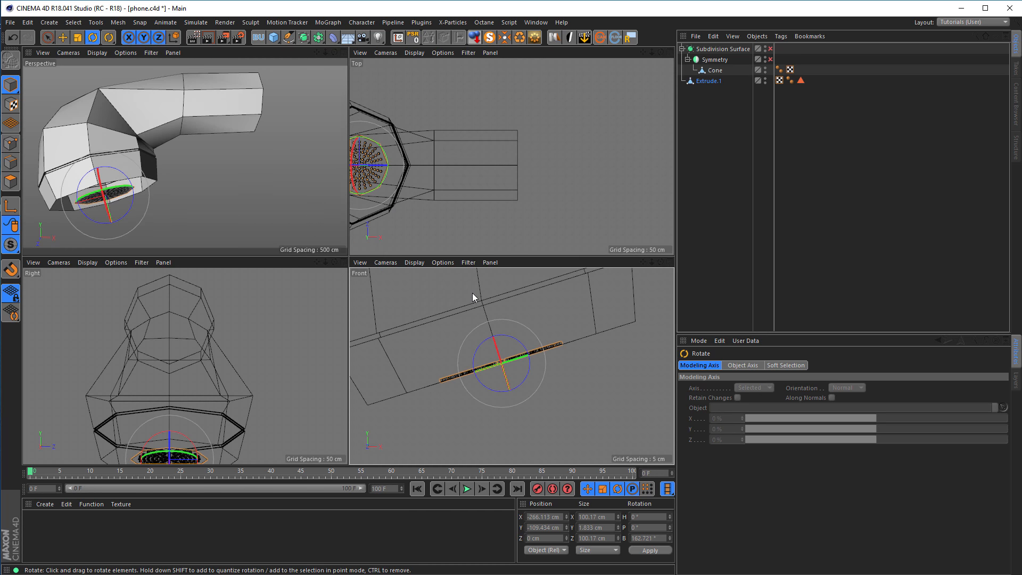
Select the outer edge loop of the perforated plate in the perspective view.
middle_click(250, 197)
right_click_drag(216, 290, 247, 272, "alt")
middle_click_drag(247, 271, 377, 190, "alt")
left_click_drag(377, 190, 370, 272, "alt")
right_click_drag(332, 309, 356, 296, "alt")
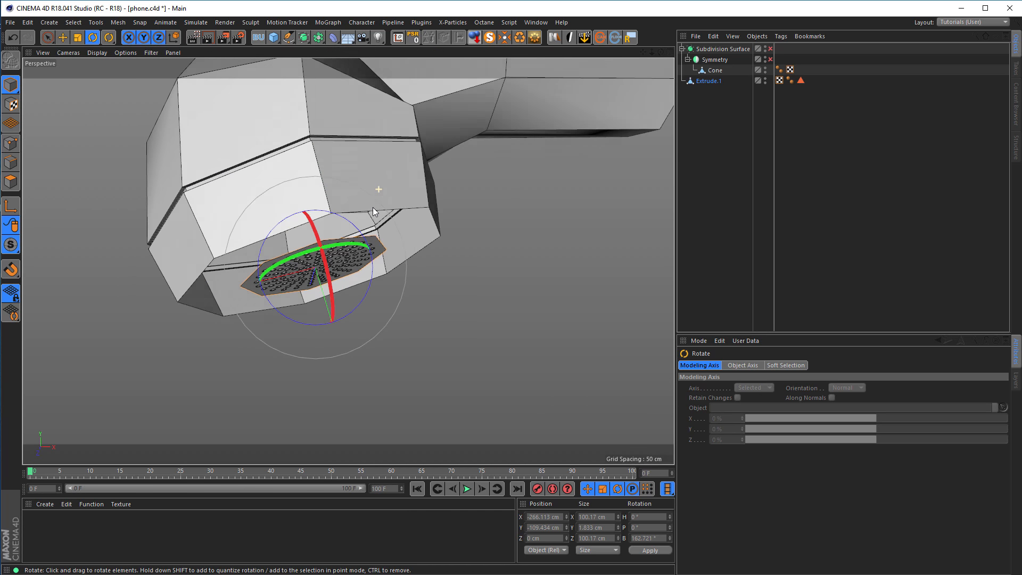
middle_click_drag(355, 300, 405, 241, "alt")
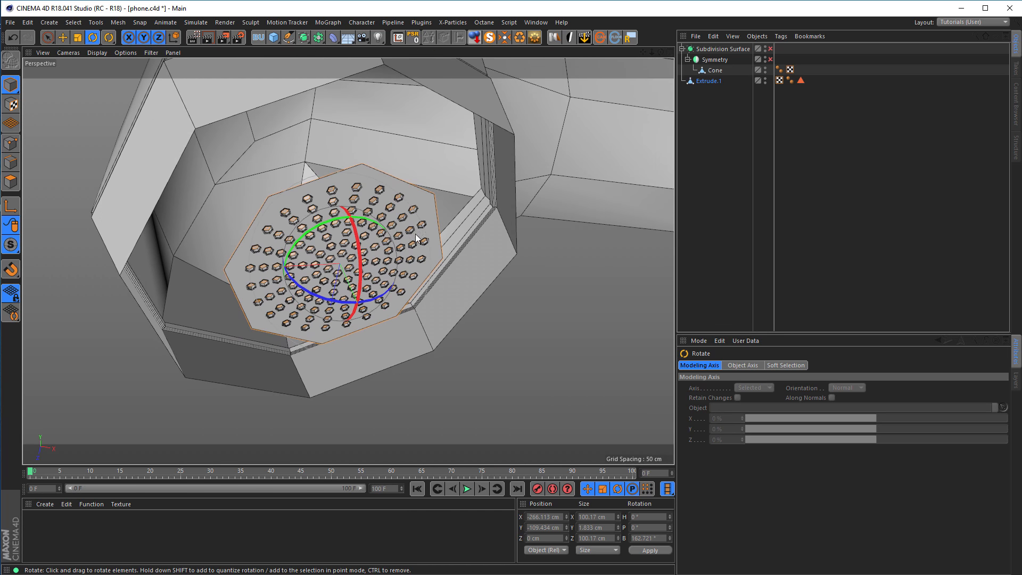
scroll(418, 237, "up", 3)
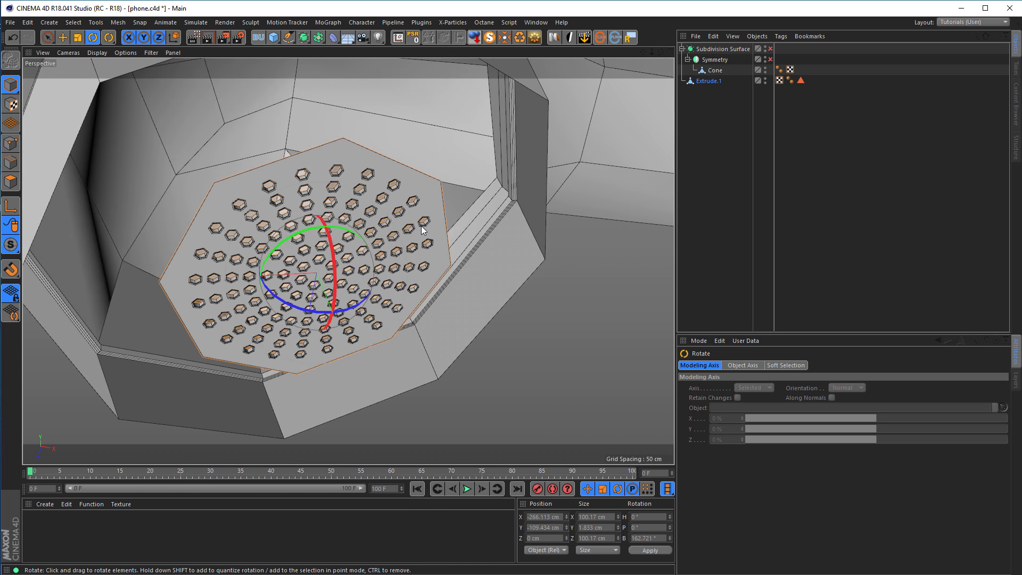
left_click(11, 161)
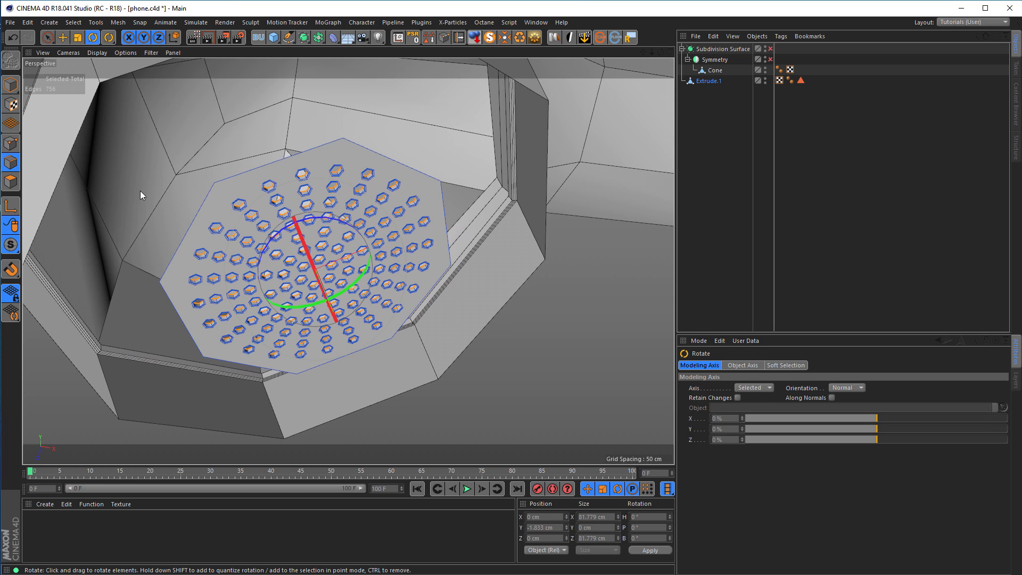
key("u")
key("l")
left_click(229, 180)
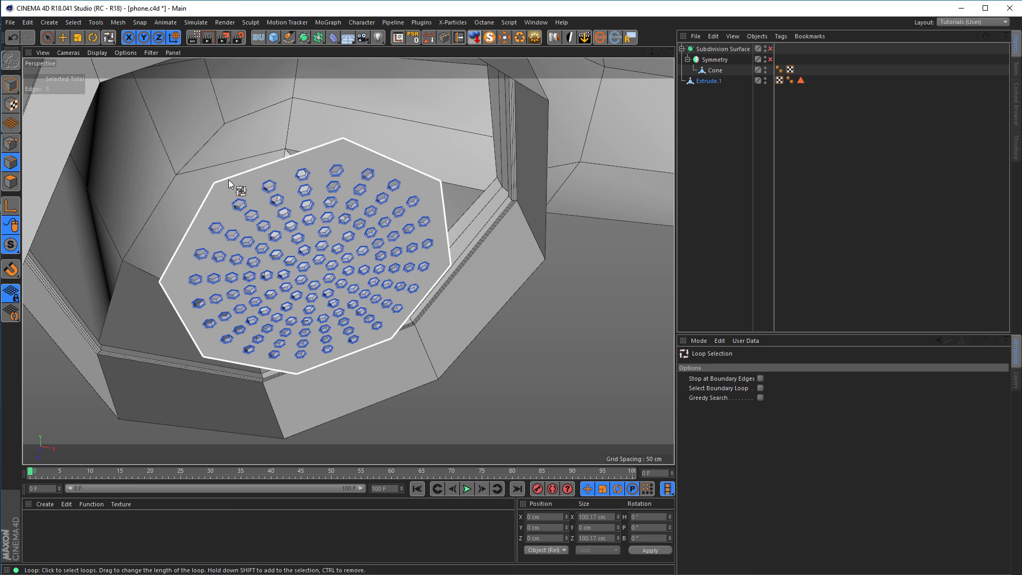
Extrude the plate's outer edge loop outward by scaling it in several concentric rings to a width of about 171.5 cm.
key("t")
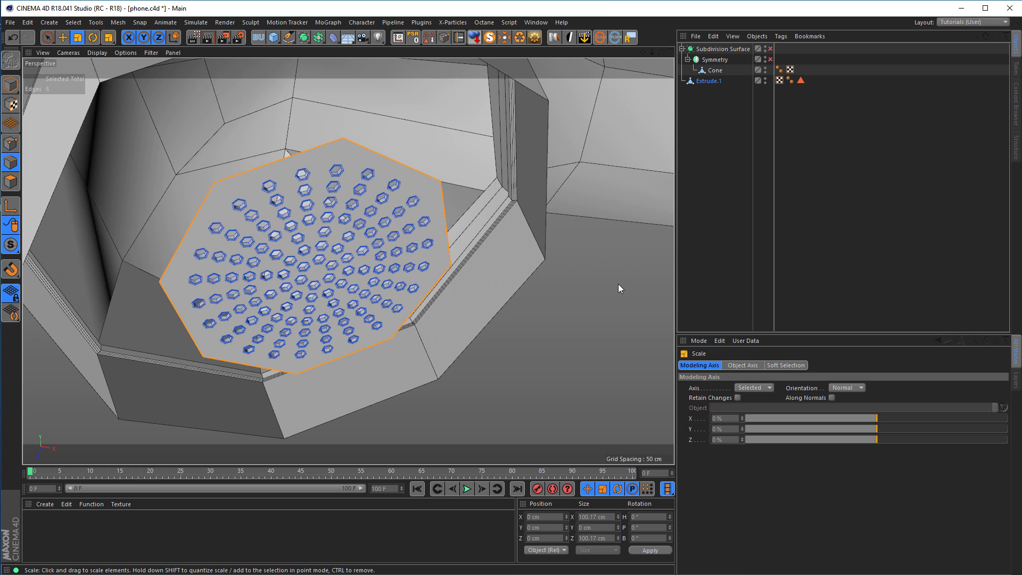
left_click_drag(601, 289, 416, 206, "alt")
left_click_drag(513, 315, 694, 189)
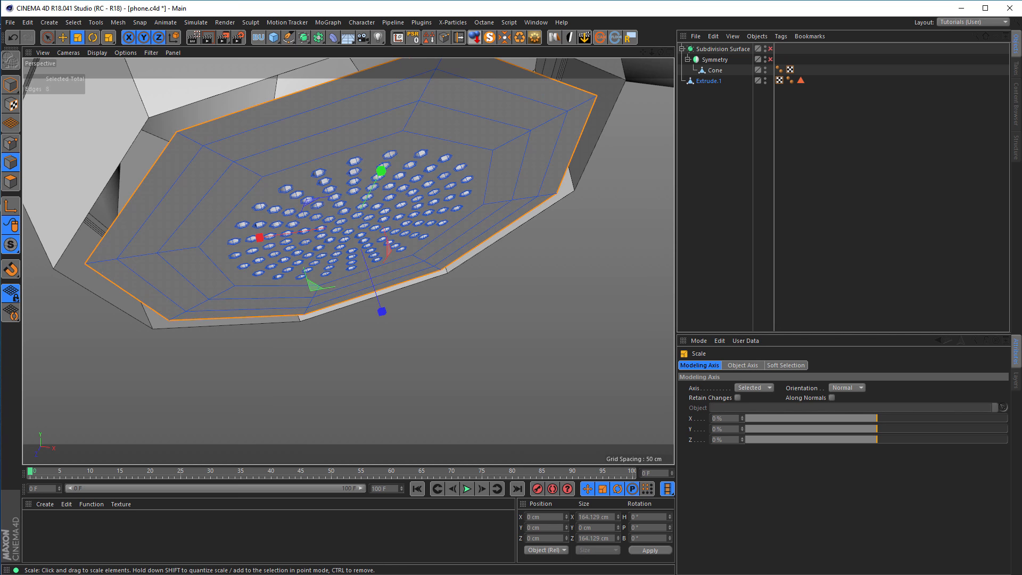
left_click_drag(646, 219, 657, 211)
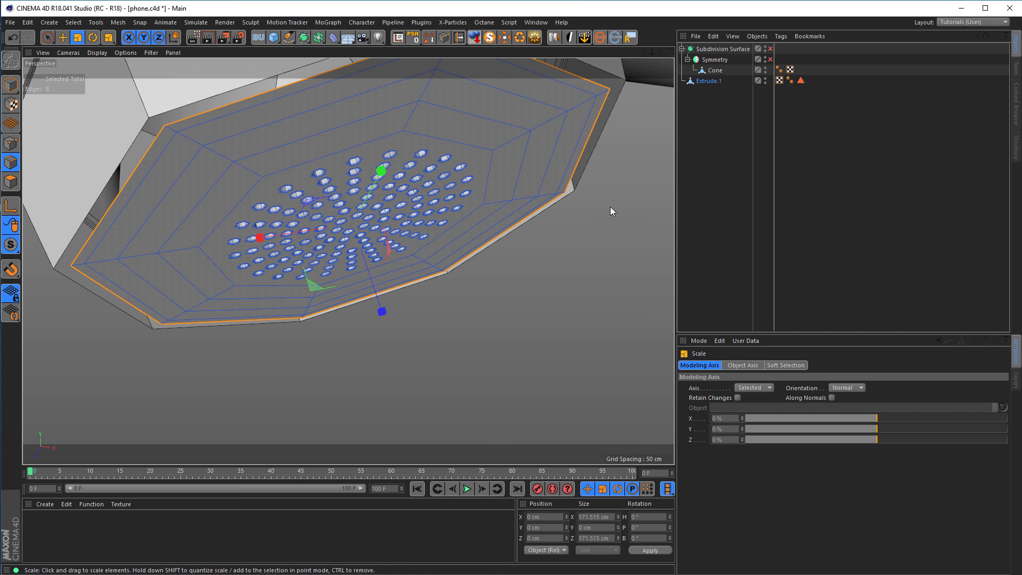
middle_click_drag(610, 208, 595, 288, "alt")
right_click_drag(595, 289, 554, 290, "alt")
left_click_drag(554, 290, 556, 313, "alt")
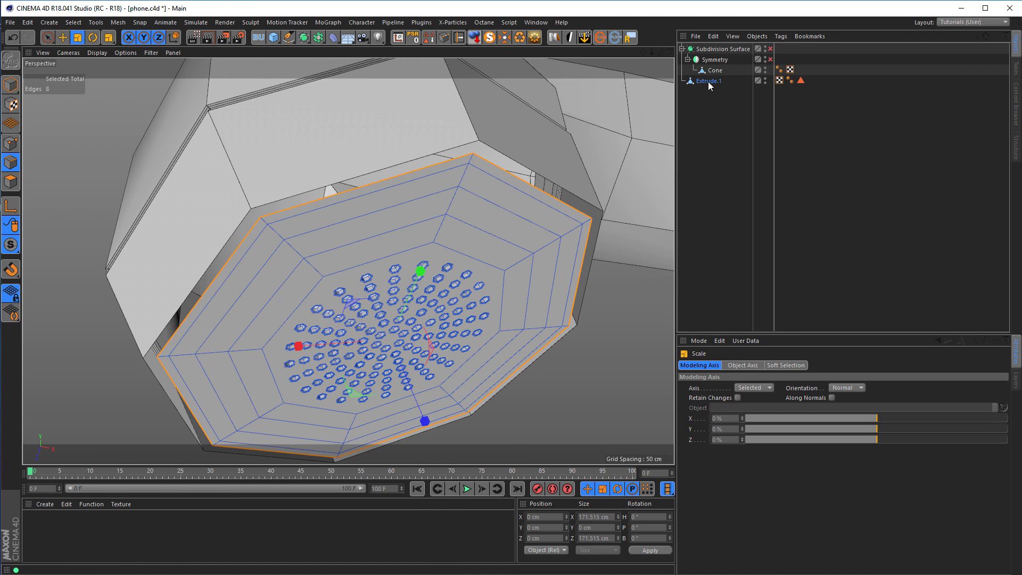
Place the perforated plate under Symmetry with the Cone handset and merge both using Connect Objects + Delete.
mouse_move(706, 81)
left_mouse_down()
mouse_move(718, 76)
mouse_move(714, 85)
left_mouse_up()
left_click(721, 71, "ctrl")
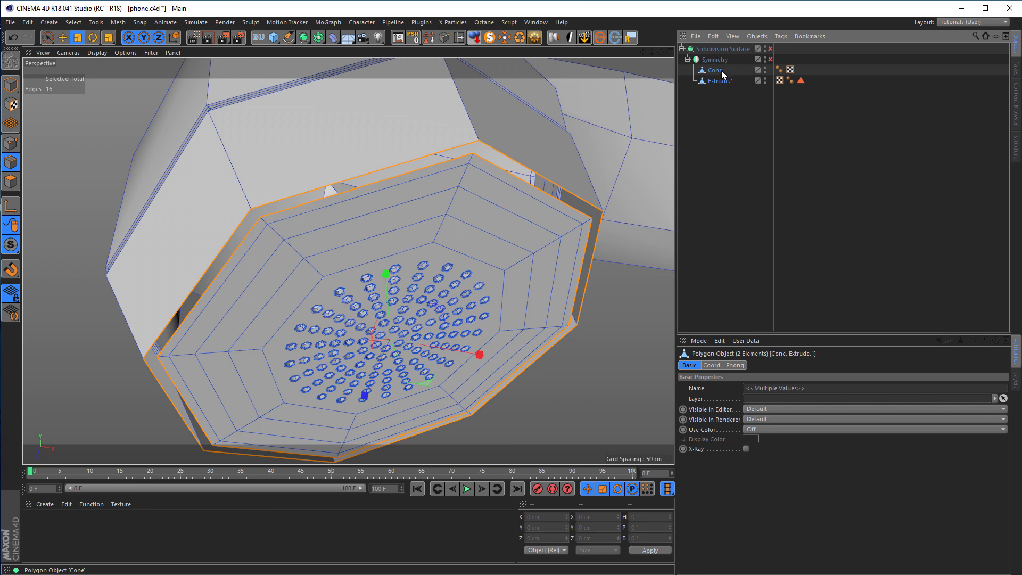
right_click(715, 71)
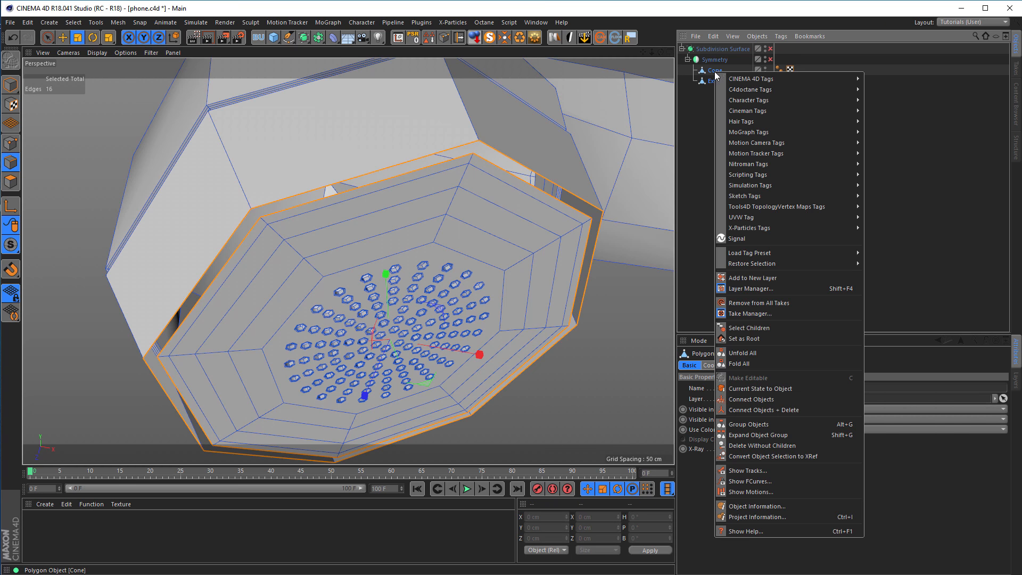
left_click(767, 408)
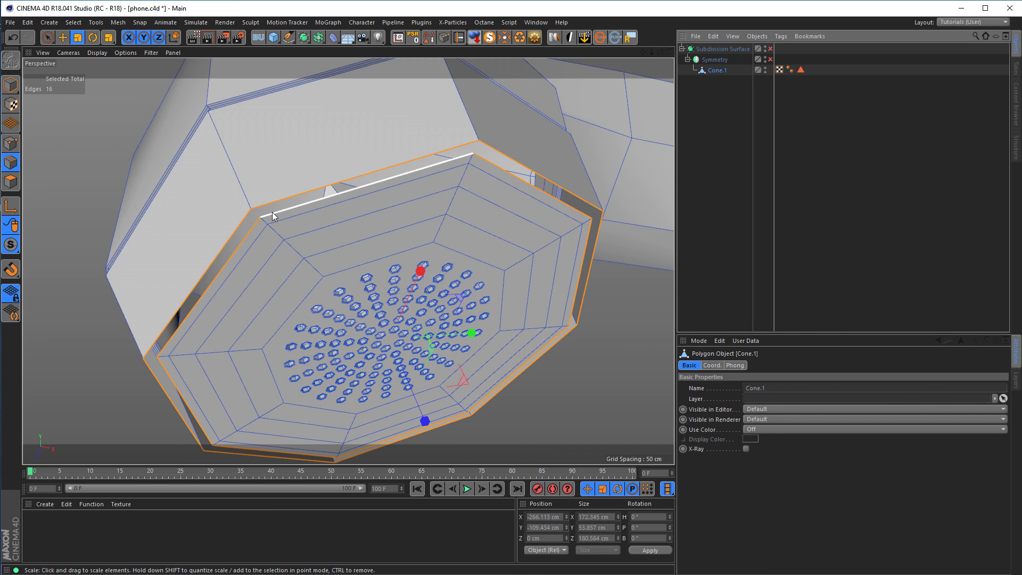
middle_click_drag(507, 200, 448, 207, "alt")
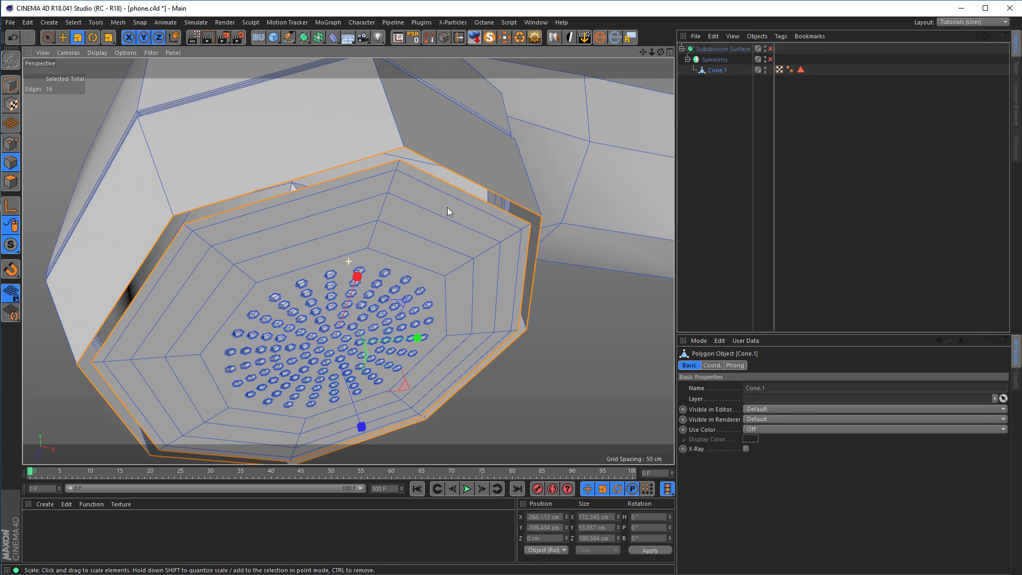
scroll(448, 169, "up", 3)
right_click(624, 277)
left_click(644, 468)
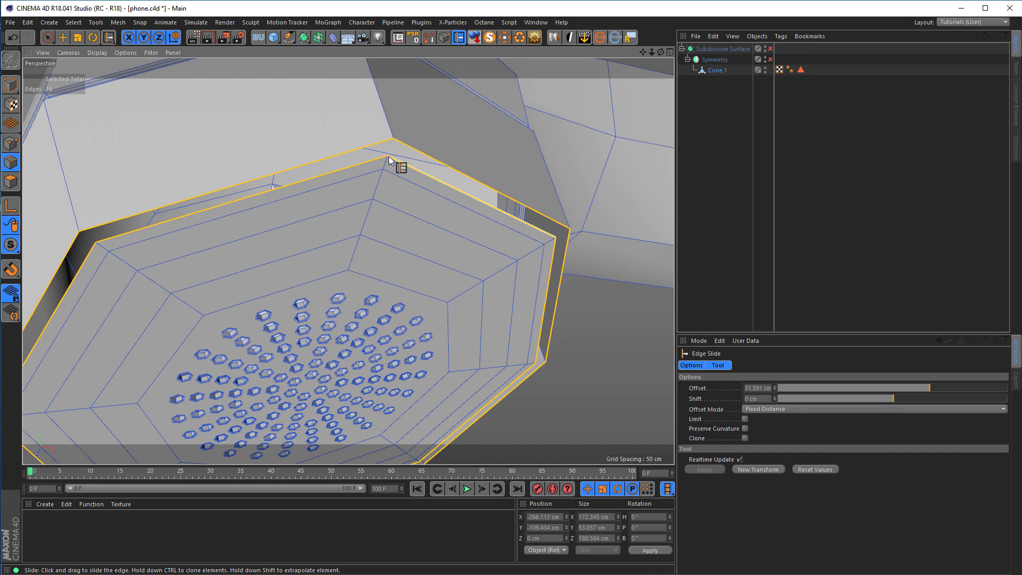
left_click_drag(387, 157, 388, 160)
key("ctrl+z")
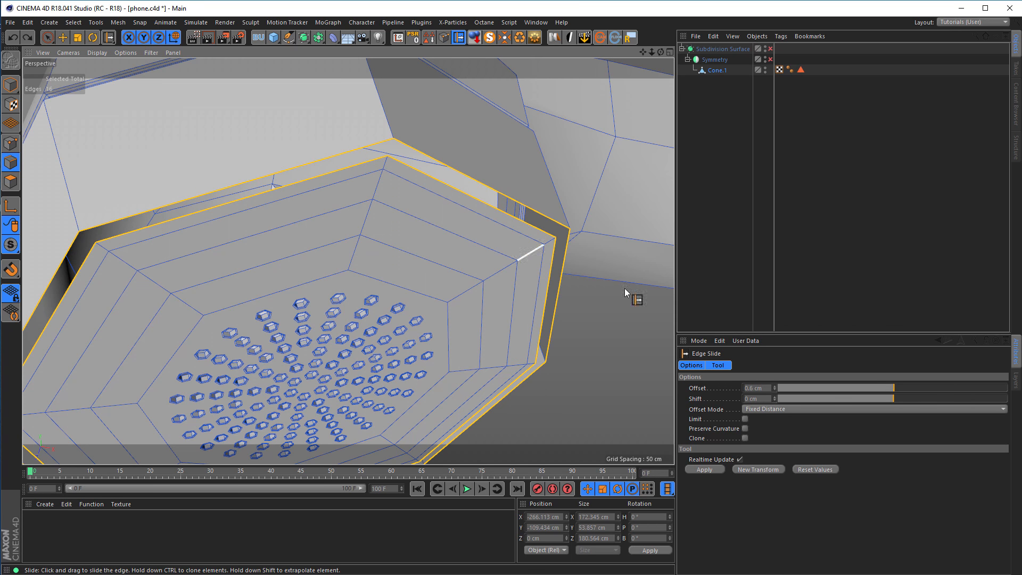
right_click(658, 292)
left_click(692, 470)
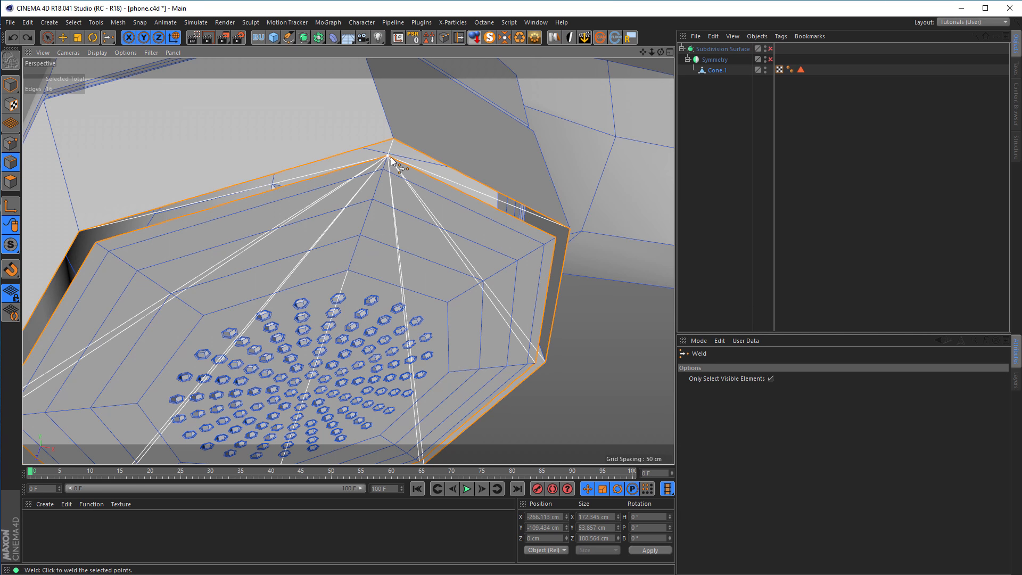
Join the plate's outer edge loop to the handset opening's edge loop with Stitch and Sew.
right_click(592, 236)
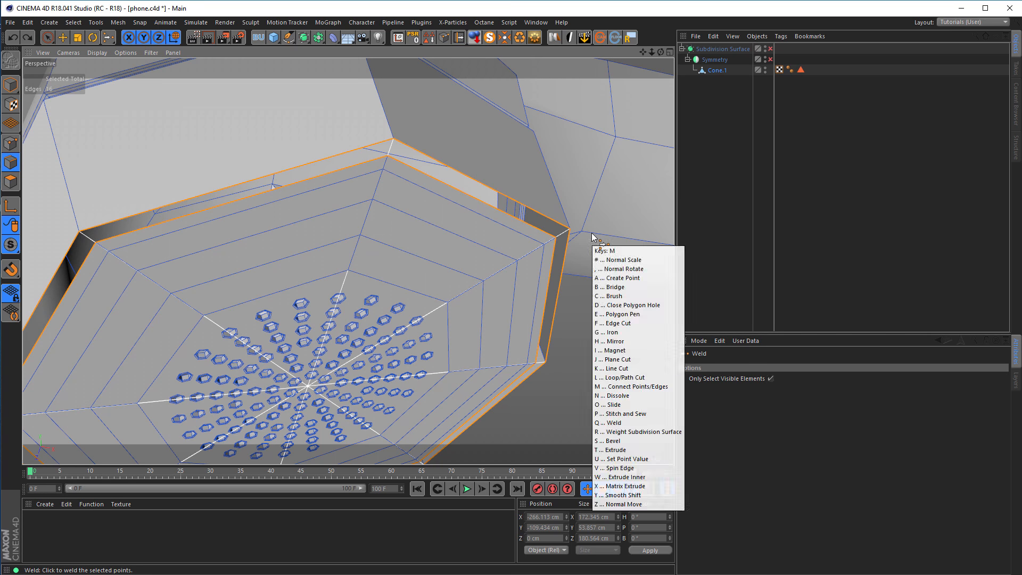
left_click(623, 411)
left_click_drag(388, 156, 393, 140)
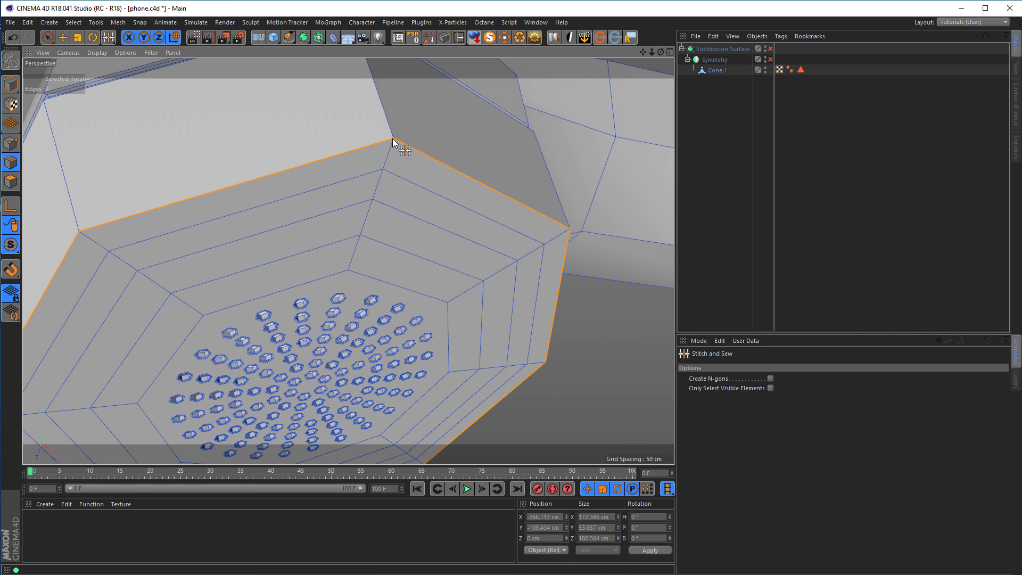
right_click_drag(388, 178, 346, 204, "alt")
left_click_drag(346, 203, 314, 180, "alt")
Return to model mode, turn the Subdivision Surface on and switch the viewport lines to isoparms.
left_click(11, 85)
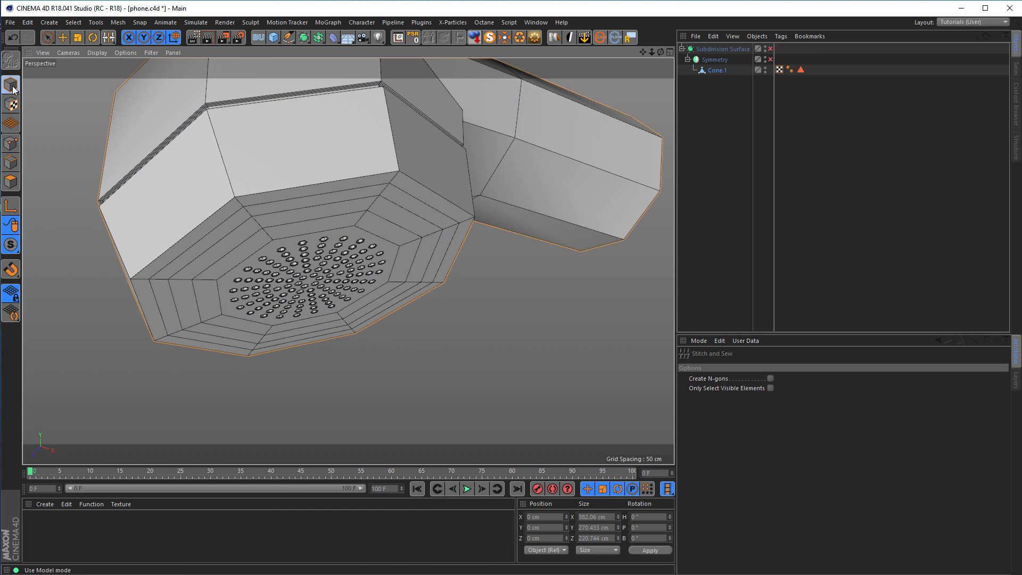
left_click(770, 48)
left_click_drag(518, 187, 445, 283, "alt")
right_click_drag(289, 257, 342, 265, "alt")
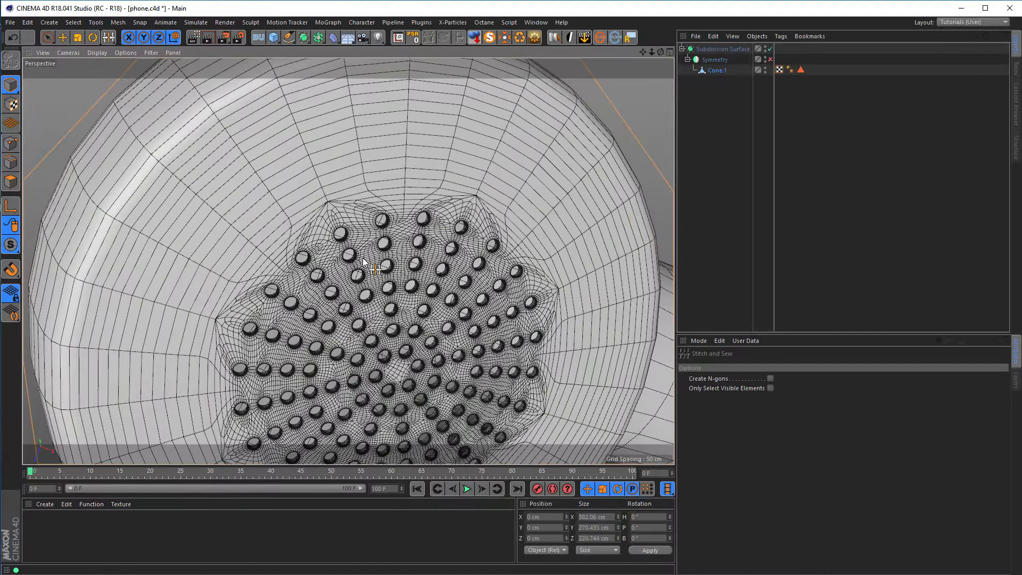
key("n")
key("i")
Set the Subdivision Surface's editor subdivision to 3 and turn Symmetry on.
right_click_drag(444, 221, 483, 205, "alt")
left_click_drag(485, 205, 510, 202, "alt")
right_click_drag(510, 202, 409, 232, "alt")
middle_click_drag(409, 232, 321, 211, "alt")
left_click_drag(321, 212, 336, 175, "alt")
right_click_drag(335, 174, 268, 226, "alt")
middle_click_drag(269, 227, 217, 237, "alt")
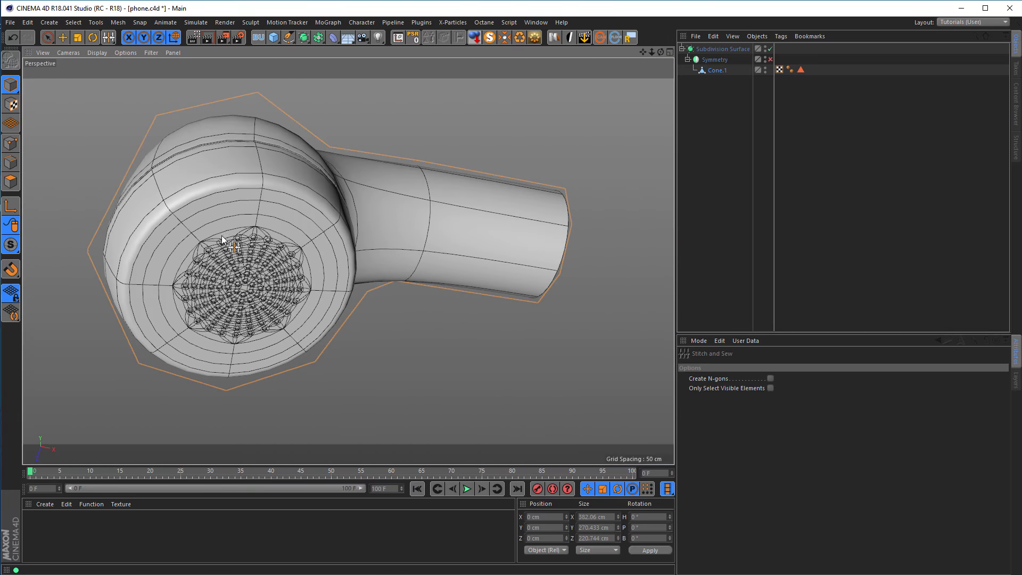
left_click(737, 50)
left_click(782, 396)
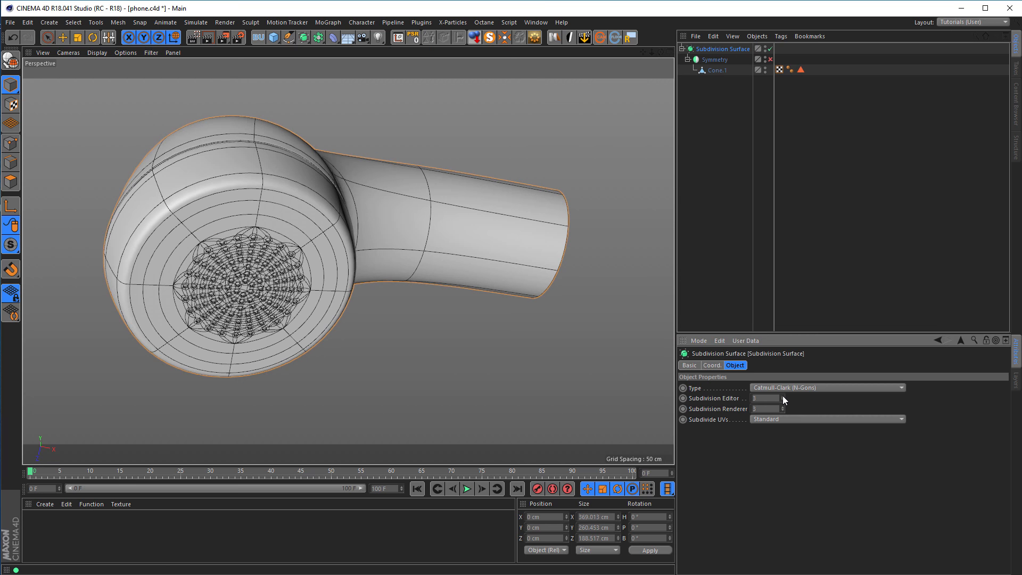
left_click(769, 59)
Render the viewport with a close view of the perforated end and inspect the handset from other angles.
left_click_drag(352, 233, 352, 232, "alt")
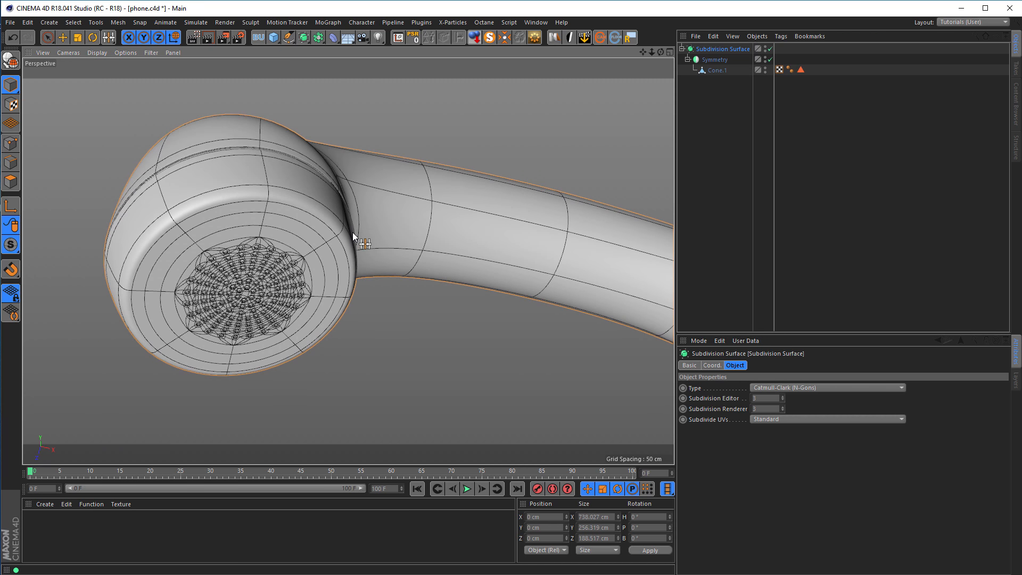
key("ctrl+r")
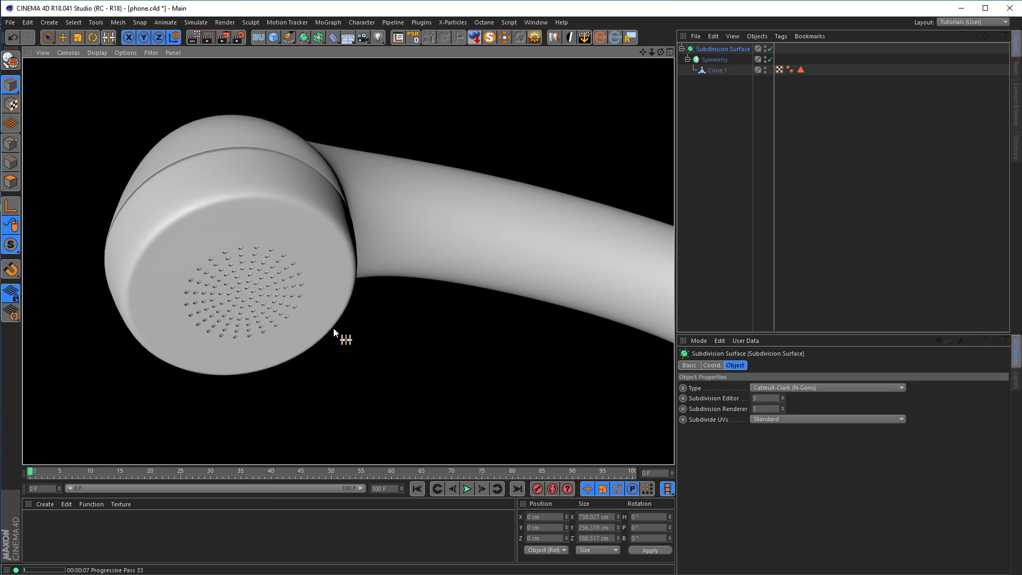
right_click_drag(298, 304, 196, 313, "alt")
left_click_drag(250, 305, 245, 210, "alt")
middle_click_drag(272, 232, 214, 244, "alt")
left_click_drag(229, 241, 387, 241, "alt")
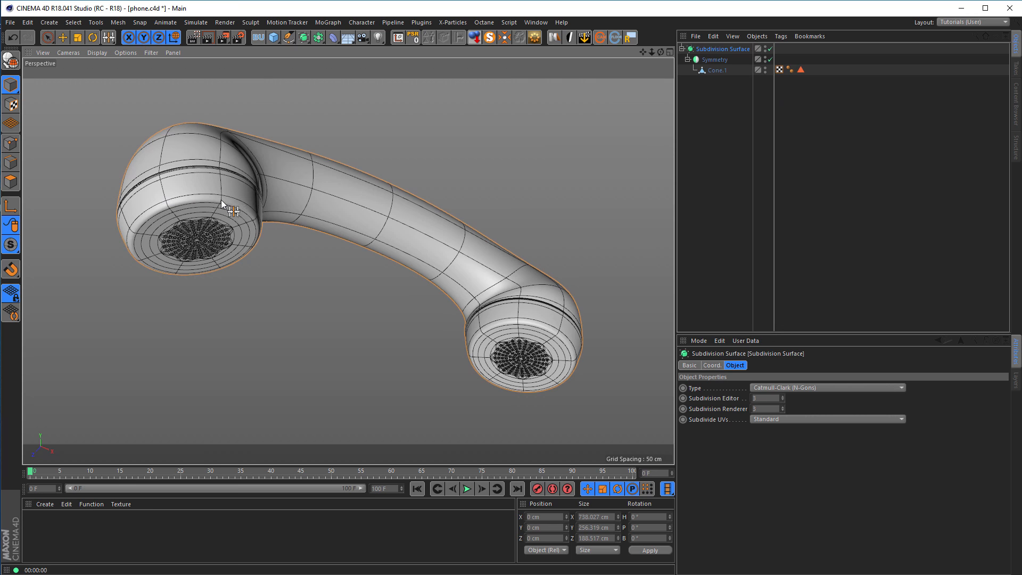
Deselect all objects and render a viewport preview of the whole handset.
scroll(269, 212, "up", 4)
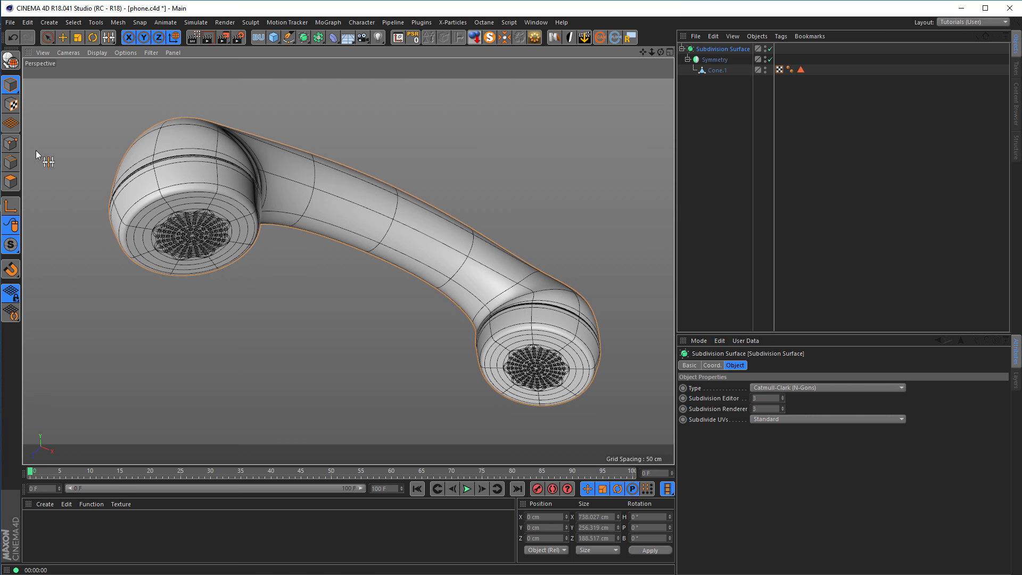
left_click(48, 37)
left_click(730, 234)
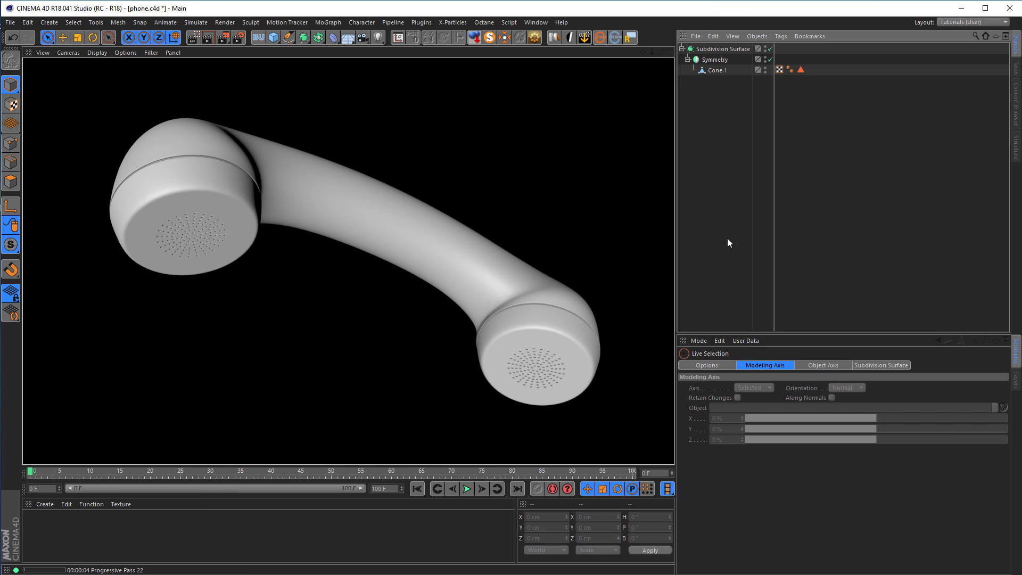
left_click(727, 238)
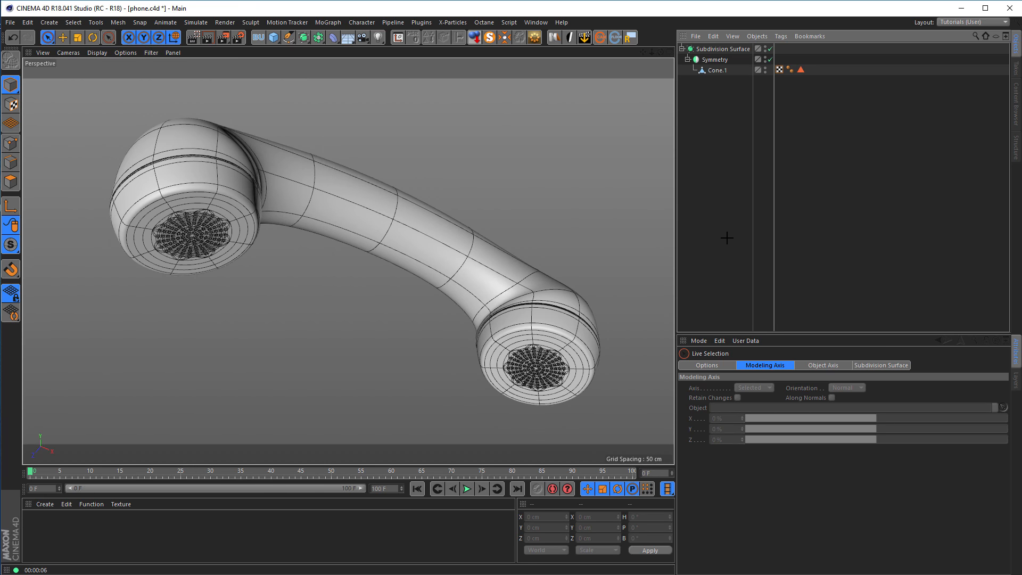
Examine the finished green handset image in the Picture Viewer and view the model from a matching frontal angle.
key("shift+F6")
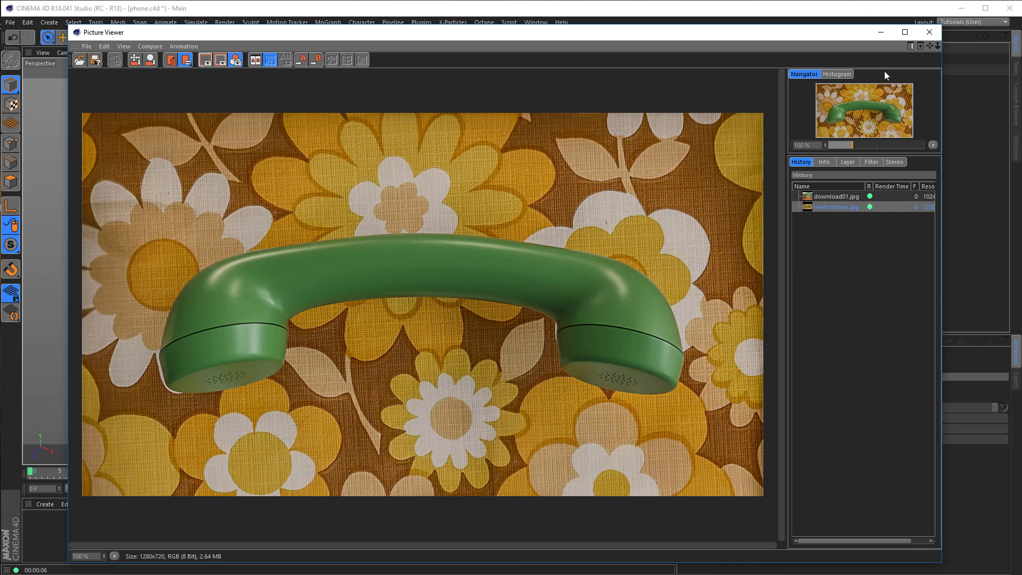
left_click(927, 33)
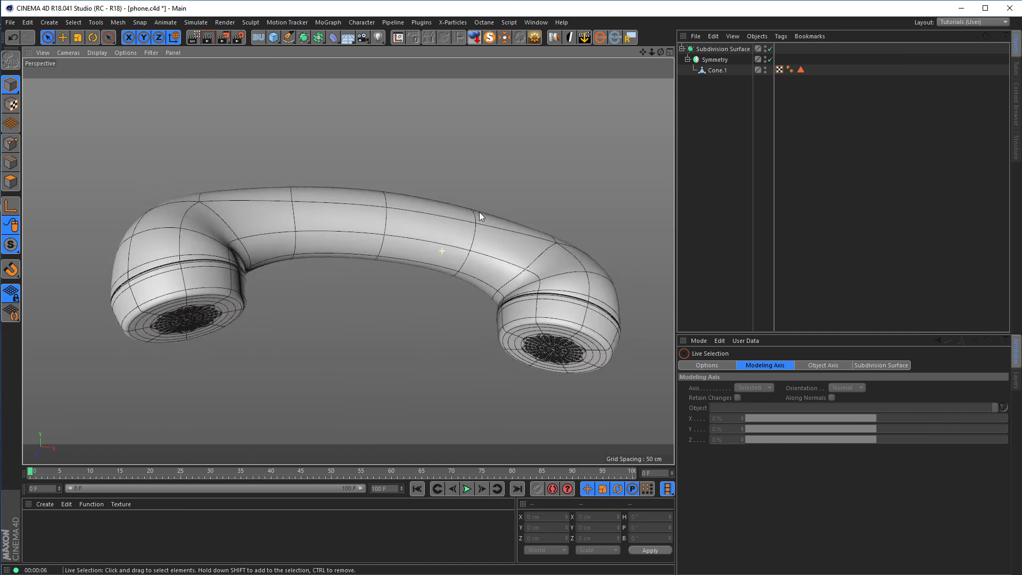
left_click_drag(479, 212, 398, 213, "alt")
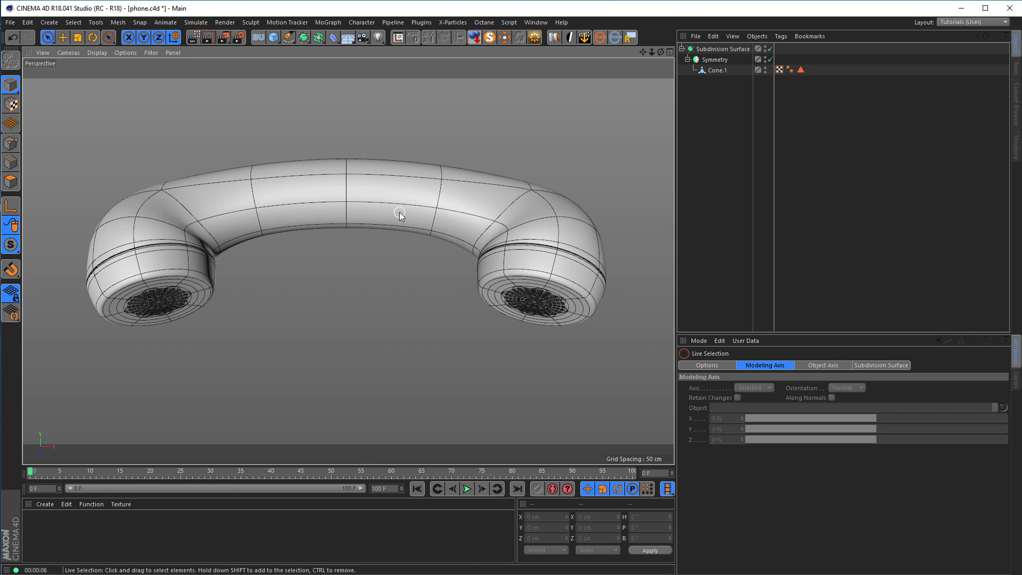
Add a Plane primitive and set its orientation to +Z.
left_click(273, 38)
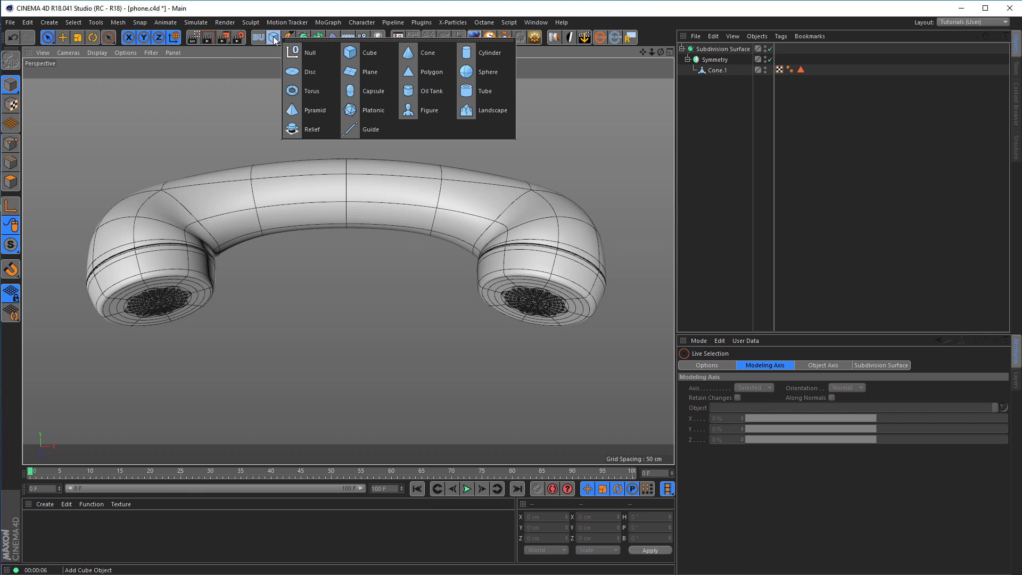
left_click(373, 73)
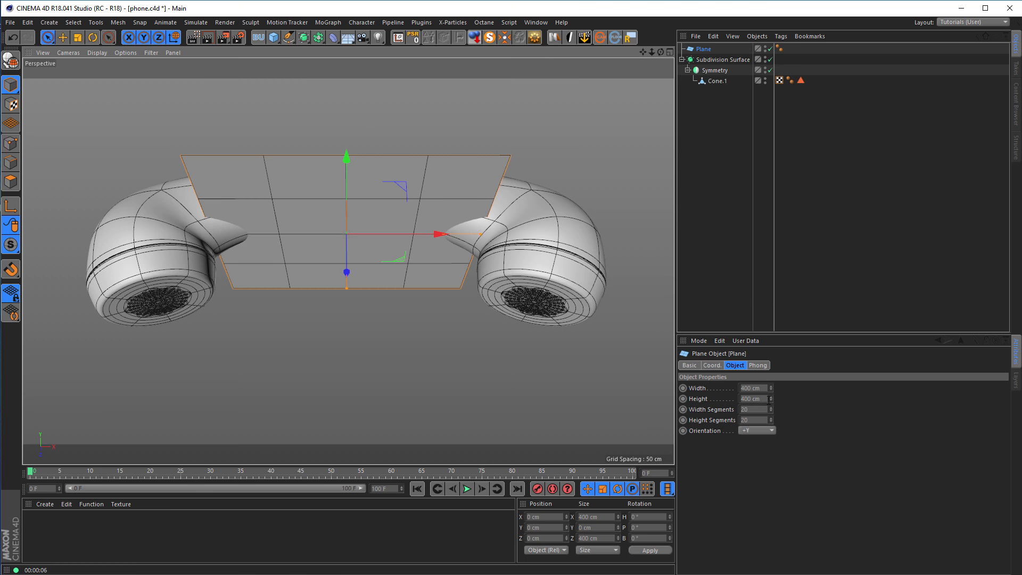
left_click(755, 432)
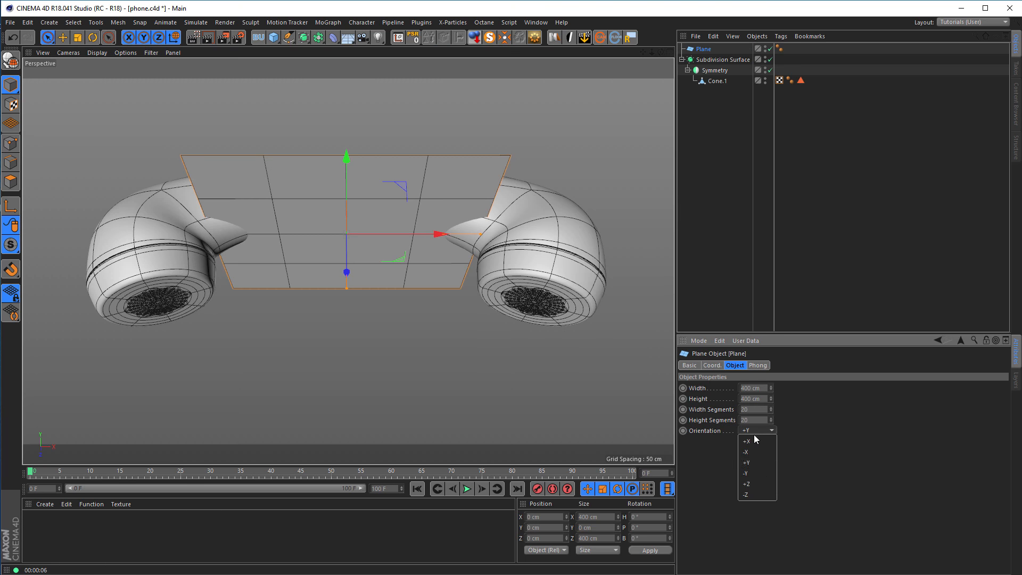
left_click(765, 484)
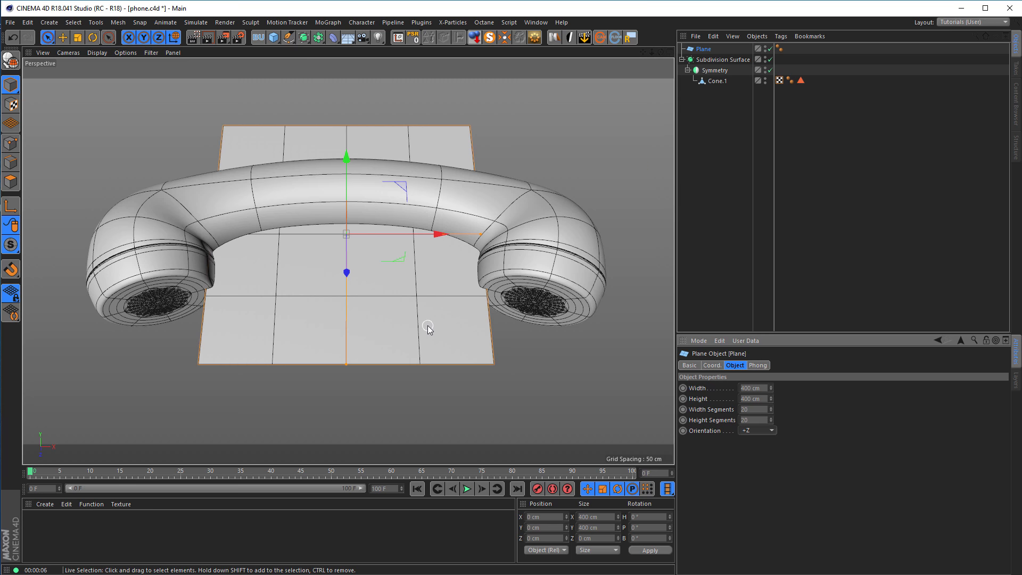
Tilt the plane to a pitch of about 32° with the Rotate tool.
key("r")
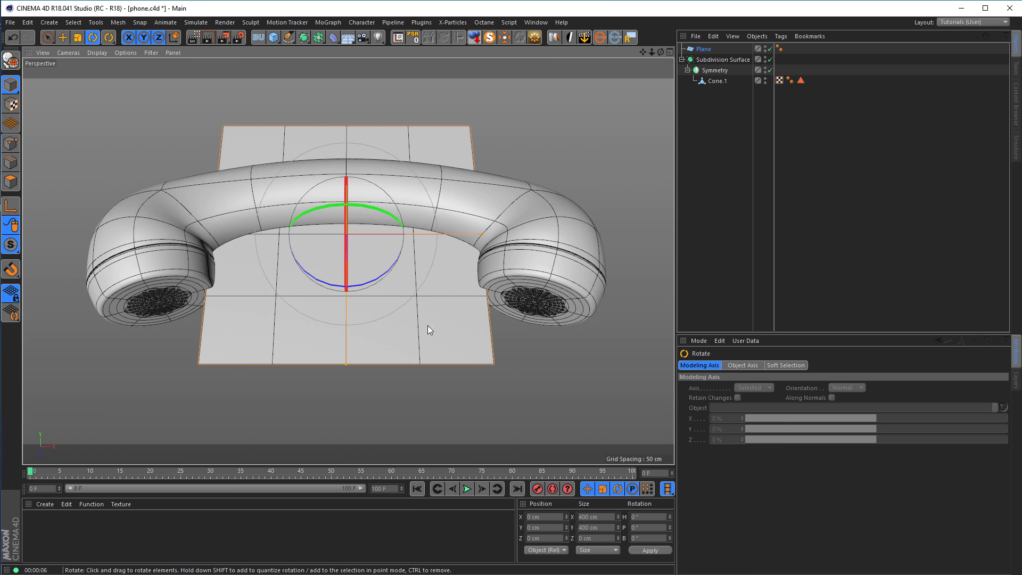
left_click_drag(341, 235, 337, 276)
middle_click(333, 291)
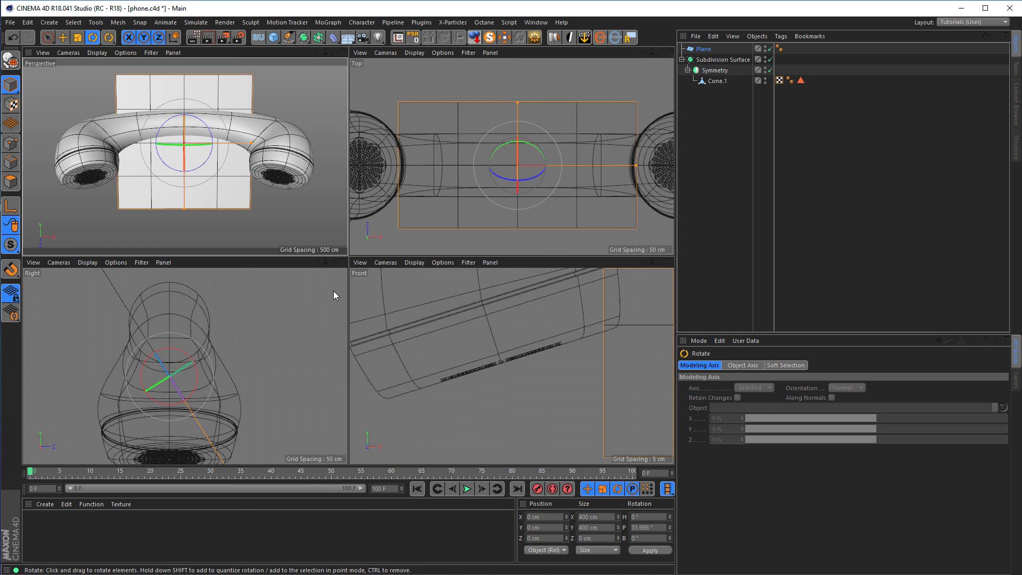
Move the tilted plane behind the handset to about Y 93 cm and Z 149 cm.
middle_click(306, 301)
scroll(276, 304, "down", 4)
key("e")
left_click_drag(403, 243, 484, 204)
Stretch the backdrop plane to about 1545 cm wide and 937 cm high so it fills the area behind the handset.
left_click_drag(456, 334, 542, 436)
middle_click(406, 376)
middle_click(274, 225)
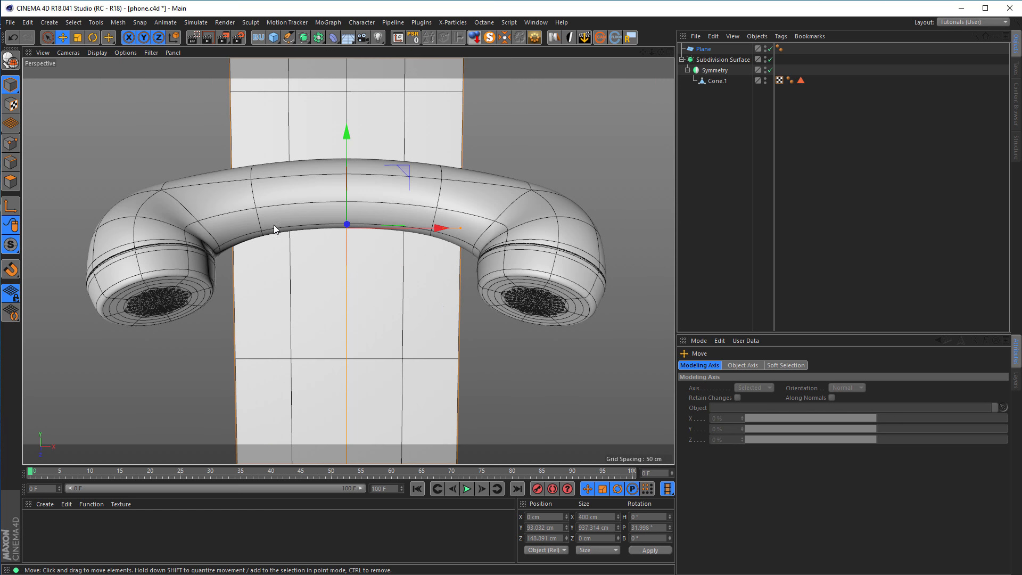
left_click_drag(461, 229, 671, 235)
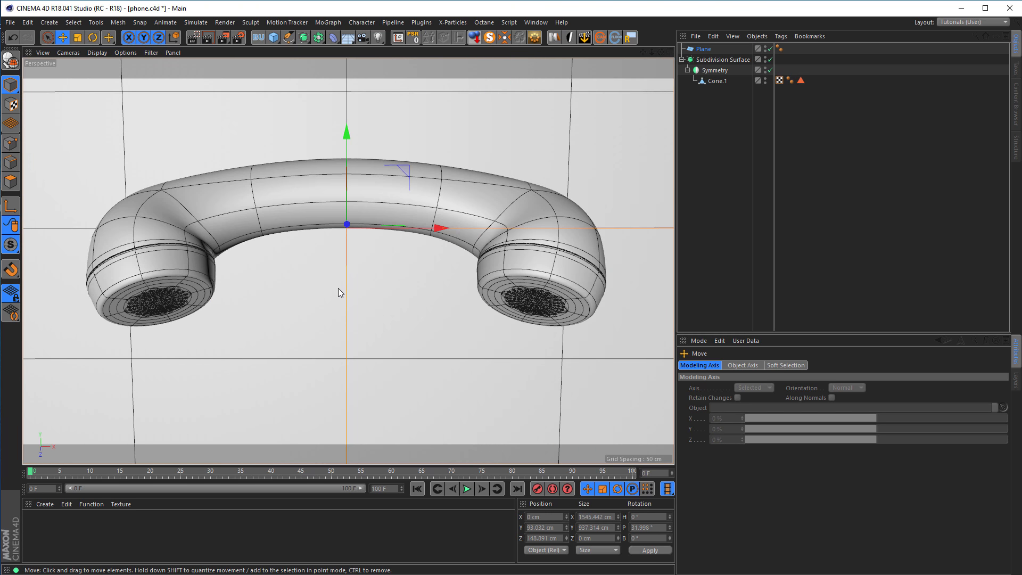
Rotate the backdrop plane to a pitch of about 26° so it faces the perspective view squarely.
key("r")
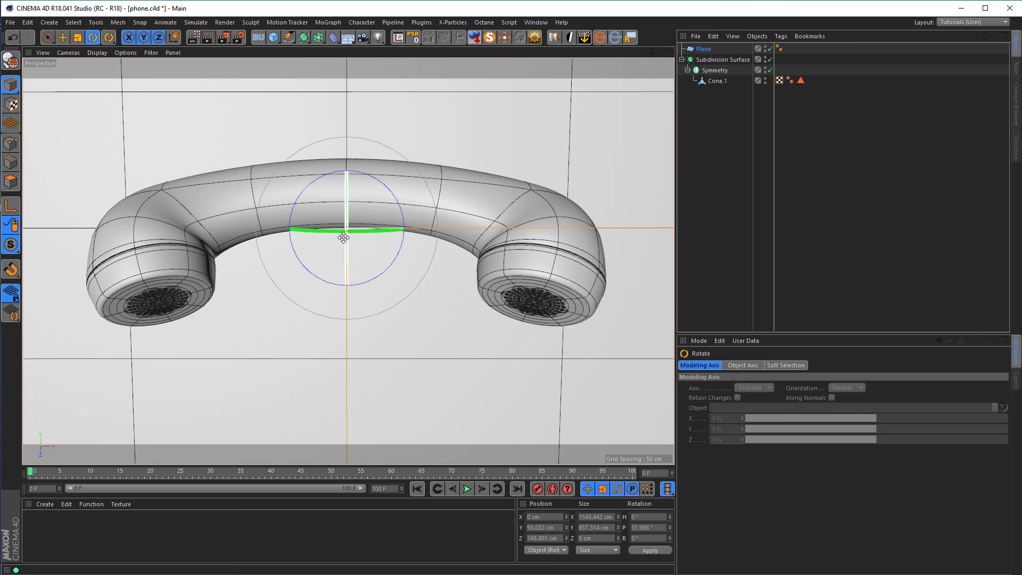
left_click_drag(346, 237, 346, 234)
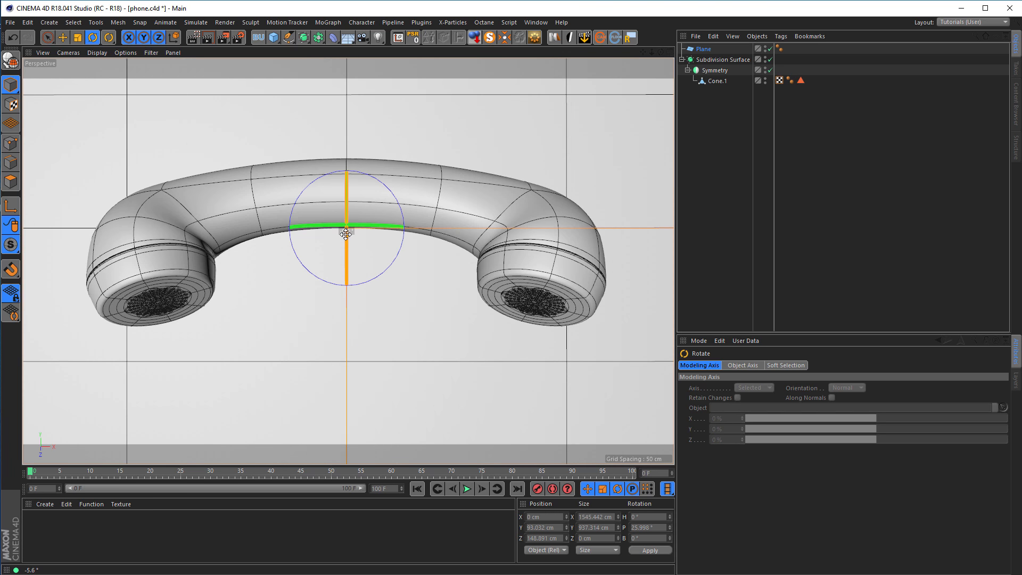
left_click_drag(346, 234, 346, 235)
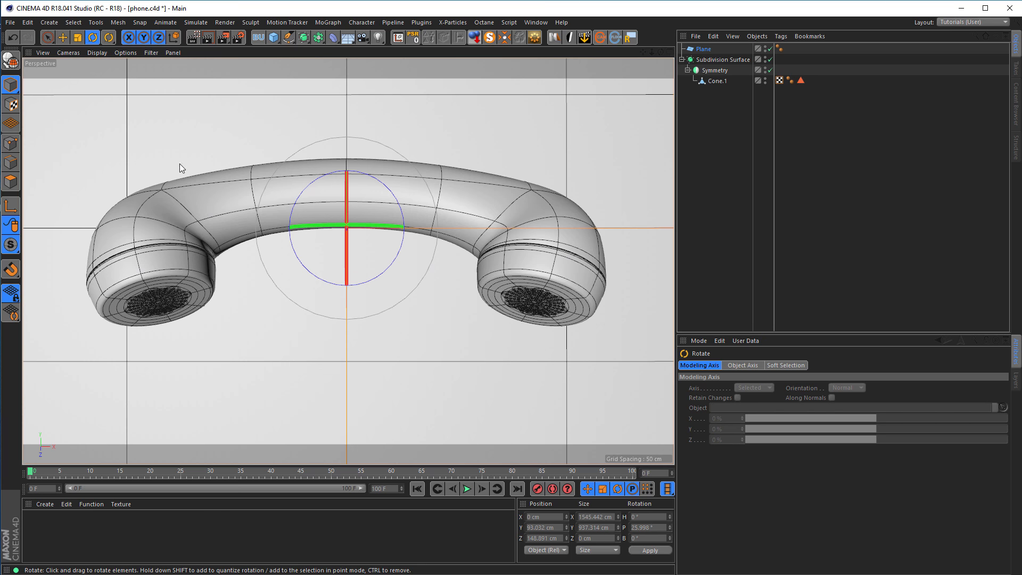
Move the plane along its normal toward the handset to about Y 59 cm and Z 79 cm.
middle_click(257, 356)
middle_click(264, 365)
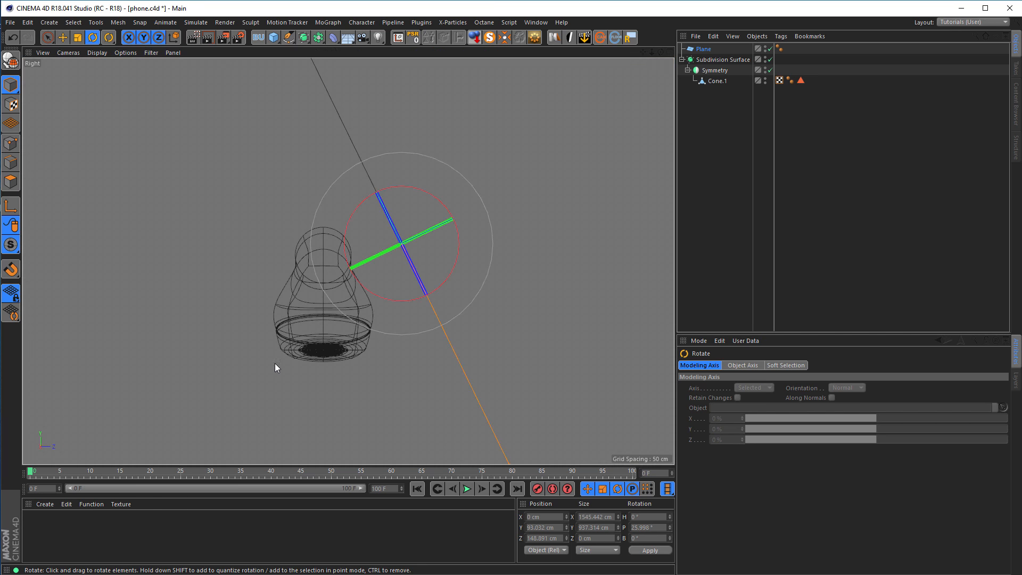
key("e")
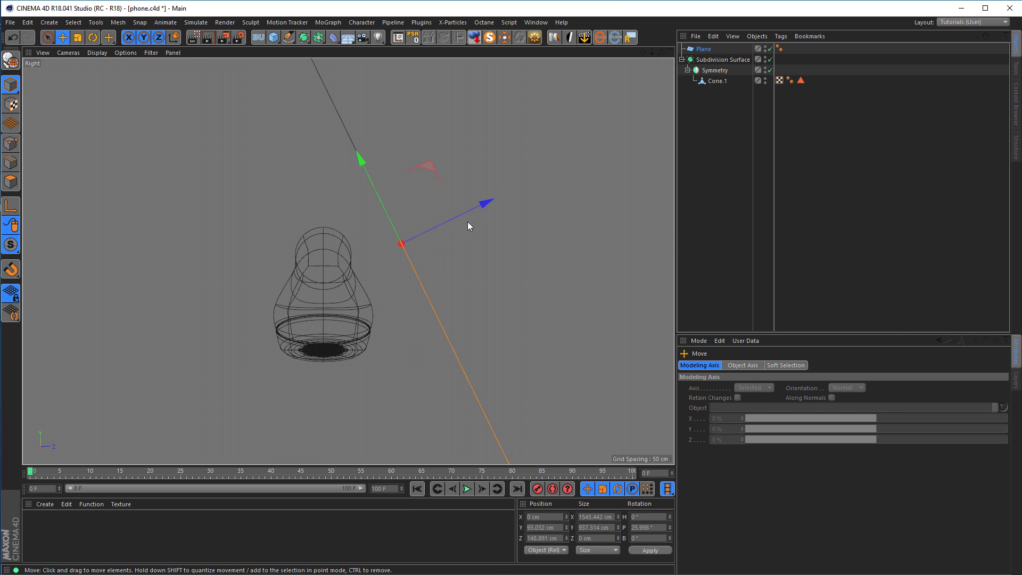
left_click_drag(481, 206, 449, 228)
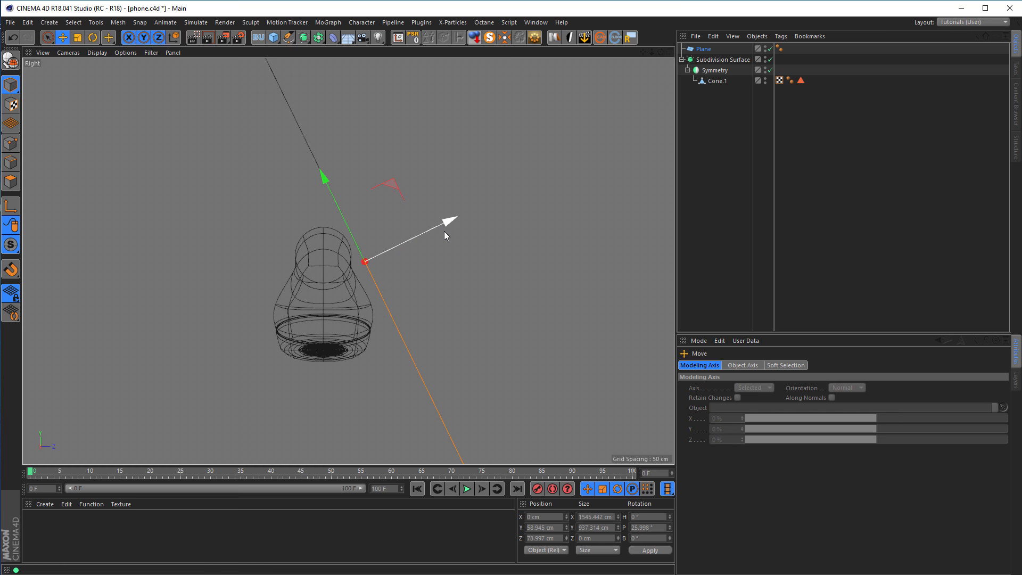
Reduce the plane's height to about 675 cm and slide it down its slope to about Y 20 cm, Z 98 cm.
scroll(393, 255, "down", 3)
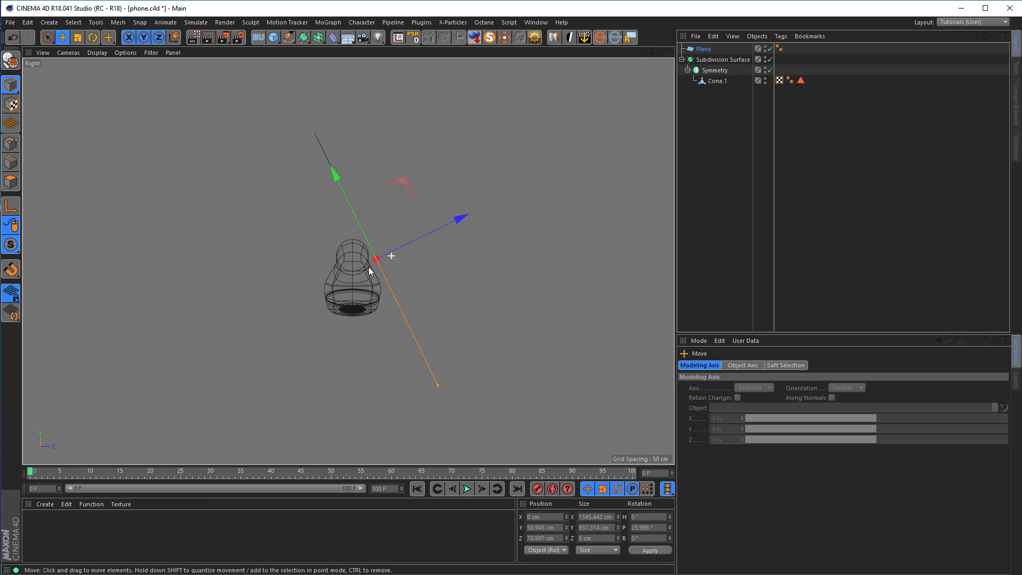
middle_click(407, 331)
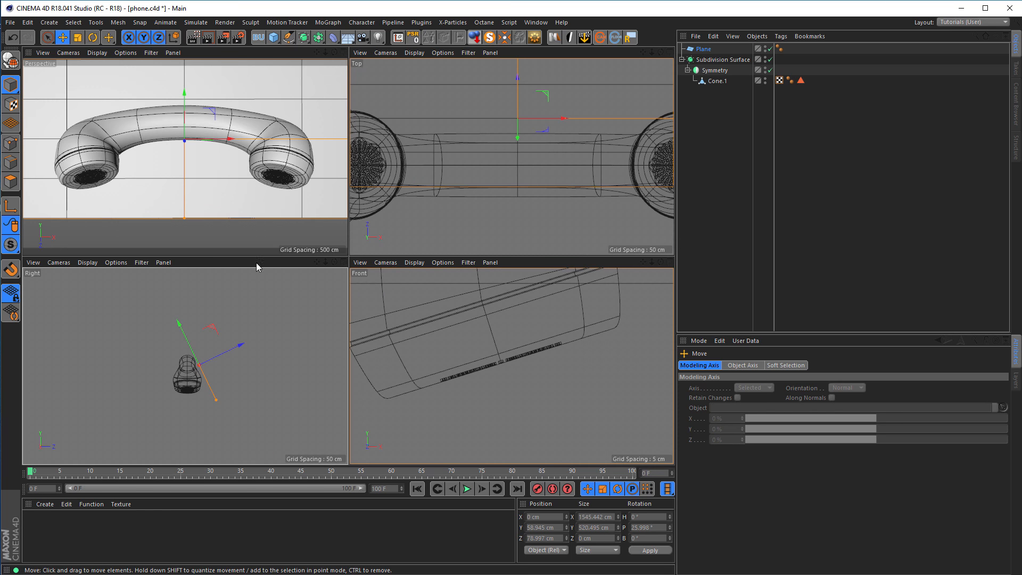
mouse_move(182, 223)
left_mouse_down()
mouse_move(175, 247)
mouse_move(187, 197)
mouse_move(176, 240)
left_mouse_up()
left_click_drag(188, 94, 185, 112)
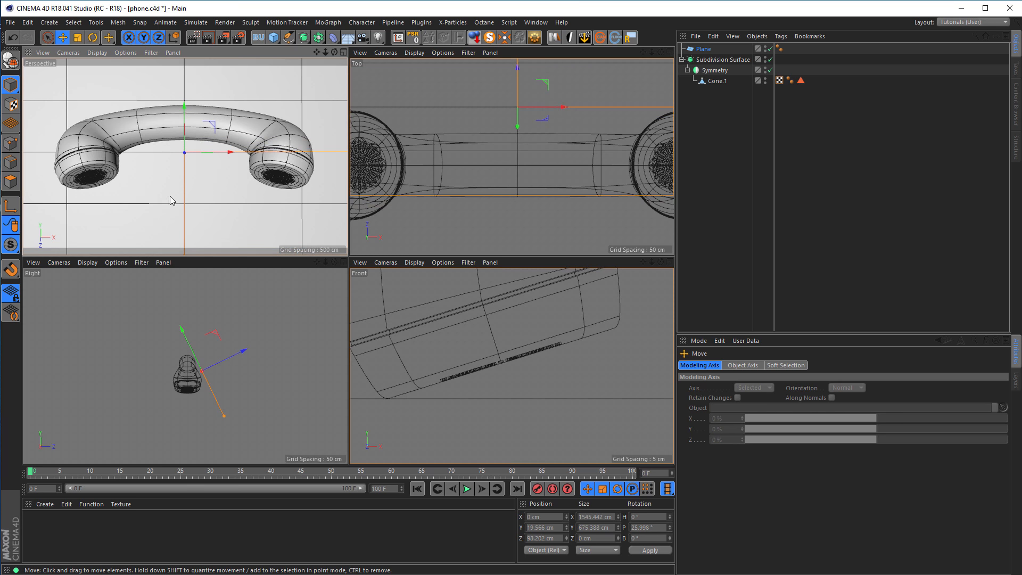
Narrow the backdrop plane to a width of about 1124 cm and return to the enlarged perspective view.
scroll(538, 173, "down", 6)
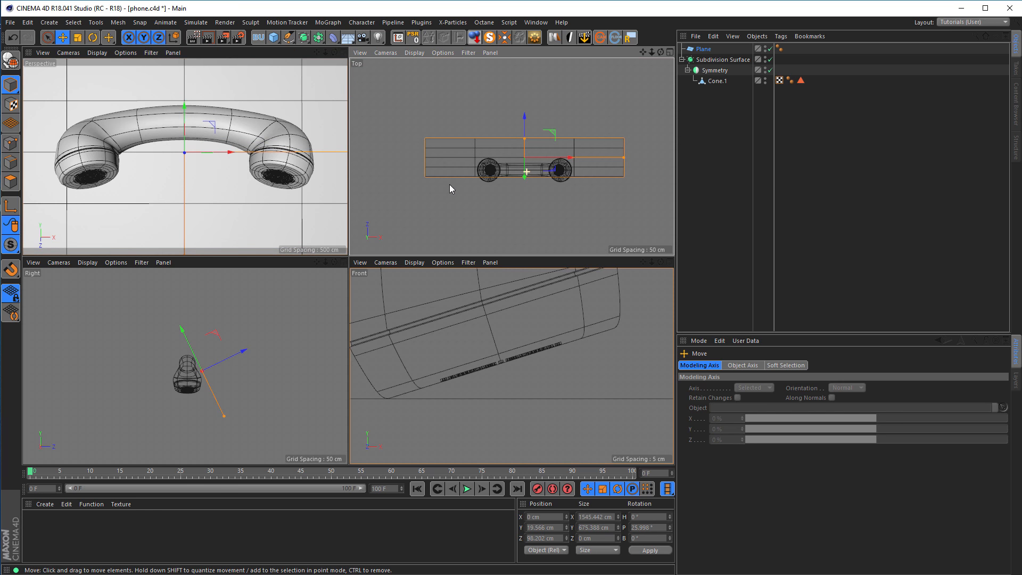
left_click_drag(624, 157, 596, 161)
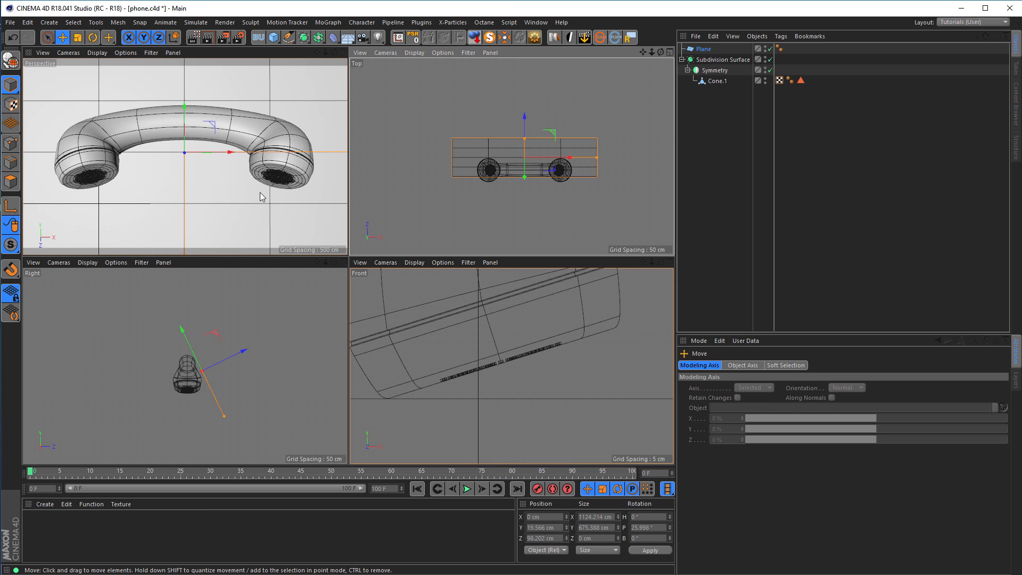
middle_click(260, 193)
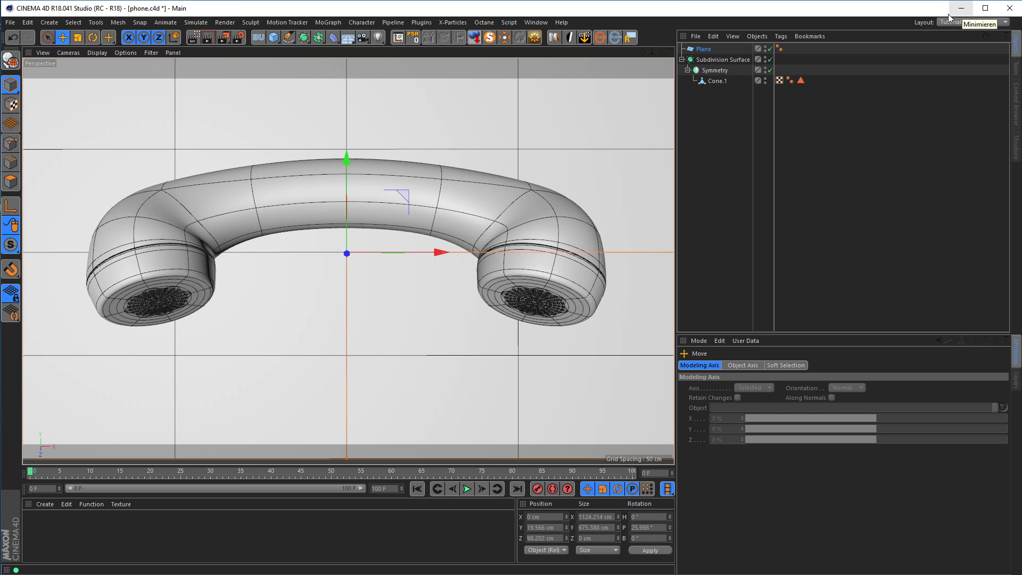
Create a new material and load Pomme de Jour Blog Vintage Wallpapers.jpg from the desktop as its Color texture.
double_click(154, 538)
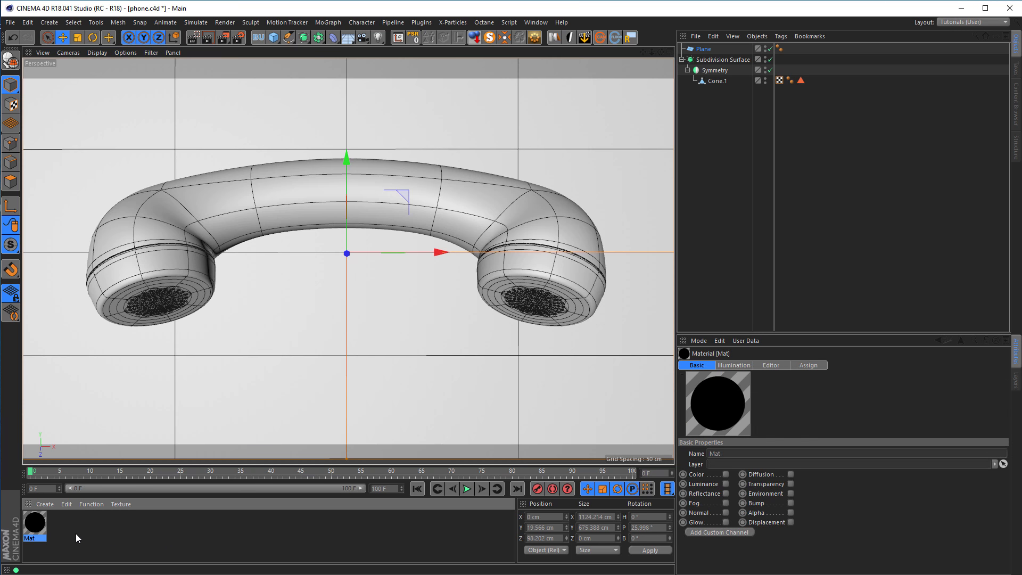
double_click(36, 527)
left_click_drag(183, 85, 691, 140)
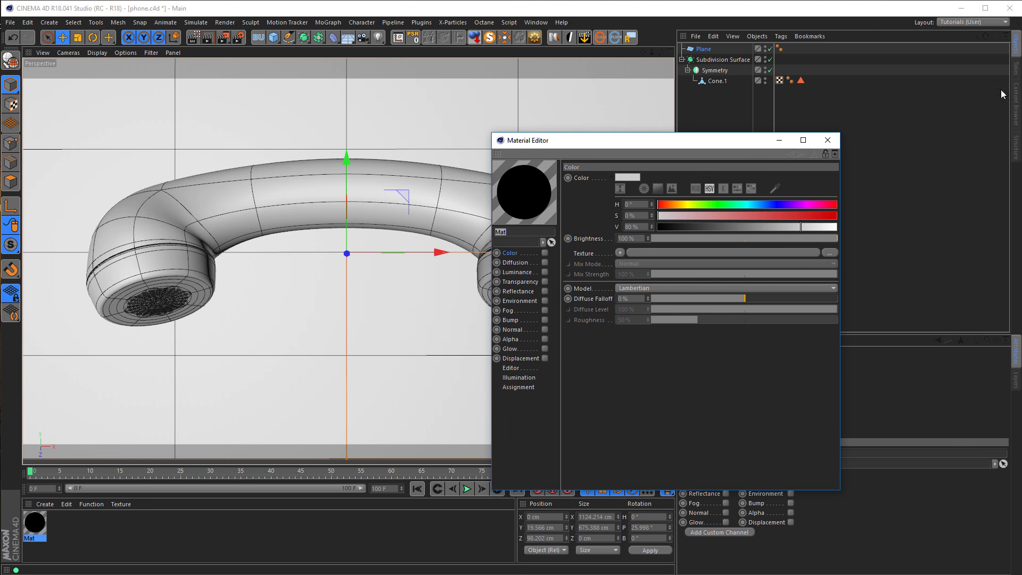
left_click(961, 9)
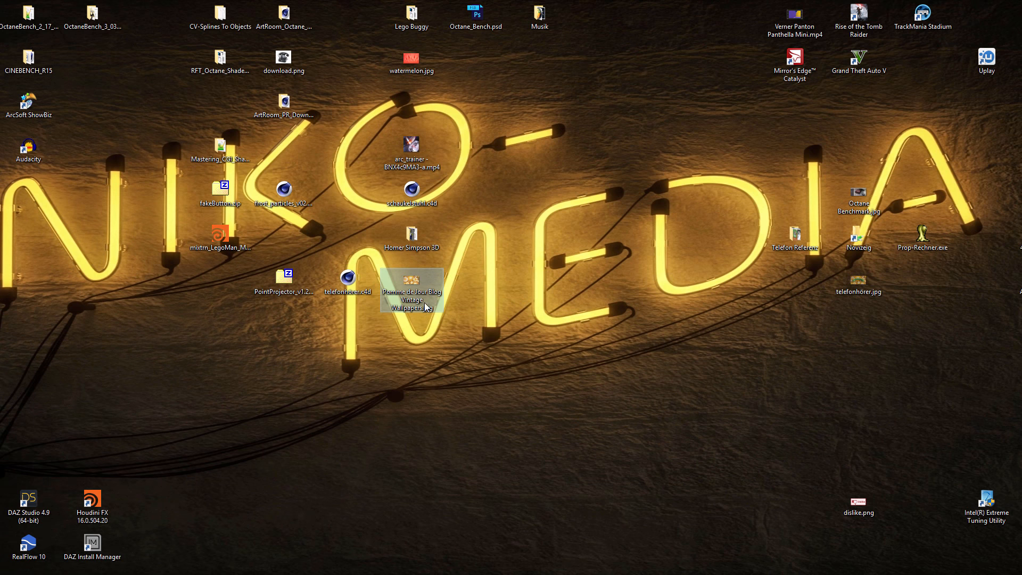
left_click_drag(413, 286, 637, 255)
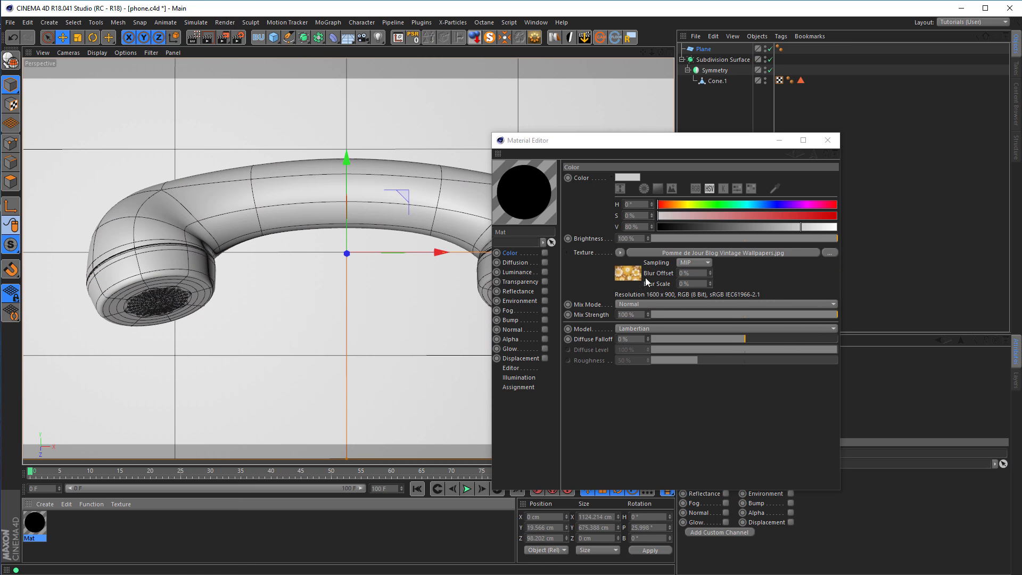
Enable the wallpaper material's Color channel and apply the material to the backdrop plane.
left_click_drag(618, 140, 333, 152)
left_click(260, 265)
left_click_drag(30, 532, 64, 420)
left_click_drag(357, 158, 554, 166)
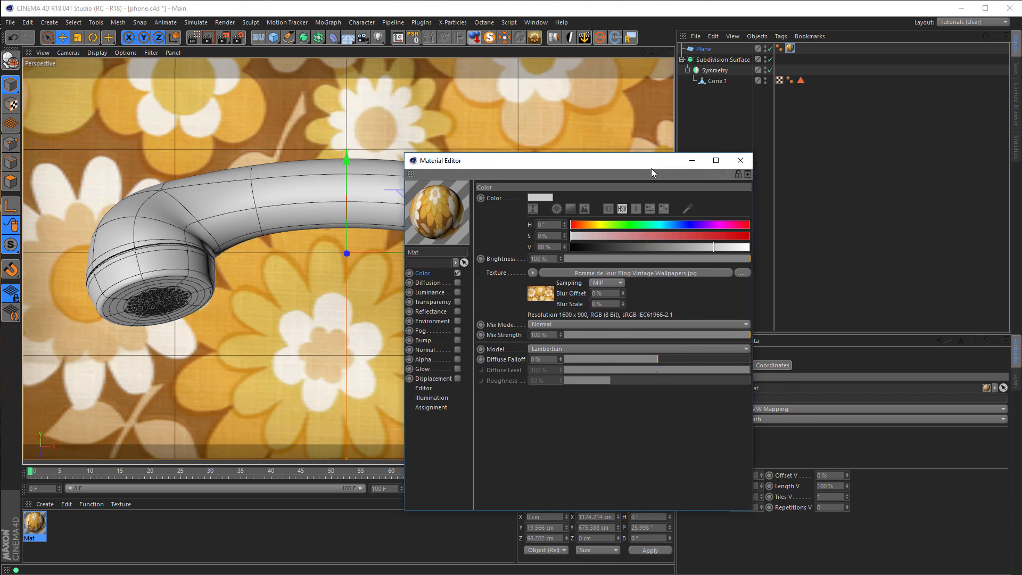
left_click_drag(651, 170, 781, 158)
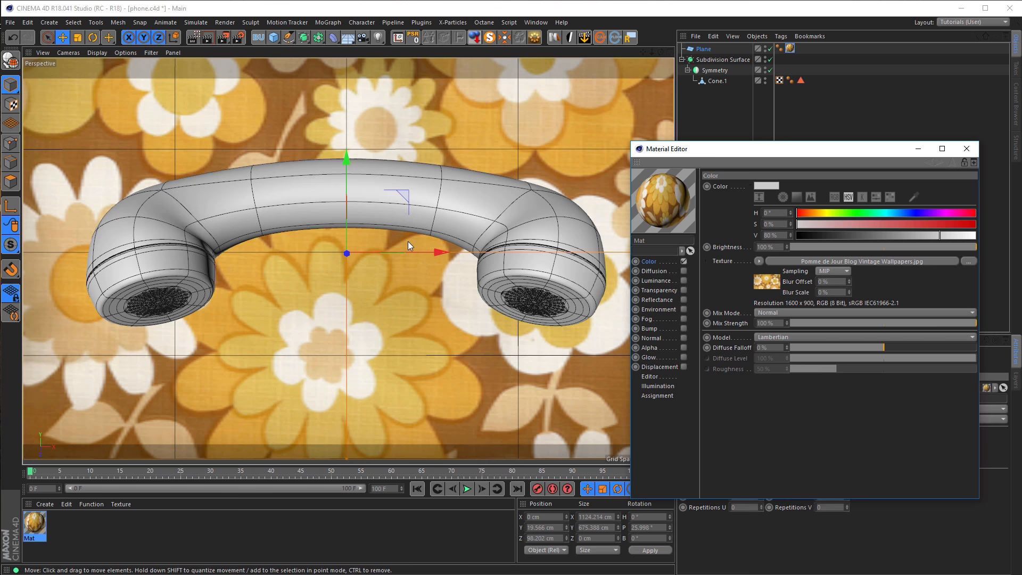
left_click_drag(763, 153, 220, 139)
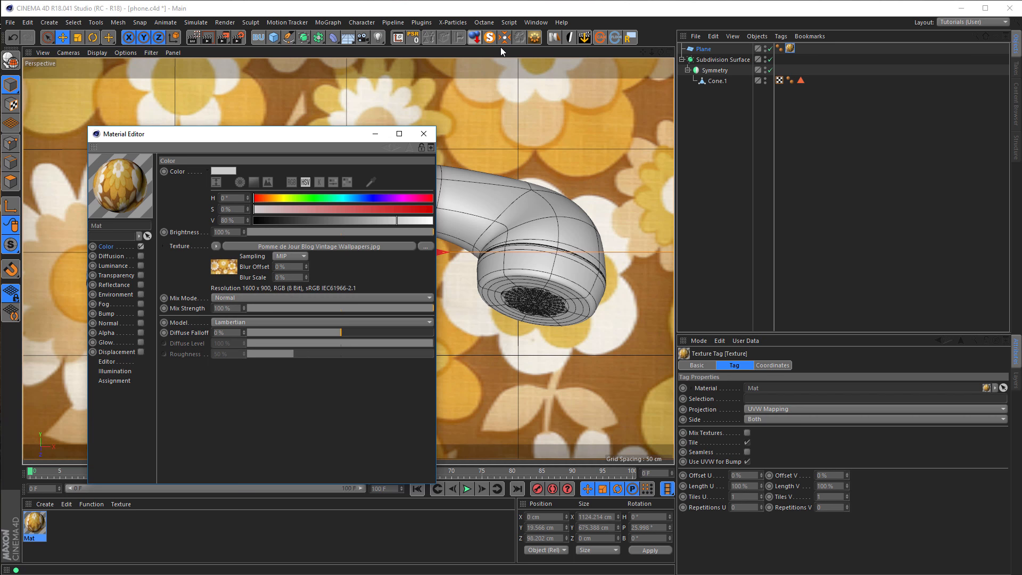
Add the Nikomedias Scene Rig Pro to the scene, select it and enlarge the area showing its attributes.
left_click(555, 37)
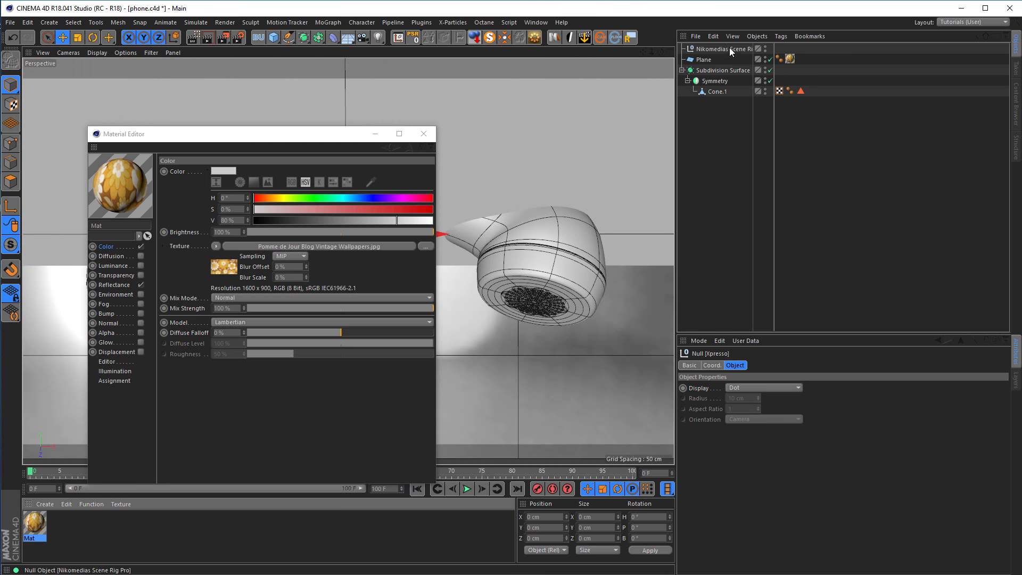
left_click(730, 49)
left_click_drag(837, 334, 848, 181)
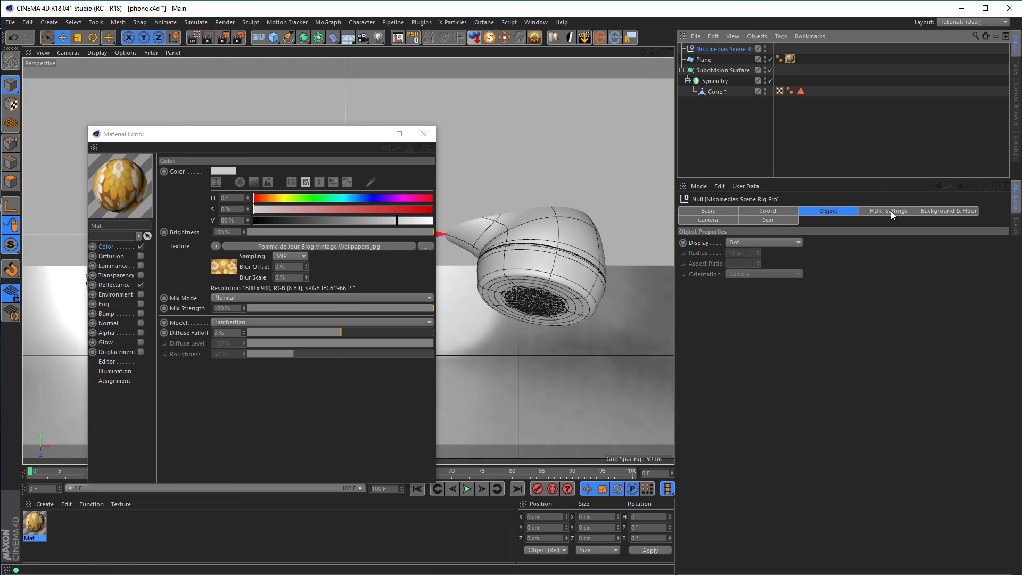
Turn off the scene rig's Floor On, Floor seen by Reflection ON and Background On options.
left_click(941, 212)
scroll(834, 533, "down", 5)
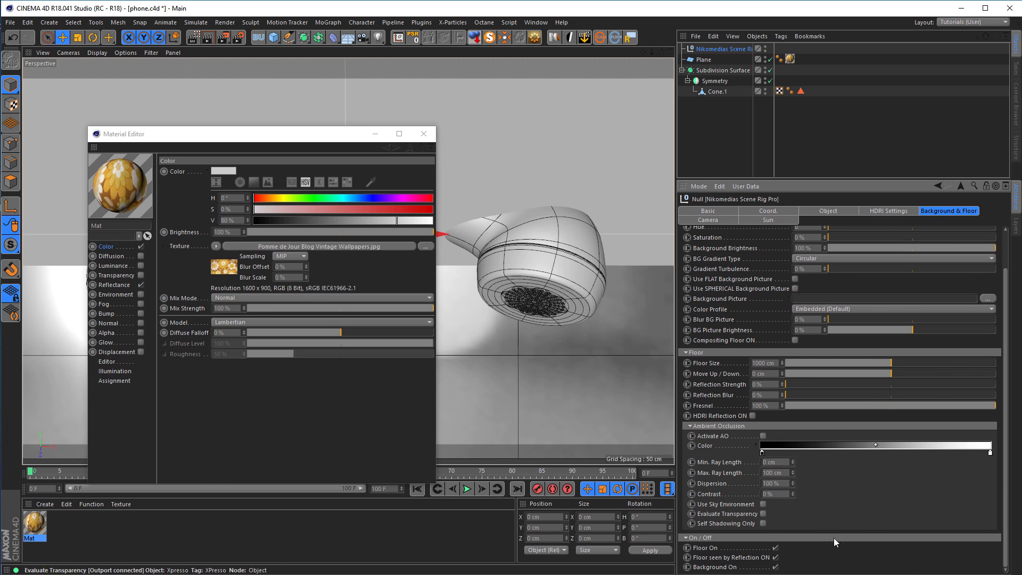
left_click(775, 548)
left_click(775, 558)
left_click(775, 567)
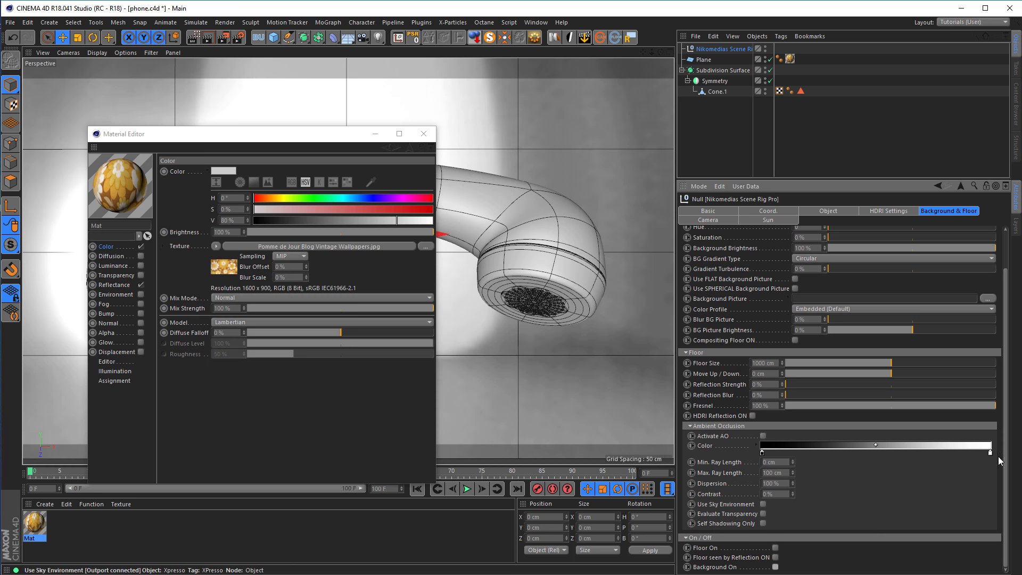
Show the rig's HDRI settings, start an interactive render of the handset view and check the render settings.
scroll(1001, 405, "up", 5)
left_click(886, 211)
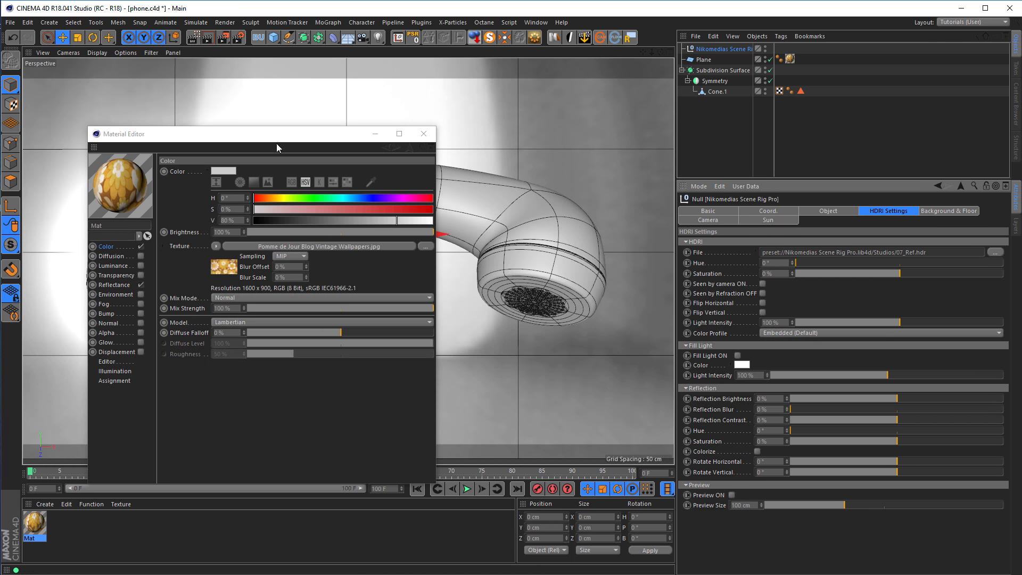
left_click_drag(276, 143, 839, 136)
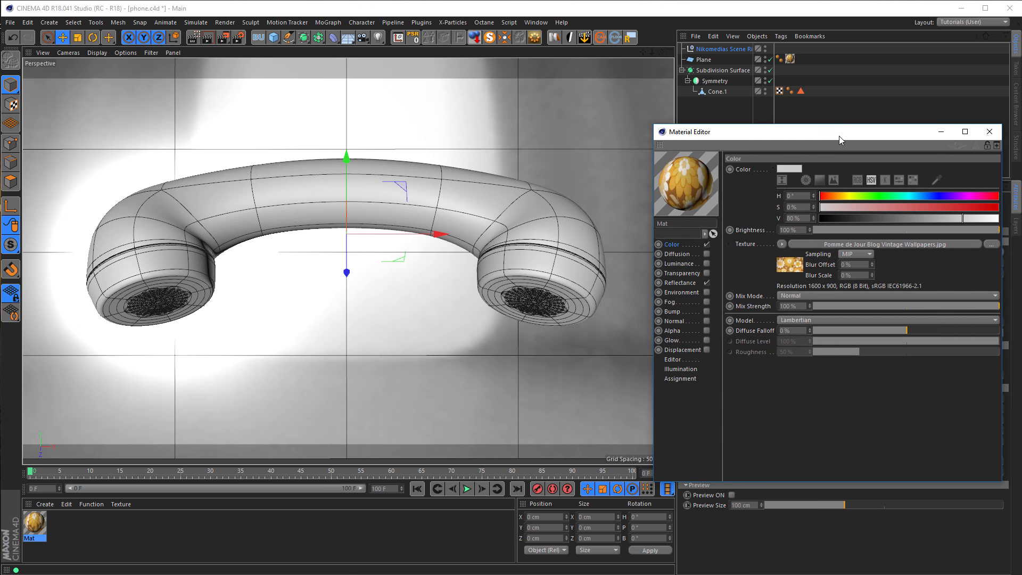
left_click(194, 38)
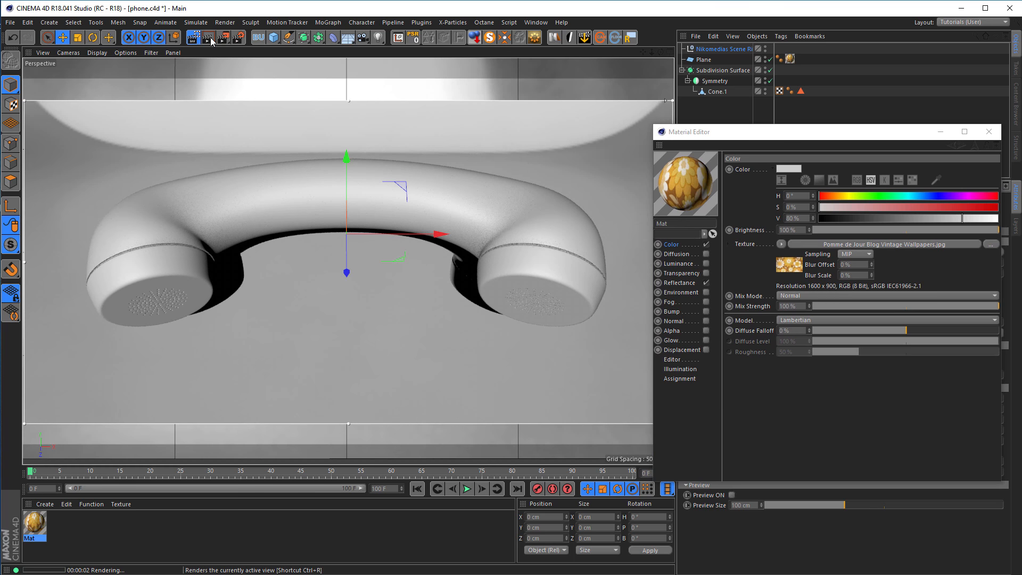
left_click(239, 38)
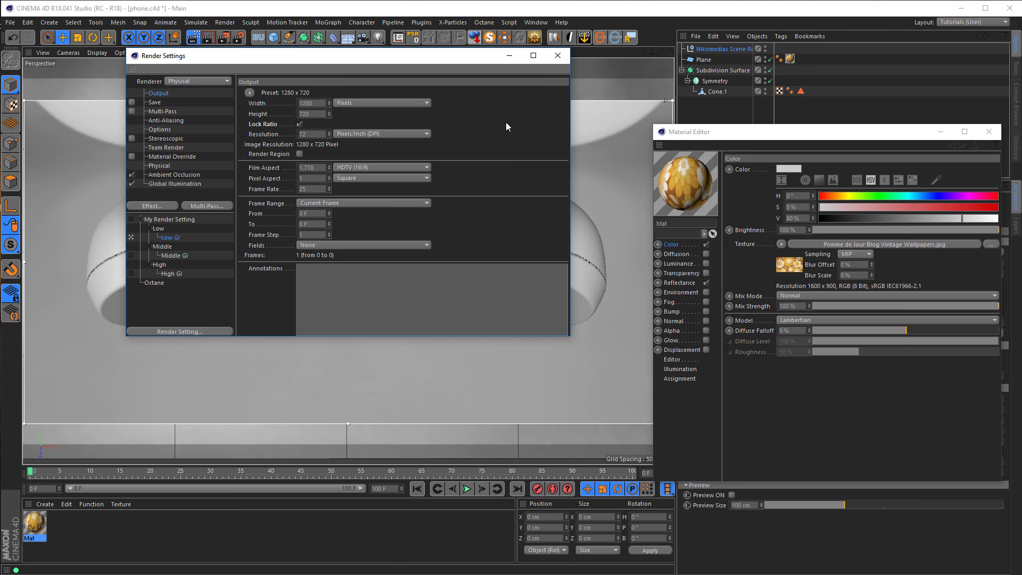
left_click(557, 56)
Disable the Reflectance channel of the wallpaper material and close its editor.
left_click_drag(817, 138, 728, 126)
left_click(35, 521)
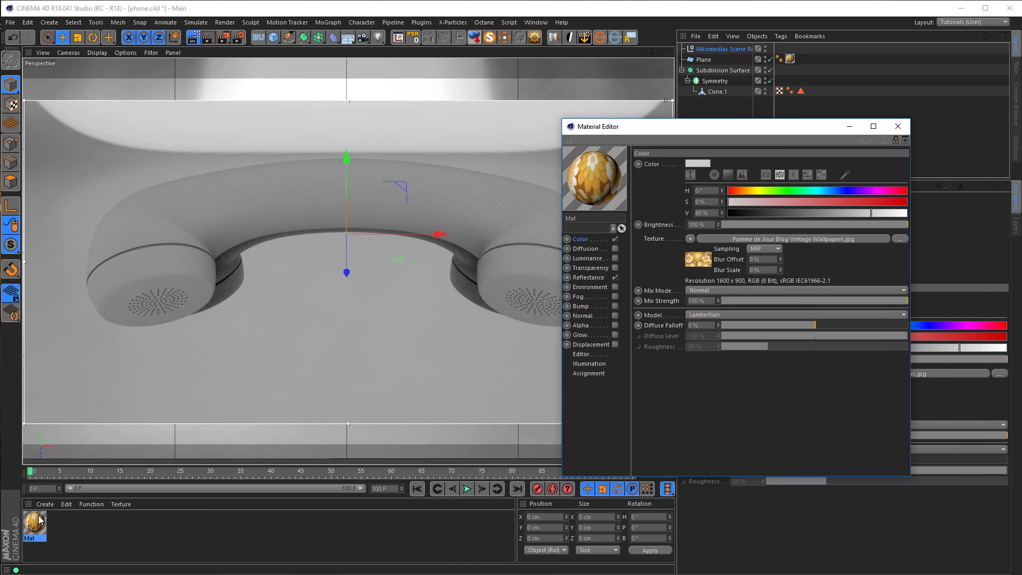
left_click(592, 277)
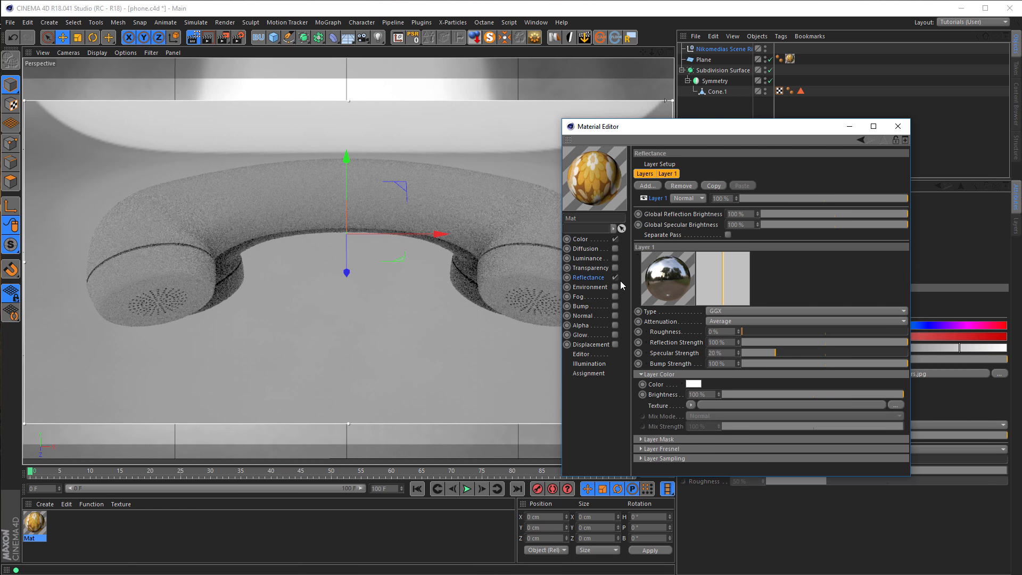
left_click(613, 277)
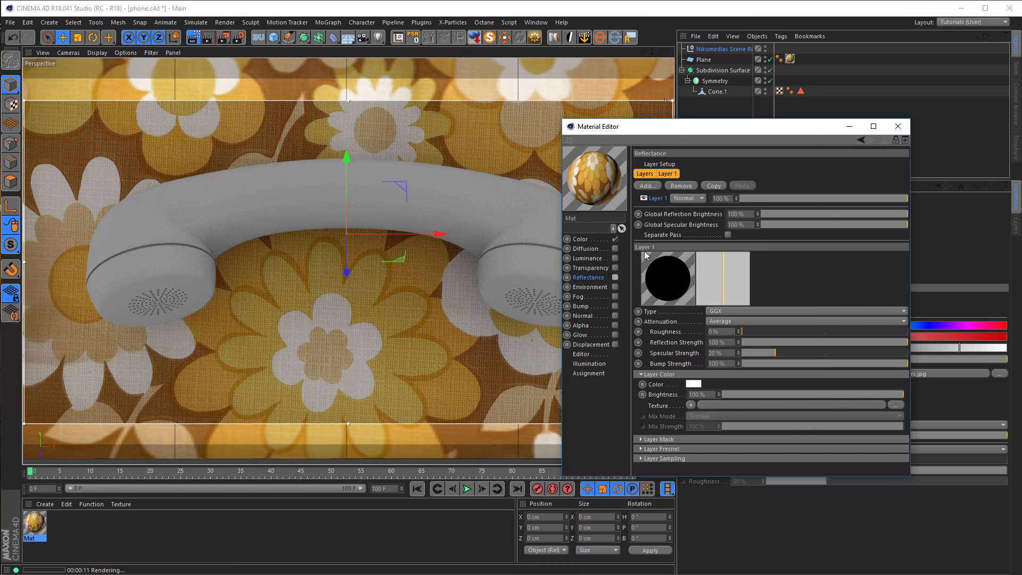
left_click(898, 128)
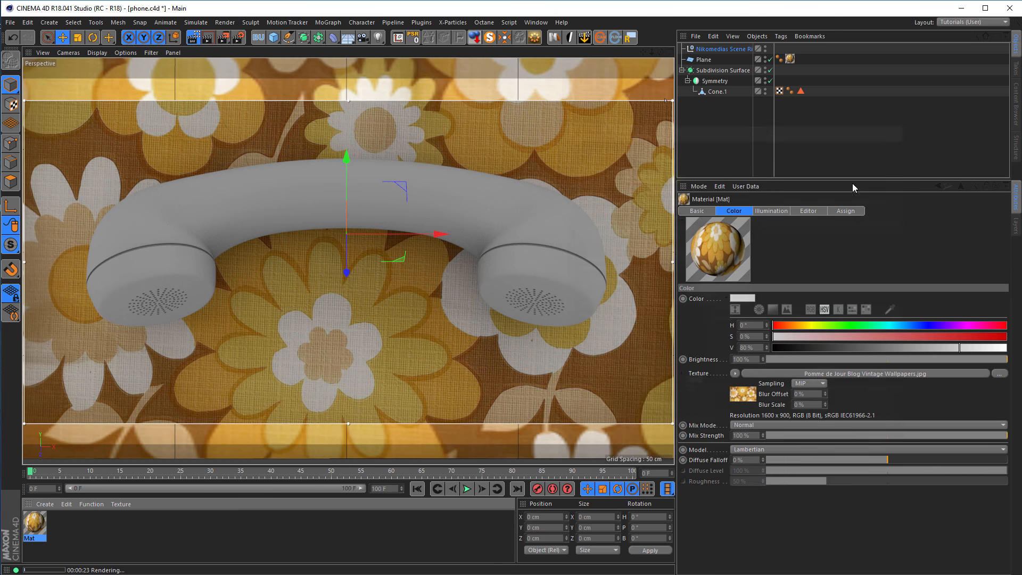
Create a new material, open it for editing beside the viewport and enable its Reflectance channel.
left_click(88, 536)
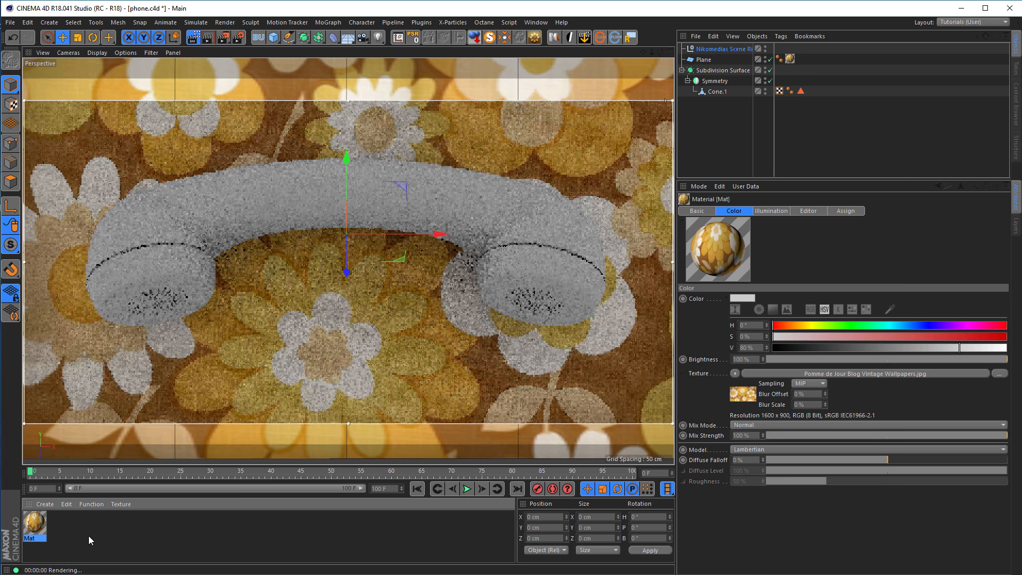
double_click(88, 535)
double_click(34, 525)
left_click_drag(140, 79, 813, 118)
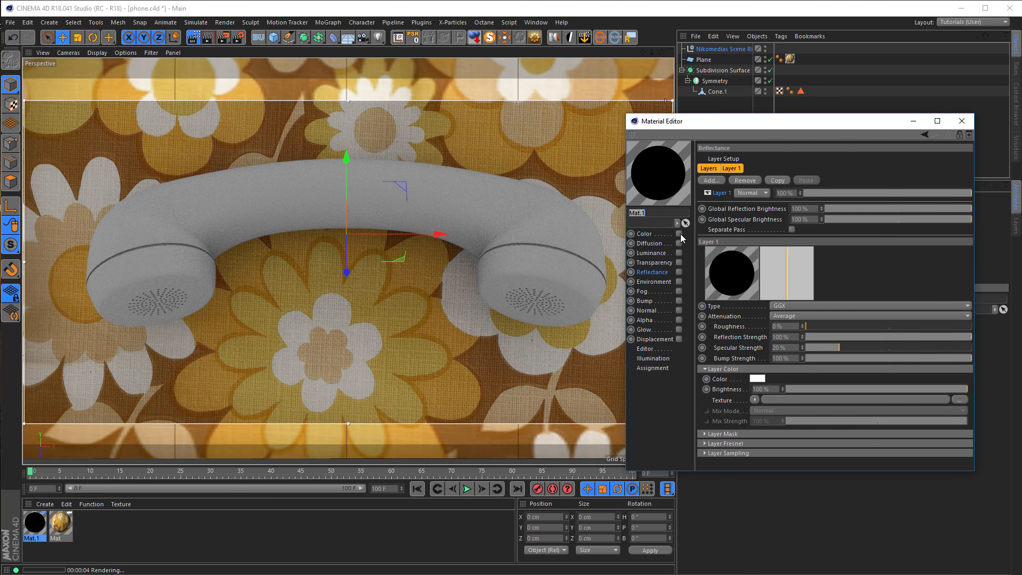
left_click(679, 272)
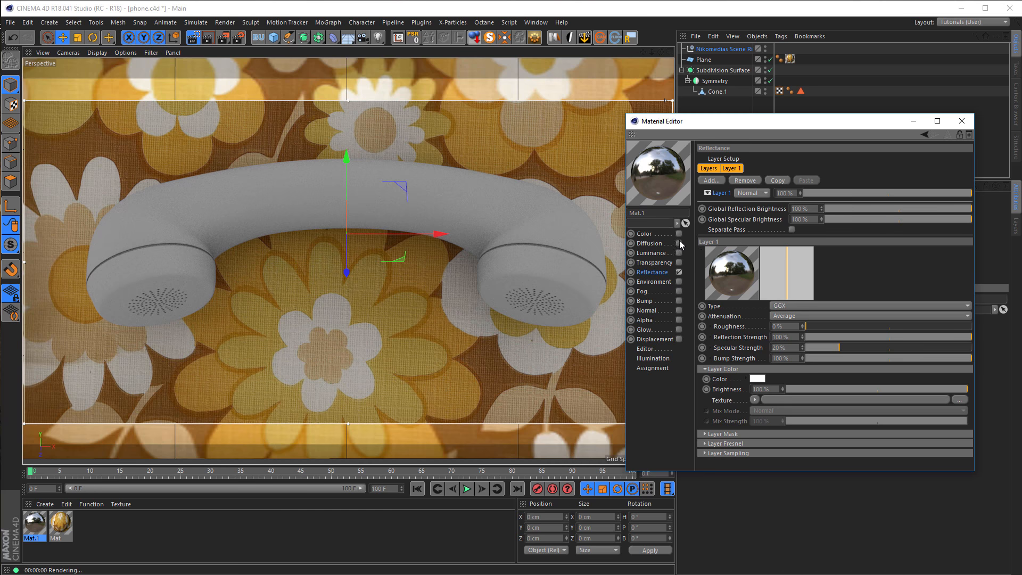
Set the reflectance layer's Fresnel to Dielectric with the PET preset.
left_click(726, 444)
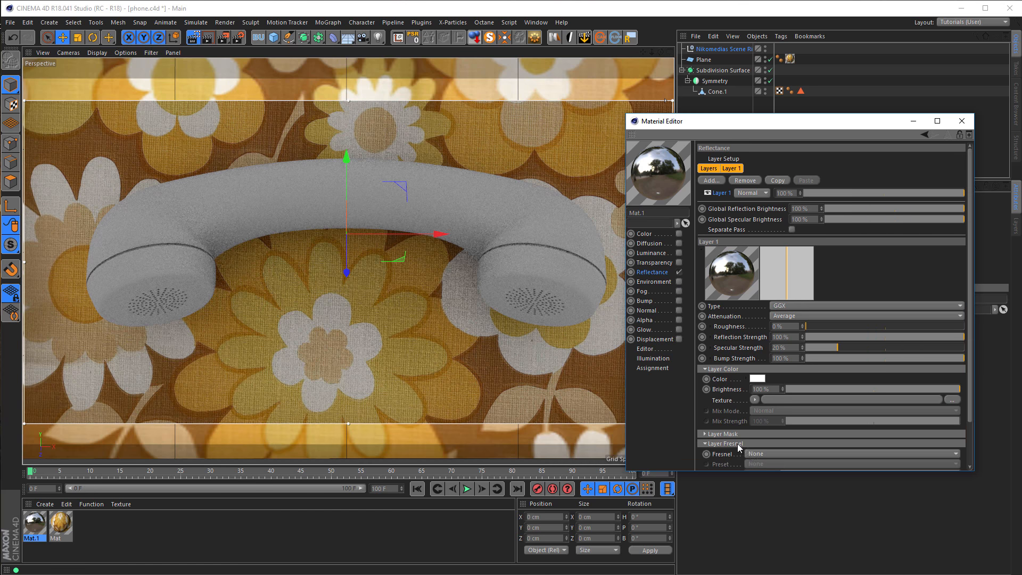
left_click(764, 454)
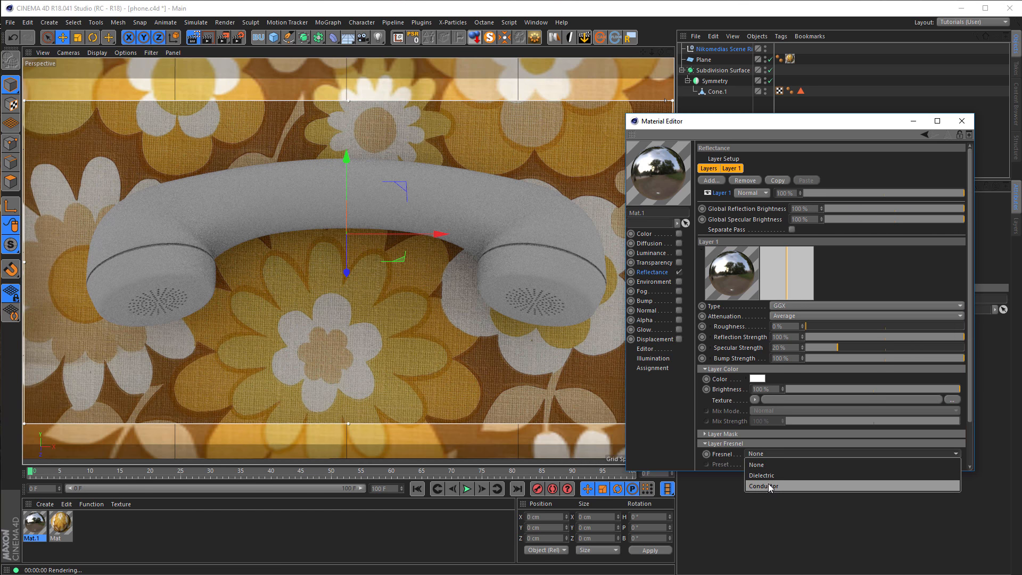
left_click(768, 483)
left_click(775, 464)
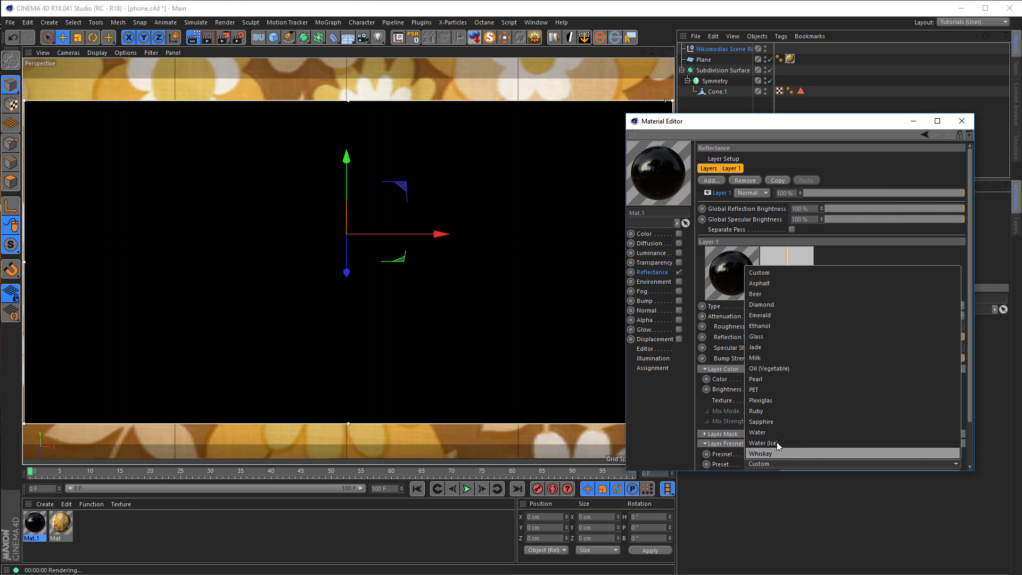
left_click(775, 390)
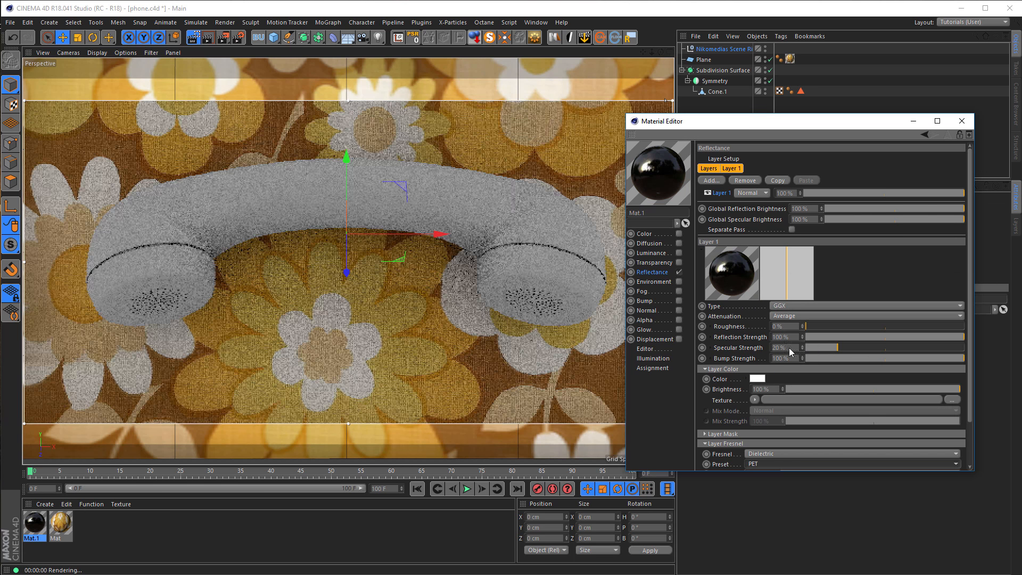
Set the reflectance layer's Specular Strength to 0%, Roughness to about 32% and Reflection Strength to about 60%.
double_click(789, 347)
type("0")
key("Return")
left_click_drag(822, 326, 858, 327)
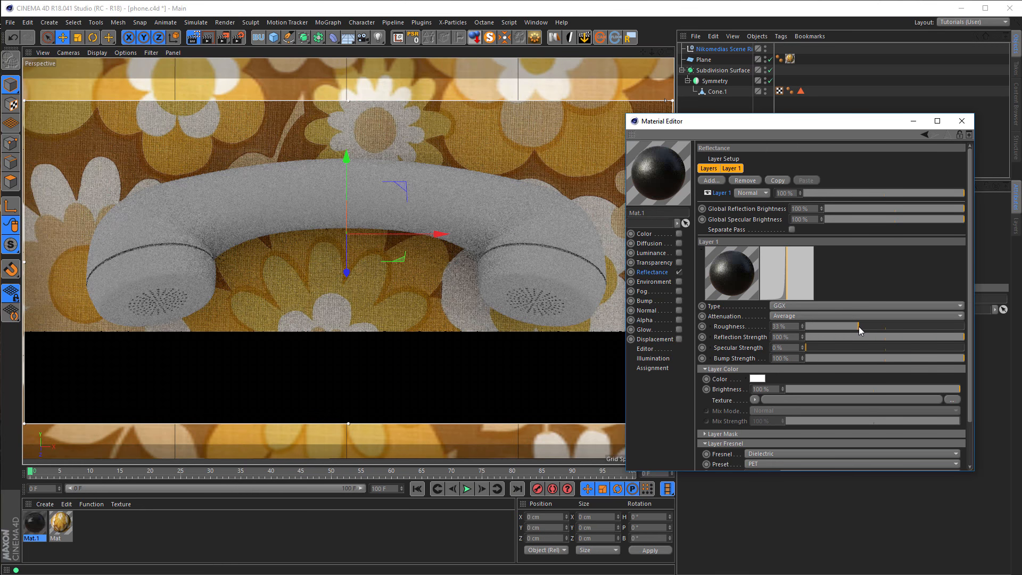
left_click(899, 335)
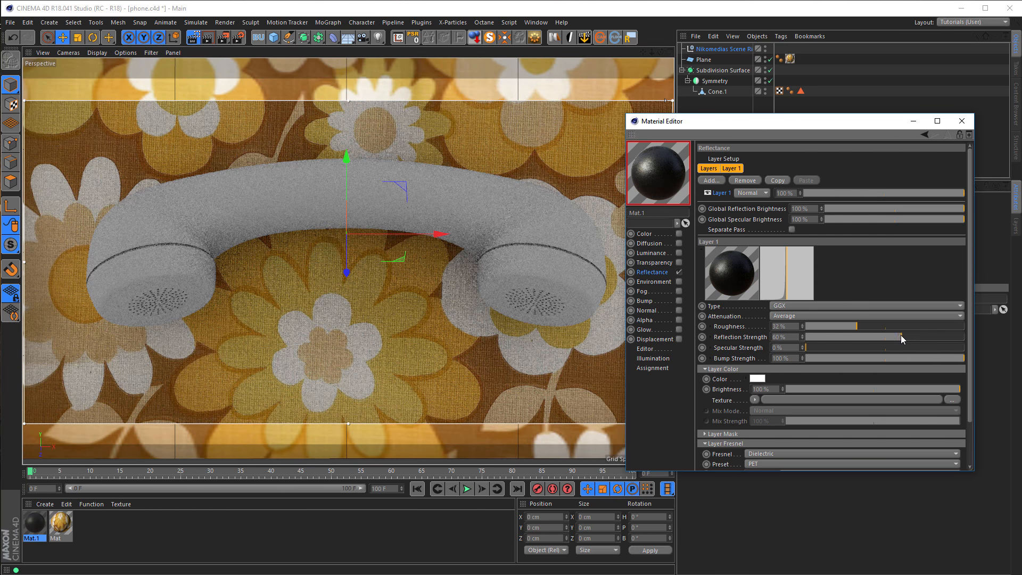
Enable the new material's Color channel and apply the material to the telephone handset.
left_click(678, 234)
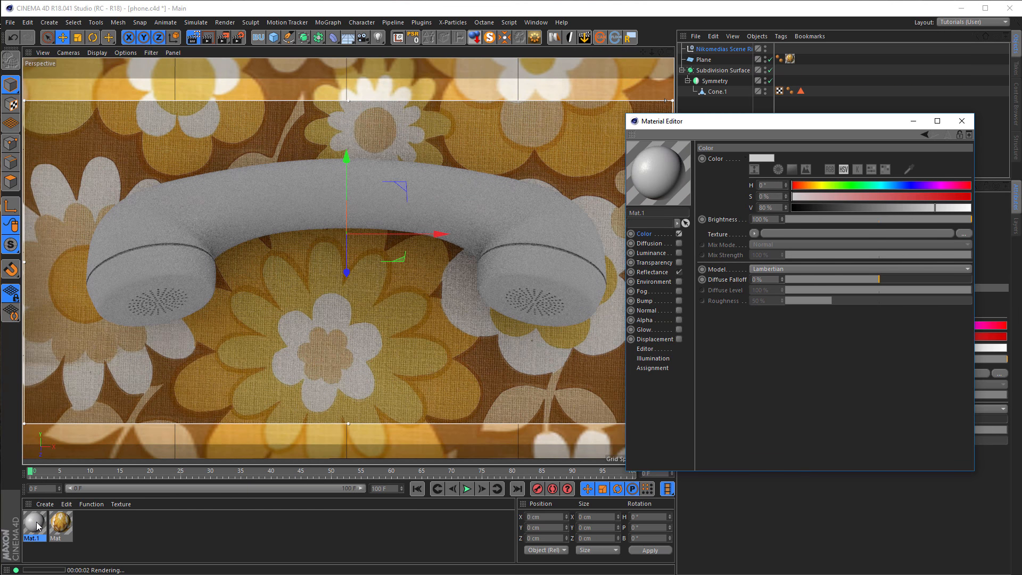
left_click_drag(38, 527, 190, 264)
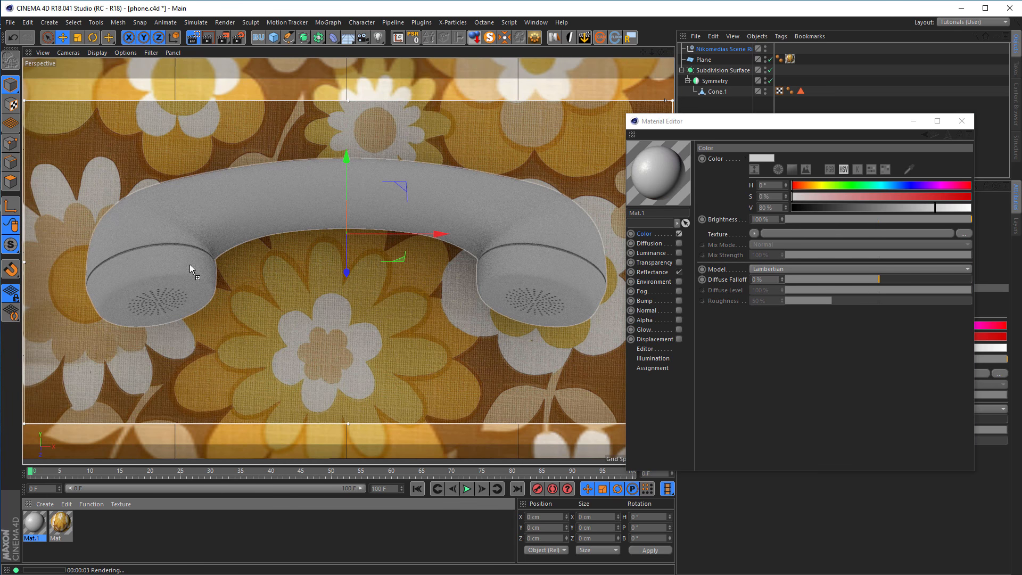
left_click_drag(181, 225, 182, 226)
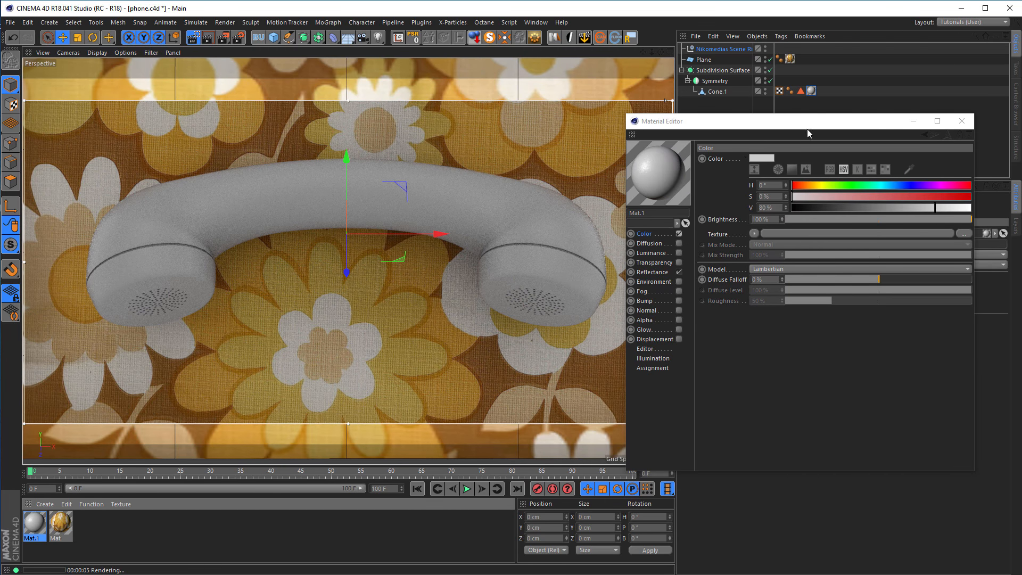
Color the handset material green with about H 124°, S 66% and V 66%.
left_click_drag(833, 185, 852, 185)
left_click_drag(938, 197, 970, 197)
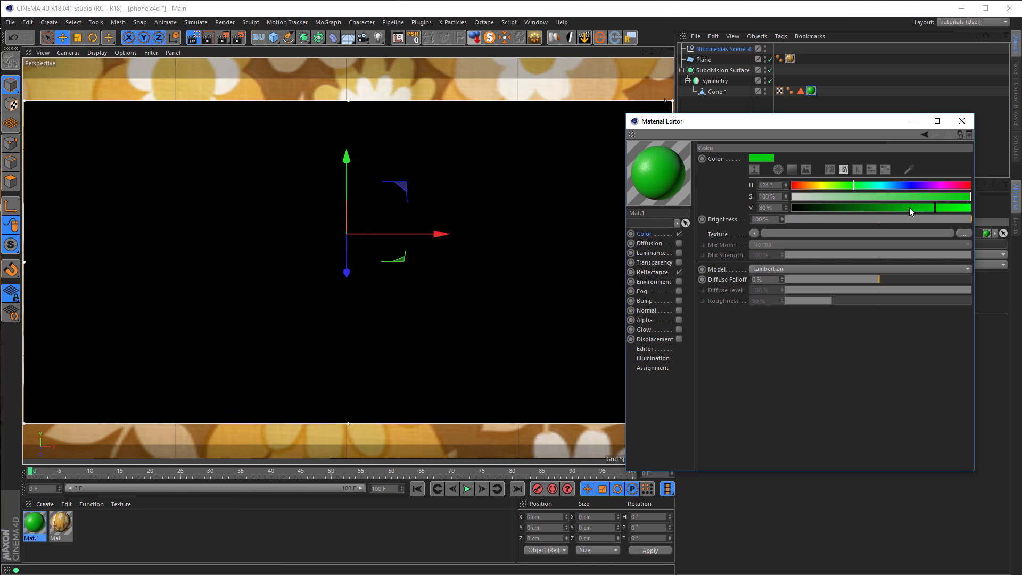
left_click_drag(909, 208, 887, 212)
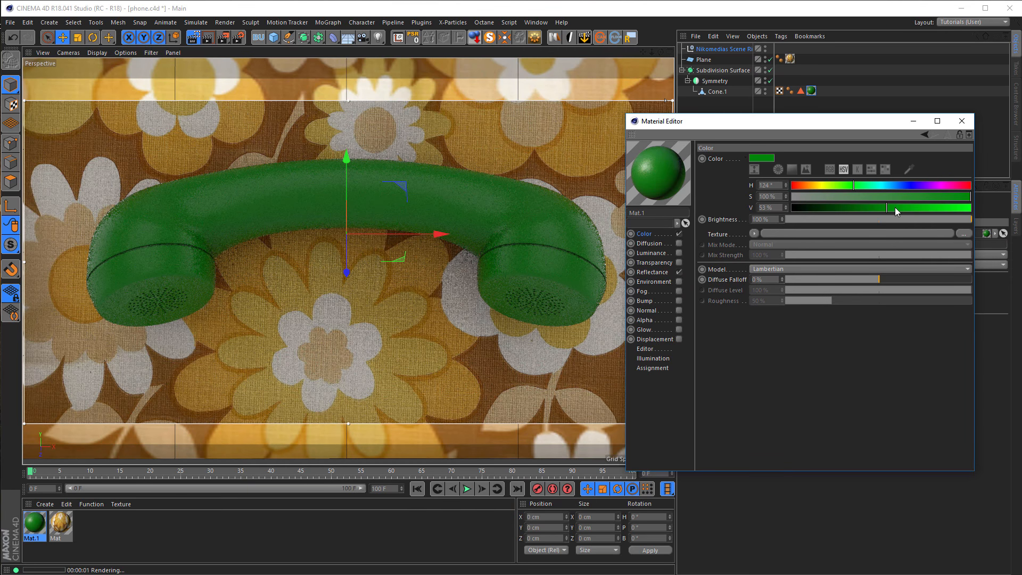
left_click_drag(898, 208, 920, 207)
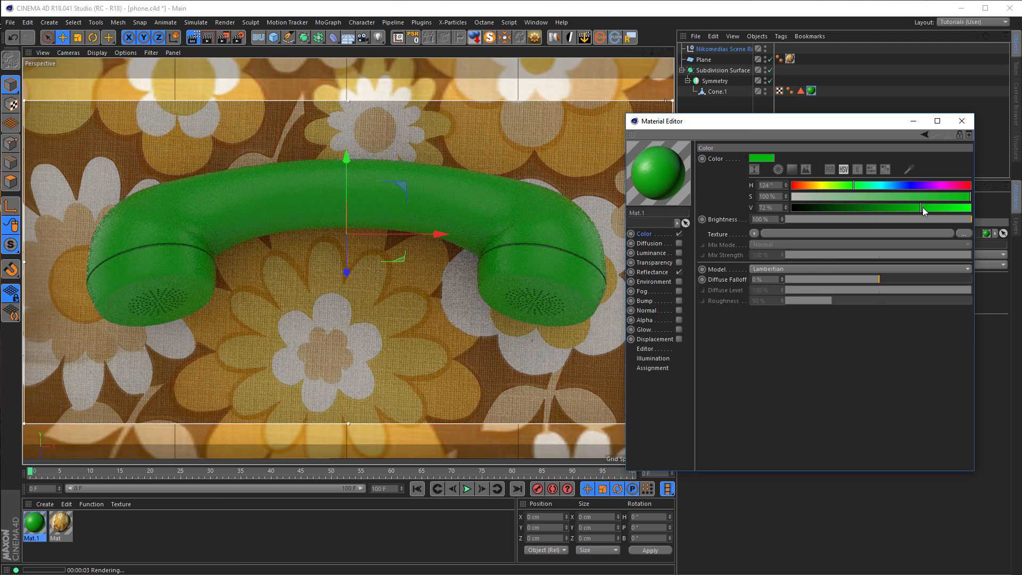
left_click_drag(919, 208, 911, 198)
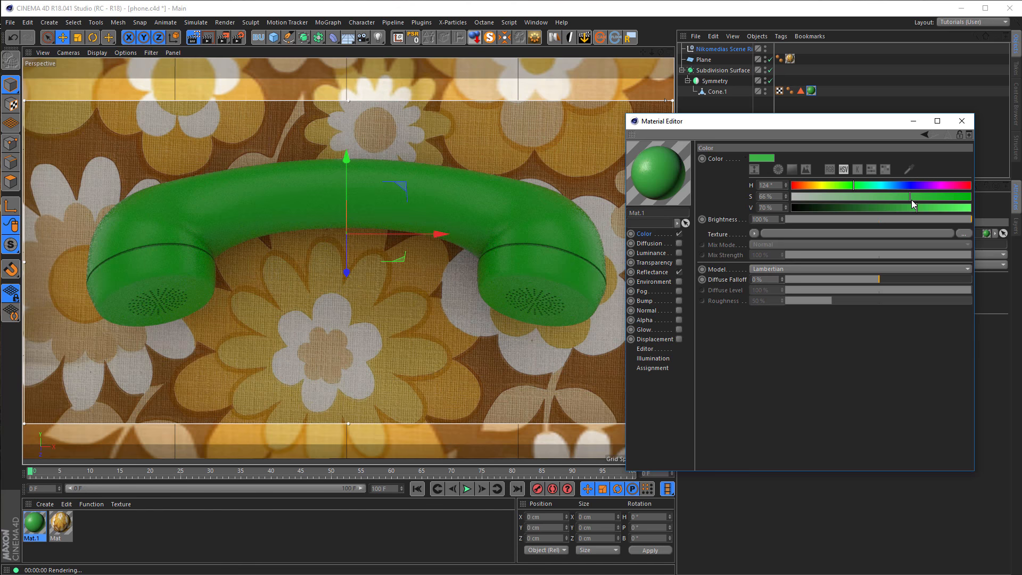
mouse_move(914, 208)
left_mouse_down()
mouse_move(896, 210)
mouse_move(909, 210)
left_mouse_up()
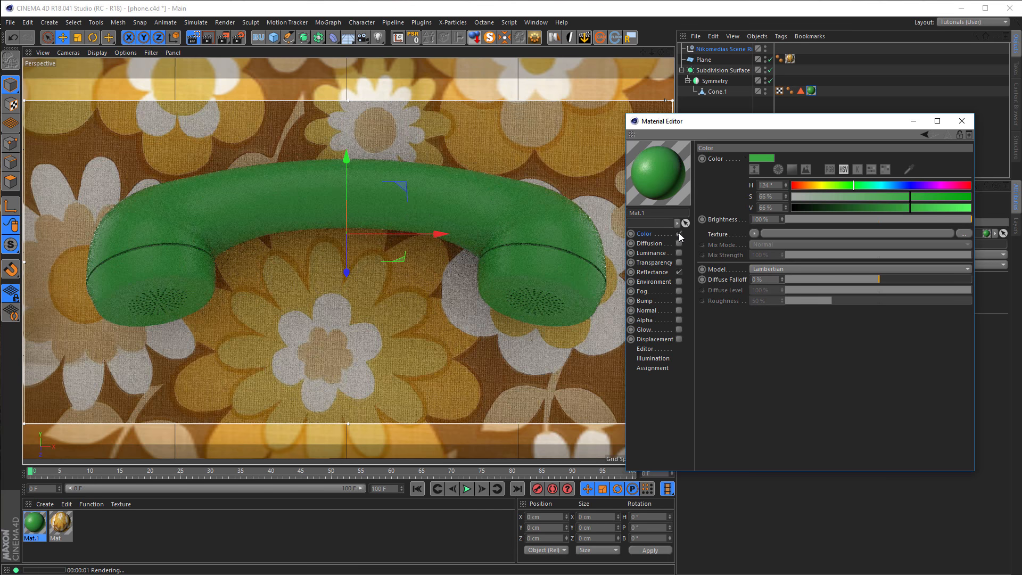
Replace the handset material's Color channel with Luminance using a Subsurface Scattering texture, and show that shader's settings.
left_click(679, 234)
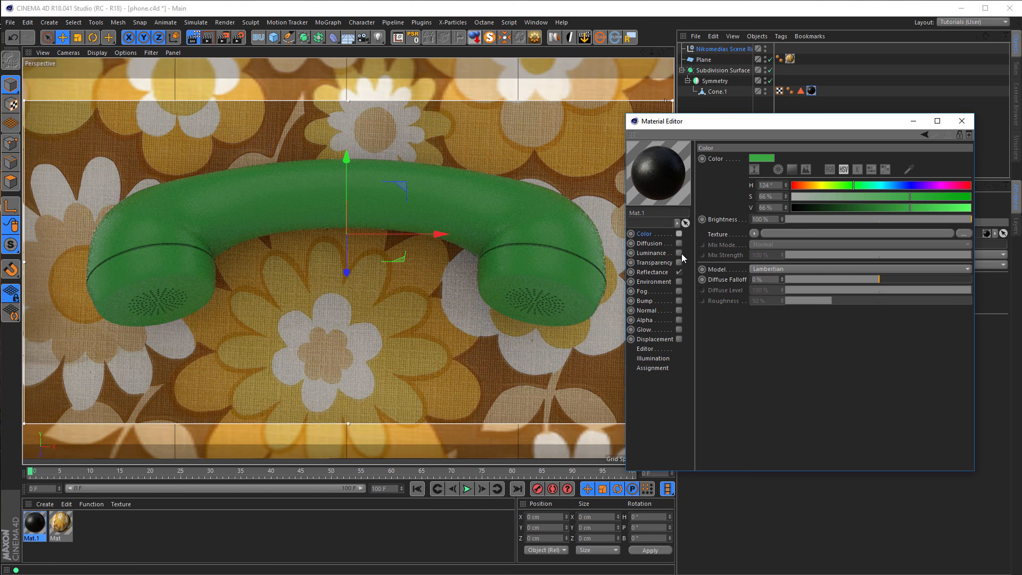
left_click(679, 253)
left_click(750, 233)
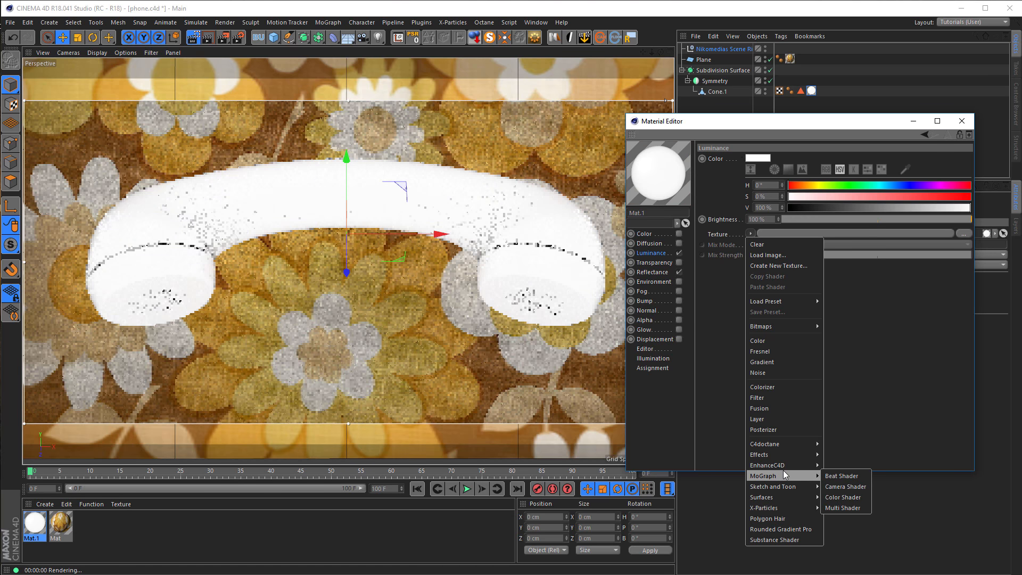
mouse_move(787, 444)
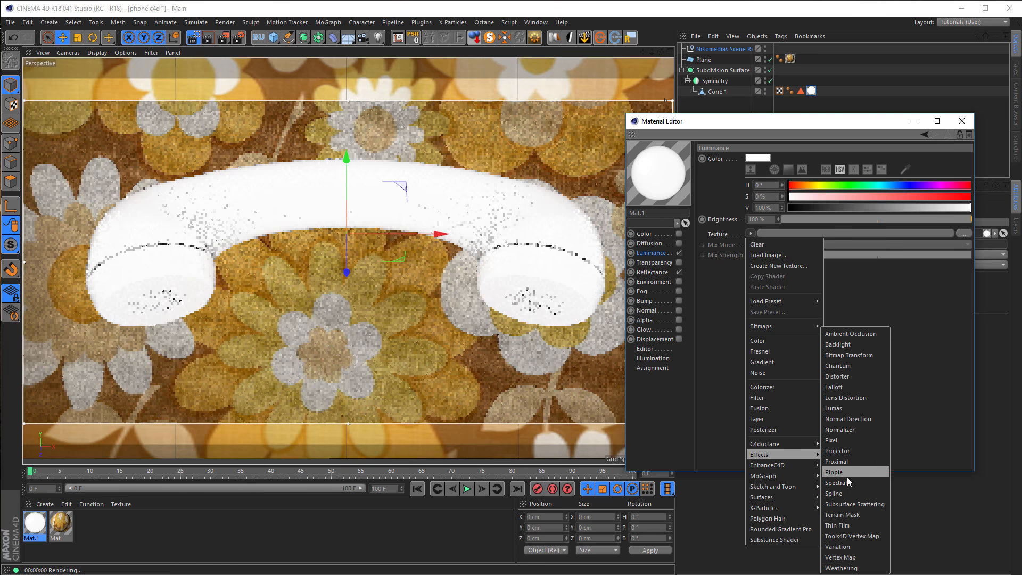
left_click(858, 505)
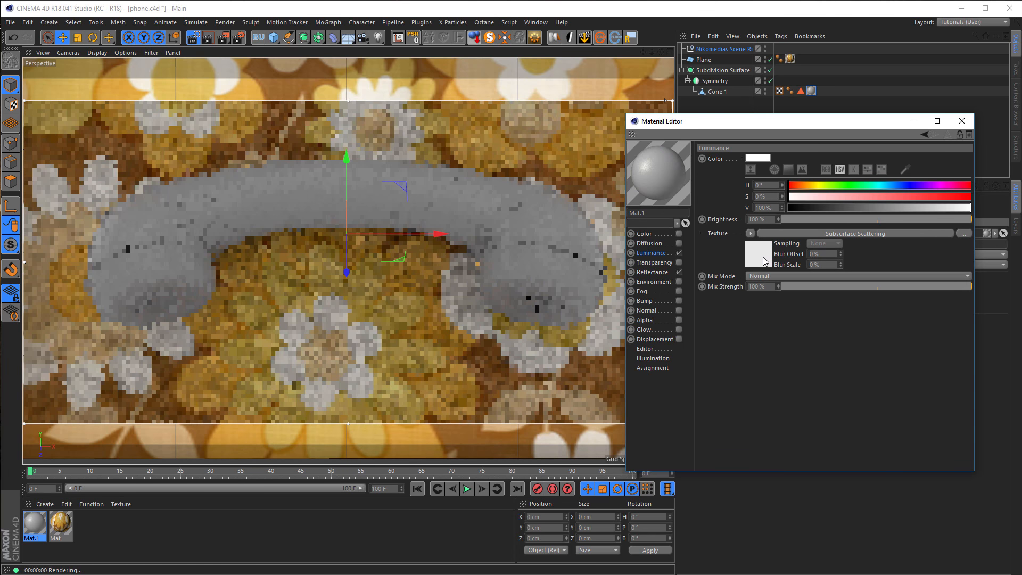
left_click(762, 256)
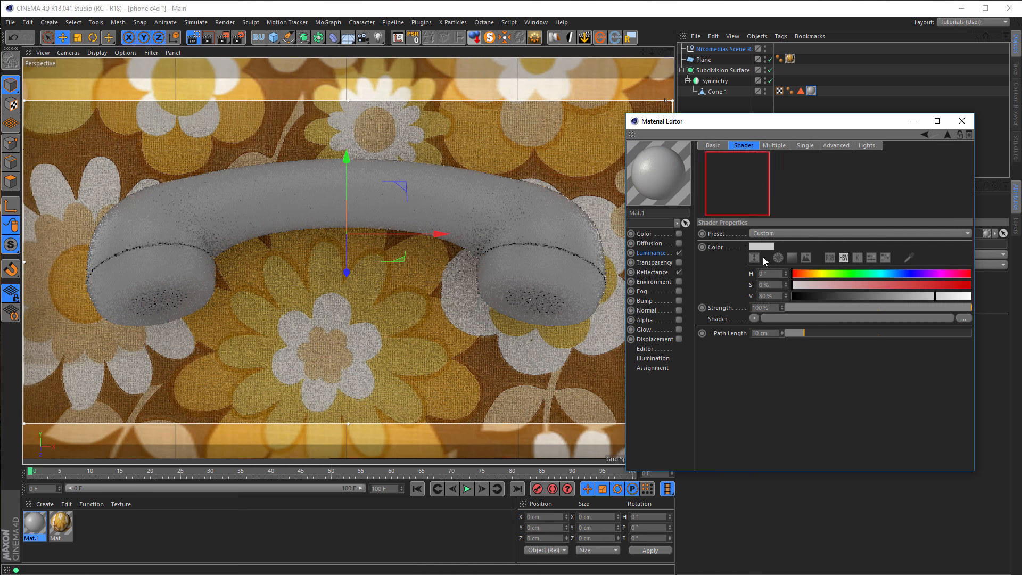
Apply the Ketchup preset to the subsurface shader, recolor it to about H 114° and V 43%, and set Path Length to 1 cm.
left_click(777, 232)
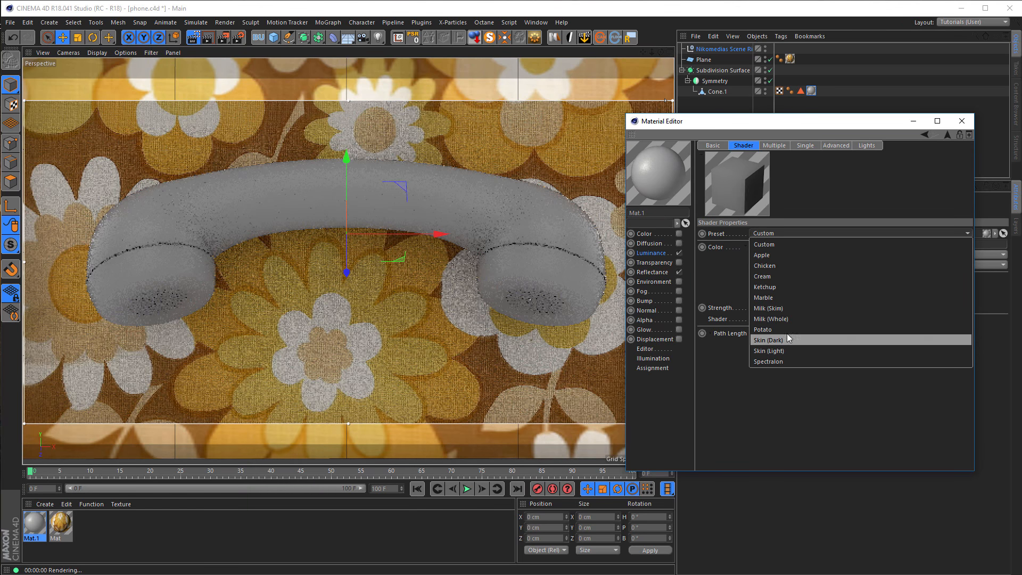
left_click(794, 287)
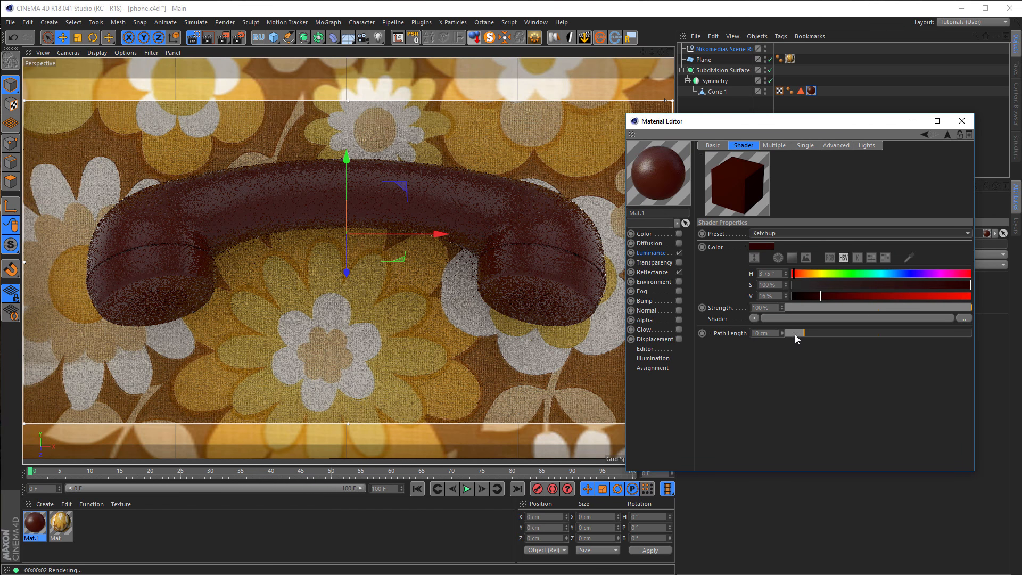
left_click(848, 273)
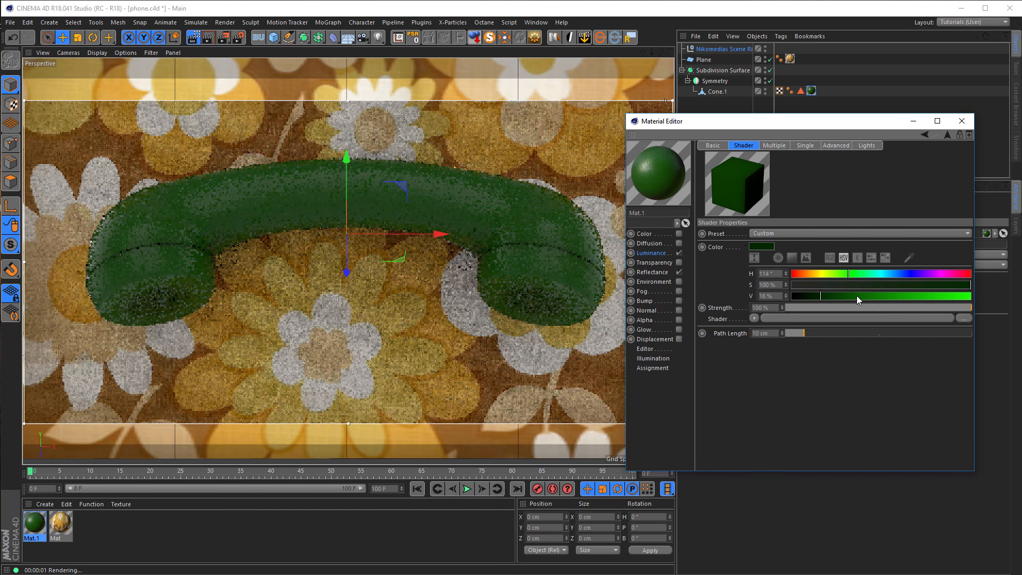
left_click_drag(857, 296, 867, 297)
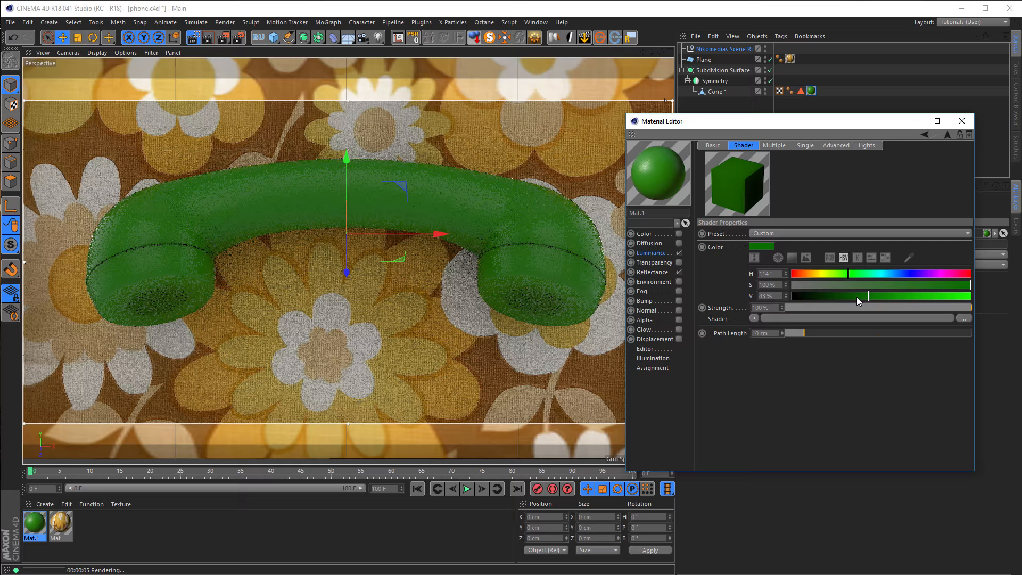
left_click(773, 334)
type("1")
key("Return")
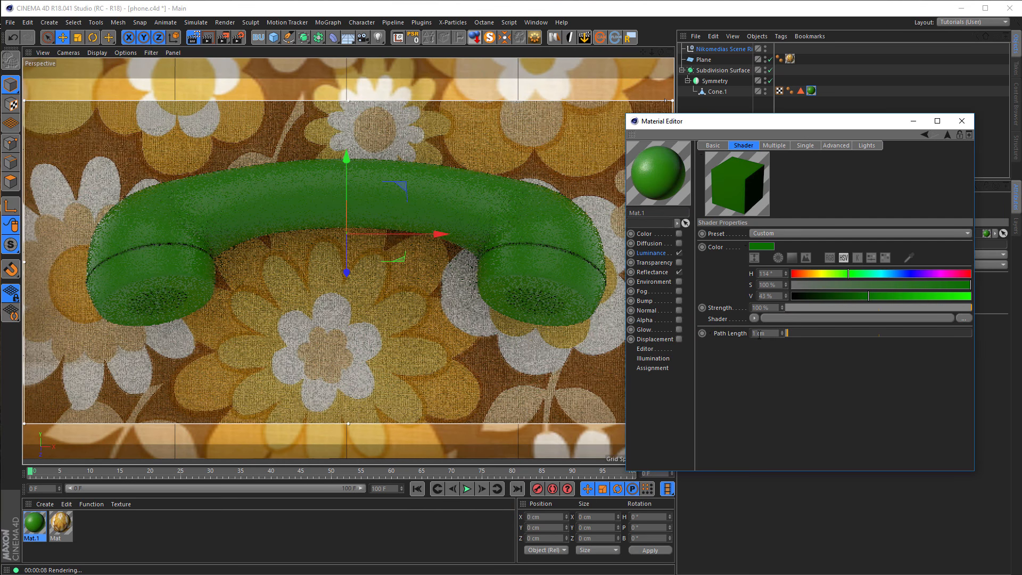
Turn on Fast Evaluation for the subsurface shader's multiple diffuse scattering and check the render settings.
left_click(774, 145)
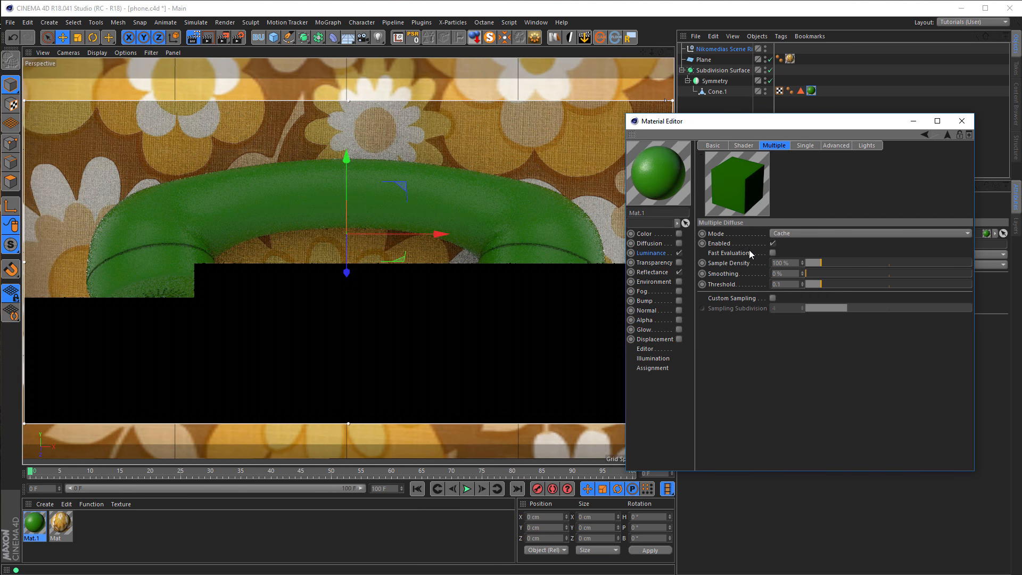
left_click(772, 252)
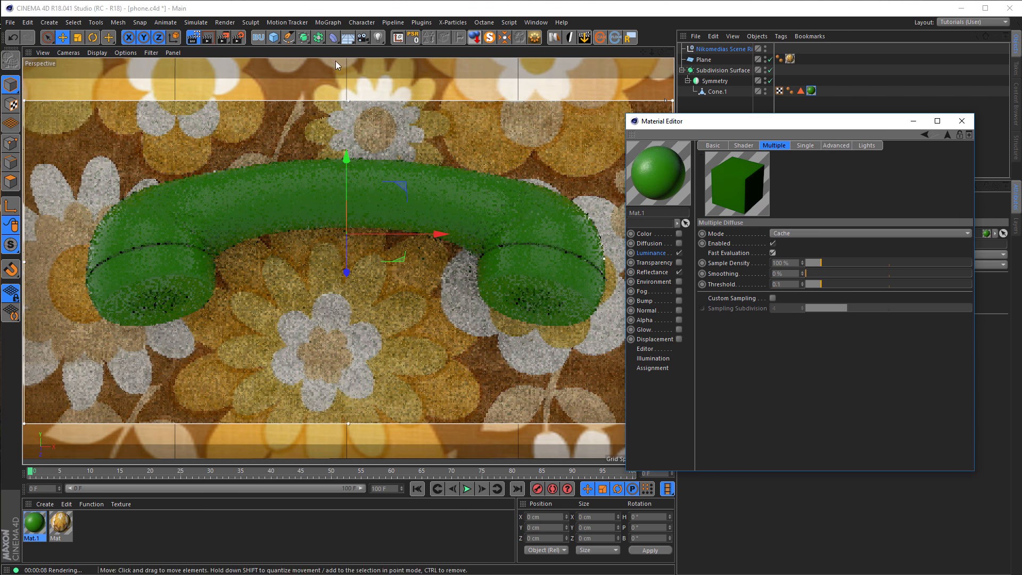
left_click(238, 37)
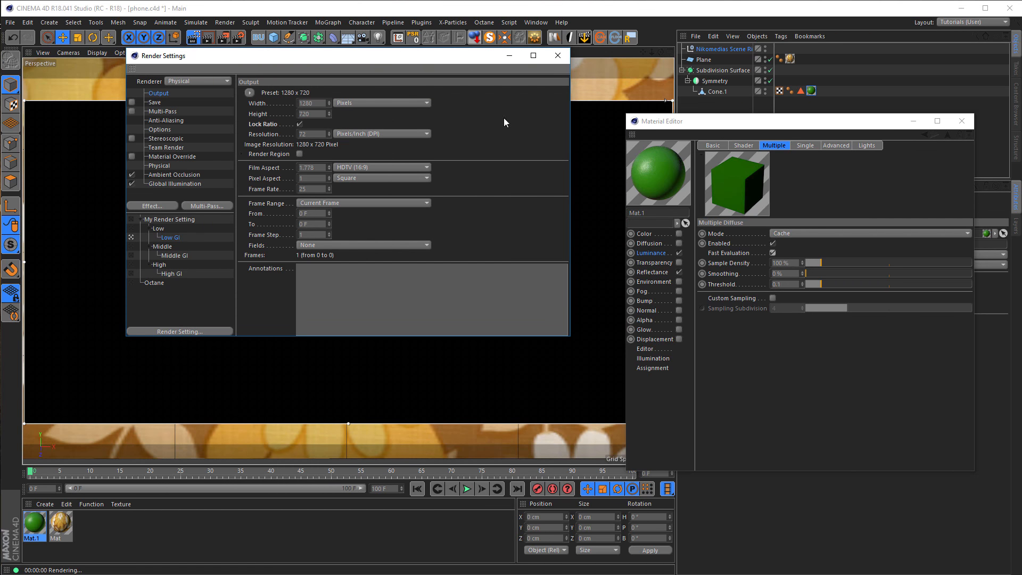
left_click(558, 56)
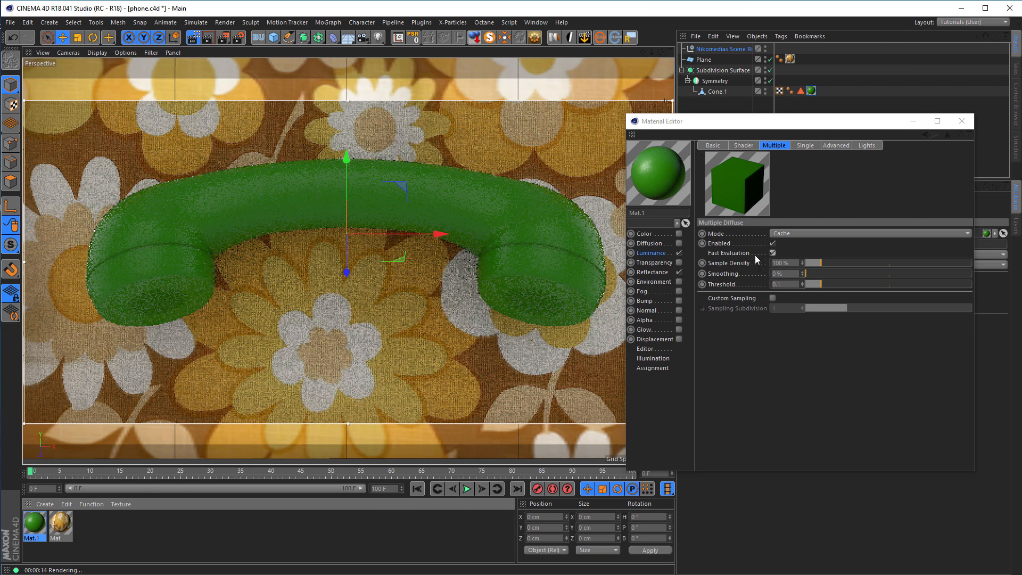
Switch the handset material from Luminance to the Color channel and adjust its green to about S 85% and V 56%.
left_click(679, 253)
left_click(679, 233)
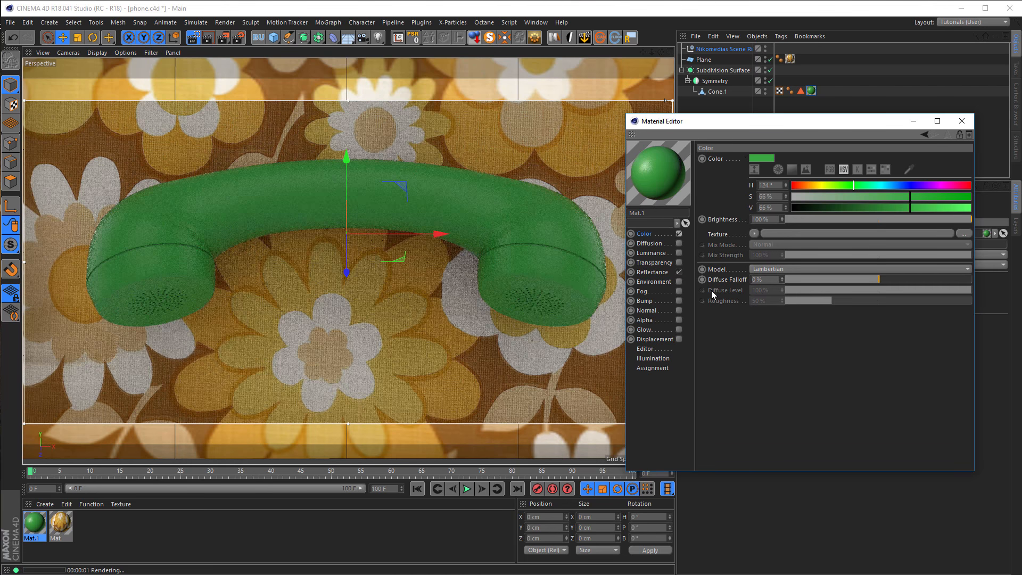
mouse_move(909, 197)
left_mouse_down()
mouse_move(944, 195)
mouse_move(887, 212)
mouse_move(904, 207)
left_mouse_up()
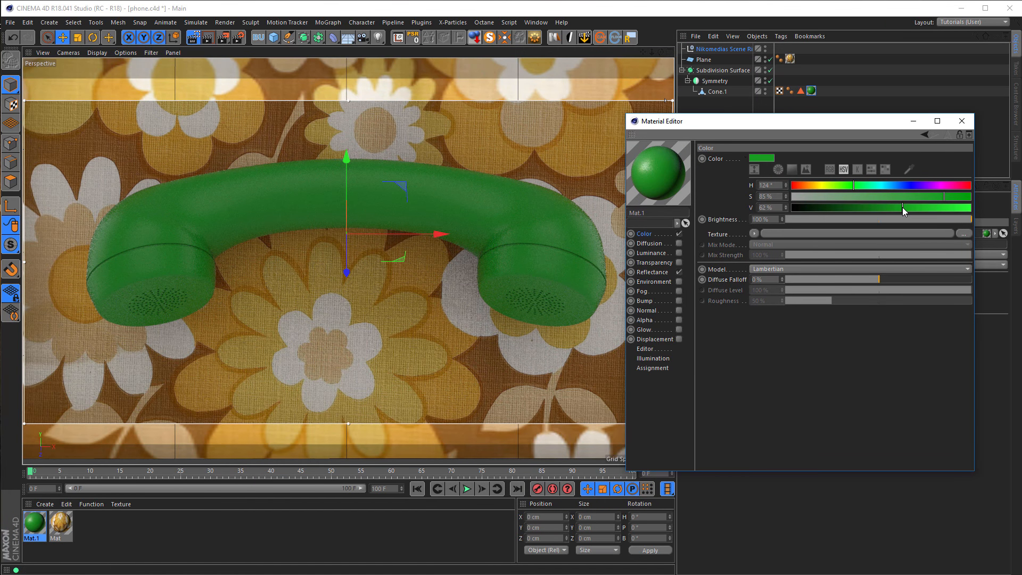
left_click_drag(902, 207, 902, 207)
left_click(900, 207)
left_click_drag(898, 208, 894, 212)
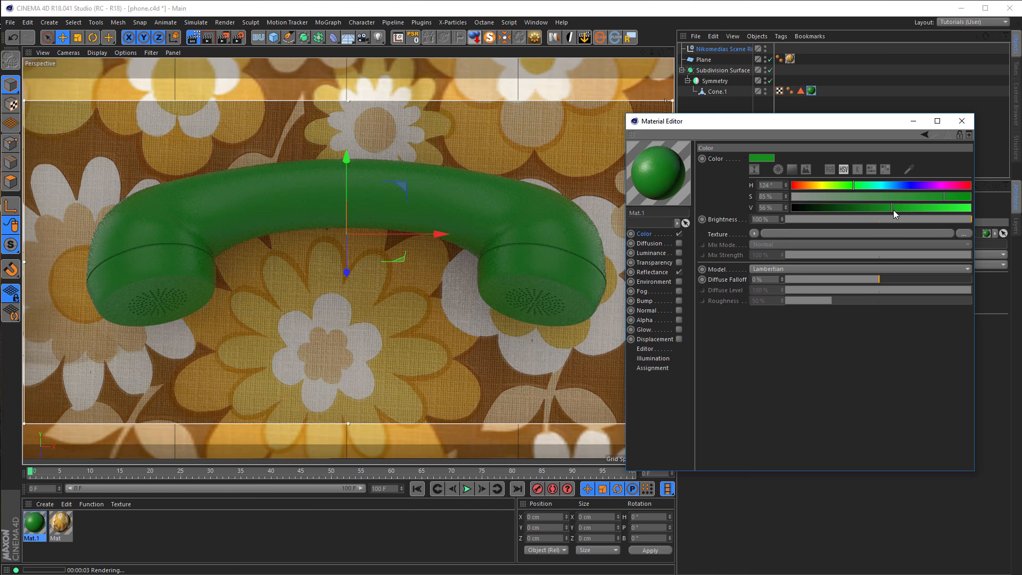
Lower the roughness of the handset material's reflectance layer and set its reflection strength to 40%.
left_click(653, 272)
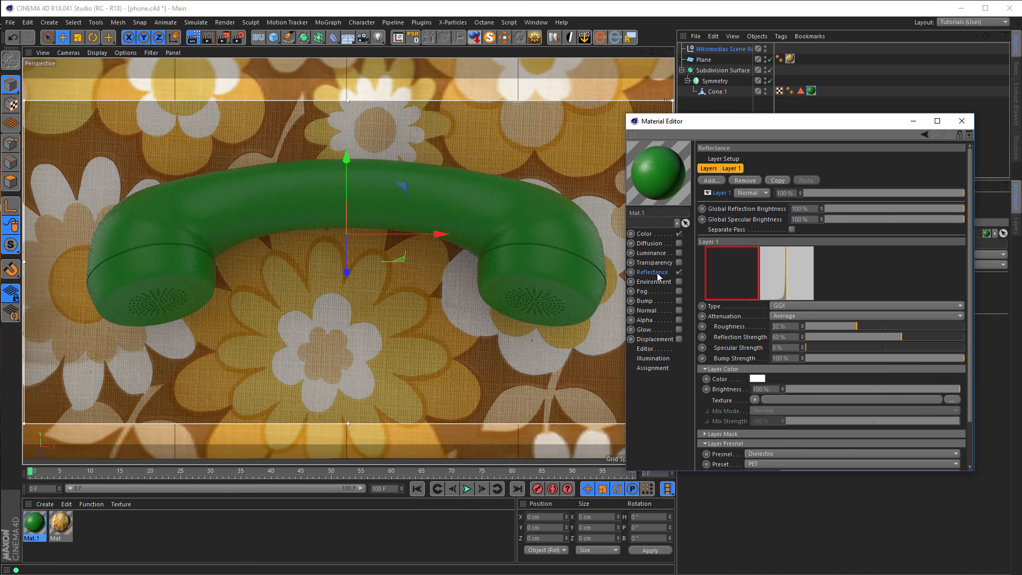
left_click(848, 326)
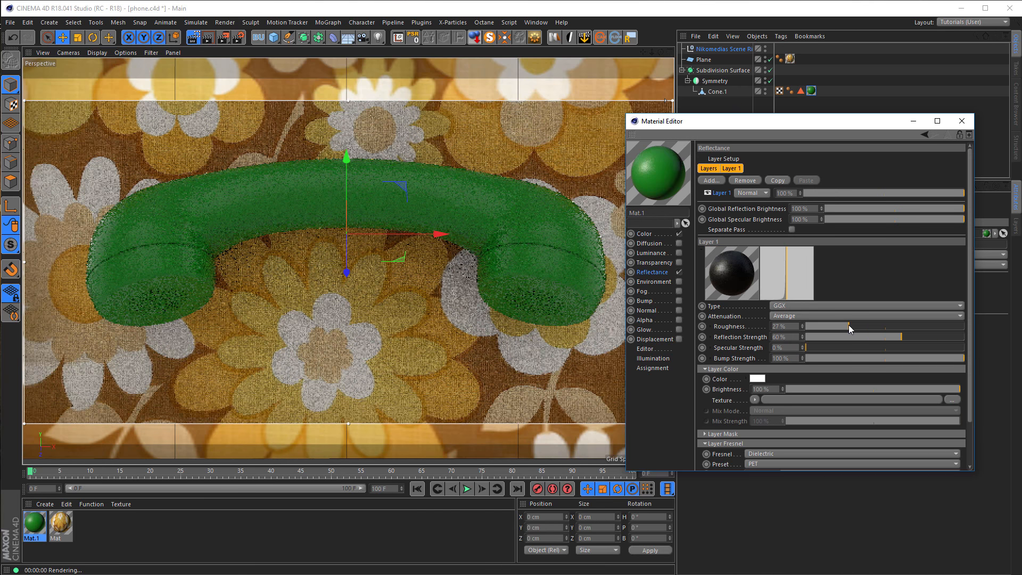
left_click(869, 337)
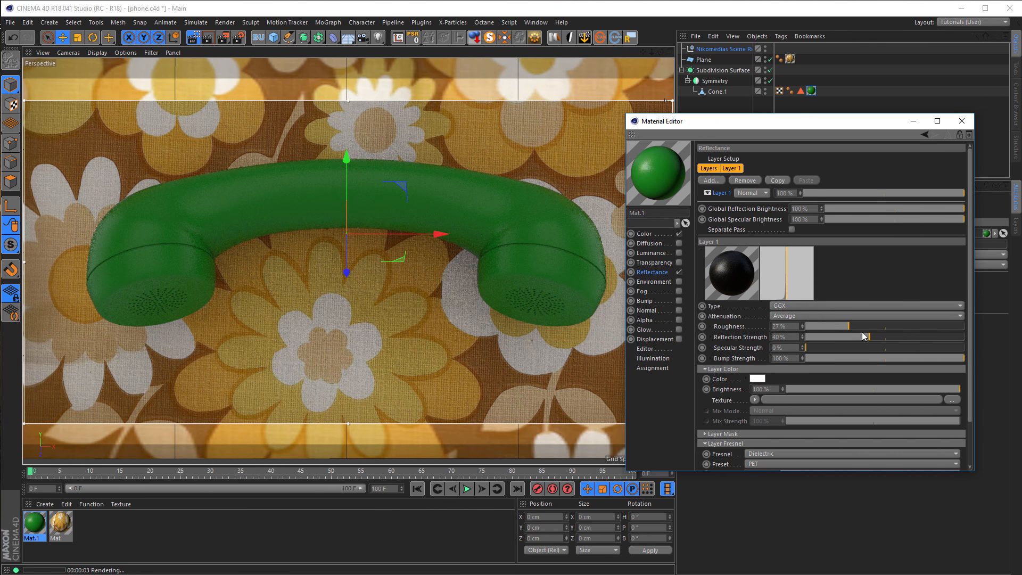
left_click(825, 327)
left_click(843, 327)
left_click(961, 121)
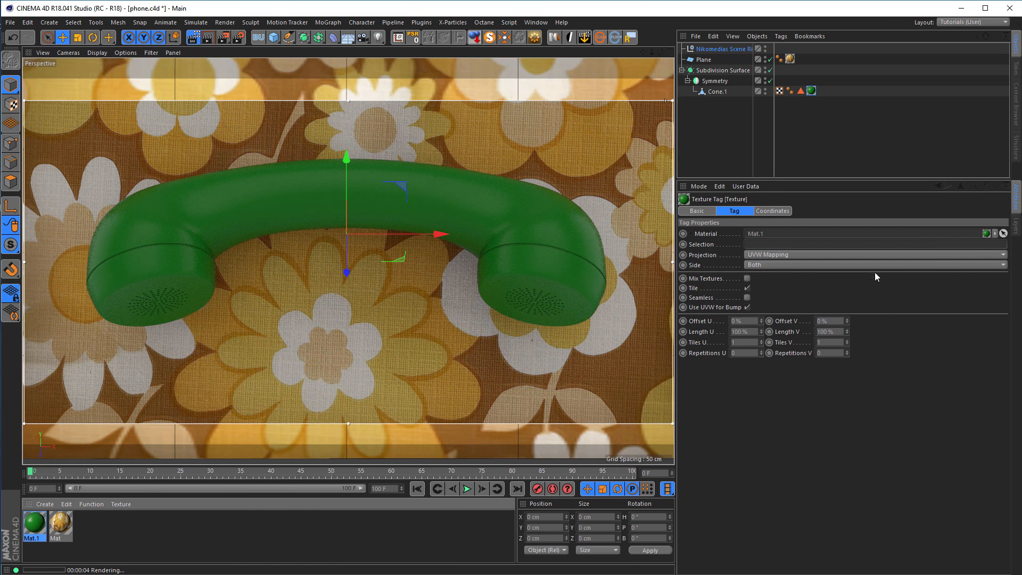
Try 120% light intensity for the scene rig's HDRI and settle on 110%.
left_click(730, 49)
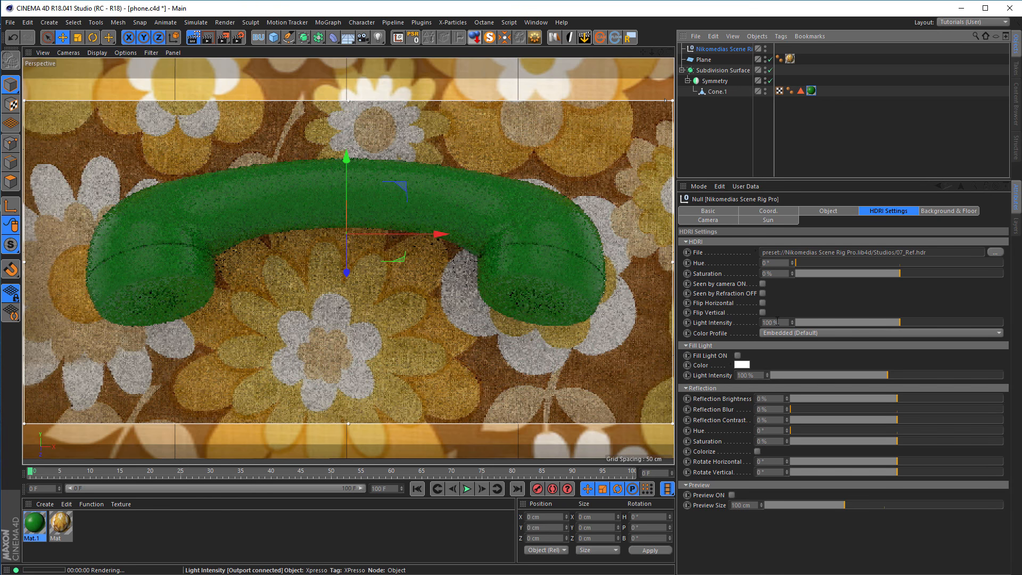
left_click_drag(785, 323, 747, 341)
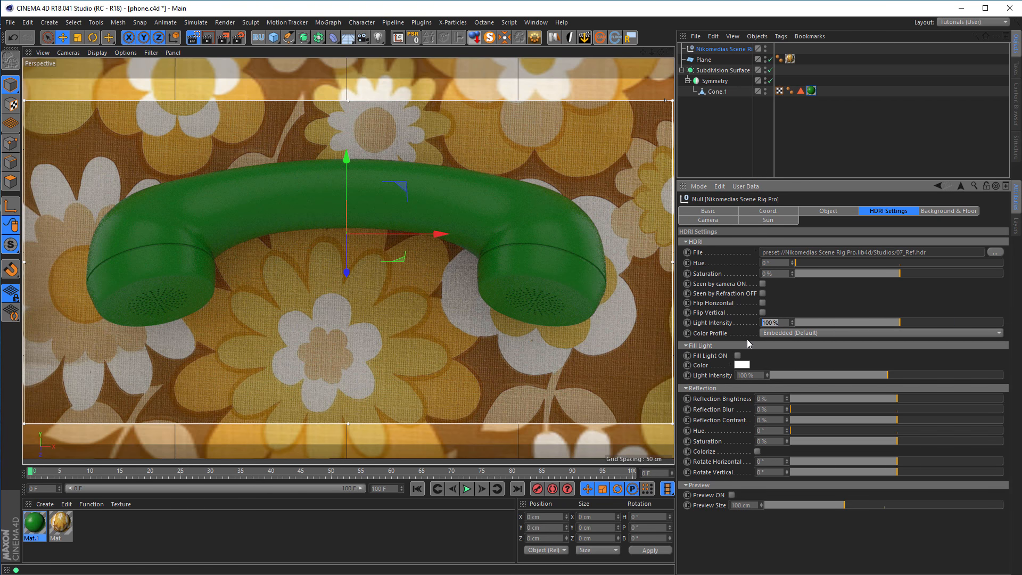
type("1200")
key("BackSpace")
key("Return")
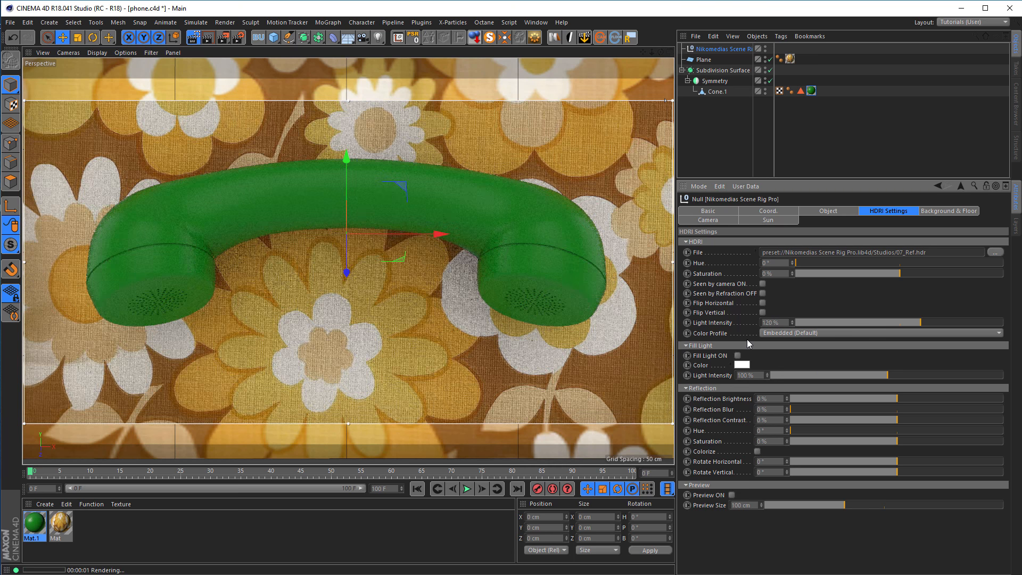
left_click_drag(786, 321, 748, 329)
type("110")
key("Return")
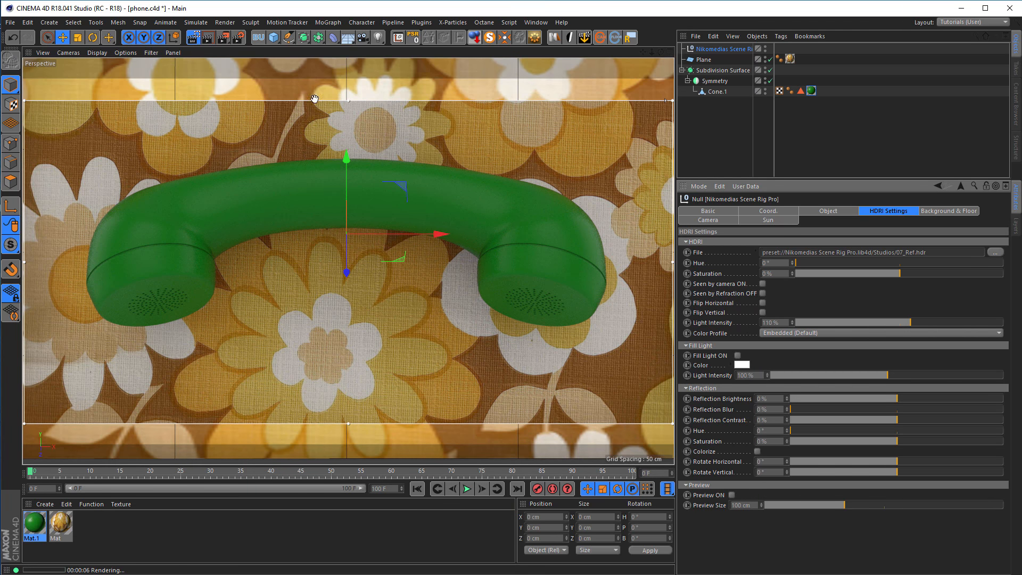
End the interactive viewport render, activate the Middle GI render setting and disable its Ambient Occlusion.
left_click(194, 38)
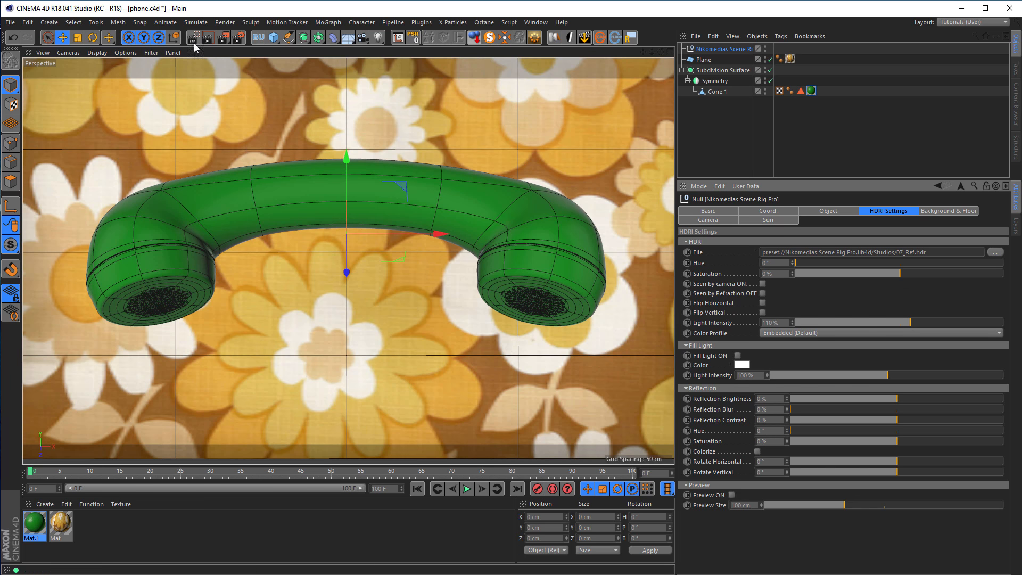
left_click(240, 39)
left_click(131, 256)
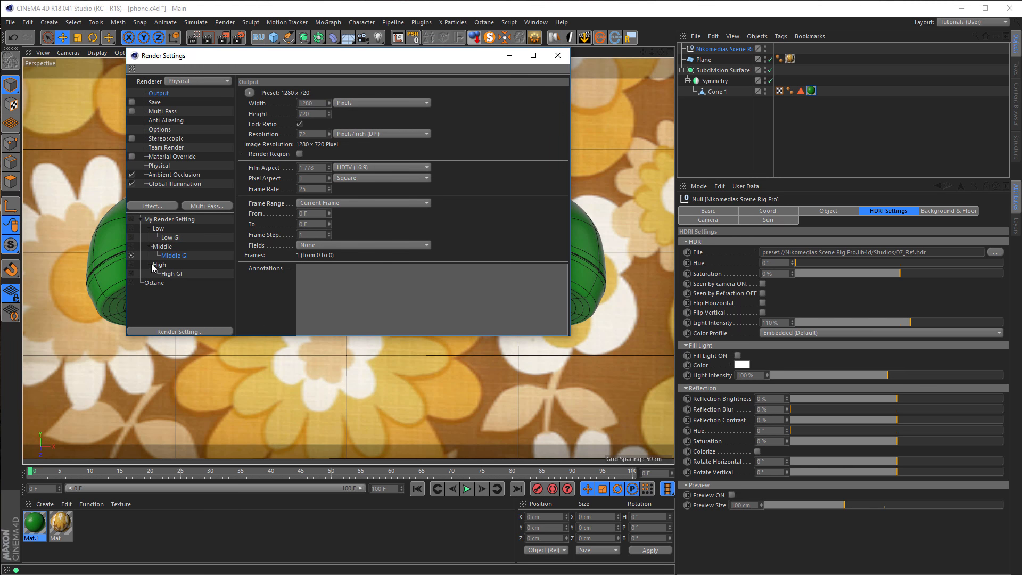
left_click(131, 175)
left_click(557, 56)
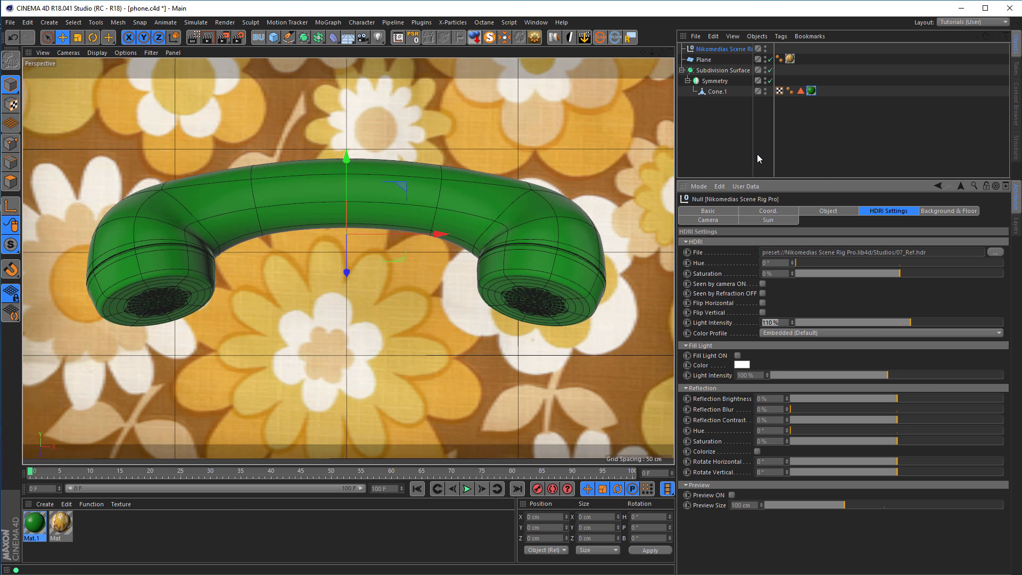
type("1RRR")
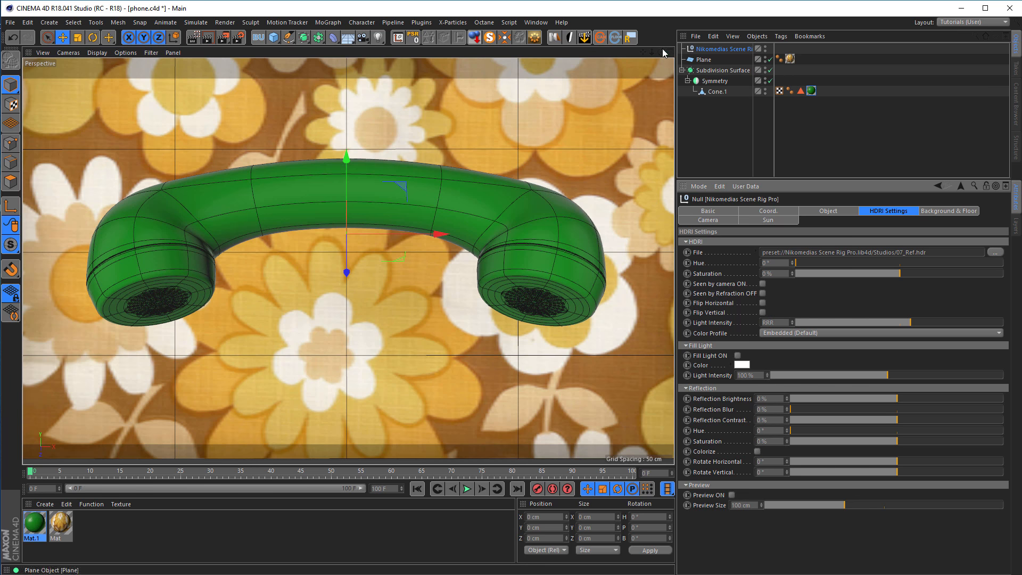
key("Return")
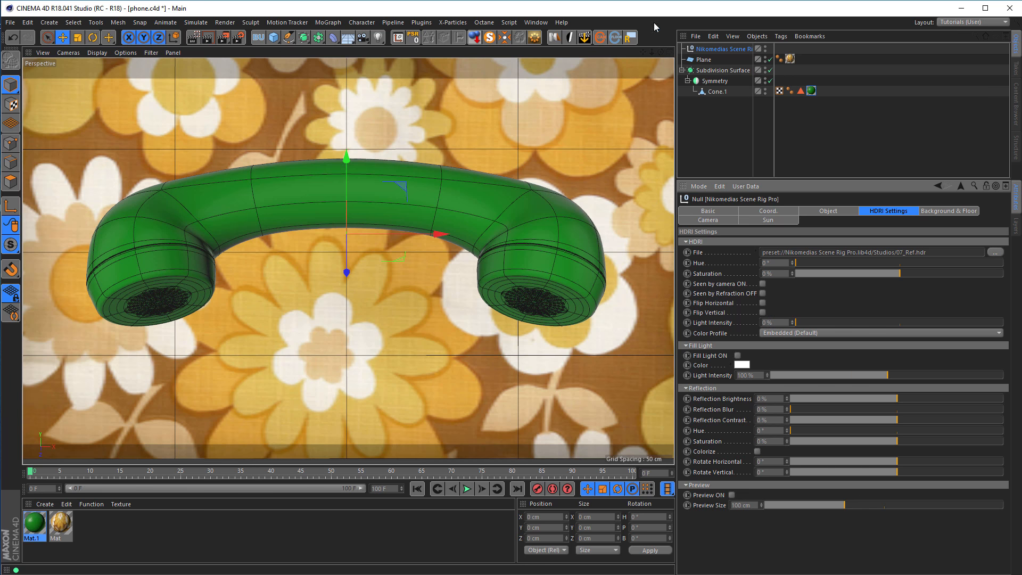
left_click(224, 42)
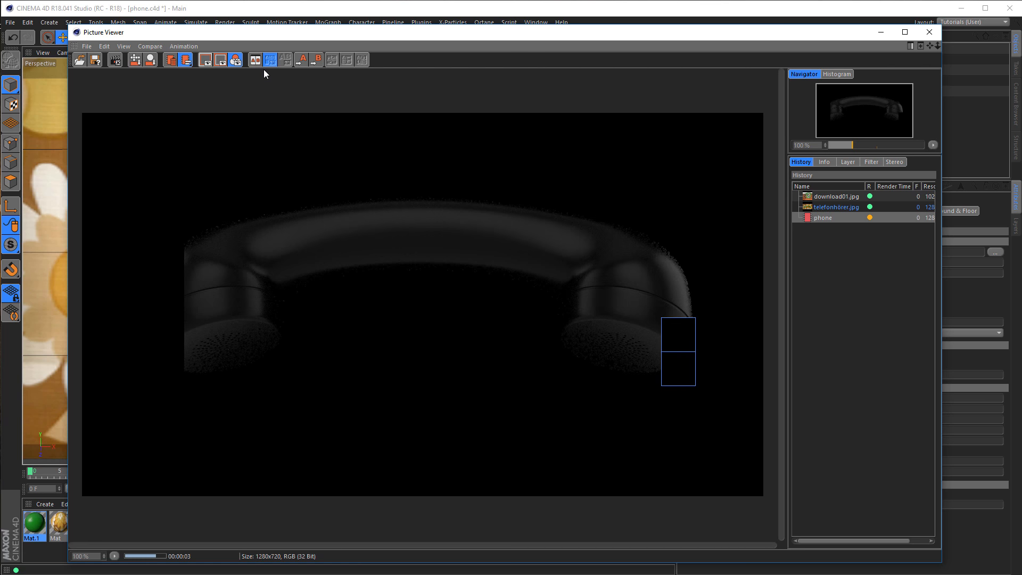
left_click(929, 35)
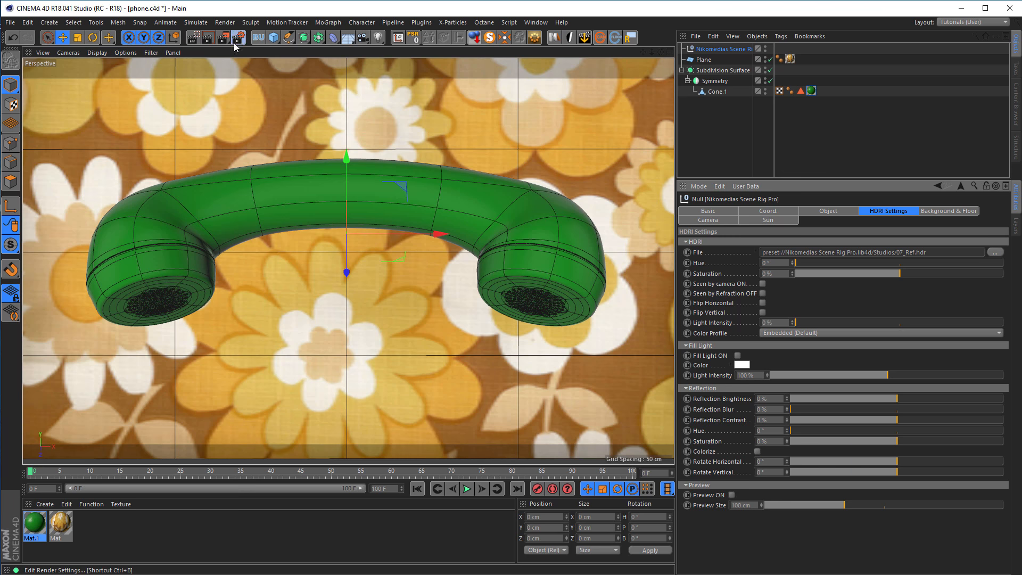
left_click(238, 37)
left_click(169, 183)
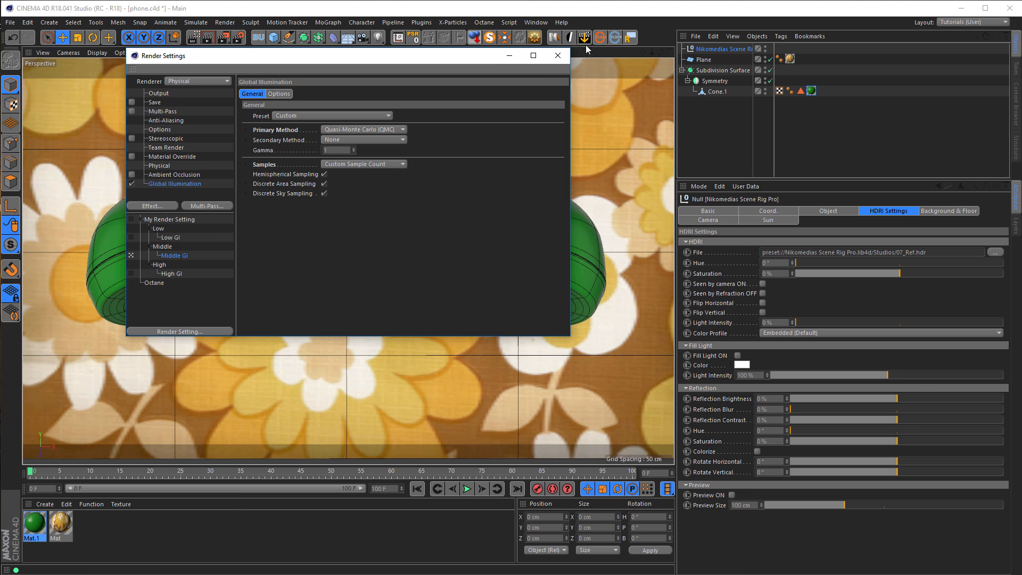
left_click(558, 56)
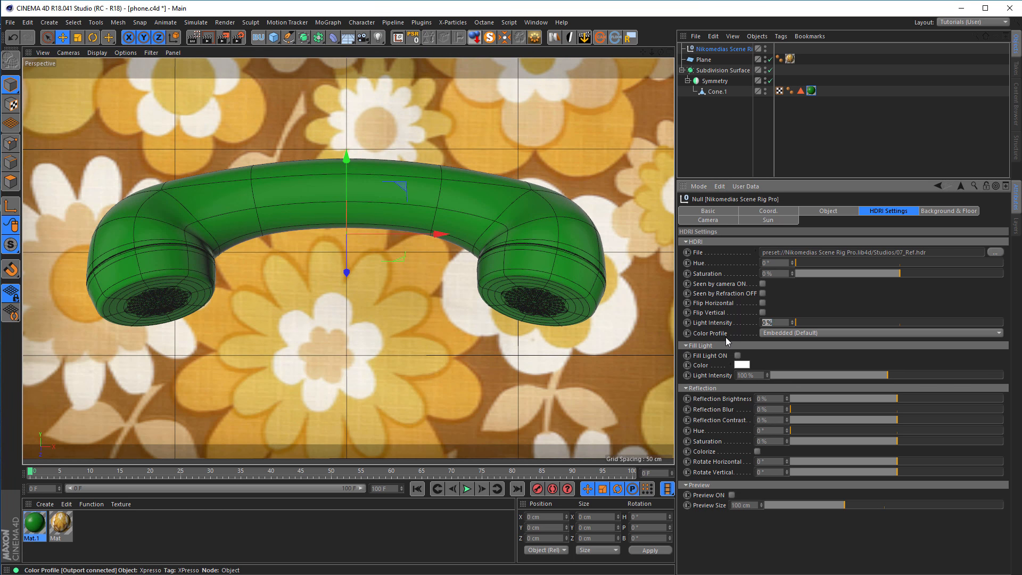
Set the scene rig's HDRI light intensity to 110% and render the scene to the Picture Viewer.
type("110")
key("Return")
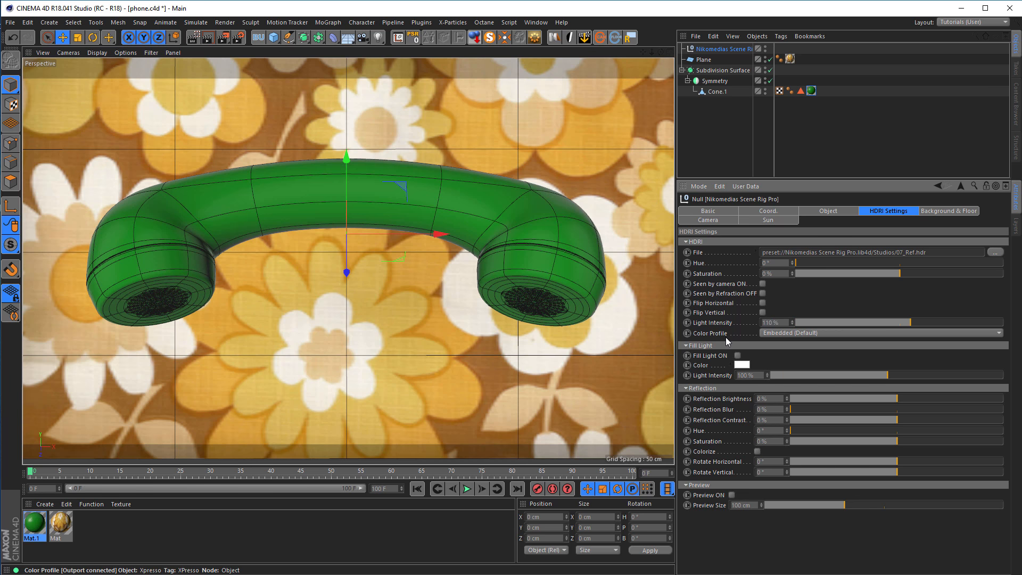
key("shift+r")
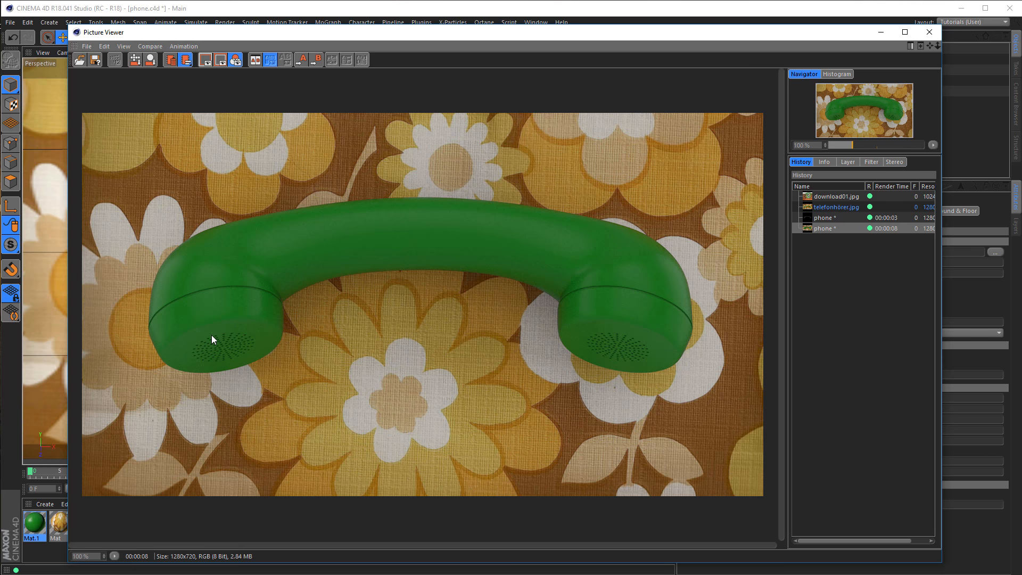
left_click(924, 33)
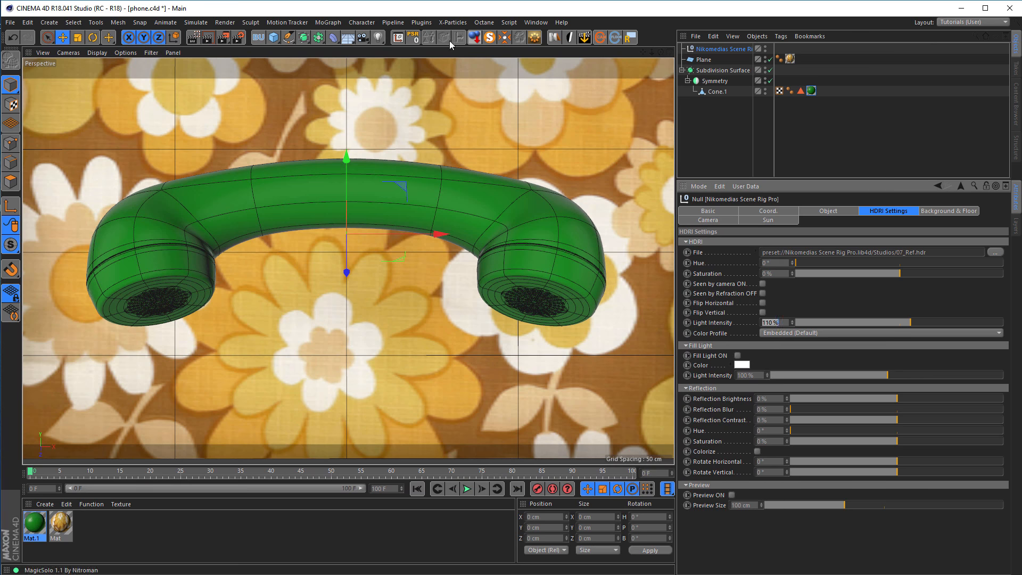
Add a camera from the current view and lock it with a Protection tag.
left_click(363, 37)
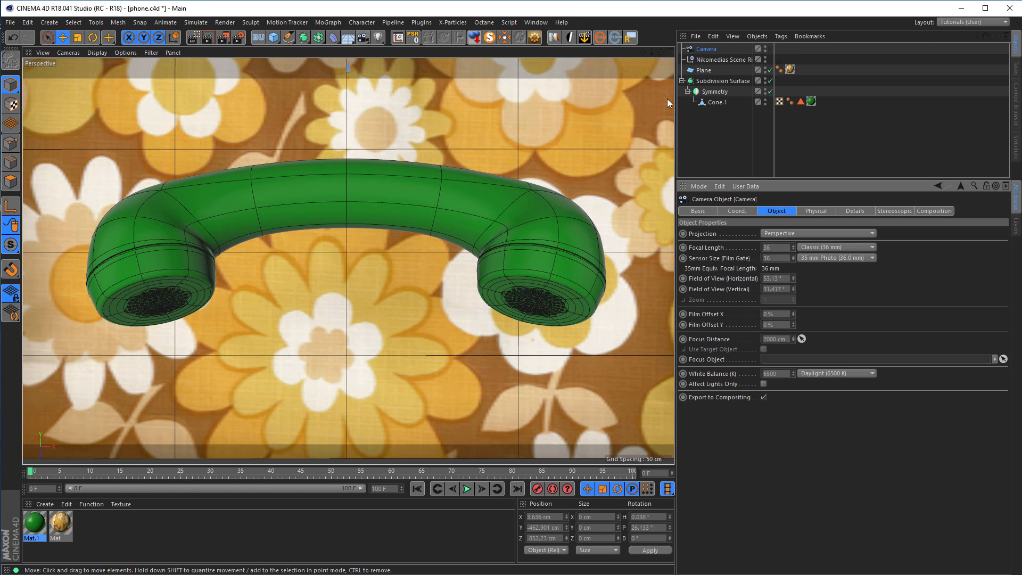
right_click(706, 49)
mouse_move(740, 56)
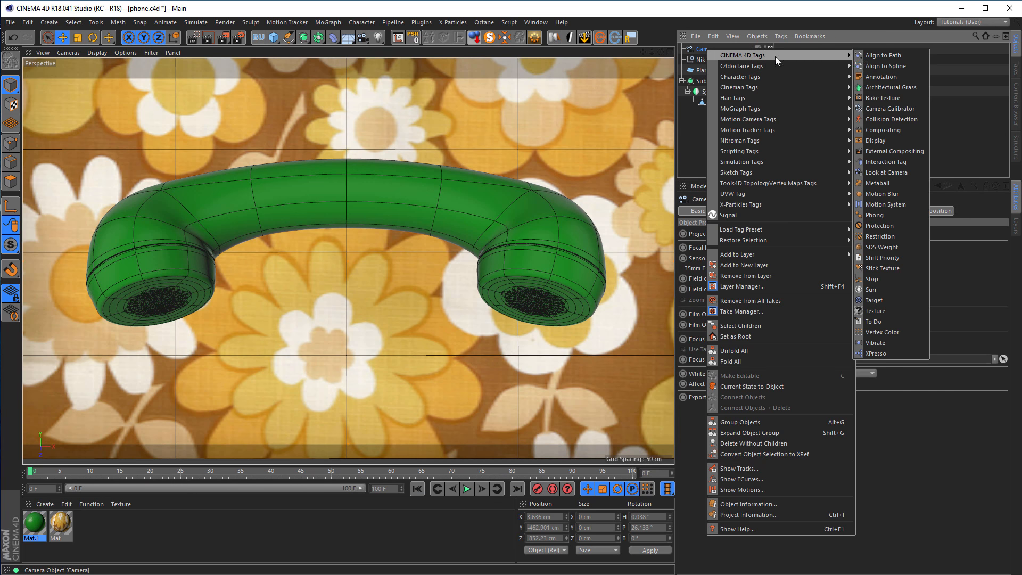
left_click(873, 226)
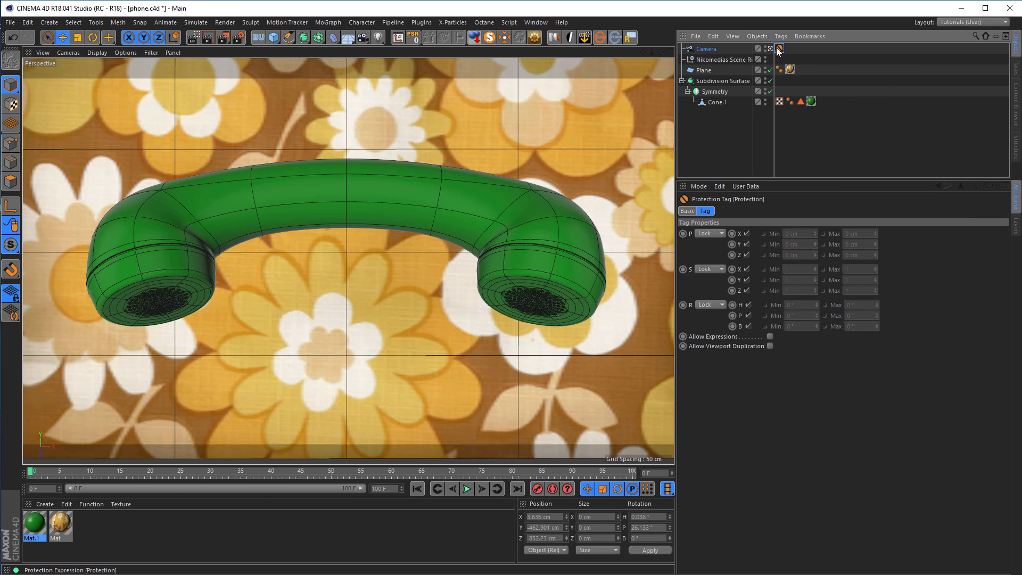
With Subdivision Surface disabled, add the two polygon loops around the perforated earpiece face to Cone.1's polygon selection.
left_click_drag(191, 249, 162, 283, "alt")
right_click_drag(162, 283, 169, 270, "alt")
middle_click_drag(168, 270, 285, 248, "alt")
right_click_drag(284, 248, 305, 240, "alt")
middle_click_drag(306, 241, 333, 232, "alt")
right_click_drag(235, 262, 294, 258, "alt")
left_click_drag(293, 258, 285, 273, "alt")
right_click_drag(286, 273, 318, 265, "alt")
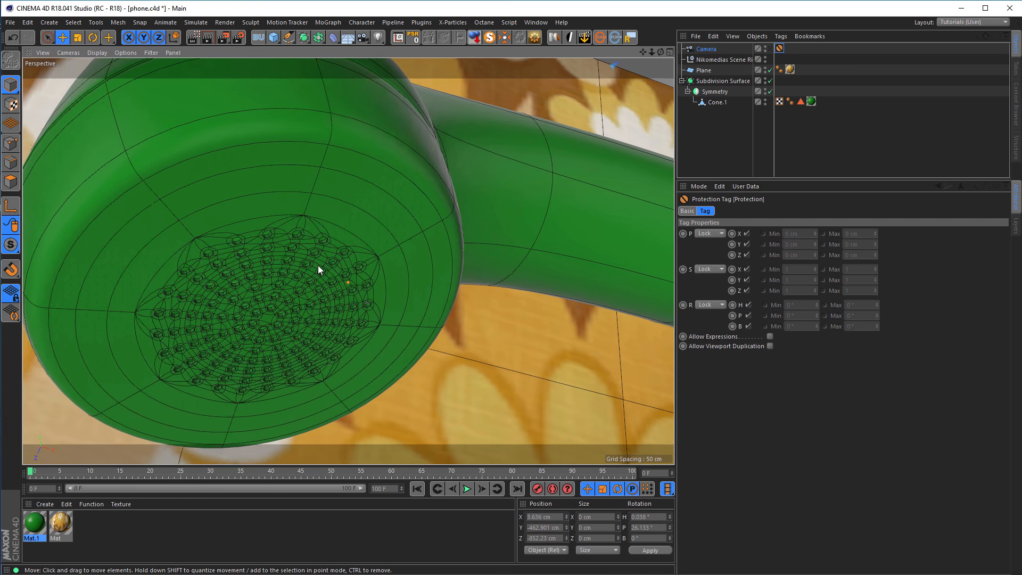
middle_click_drag(318, 265, 355, 251, "alt")
left_click(717, 103)
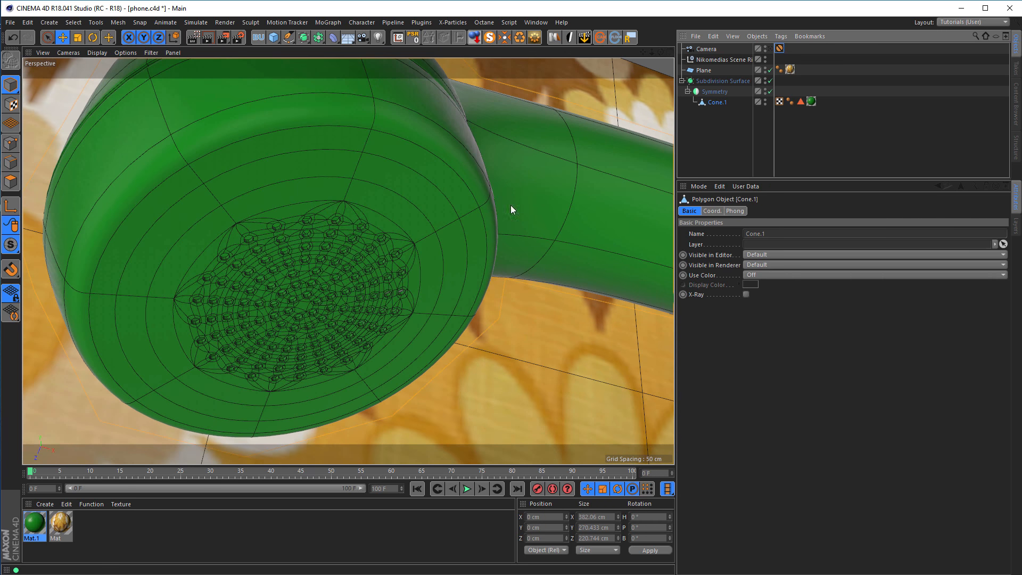
left_click(11, 182)
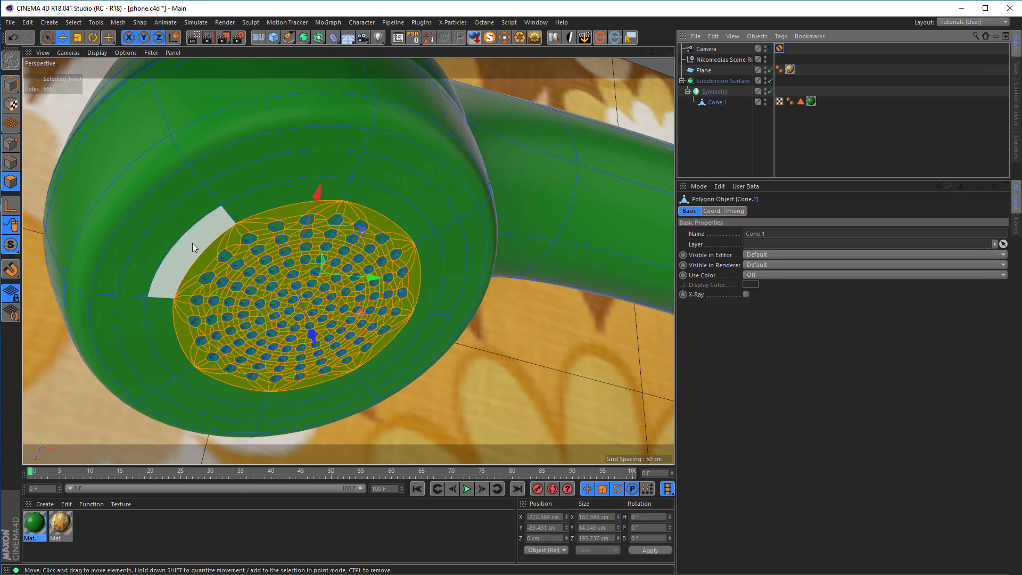
key("u")
key("l")
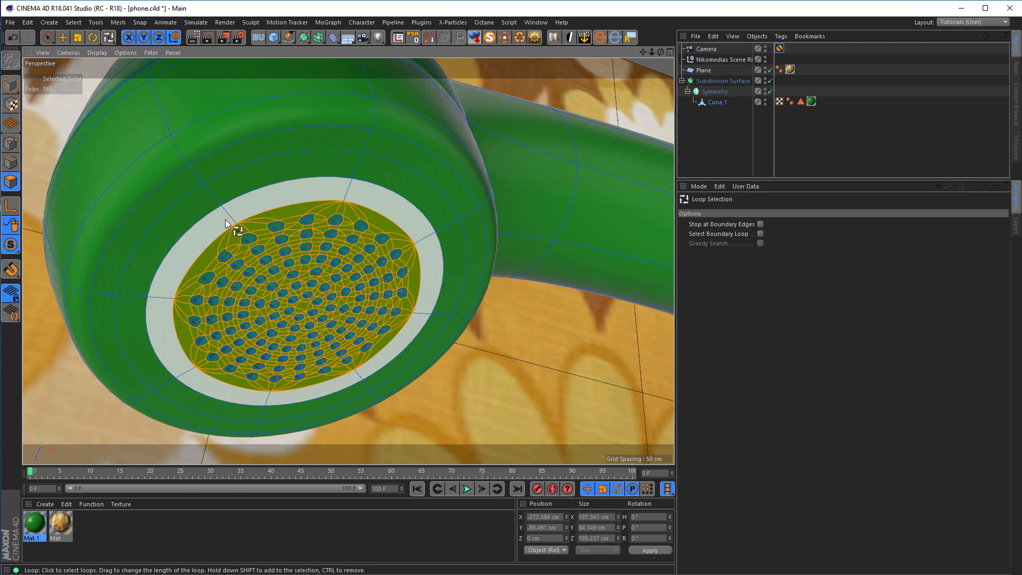
left_click(771, 81)
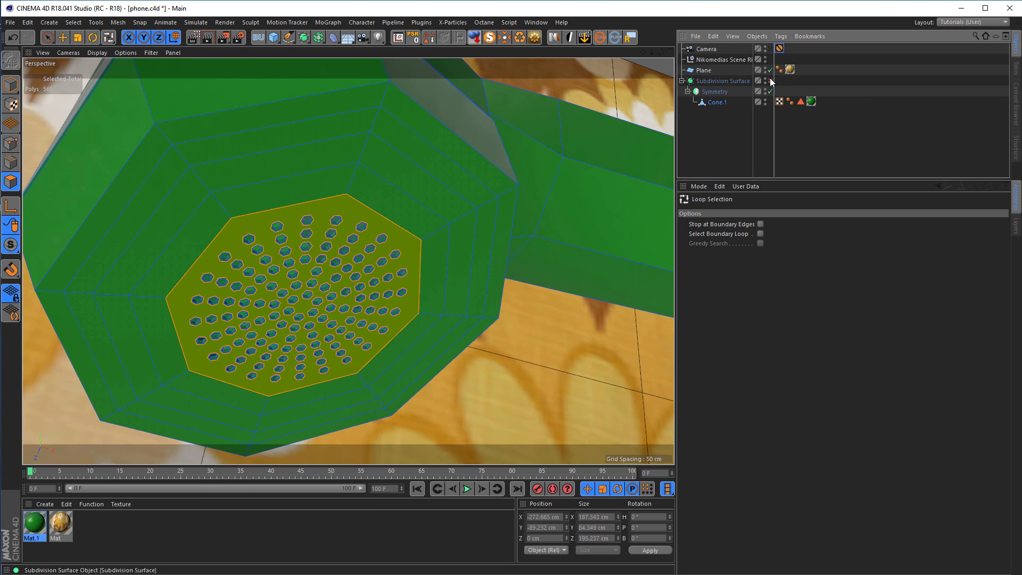
left_click(200, 182, "shift")
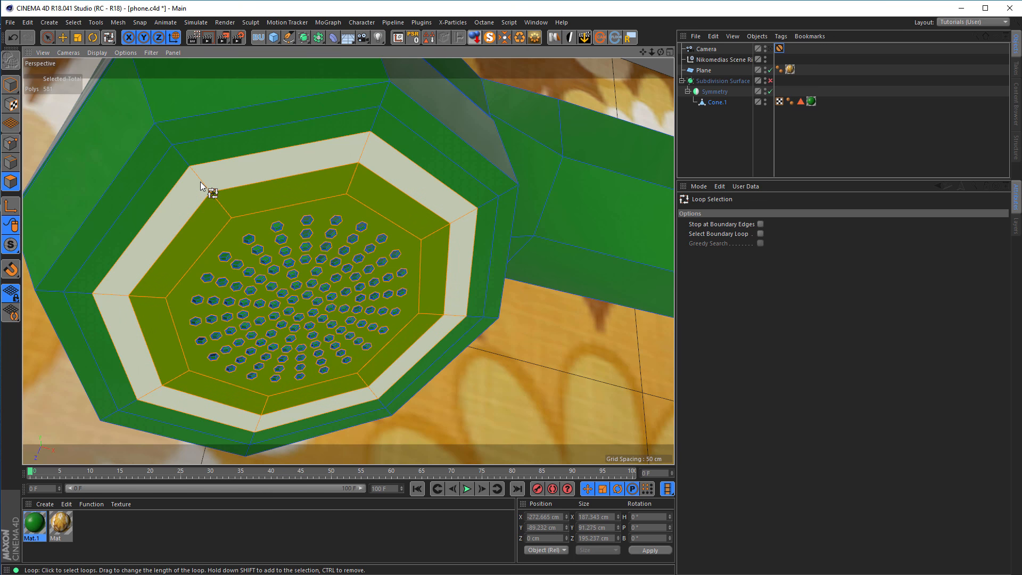
Move the selected earpiece polygons inward along their normal, to about Y -83.2 cm, to recess the perforated face.
key("e")
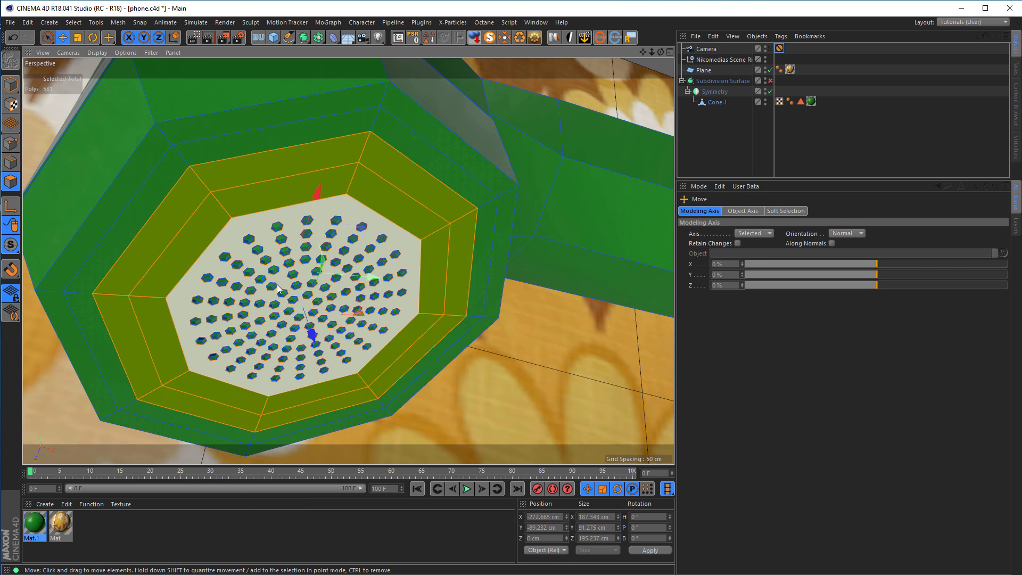
left_click_drag(297, 305, 288, 300, "alt")
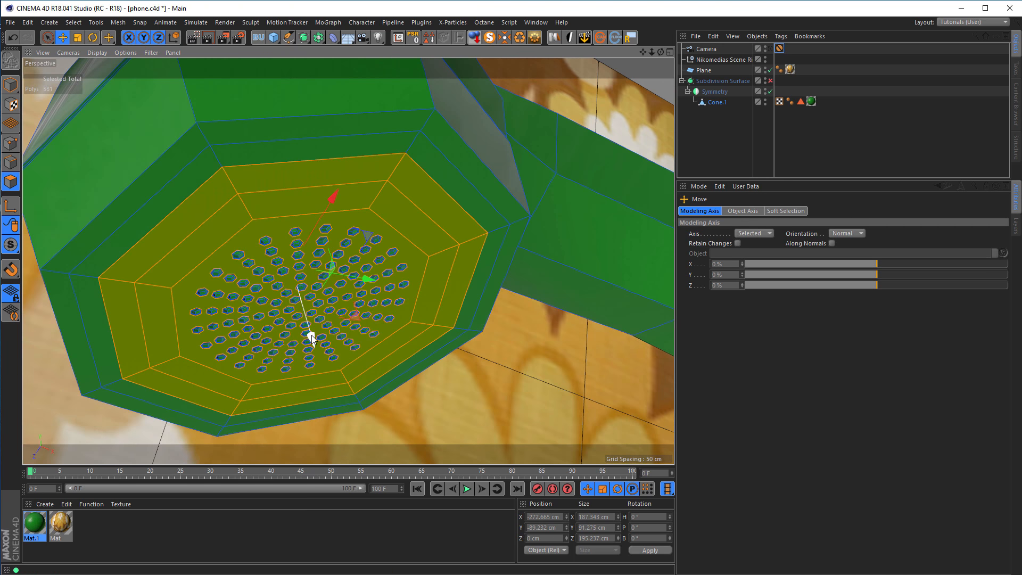
left_click_drag(312, 335, 306, 329)
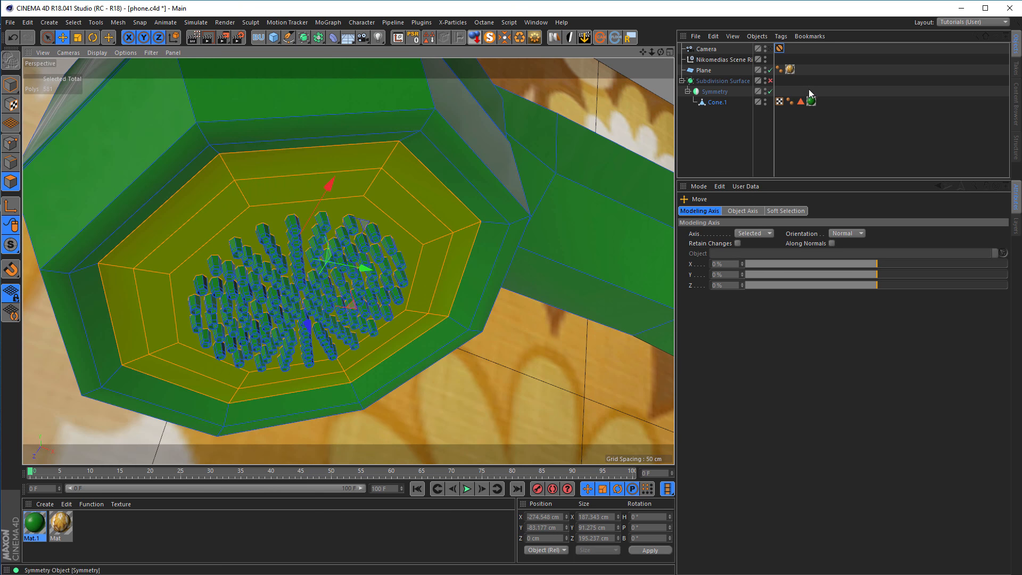
Re-enable Subdivision Surface and render the protected camera's view to the Picture Viewer.
left_click(770, 80)
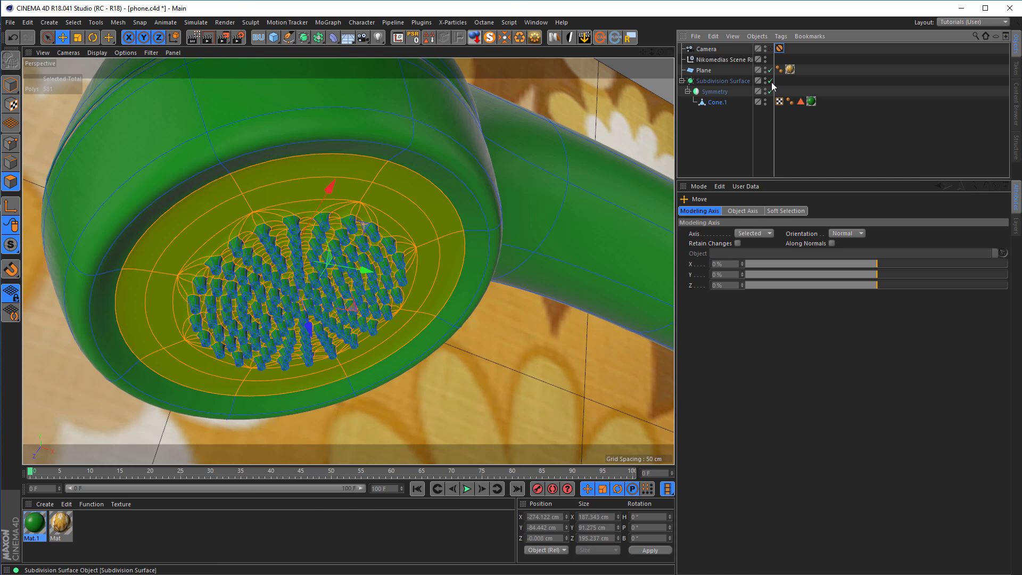
left_click(770, 48)
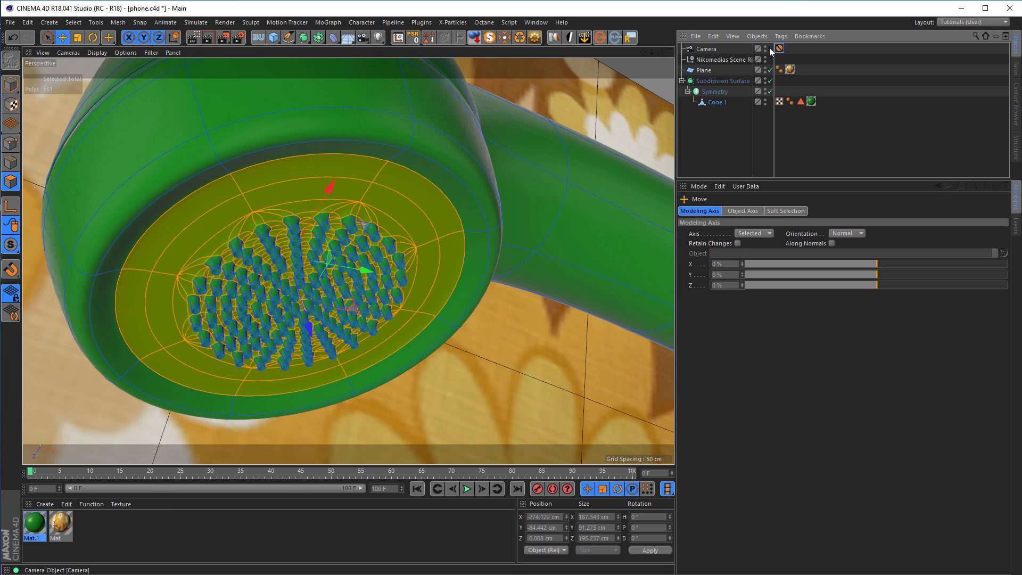
key("shift+r")
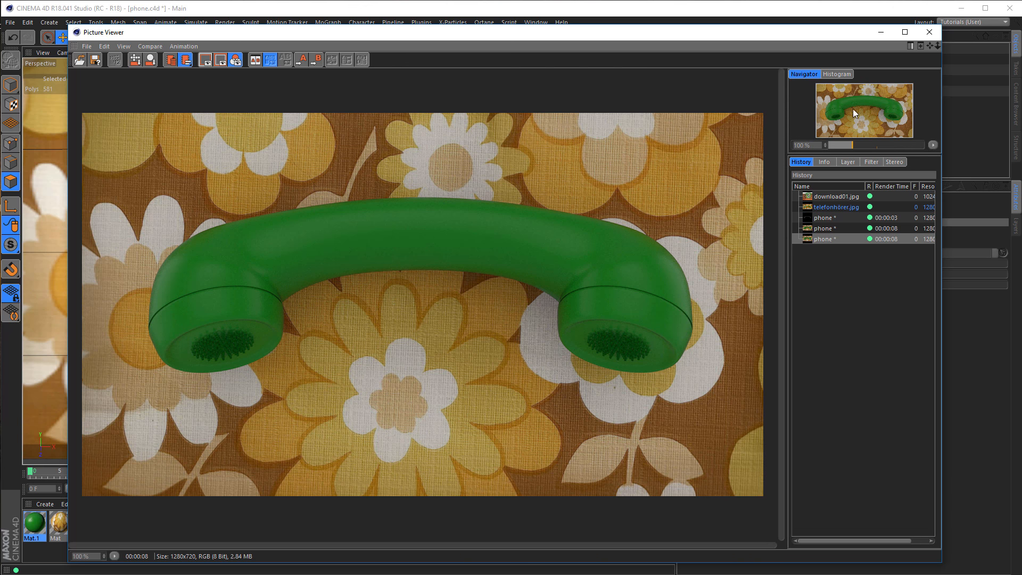
Leave the finished render and camera view for a close-up of the perforated earpiece, and disable Subdivision Surface.
left_click(930, 33)
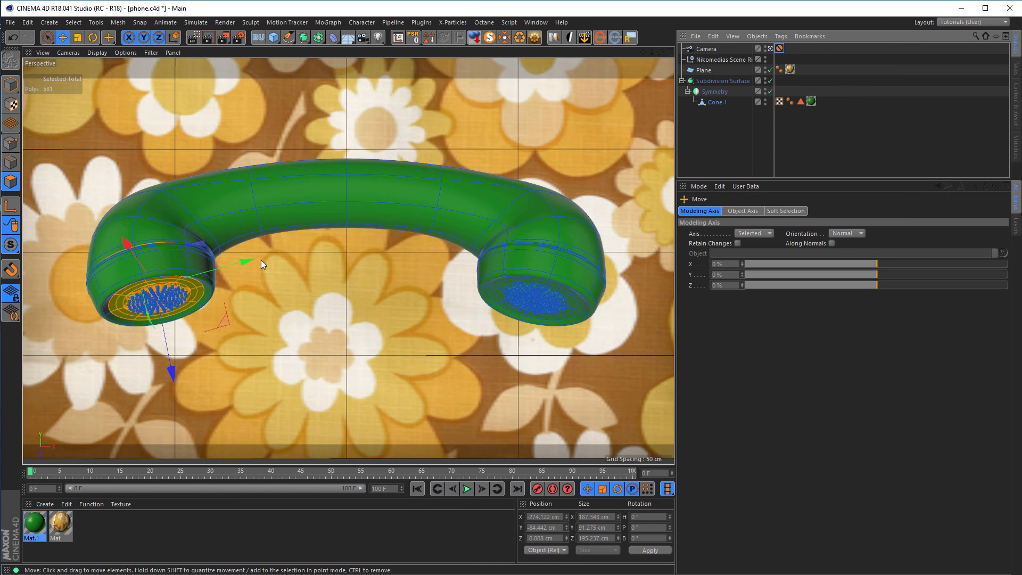
left_click(770, 49)
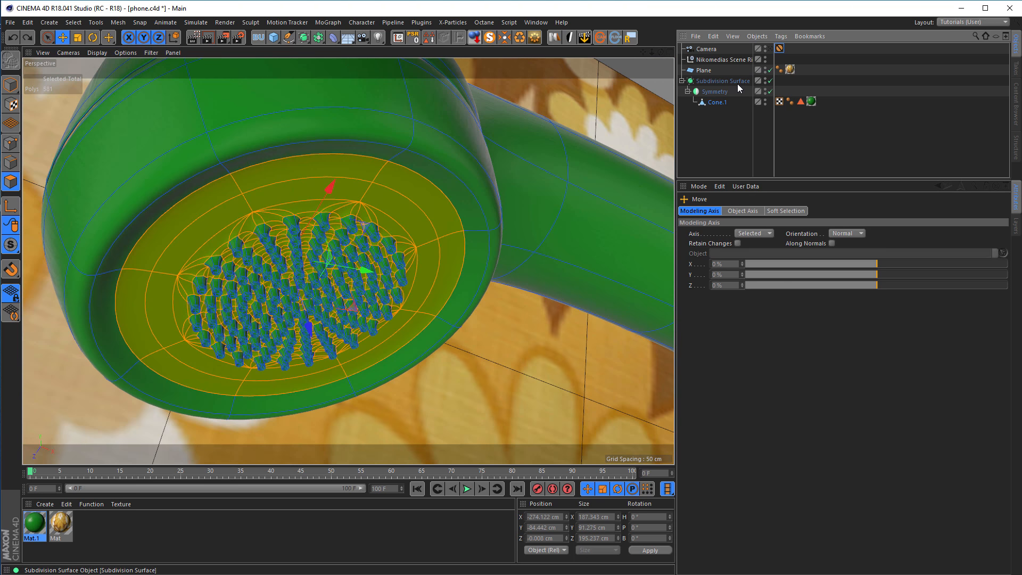
key("q")
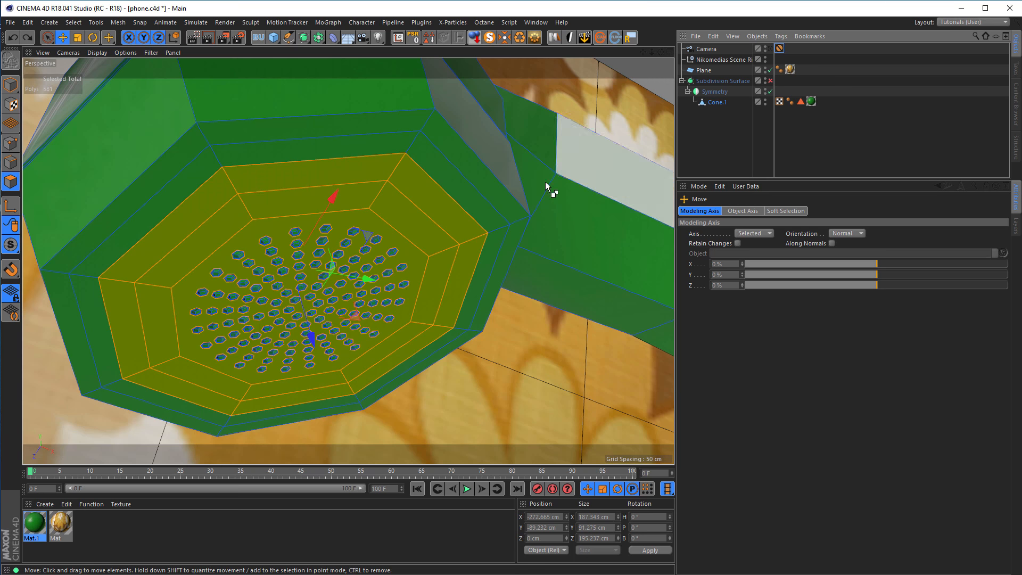
Try to move the selected earpiece polygons, and separately the inner ring around the perforations, inward along their normal.
left_click_drag(312, 338, 313, 336)
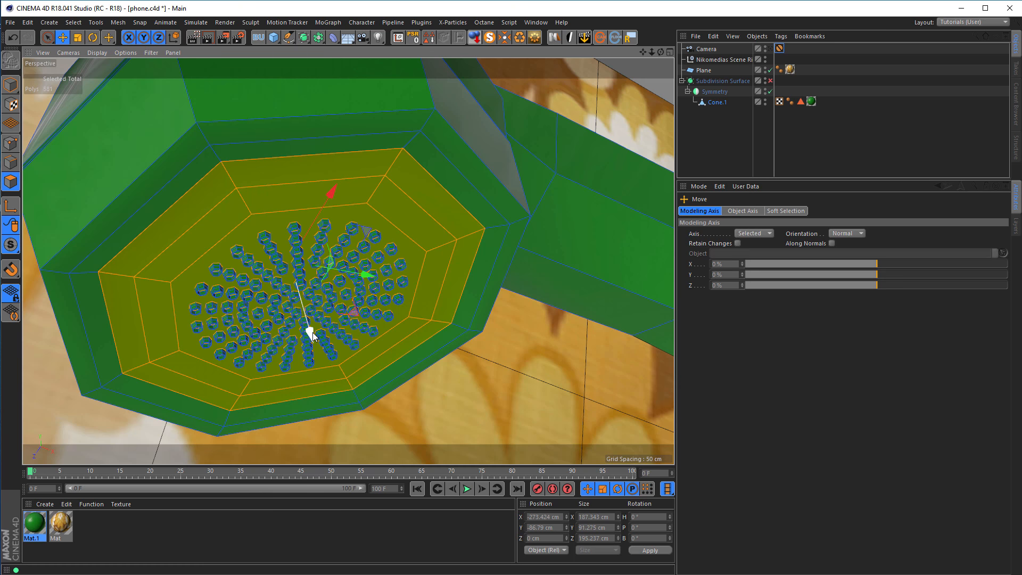
key("ctrl+z")
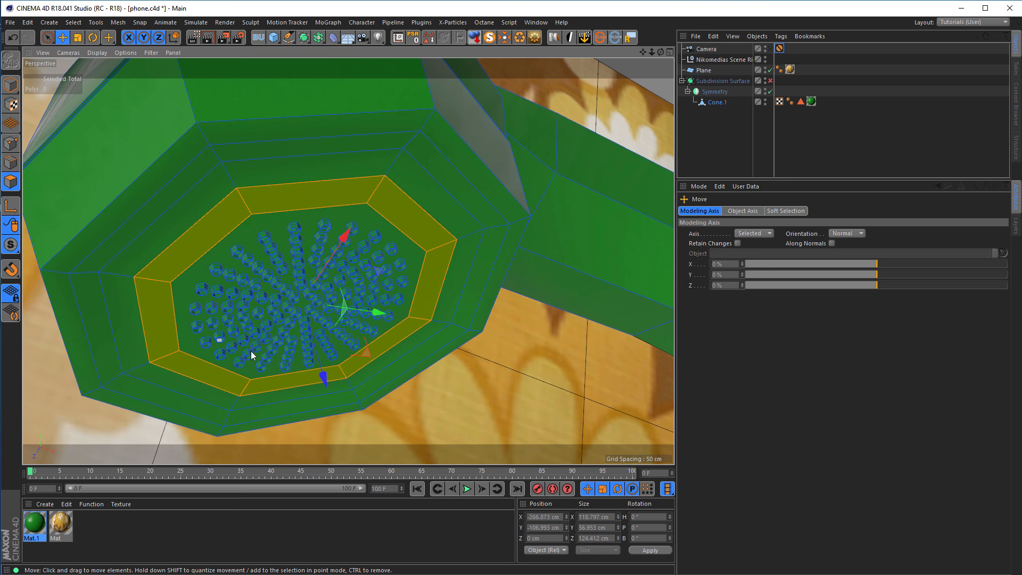
left_click_drag(325, 380, 322, 373)
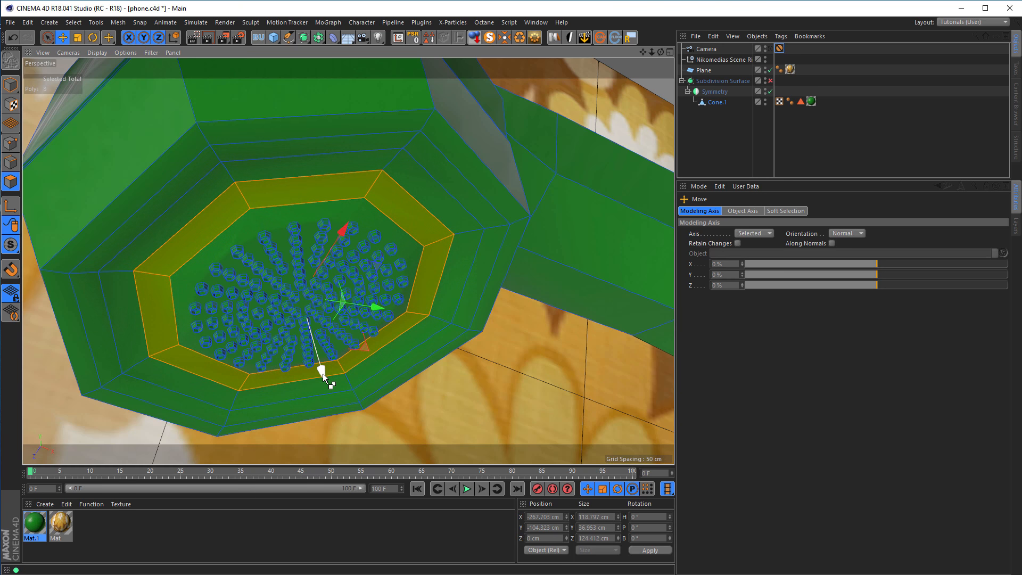
Fill the selection inside the inner ring to include all perforations, and move it inward along its normal to about Y -106.8 cm.
right_click(298, 404)
left_click(312, 404)
left_click(231, 308)
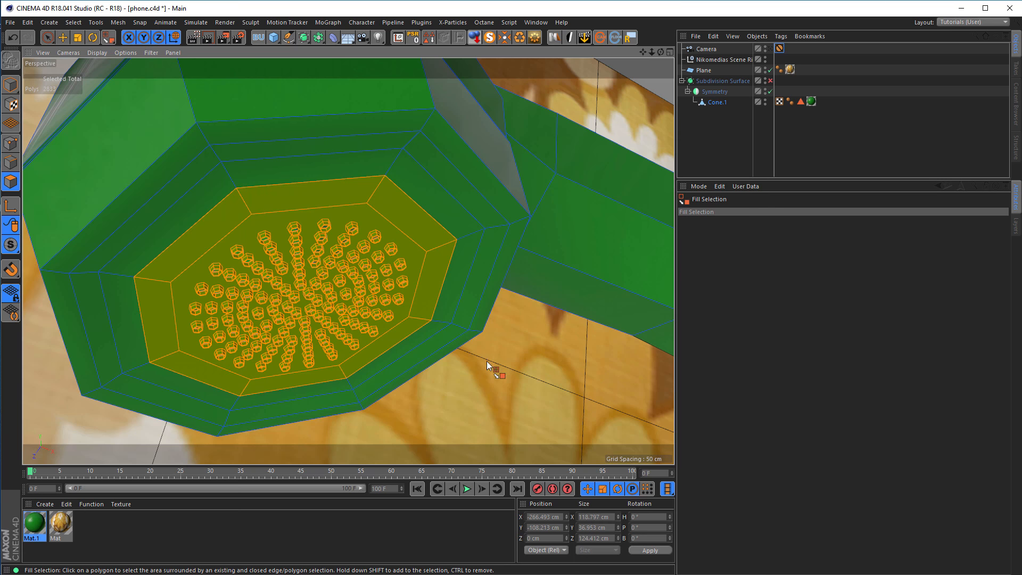
key("e")
left_click_drag(325, 384, 327, 382)
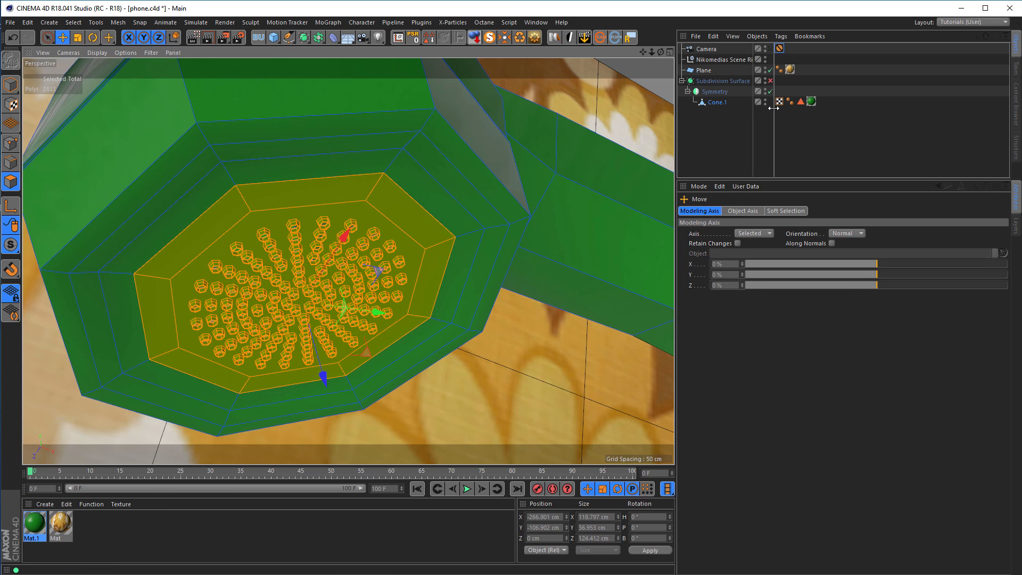
Turn Subdivision Surface back on, return to the protected camera, and render the more deeply recessed earpieces to the Picture Viewer.
left_click(770, 81)
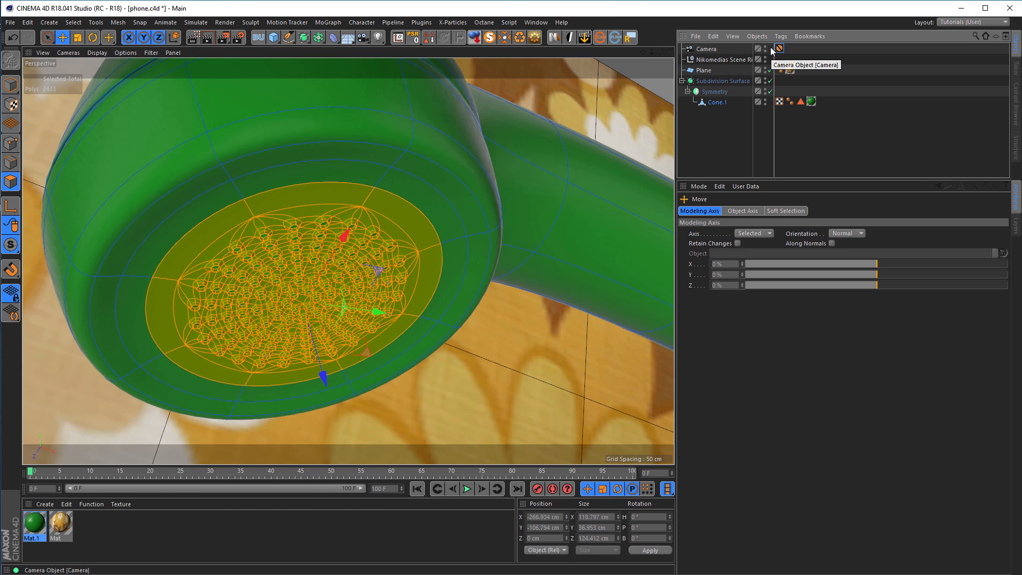
left_click(770, 51)
key("shift+r")
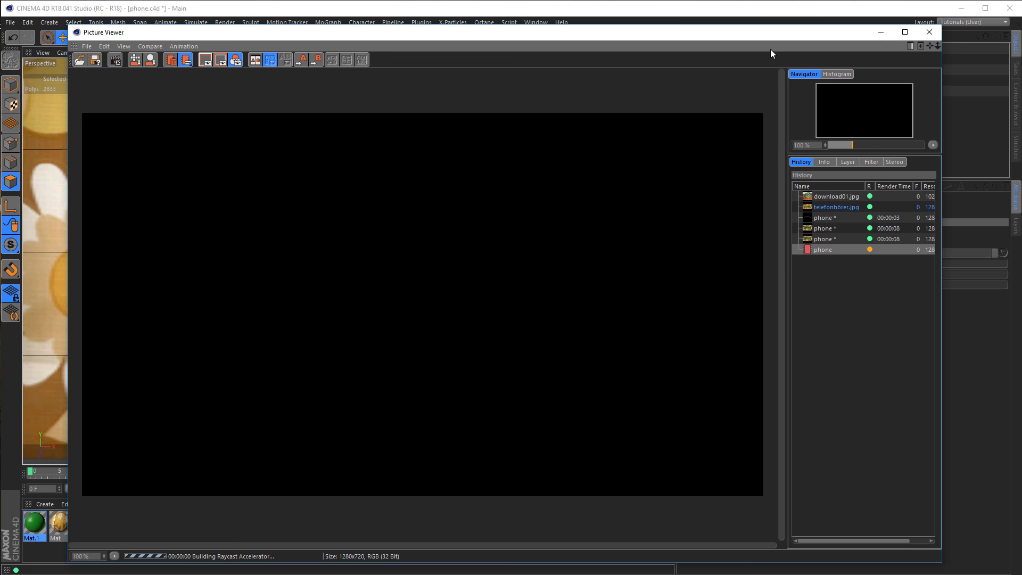